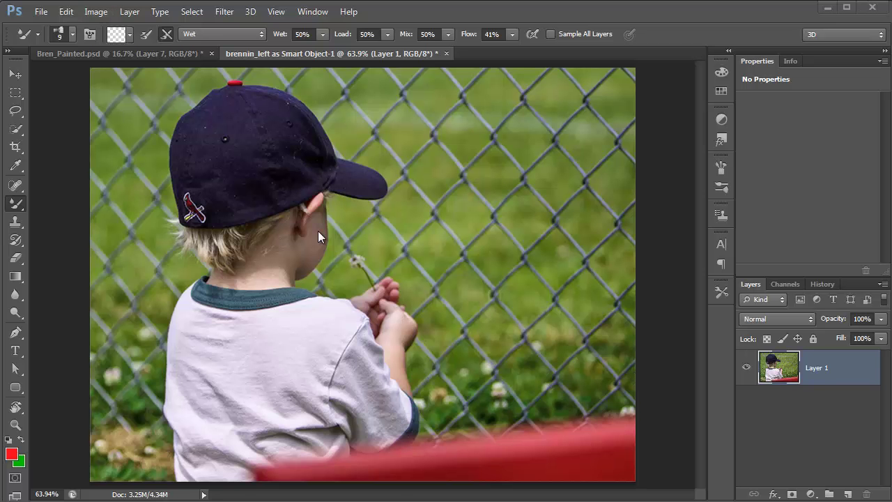
- Resample the image to a document width of 20 inches at 150 pixels/inch and fit it on screen
{"action": "left_click", "coordinate": [95, 11]}
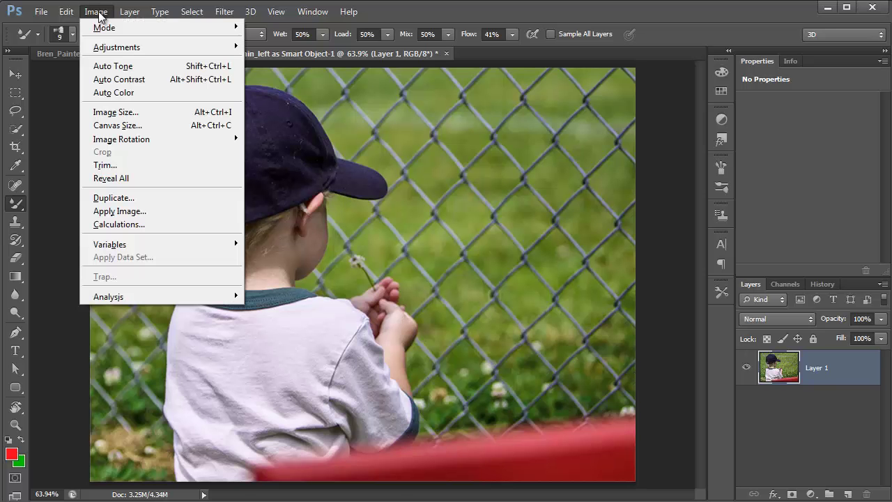
{"action": "left_click", "coordinate": [138, 118]}
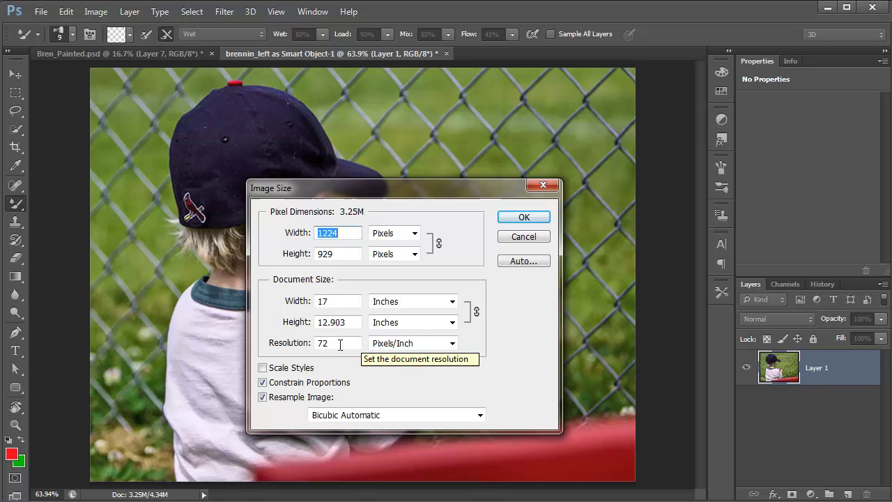
{"action": "left_click", "coordinate": [307, 345]}
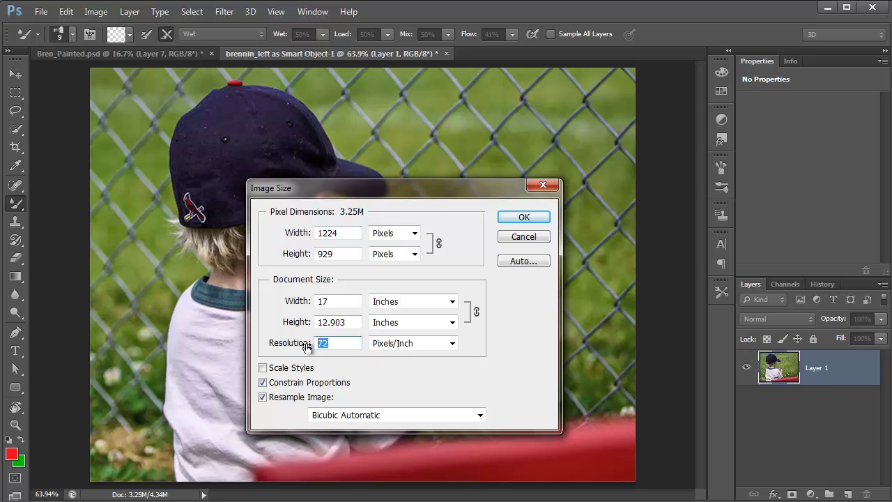
{"action": "type", "text": "150"}
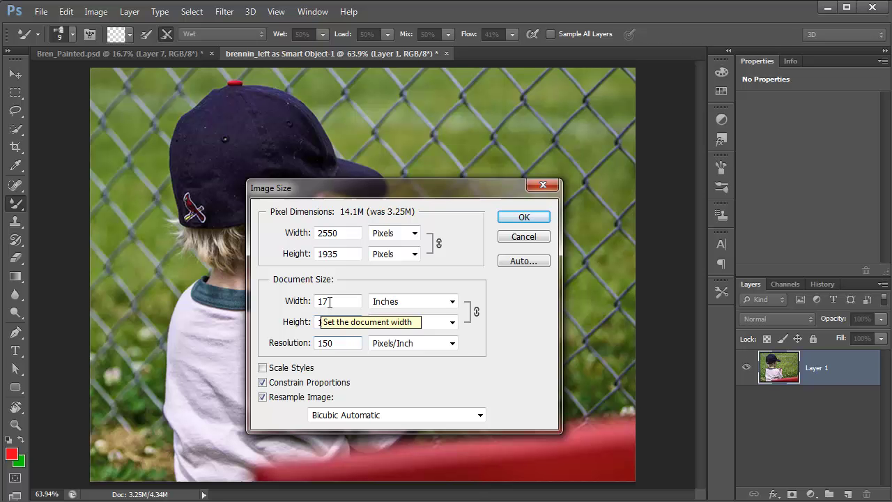
{"action": "left_click_drag", "start_coordinate": [312, 301], "coordinate": [334, 301]}
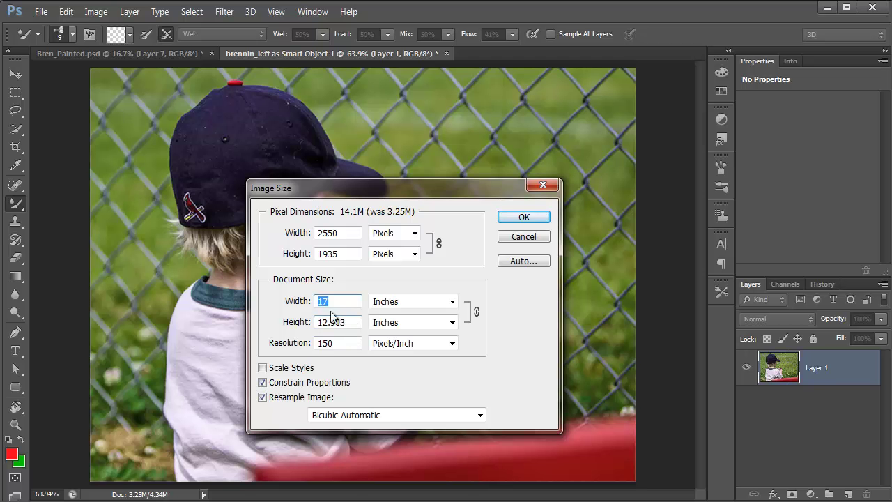
{"action": "type", "text": "20"}
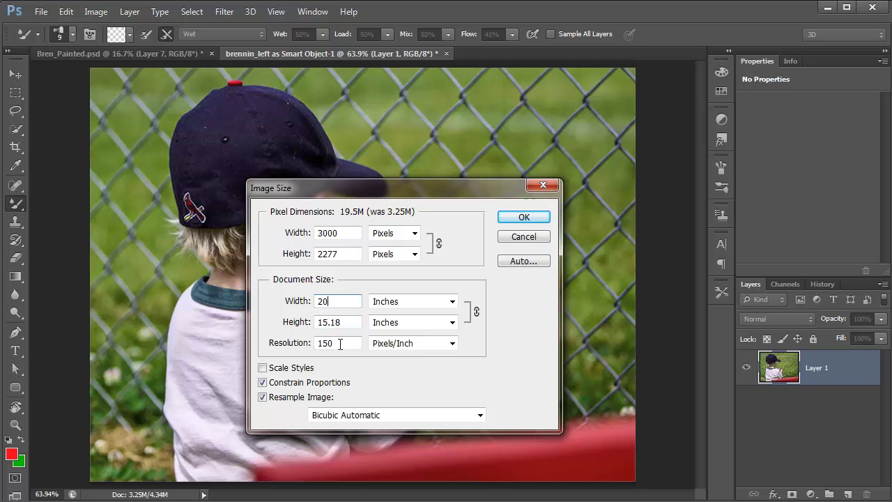
{"action": "double_click", "coordinate": [343, 345]}
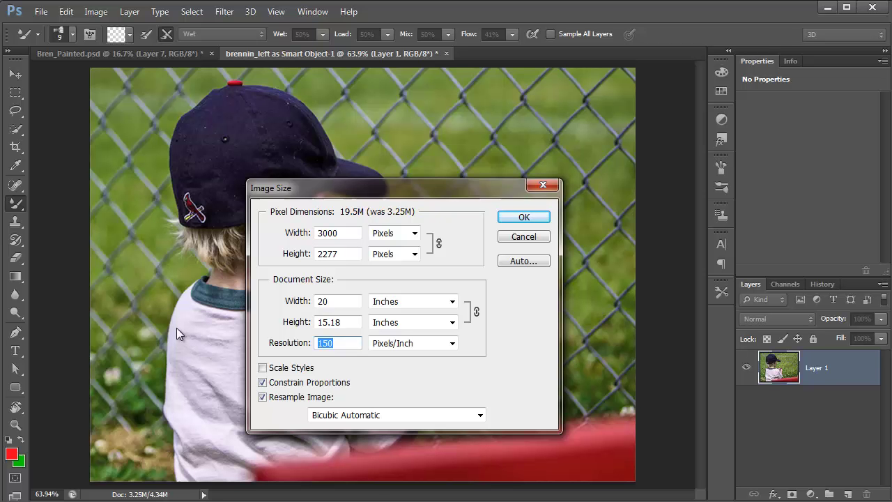
{"action": "left_click", "coordinate": [339, 345]}
{"action": "left_click_drag", "start_coordinate": [342, 343], "coordinate": [313, 346]}
{"action": "left_click", "coordinate": [524, 218]}
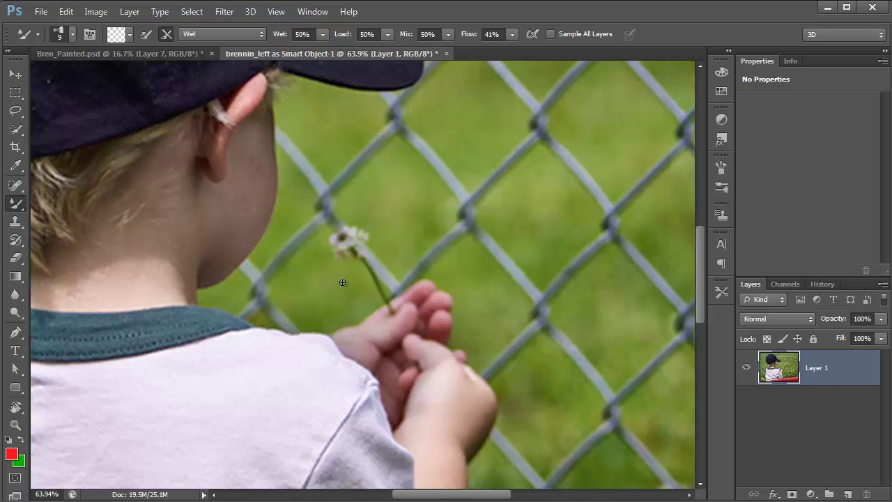
{"action": "key", "text": "ctrl+0"}
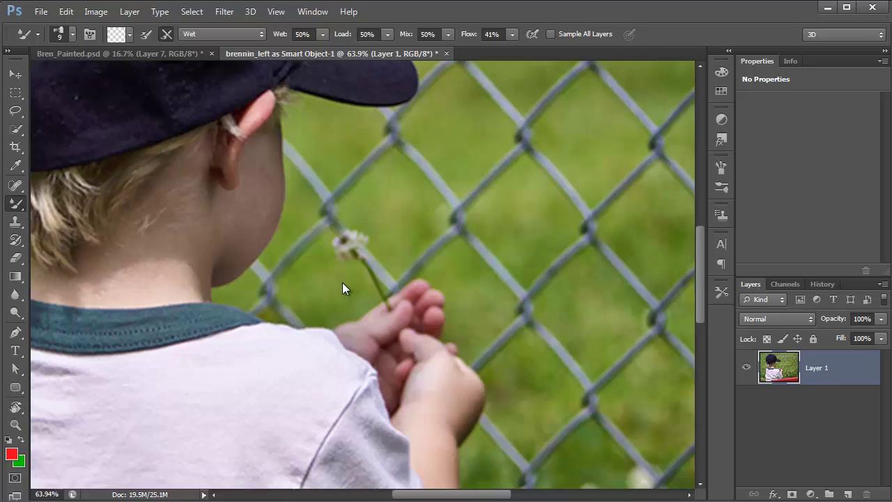
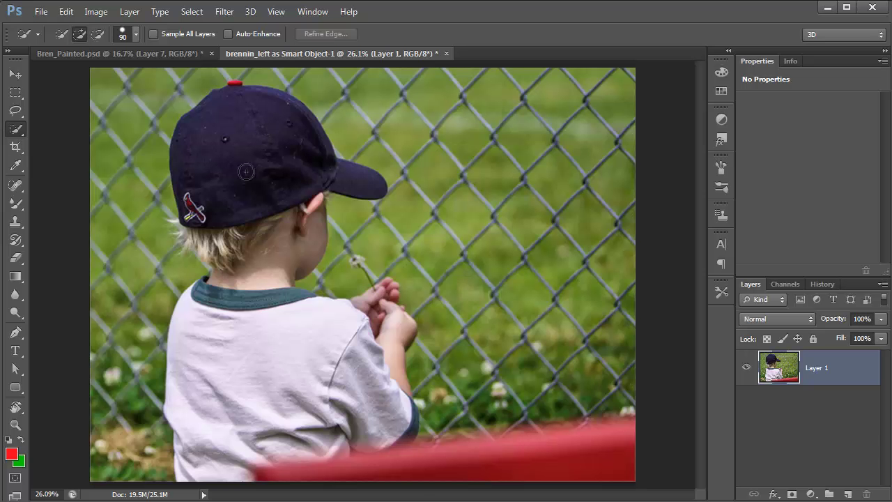
- Quick-select the boy from cap to shirt and subtract the fence area behind his hair and neck
{"action": "mouse_move", "coordinate": [246, 171]}
{"action": "left_mouse_down"}
{"action": "mouse_move", "coordinate": [263, 347]}
{"action": "mouse_move", "coordinate": [258, 401]}
{"action": "mouse_move", "coordinate": [314, 413]}
{"action": "mouse_move", "coordinate": [360, 375]}
{"action": "mouse_move", "coordinate": [384, 413]}
{"action": "mouse_move", "coordinate": [365, 427]}
{"action": "mouse_move", "coordinate": [253, 442]}
{"action": "mouse_move", "coordinate": [349, 439]}
{"action": "left_mouse_up"}
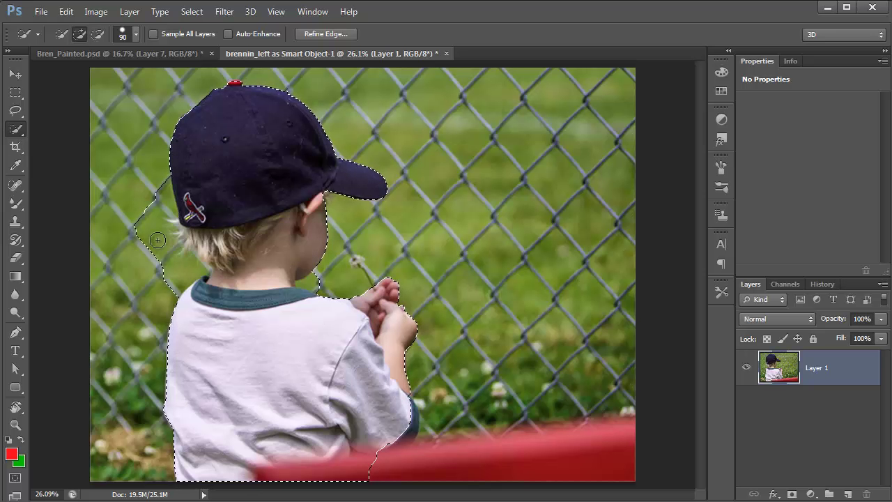
{"action": "key", "text": "alt"}
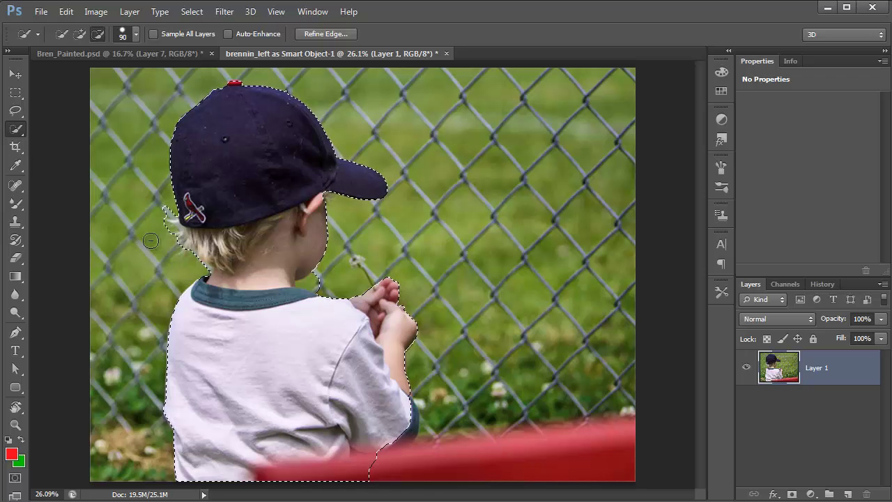
{"action": "key", "text": "alt"}
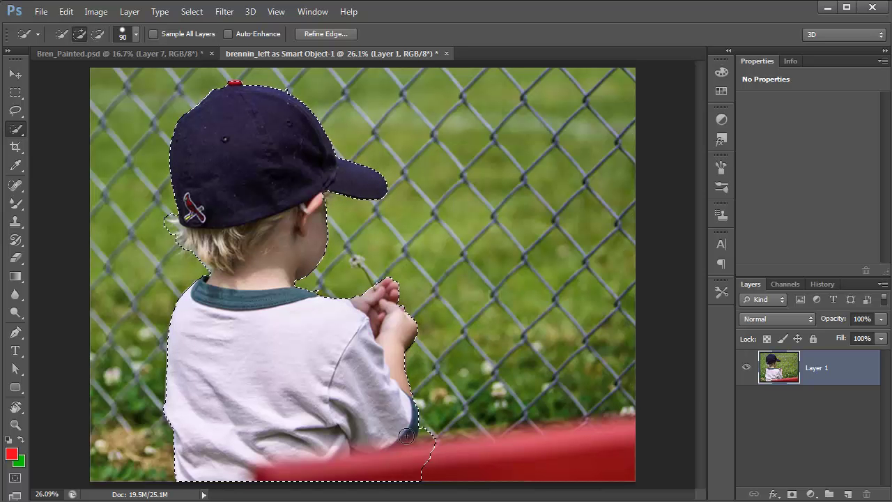
- Subtract the red foreground area beneath the shirt and sleeve from the boy's selection
{"action": "key", "text": "alt"}
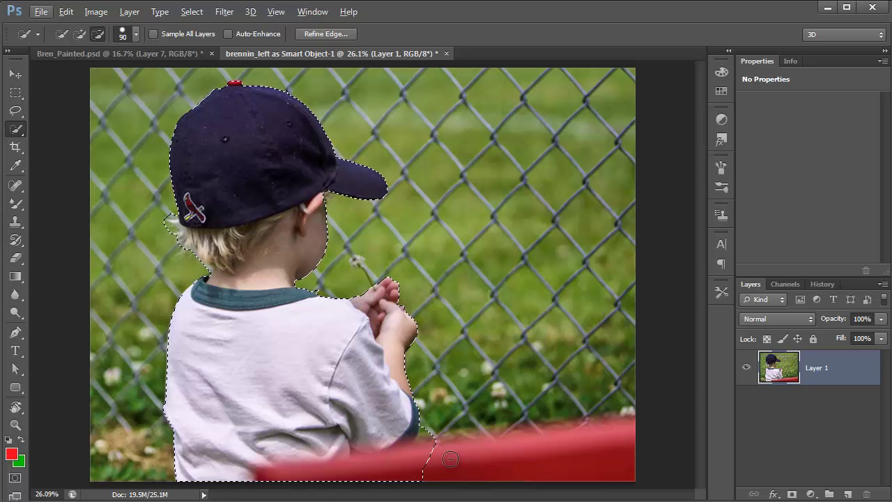
{"action": "left_click_drag", "start_coordinate": [351, 491], "coordinate": [452, 455]}
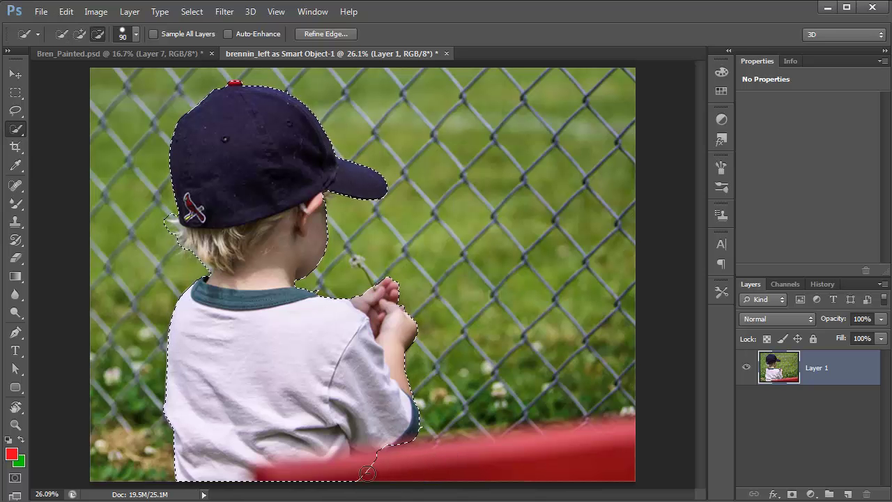
{"action": "mouse_move", "coordinate": [367, 473]}
{"action": "left_mouse_down"}
{"action": "mouse_move", "coordinate": [307, 480]}
{"action": "mouse_move", "coordinate": [428, 472]}
{"action": "left_mouse_up"}
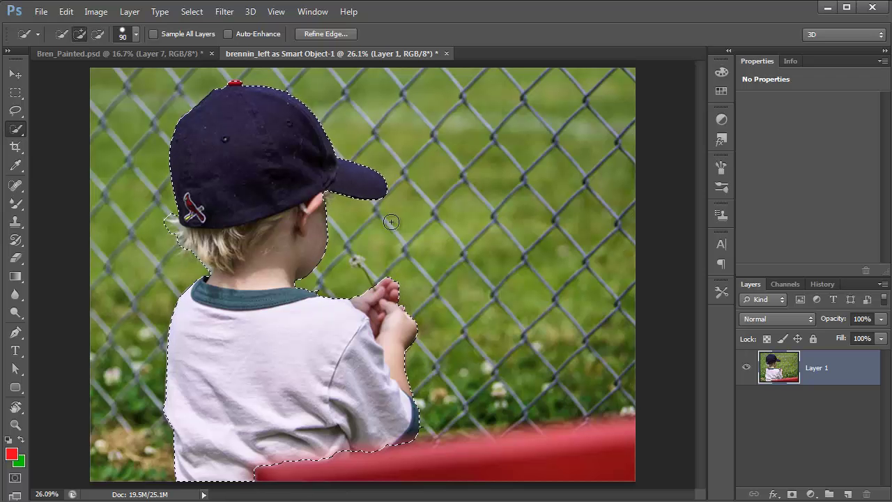
{"action": "key", "text": "alt"}
- Start Refine Edge on the selection and preview the cutout with the On White view
{"action": "left_click", "coordinate": [335, 33]}
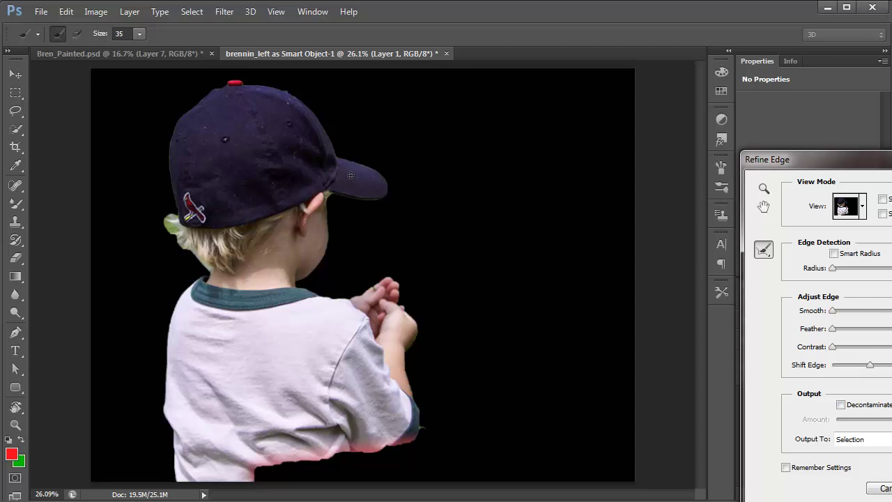
{"action": "left_click_drag", "start_coordinate": [846, 160], "coordinate": [670, 89]}
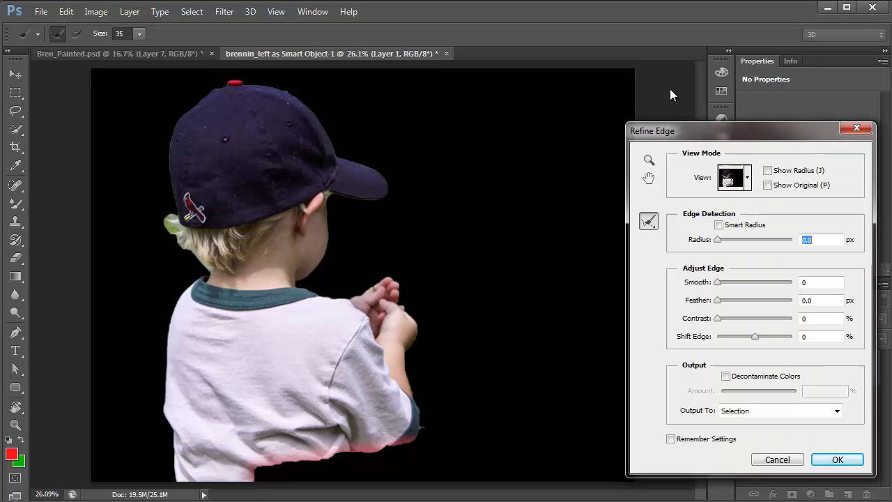
{"action": "left_click", "coordinate": [688, 136]}
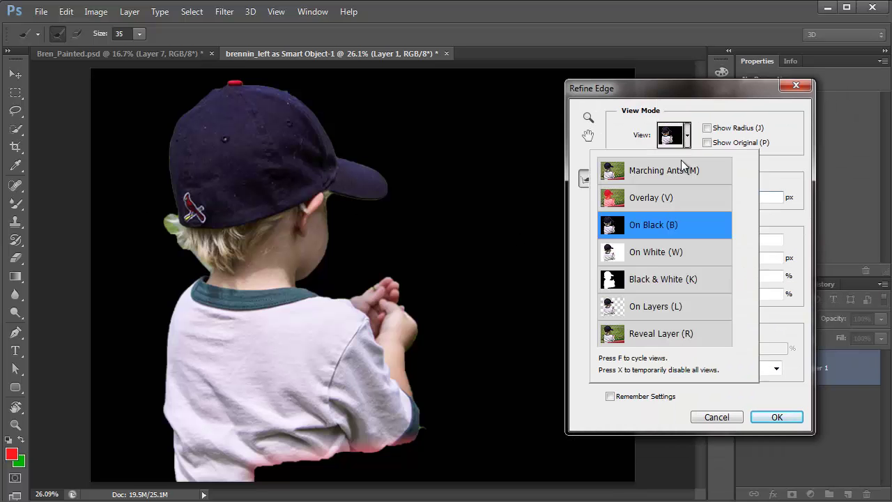
{"action": "left_click", "coordinate": [654, 252]}
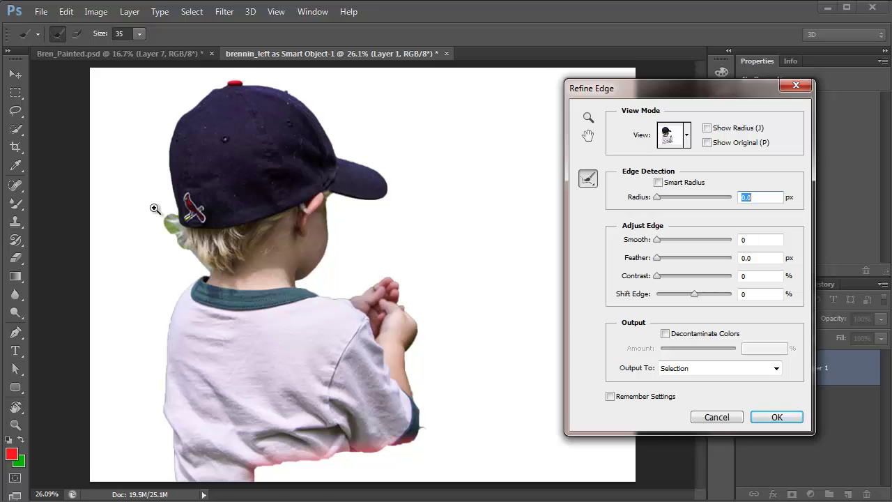
- Enlarge the Refine Radius brush to 175 and paint over the hair edge at the back of the neck
{"action": "left_click", "coordinate": [184, 229]}
{"action": "left_click", "coordinate": [184, 229]}
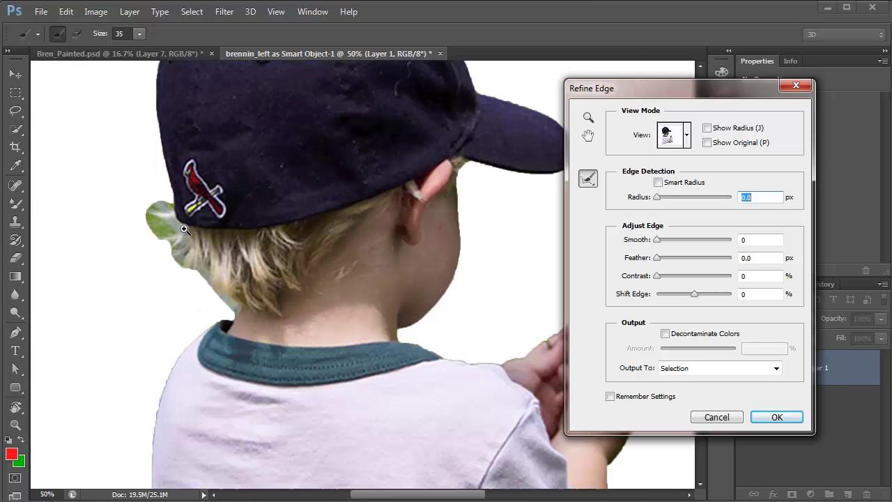
{"action": "left_click", "coordinate": [184, 228]}
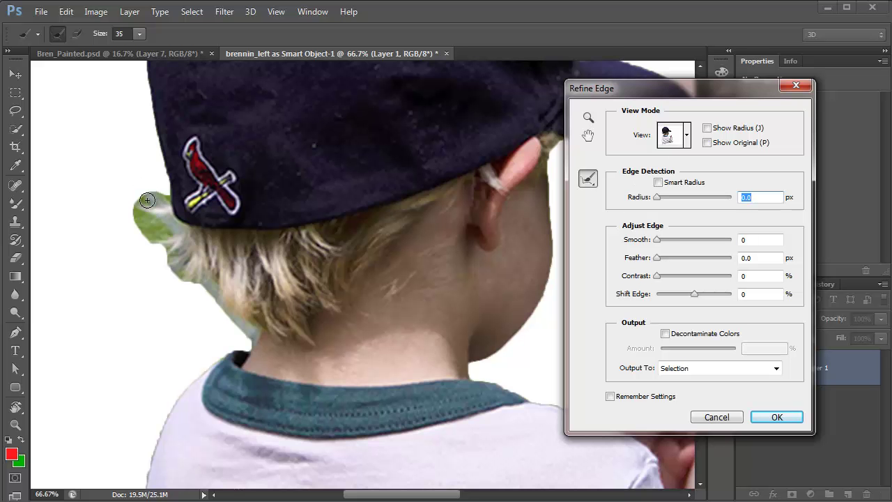
{"action": "key", "text": "bracketright"}
{"action": "key", "text": "bracketright"}
{"action": "key", "text": "bracketright"}
{"action": "key", "text": "bracketright"}
{"action": "key", "text": "bracketright"}
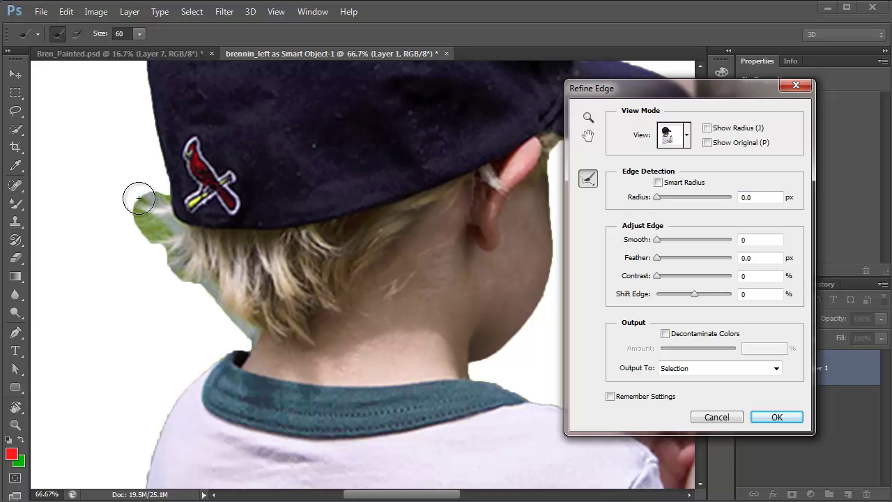
{"action": "key", "text": "bracketright"}
{"action": "key", "text": "bracketright"}
{"action": "key", "text": "bracketright"}
{"action": "key", "text": "bracketright"}
{"action": "key", "text": "bracketright"}
{"action": "key", "text": "bracketright"}
{"action": "key", "text": "bracketright"}
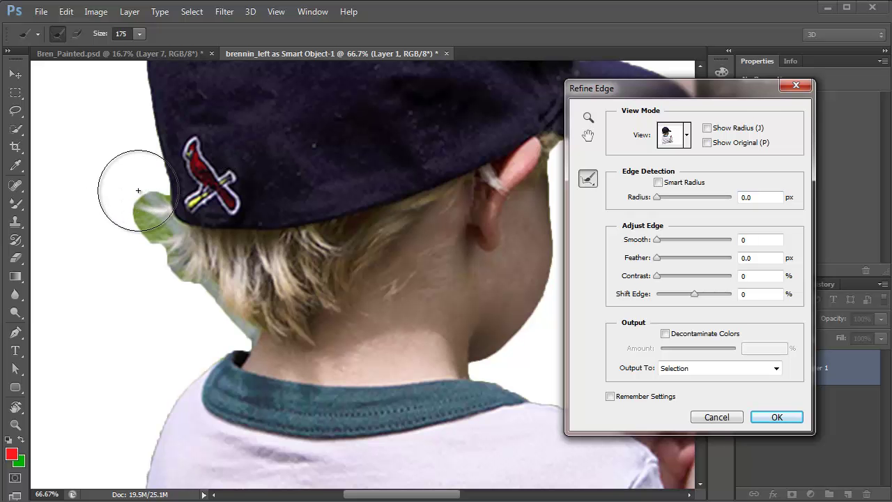
{"action": "mouse_move", "coordinate": [138, 190]}
{"action": "left_mouse_down"}
{"action": "mouse_move", "coordinate": [155, 255]}
{"action": "mouse_move", "coordinate": [191, 299]}
{"action": "mouse_move", "coordinate": [230, 333]}
{"action": "mouse_move", "coordinate": [299, 335]}
{"action": "left_mouse_up"}
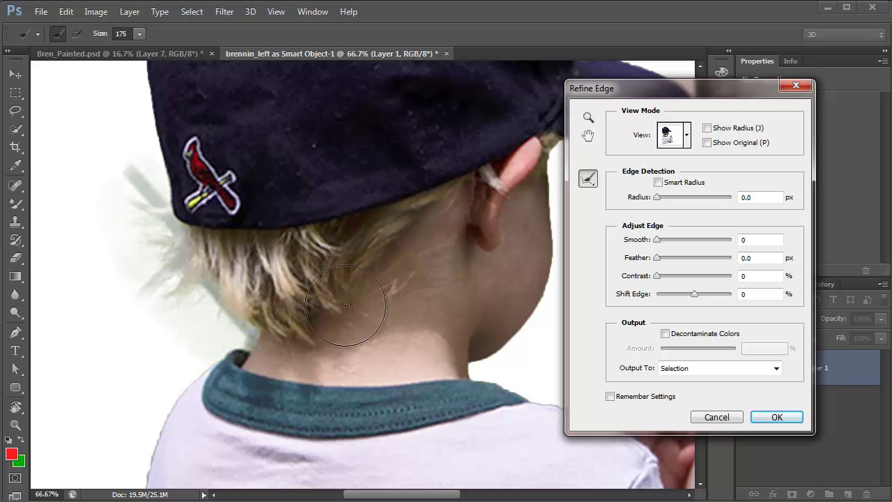
- Paint the Refine Radius brush over the flower stem above the hands and along the shoulder edge
{"action": "mouse_move", "coordinate": [345, 268]}
{"action": "left_mouse_down"}
{"action": "mouse_move", "coordinate": [127, 260]}
{"action": "mouse_move", "coordinate": [106, 212]}
{"action": "left_mouse_up"}
{"action": "left_click_drag", "start_coordinate": [378, 319], "coordinate": [435, 293]}
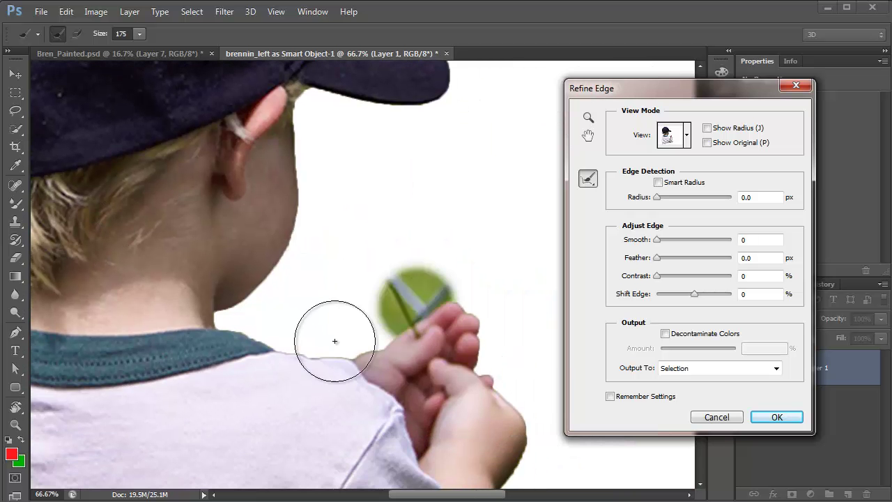
{"action": "left_click_drag", "start_coordinate": [335, 341], "coordinate": [298, 339]}
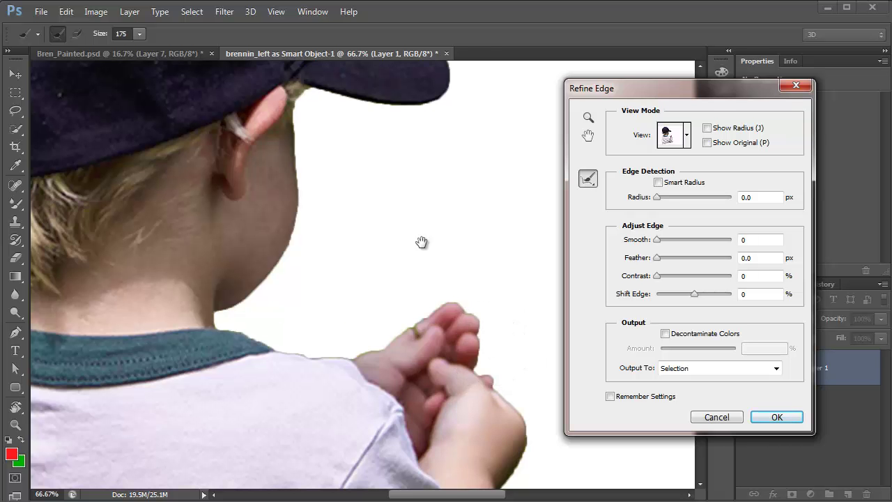
- Enable Smart Radius with a 5.5 px radius and try smoothing the edge by 6
{"action": "left_click_drag", "start_coordinate": [453, 304], "coordinate": [366, 171]}
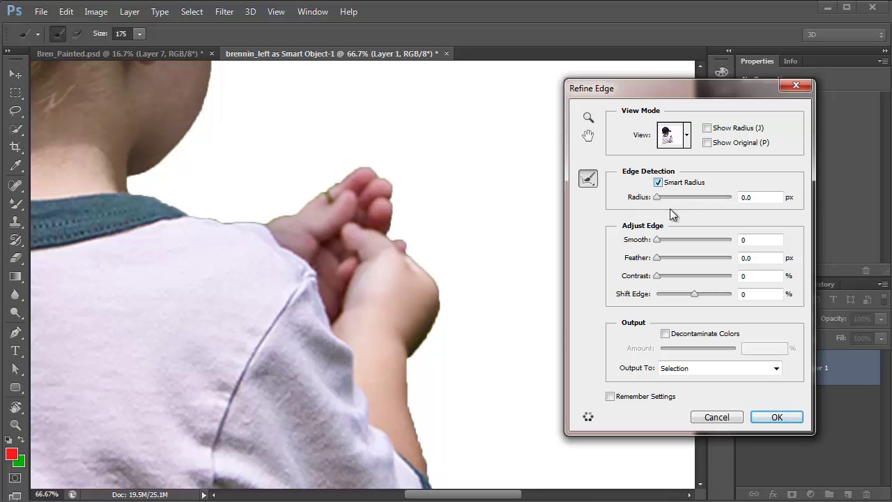
{"action": "left_click_drag", "start_coordinate": [676, 197], "coordinate": [677, 196]}
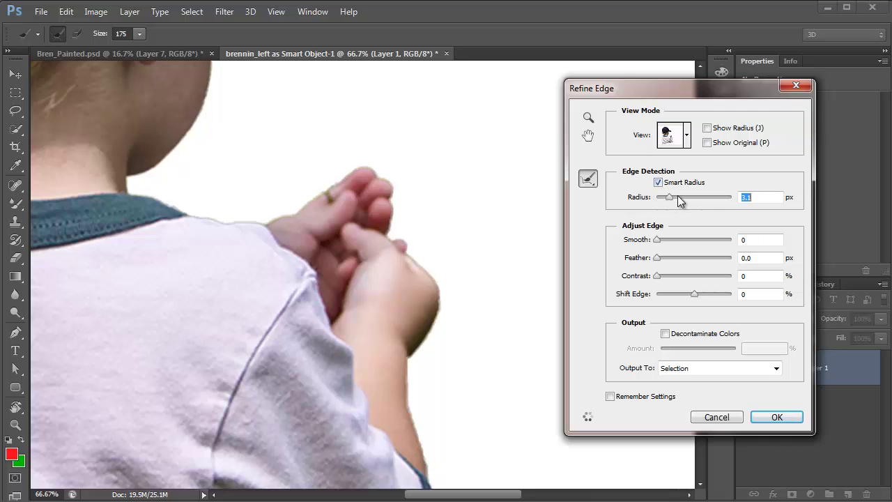
{"action": "left_click_drag", "start_coordinate": [444, 326], "coordinate": [428, 300]}
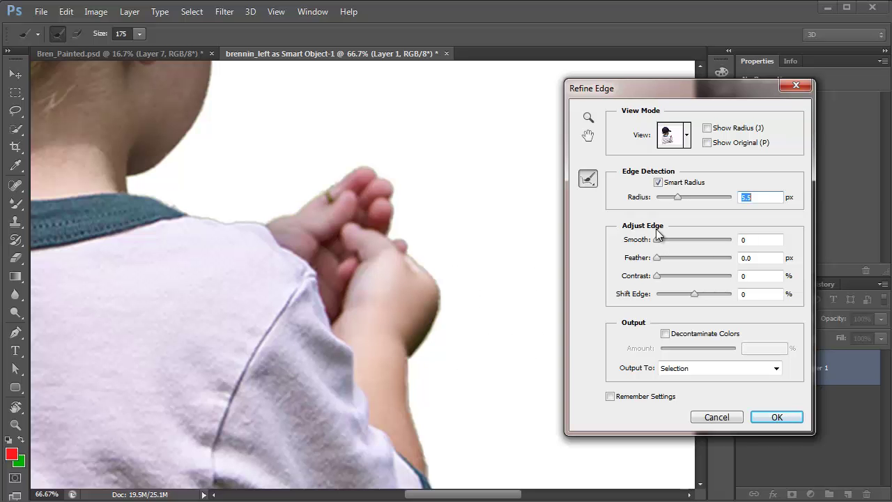
{"action": "left_click_drag", "start_coordinate": [659, 239], "coordinate": [663, 240]}
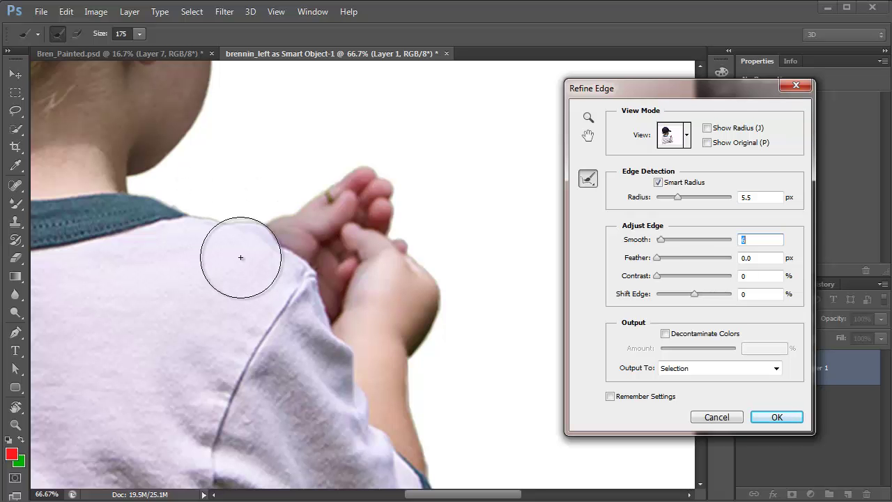
- Check the selection edge around the hands in the Overlay view, returning to On White
{"action": "key", "text": "o"}
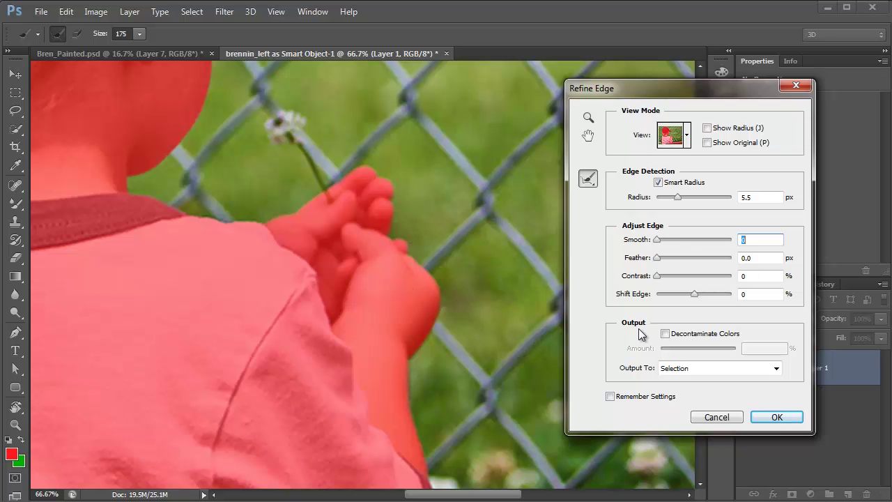
{"action": "left_click", "coordinate": [672, 139]}
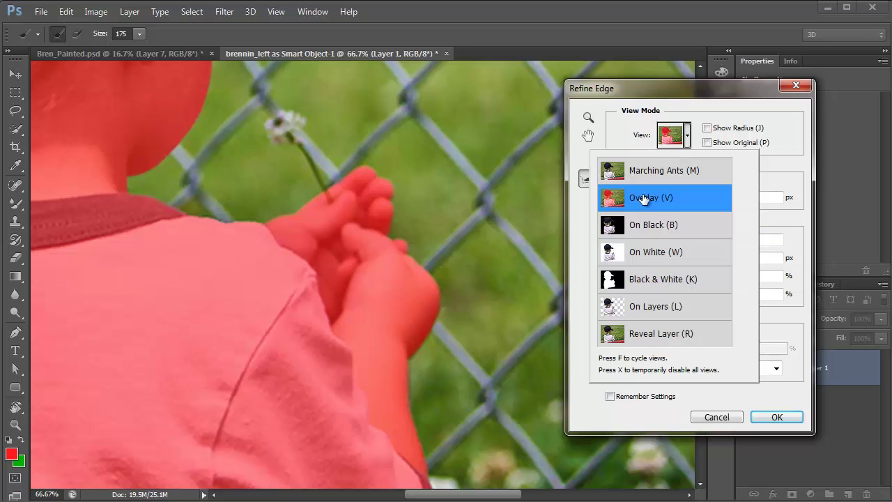
{"action": "left_click", "coordinate": [634, 252]}
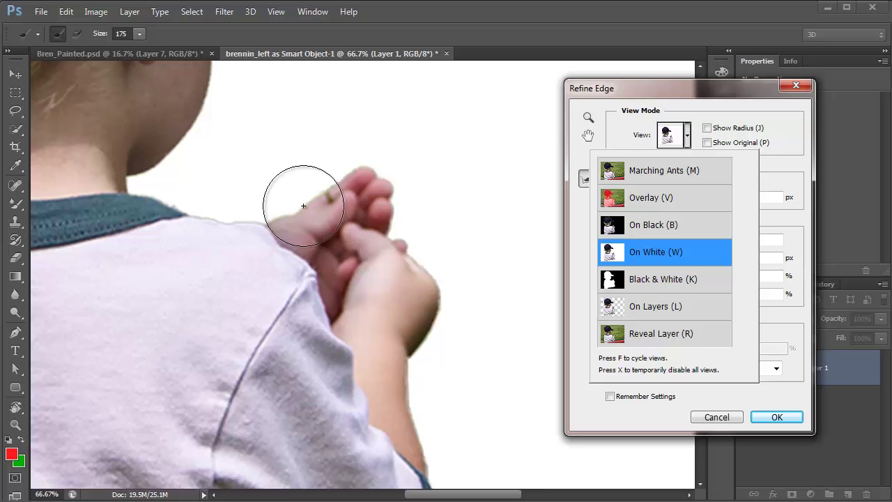
{"action": "left_click", "coordinate": [783, 142]}
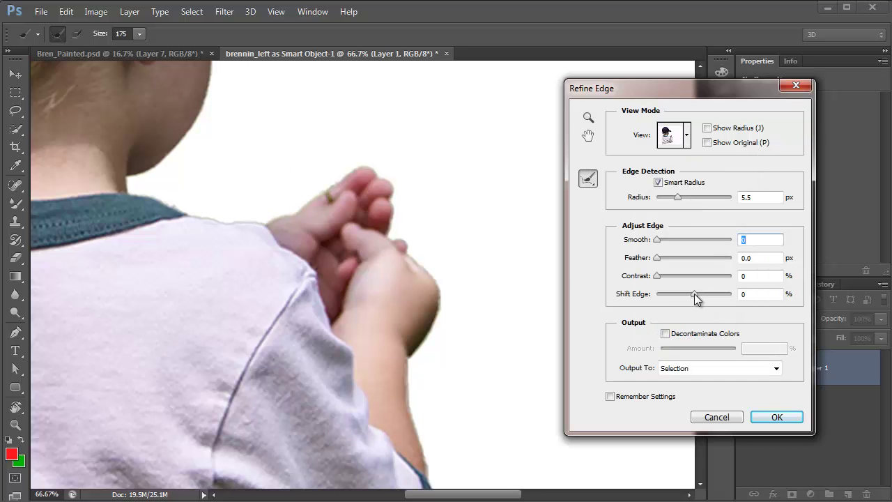
- Shift the selection edge by -38% and decontaminate the colors with an amount of 59%
{"action": "left_click_drag", "start_coordinate": [694, 294], "coordinate": [683, 295]}
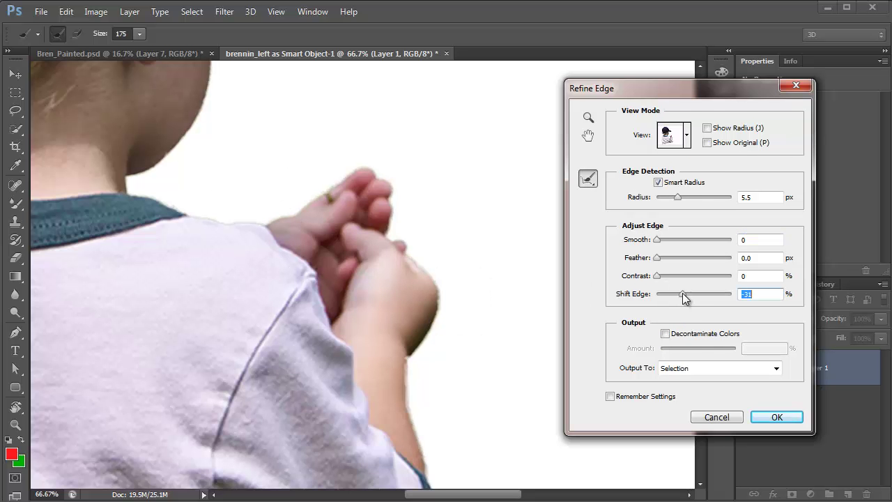
{"action": "left_click_drag", "start_coordinate": [681, 295], "coordinate": [679, 296]}
{"action": "left_click", "coordinate": [665, 334]}
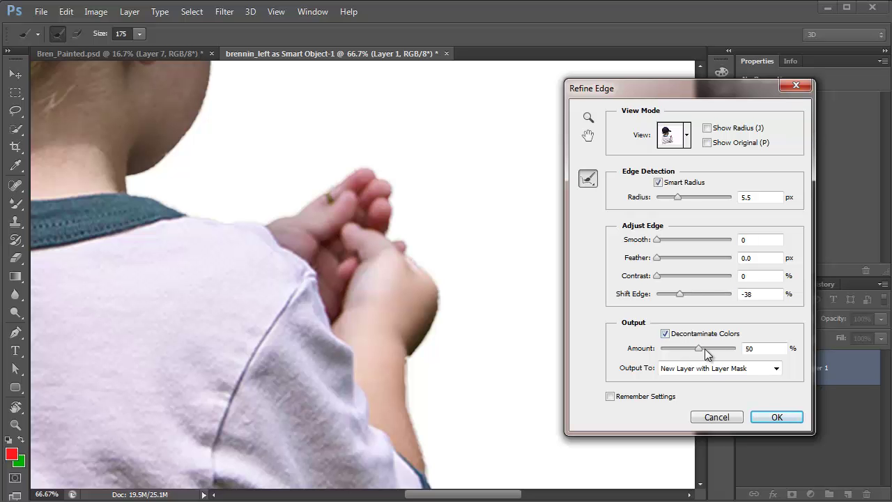
{"action": "left_click_drag", "start_coordinate": [704, 349], "coordinate": [707, 358]}
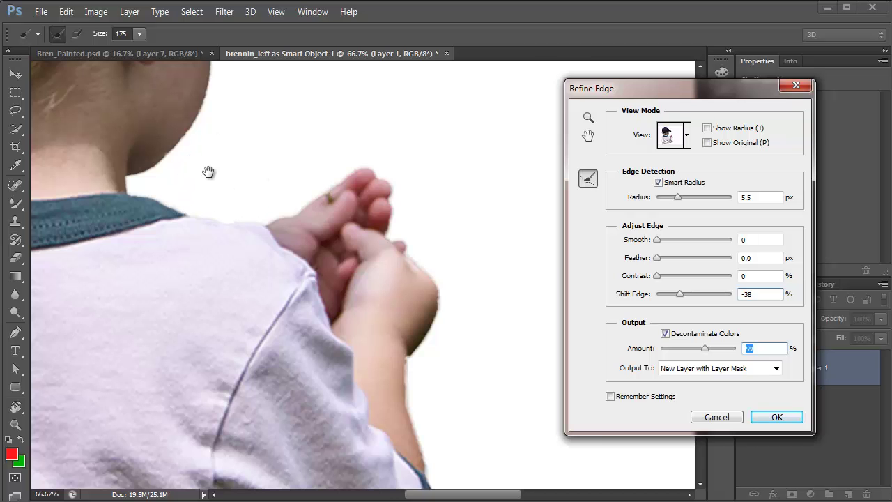
- Output the refined selection to a new layer with a layer mask
{"action": "left_click_drag", "start_coordinate": [201, 174], "coordinate": [331, 340]}
{"action": "left_click_drag", "start_coordinate": [334, 97], "coordinate": [368, 365]}
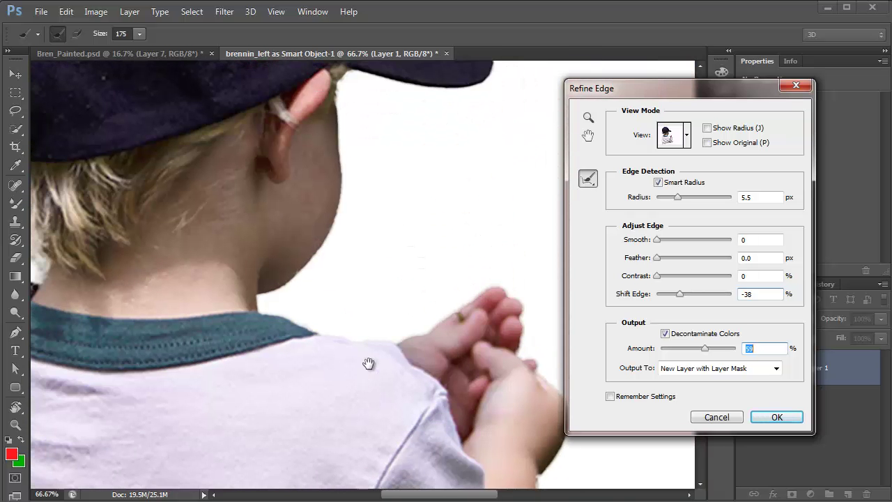
{"action": "left_click", "coordinate": [728, 374]}
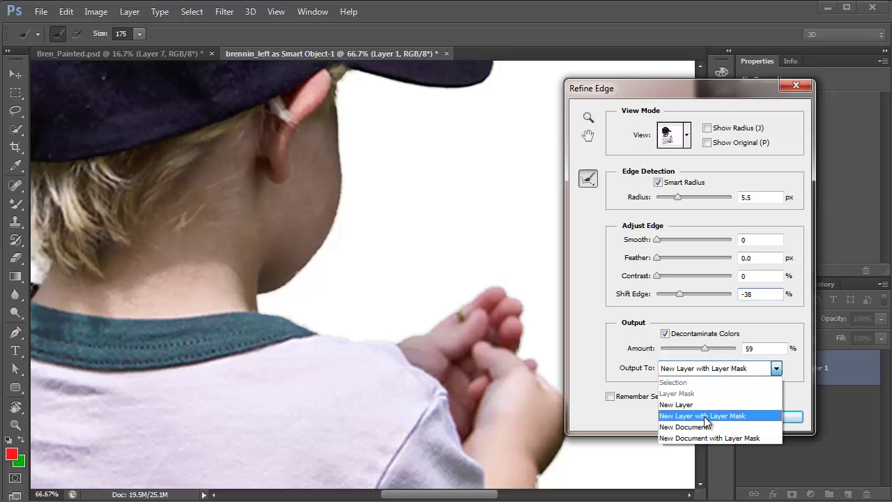
{"action": "left_click", "coordinate": [749, 421]}
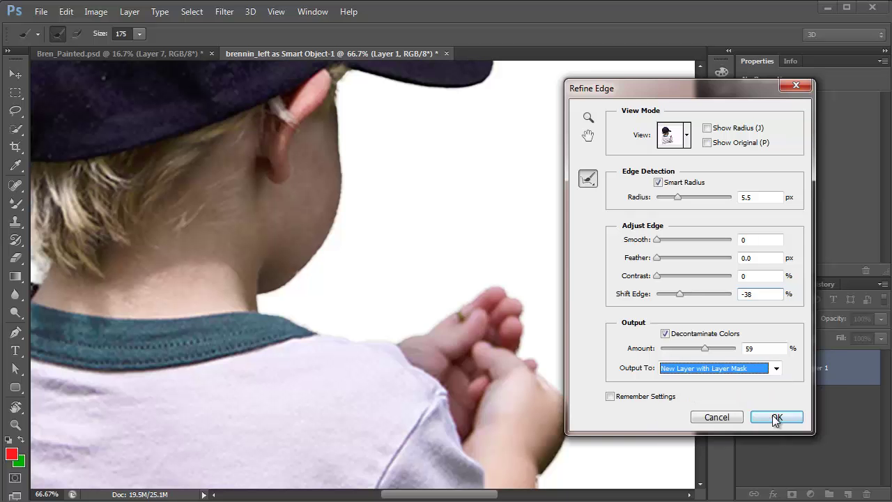
{"action": "left_click", "coordinate": [778, 417]}
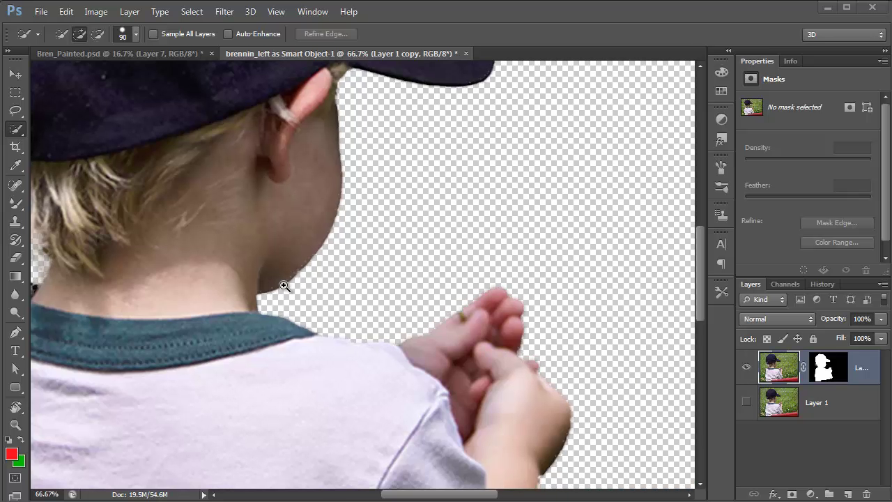
- Paint the layer mask white with a 25 px Brush along the chin and cheek edge to fill the missing specks
{"action": "left_click", "coordinate": [284, 285]}
{"action": "left_click", "coordinate": [283, 285]}
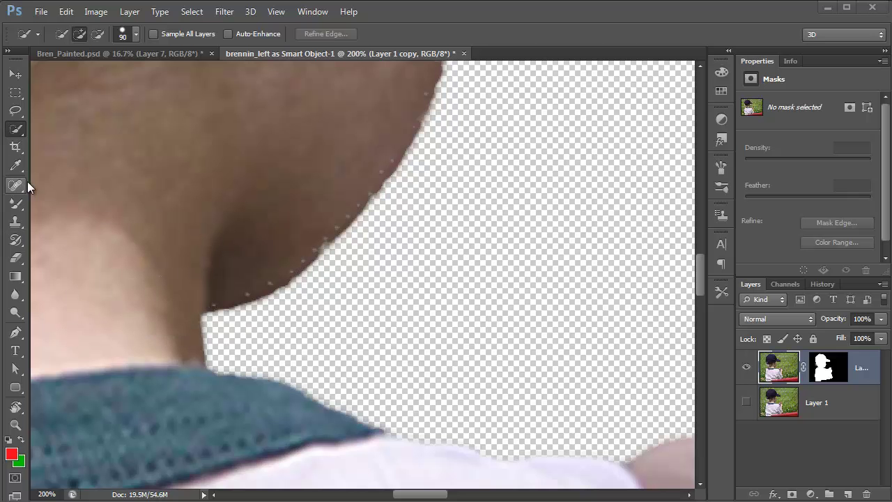
{"action": "left_click", "coordinate": [15, 202]}
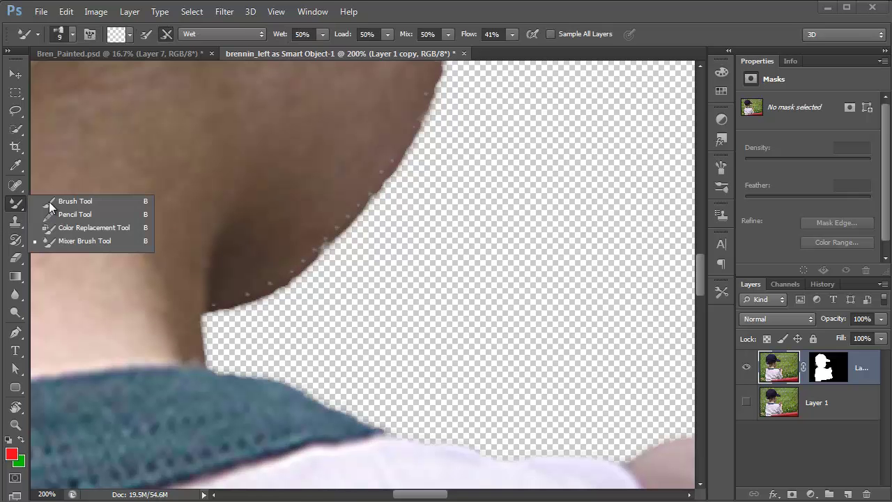
{"action": "left_click", "coordinate": [57, 201]}
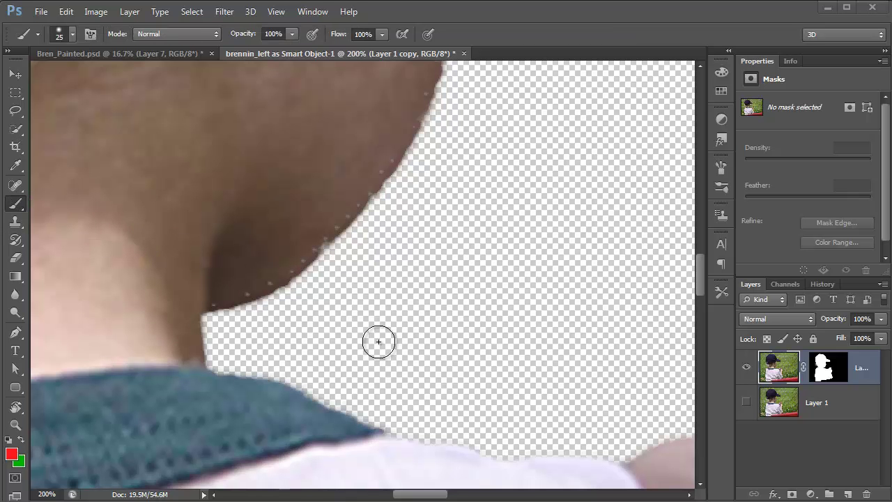
{"action": "left_click", "coordinate": [823, 371]}
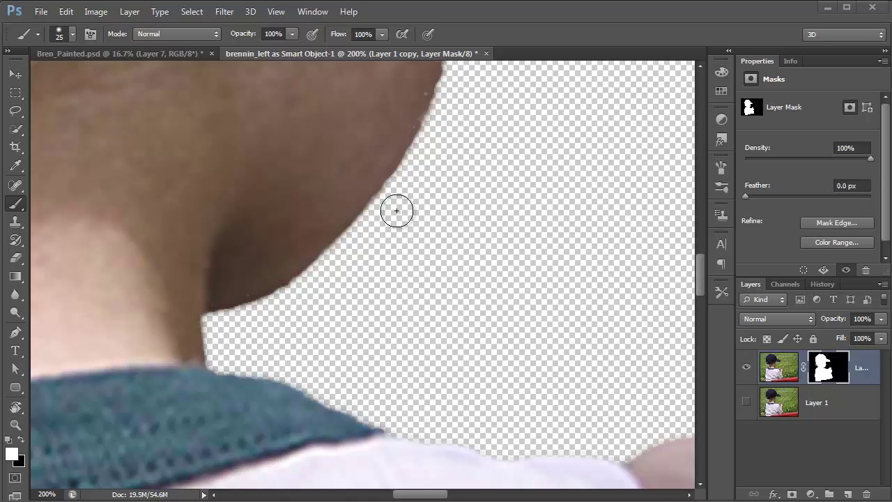
{"action": "left_click_drag", "start_coordinate": [433, 248], "coordinate": [408, 369]}
{"action": "left_click_drag", "start_coordinate": [369, 153], "coordinate": [394, 243]}
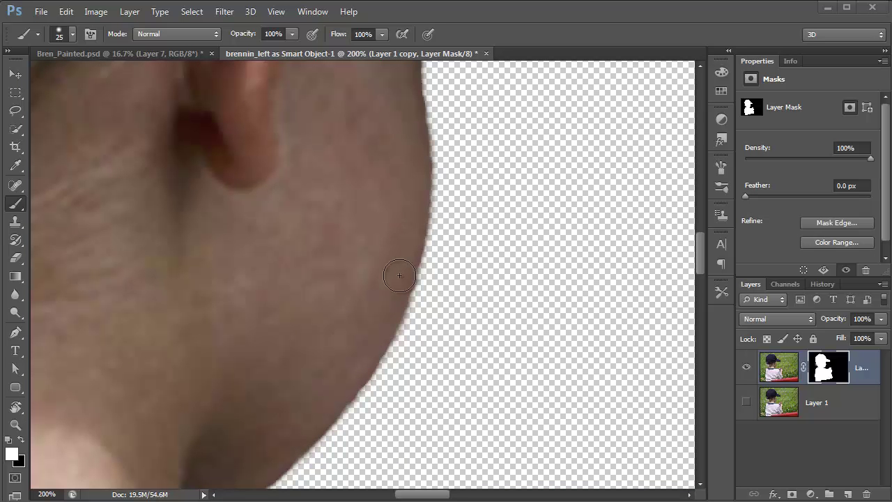
{"action": "left_click_drag", "start_coordinate": [412, 323], "coordinate": [409, 379]}
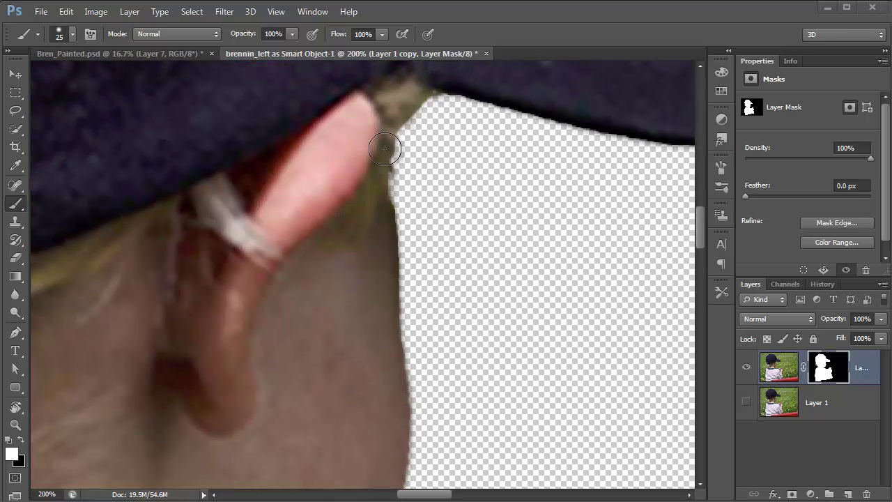
- Restore the hair beside the ear in white on the mask, hide its green fringe with black, and smooth the face edge below in white
{"action": "mouse_move", "coordinate": [388, 143]}
{"action": "left_mouse_down"}
{"action": "mouse_move", "coordinate": [377, 171]}
{"action": "mouse_move", "coordinate": [423, 97]}
{"action": "mouse_move", "coordinate": [393, 137]}
{"action": "mouse_move", "coordinate": [403, 116]}
{"action": "mouse_move", "coordinate": [413, 148]}
{"action": "mouse_move", "coordinate": [392, 134]}
{"action": "left_mouse_up"}
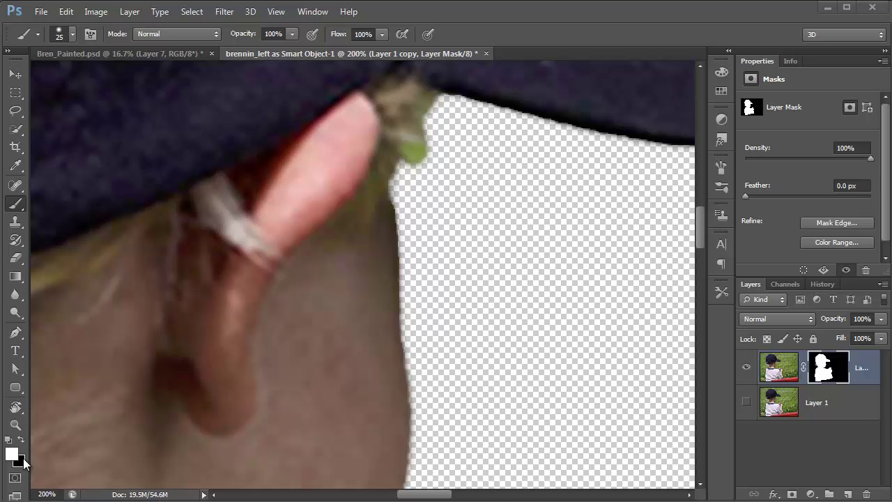
{"action": "key", "text": "x"}
{"action": "mouse_move", "coordinate": [414, 159]}
{"action": "left_mouse_down"}
{"action": "mouse_move", "coordinate": [436, 162]}
{"action": "mouse_move", "coordinate": [446, 152]}
{"action": "mouse_move", "coordinate": [434, 108]}
{"action": "mouse_move", "coordinate": [440, 169]}
{"action": "left_mouse_up"}
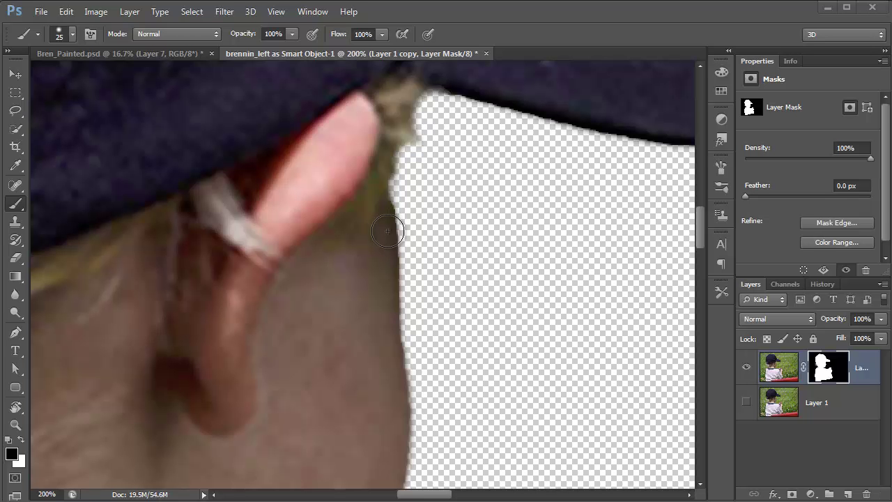
{"action": "key", "text": "x"}
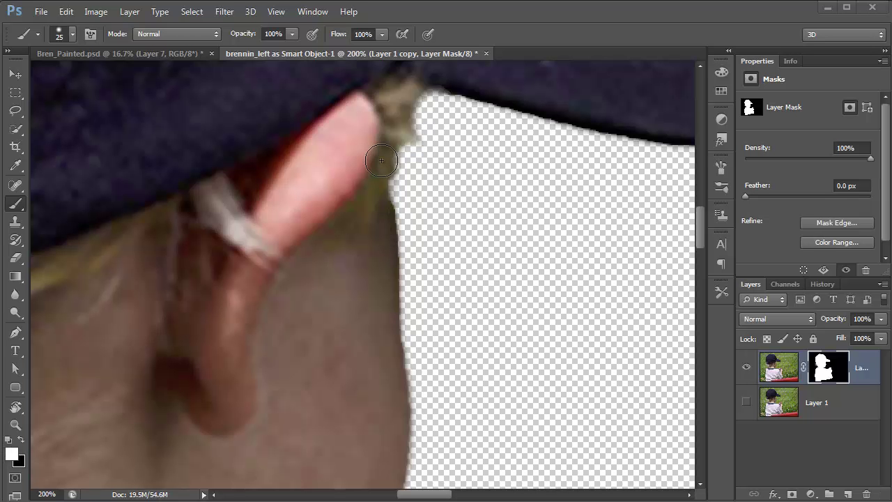
{"action": "left_click_drag", "start_coordinate": [378, 183], "coordinate": [379, 218]}
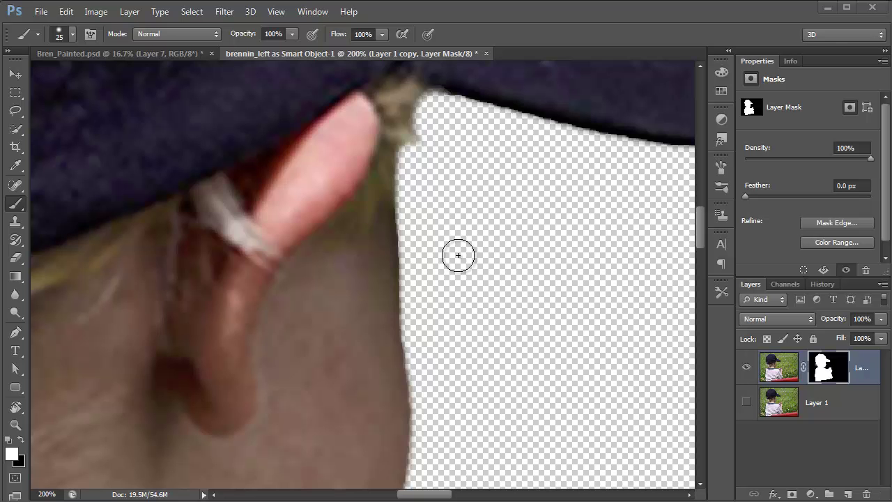
- Touch up the mask along the cap's brim and the top of its crown with white, hiding spill outside the crown with black
{"action": "left_click_drag", "start_coordinate": [478, 233], "coordinate": [213, 325]}
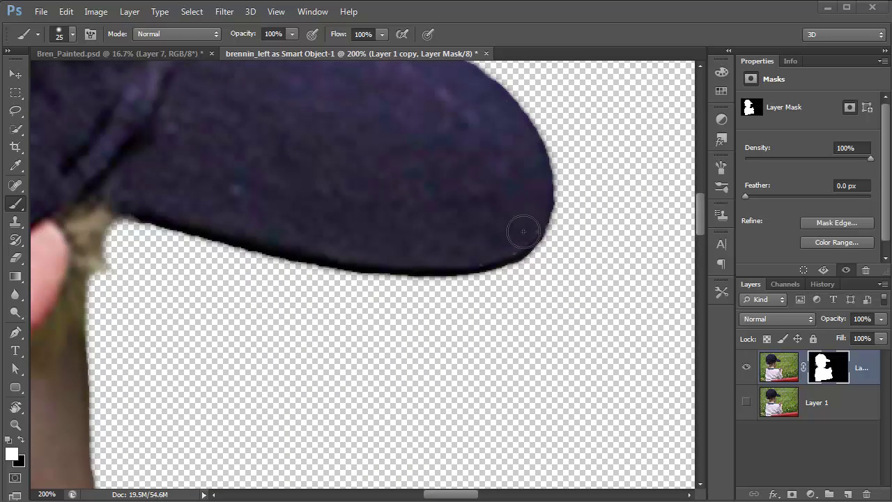
{"action": "left_click_drag", "start_coordinate": [398, 193], "coordinate": [548, 343]}
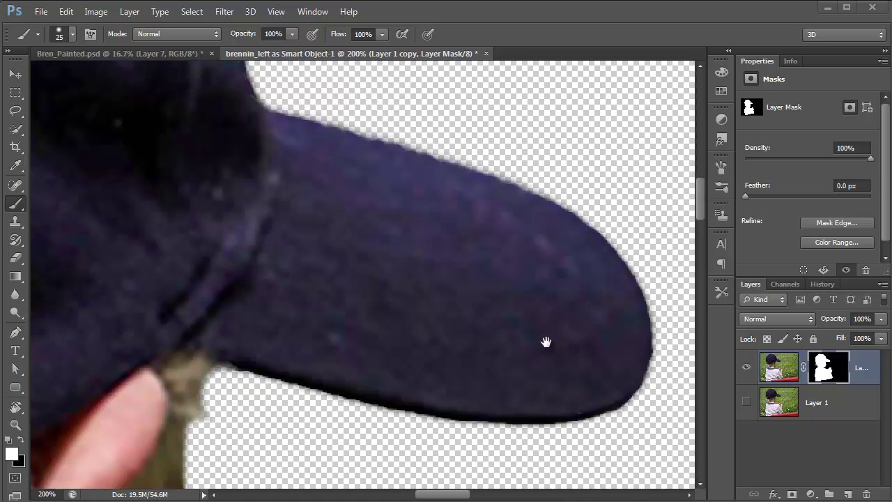
{"action": "left_click_drag", "start_coordinate": [265, 223], "coordinate": [464, 462]}
{"action": "mouse_move", "coordinate": [296, 218]}
{"action": "left_mouse_down"}
{"action": "mouse_move", "coordinate": [358, 311]}
{"action": "mouse_move", "coordinate": [456, 323]}
{"action": "mouse_move", "coordinate": [398, 283]}
{"action": "mouse_move", "coordinate": [340, 201]}
{"action": "left_mouse_up"}
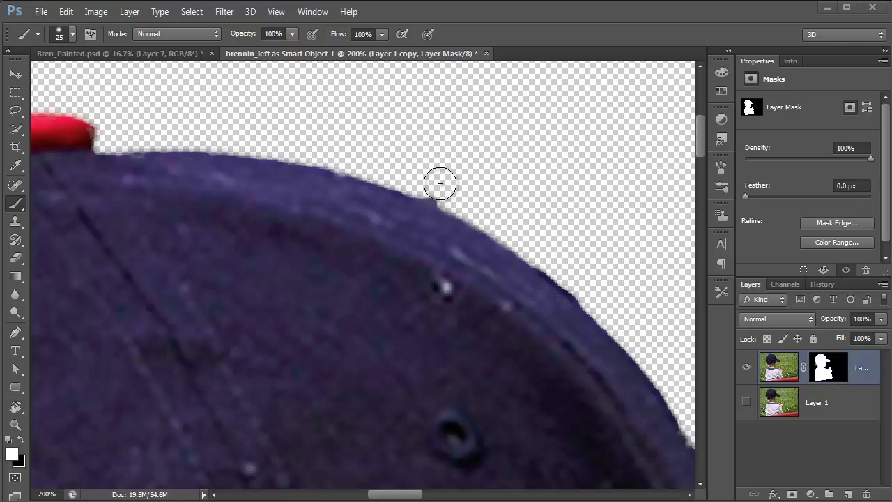
{"action": "key", "text": "x"}
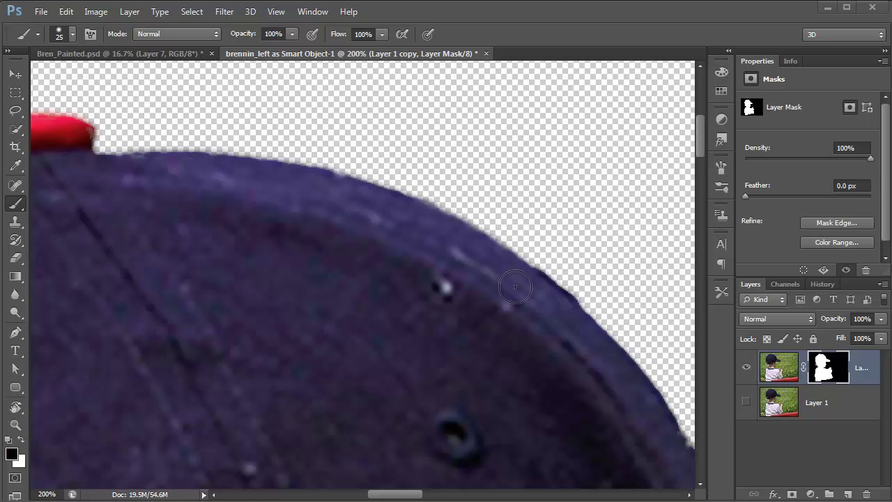
- Smooth the mask in white down the front of the cap's crown and along the brim's upper edge
{"action": "left_click_drag", "start_coordinate": [348, 151], "coordinate": [173, 19]}
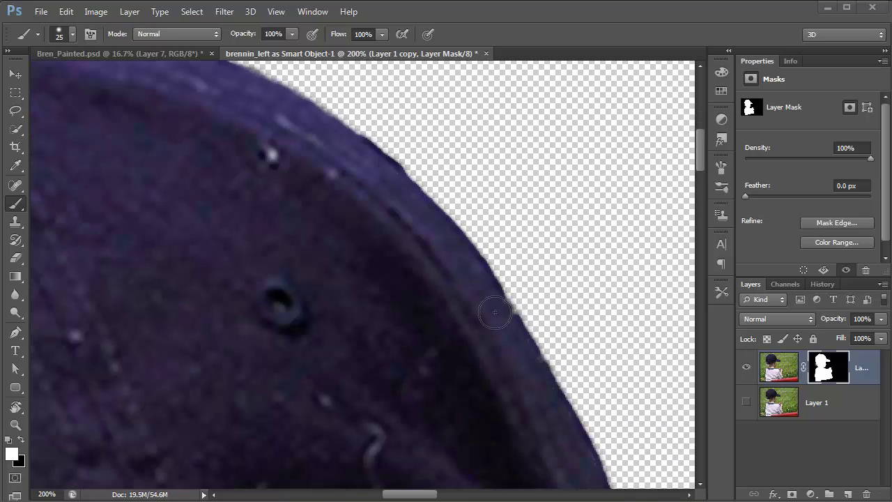
{"action": "left_click_drag", "start_coordinate": [490, 296], "coordinate": [562, 420]}
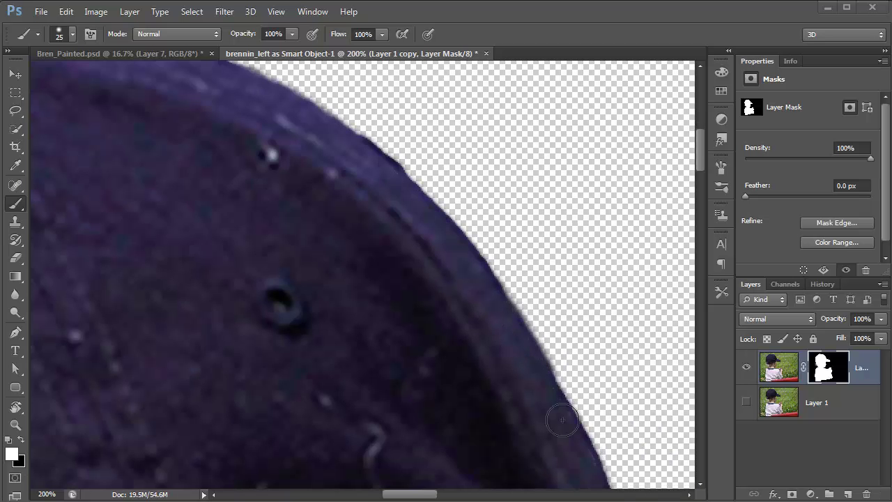
{"action": "left_click_drag", "start_coordinate": [574, 453], "coordinate": [333, 95]}
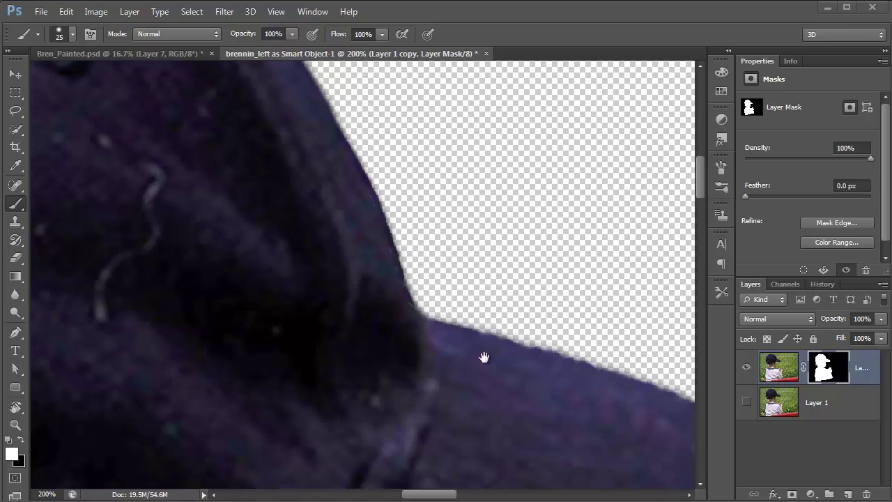
{"action": "left_click_drag", "start_coordinate": [619, 382], "coordinate": [690, 411]}
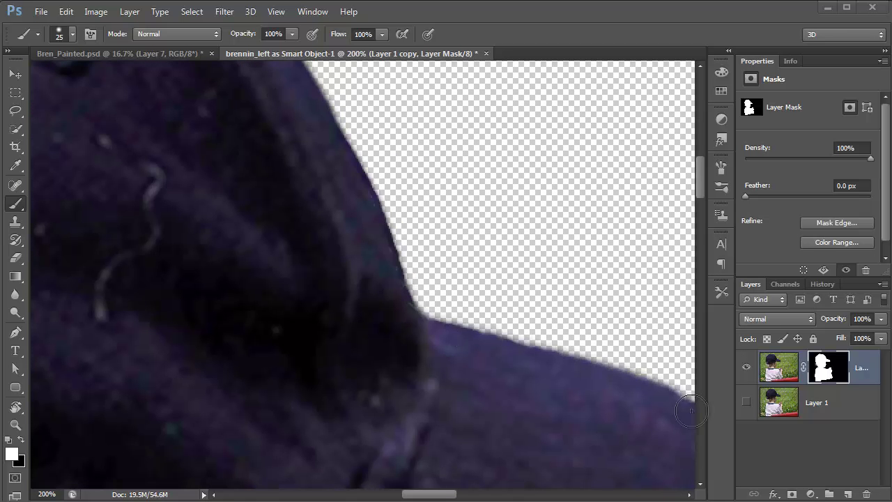
- Fill the dip in the cap edge behind the red button with white on the mask and trim the excess with black
{"action": "left_click_drag", "start_coordinate": [341, 284], "coordinate": [441, 226]}
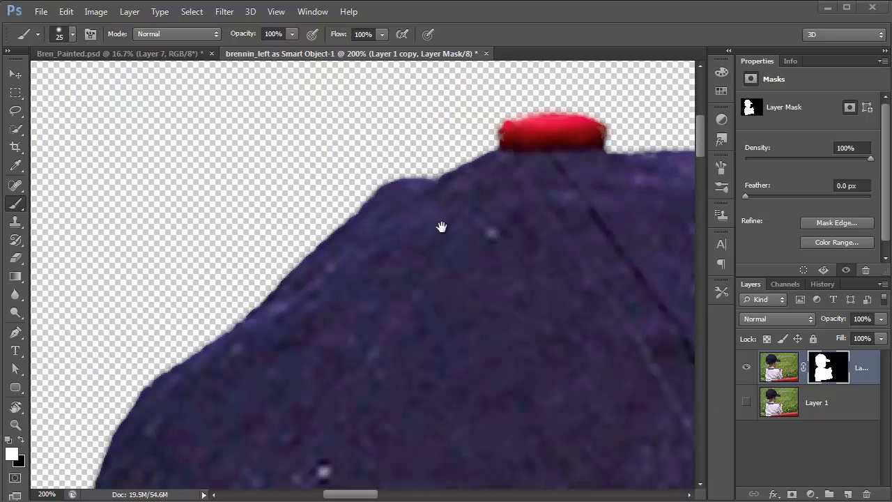
{"action": "mouse_move", "coordinate": [499, 170]}
{"action": "left_mouse_down"}
{"action": "mouse_move", "coordinate": [427, 183]}
{"action": "mouse_move", "coordinate": [386, 206]}
{"action": "left_mouse_up"}
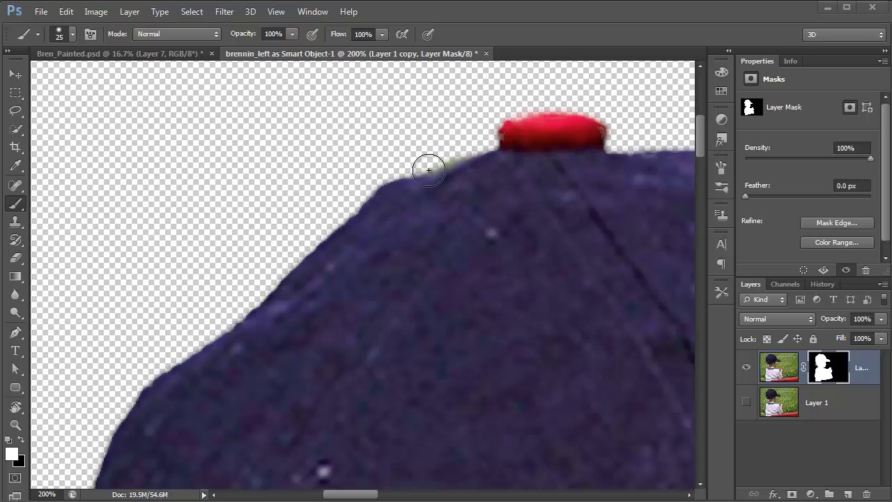
{"action": "key", "text": "x"}
{"action": "mouse_move", "coordinate": [470, 140]}
{"action": "left_mouse_down"}
{"action": "mouse_move", "coordinate": [420, 159]}
{"action": "mouse_move", "coordinate": [427, 154]}
{"action": "mouse_move", "coordinate": [329, 274]}
{"action": "mouse_move", "coordinate": [277, 310]}
{"action": "mouse_move", "coordinate": [255, 349]}
{"action": "mouse_move", "coordinate": [286, 266]}
{"action": "left_mouse_up"}
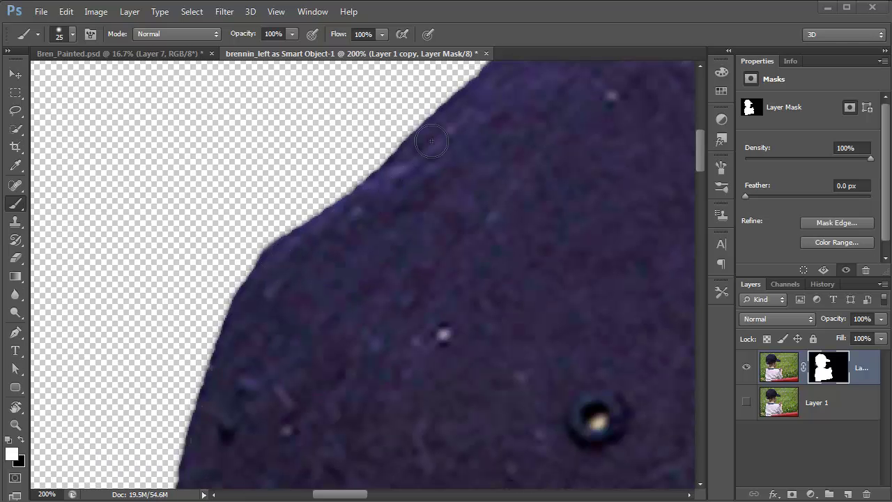
- Paint the mask white down the back edge of the cap to smooth its outline
{"action": "left_click_drag", "start_coordinate": [308, 229], "coordinate": [343, 114]}
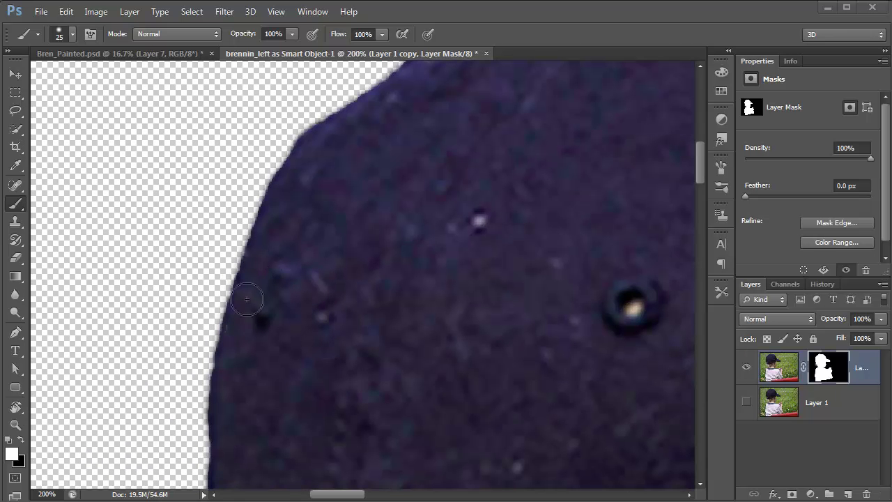
{"action": "mouse_move", "coordinate": [226, 367]}
{"action": "left_mouse_down"}
{"action": "mouse_move", "coordinate": [219, 468]}
{"action": "mouse_move", "coordinate": [244, 446]}
{"action": "mouse_move", "coordinate": [258, 390]}
{"action": "mouse_move", "coordinate": [271, 240]}
{"action": "left_mouse_up"}
{"action": "left_click_drag", "start_coordinate": [261, 300], "coordinate": [272, 363]}
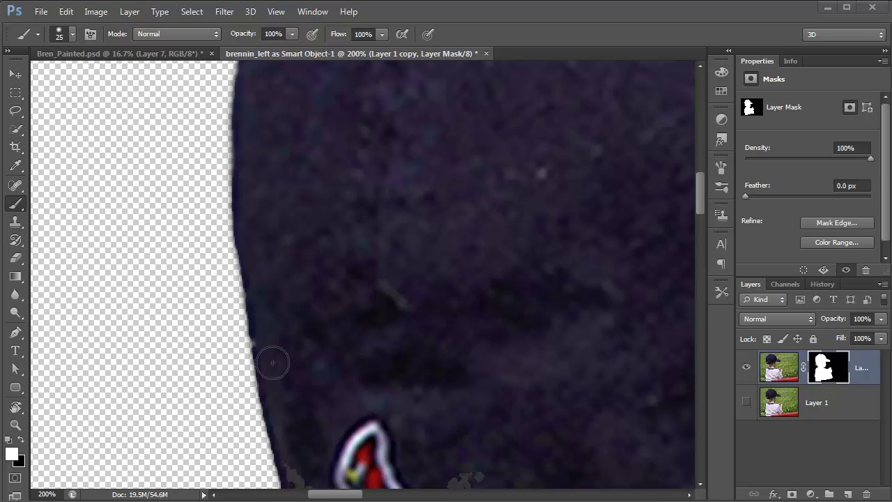
{"action": "left_click_drag", "start_coordinate": [262, 324], "coordinate": [303, 474]}
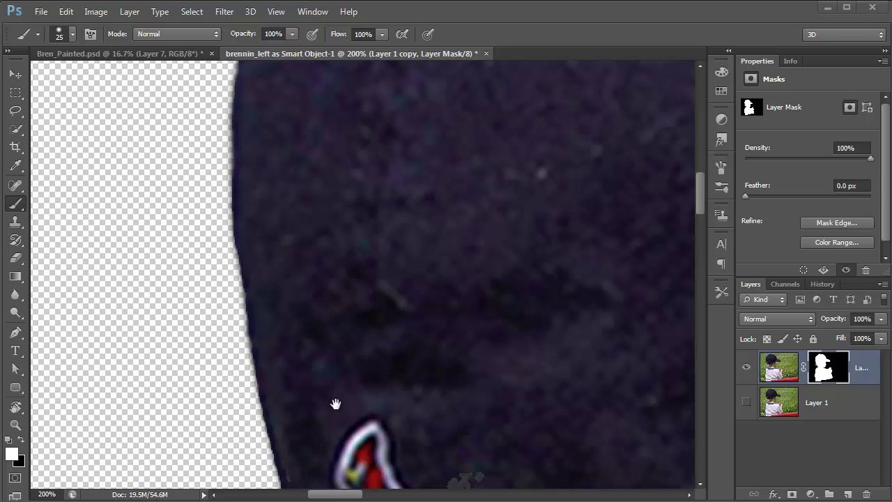
- Paint the mask white over the semi-transparent patches beside the bird logo at the cap's lower back corner
{"action": "left_click_drag", "start_coordinate": [336, 403], "coordinate": [302, 179]}
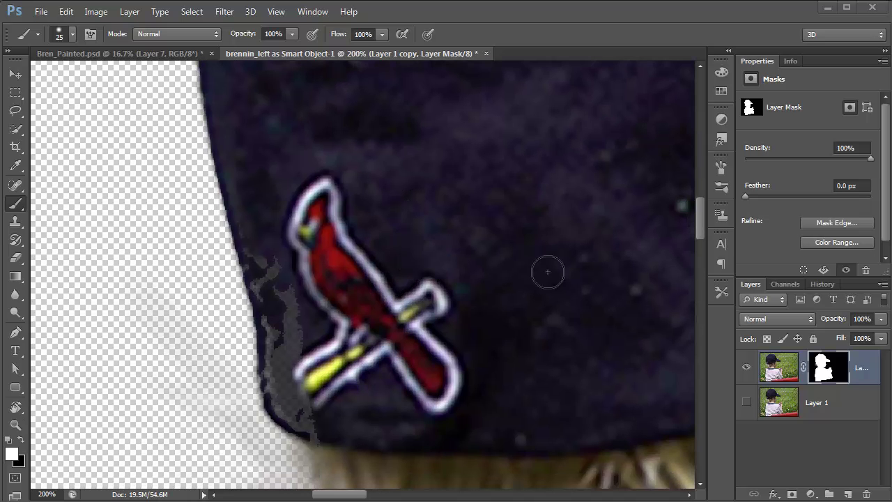
{"action": "mouse_move", "coordinate": [285, 266]}
{"action": "left_mouse_down"}
{"action": "mouse_move", "coordinate": [297, 337]}
{"action": "mouse_move", "coordinate": [278, 308]}
{"action": "mouse_move", "coordinate": [261, 249]}
{"action": "mouse_move", "coordinate": [257, 274]}
{"action": "mouse_move", "coordinate": [247, 246]}
{"action": "mouse_move", "coordinate": [282, 396]}
{"action": "mouse_move", "coordinate": [286, 387]}
{"action": "mouse_move", "coordinate": [311, 422]}
{"action": "left_mouse_up"}
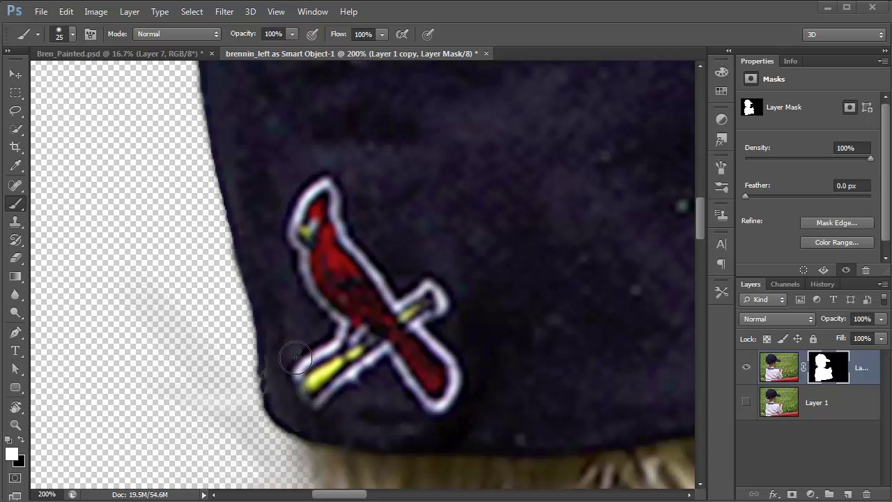
{"action": "scroll", "coordinate": [293, 93], "scroll_direction": "down", "scroll_amount": 5}
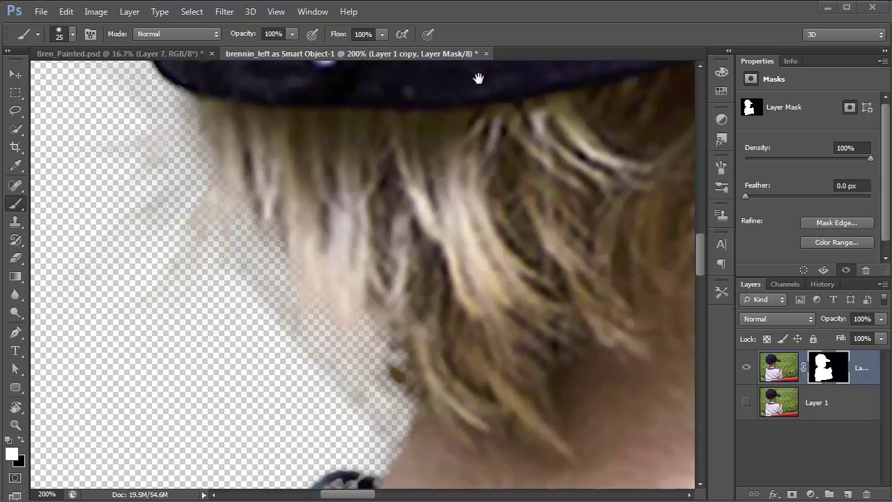
{"action": "left_click_drag", "start_coordinate": [478, 78], "coordinate": [666, 134]}
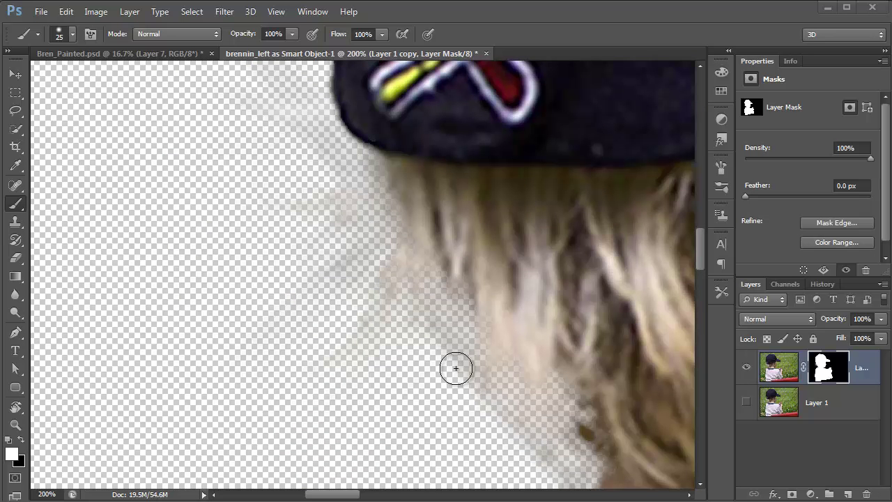
- Paint the mask black over the semi-transparent haze beside the hair and behind the cap's lower back corner
{"action": "left_click_drag", "start_coordinate": [453, 333], "coordinate": [439, 419]}
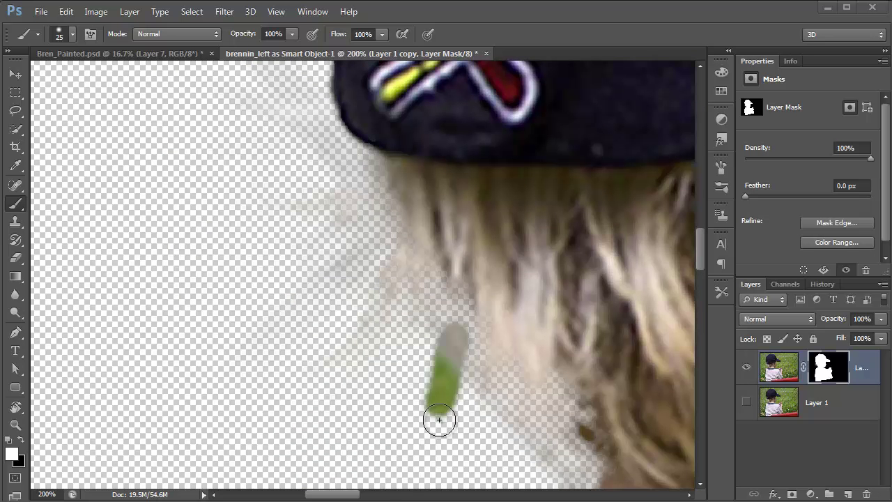
{"action": "key", "text": "ctrl+z"}
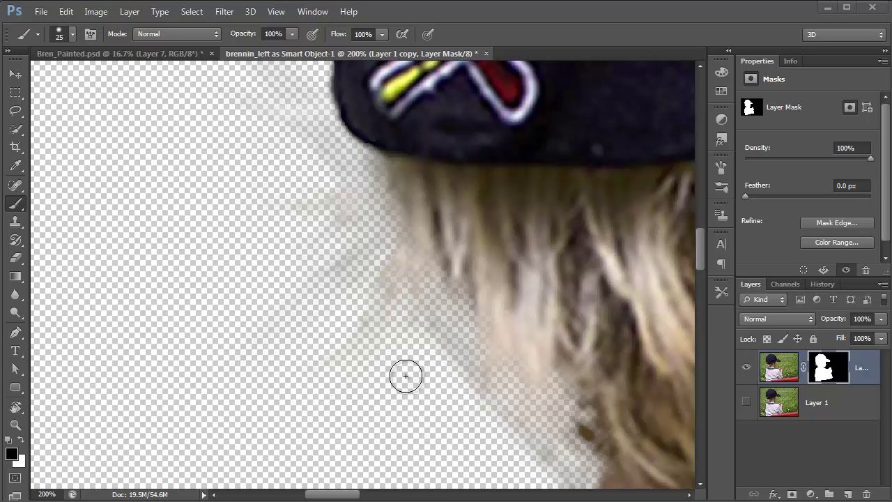
{"action": "mouse_move", "coordinate": [450, 340]}
{"action": "left_mouse_down"}
{"action": "mouse_move", "coordinate": [428, 375]}
{"action": "mouse_move", "coordinate": [455, 425]}
{"action": "mouse_move", "coordinate": [489, 453]}
{"action": "mouse_move", "coordinate": [488, 422]}
{"action": "mouse_move", "coordinate": [524, 457]}
{"action": "mouse_move", "coordinate": [559, 461]}
{"action": "mouse_move", "coordinate": [563, 475]}
{"action": "mouse_move", "coordinate": [556, 417]}
{"action": "mouse_move", "coordinate": [527, 437]}
{"action": "mouse_move", "coordinate": [533, 434]}
{"action": "mouse_move", "coordinate": [497, 405]}
{"action": "left_mouse_up"}
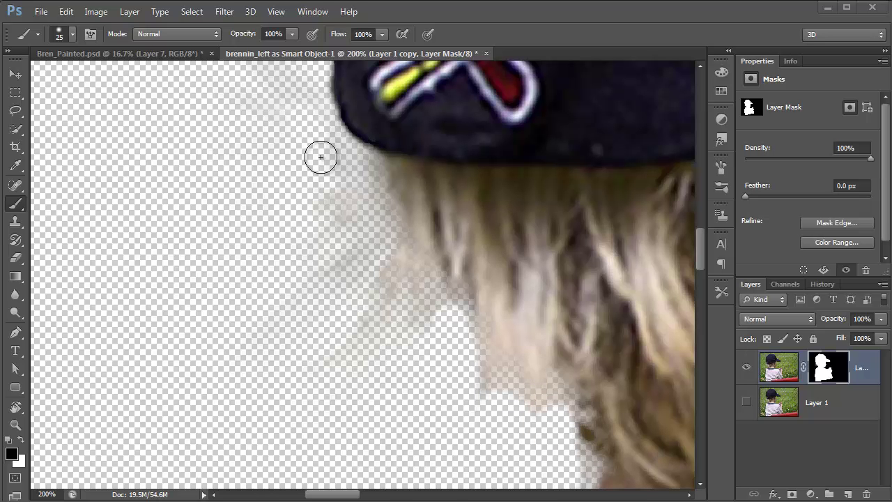
{"action": "left_click_drag", "start_coordinate": [317, 153], "coordinate": [323, 284]}
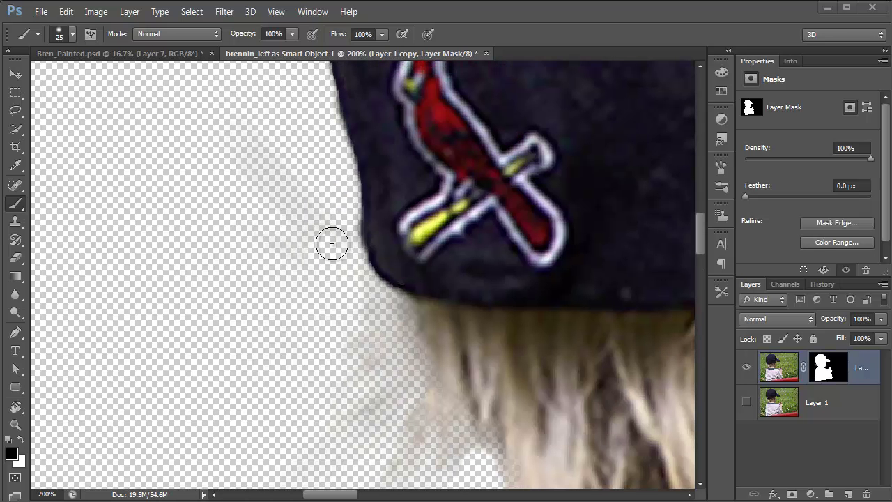
{"action": "mouse_move", "coordinate": [328, 241]}
{"action": "left_mouse_down"}
{"action": "mouse_move", "coordinate": [298, 166]}
{"action": "mouse_move", "coordinate": [286, 220]}
{"action": "mouse_move", "coordinate": [246, 162]}
{"action": "mouse_move", "coordinate": [297, 259]}
{"action": "mouse_move", "coordinate": [256, 273]}
{"action": "left_mouse_up"}
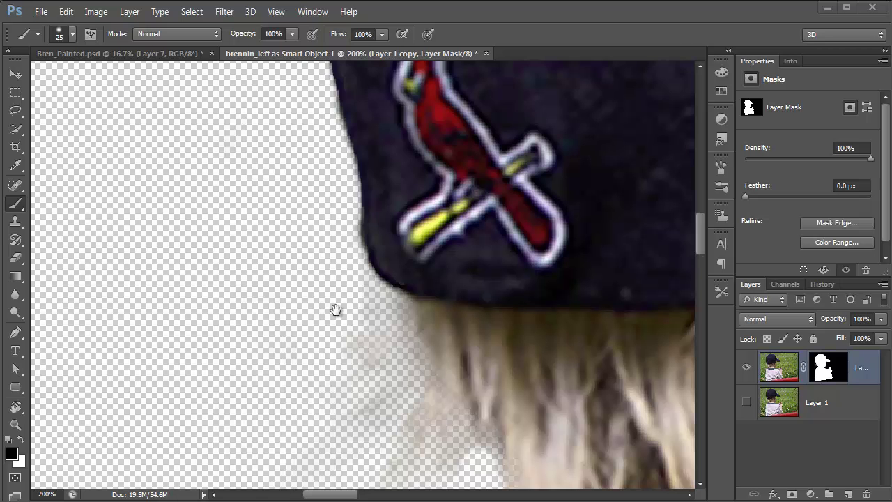
- Fill the speckled transparent patch where the back of the collar meets the neck with white on the mask
{"action": "mouse_move", "coordinate": [335, 309]}
{"action": "left_mouse_down"}
{"action": "mouse_move", "coordinate": [374, 264]}
{"action": "mouse_move", "coordinate": [339, 230]}
{"action": "mouse_move", "coordinate": [340, 296]}
{"action": "mouse_move", "coordinate": [382, 338]}
{"action": "mouse_move", "coordinate": [420, 320]}
{"action": "mouse_move", "coordinate": [367, 207]}
{"action": "mouse_move", "coordinate": [372, 189]}
{"action": "mouse_move", "coordinate": [353, 243]}
{"action": "mouse_move", "coordinate": [362, 154]}
{"action": "mouse_move", "coordinate": [327, 130]}
{"action": "mouse_move", "coordinate": [333, 135]}
{"action": "left_mouse_up"}
{"action": "mouse_move", "coordinate": [347, 227]}
{"action": "left_mouse_down"}
{"action": "mouse_move", "coordinate": [333, 205]}
{"action": "mouse_move", "coordinate": [342, 13]}
{"action": "left_mouse_up"}
{"action": "left_click_drag", "start_coordinate": [432, 488], "coordinate": [455, 326]}
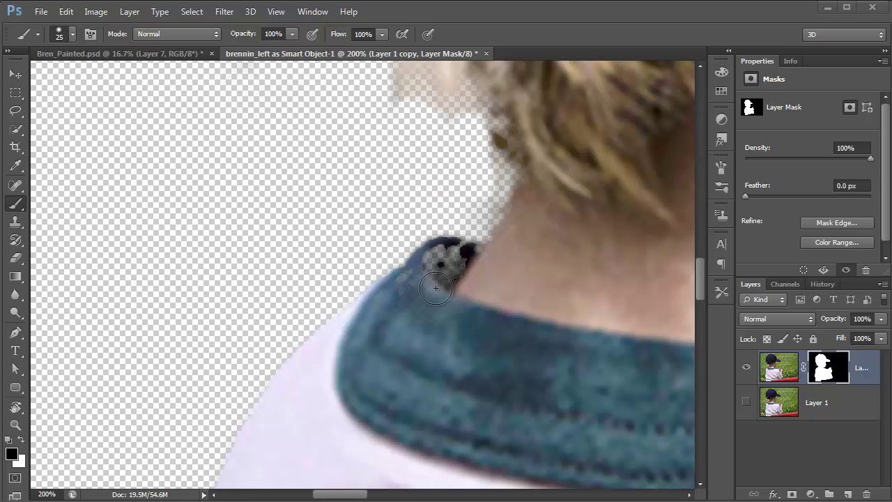
{"action": "key", "text": "x"}
{"action": "mouse_move", "coordinate": [465, 264]}
{"action": "left_mouse_down"}
{"action": "mouse_move", "coordinate": [432, 266]}
{"action": "mouse_move", "coordinate": [479, 262]}
{"action": "mouse_move", "coordinate": [431, 263]}
{"action": "mouse_move", "coordinate": [476, 258]}
{"action": "mouse_move", "coordinate": [440, 261]}
{"action": "mouse_move", "coordinate": [396, 289]}
{"action": "mouse_move", "coordinate": [451, 263]}
{"action": "mouse_move", "coordinate": [467, 267]}
{"action": "mouse_move", "coordinate": [420, 315]}
{"action": "mouse_move", "coordinate": [437, 301]}
{"action": "left_mouse_up"}
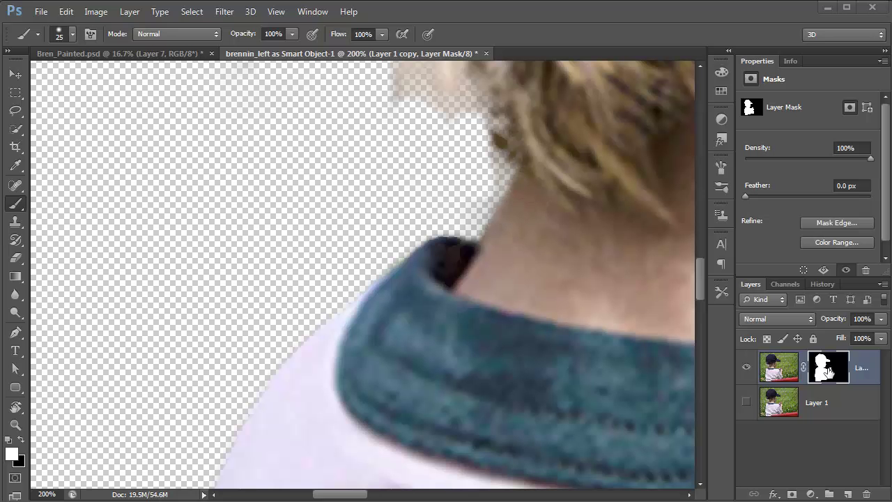
{"action": "left_click", "coordinate": [746, 405]}
{"action": "left_click", "coordinate": [747, 404]}
- Paint the mask white along the pink-tinted lower edge of the shirt to smooth it
{"action": "scroll", "coordinate": [366, 183], "scroll_direction": "down", "scroll_amount": 10}
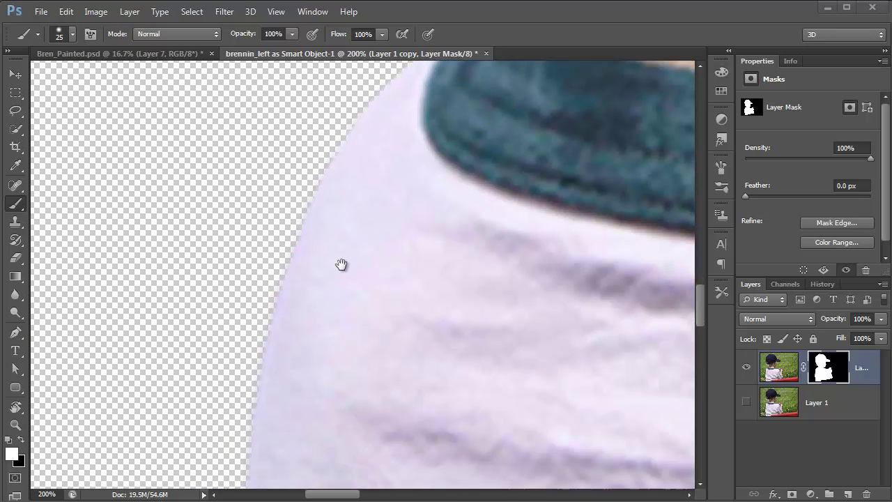
{"action": "scroll", "coordinate": [355, 243], "scroll_direction": "down", "scroll_amount": 10}
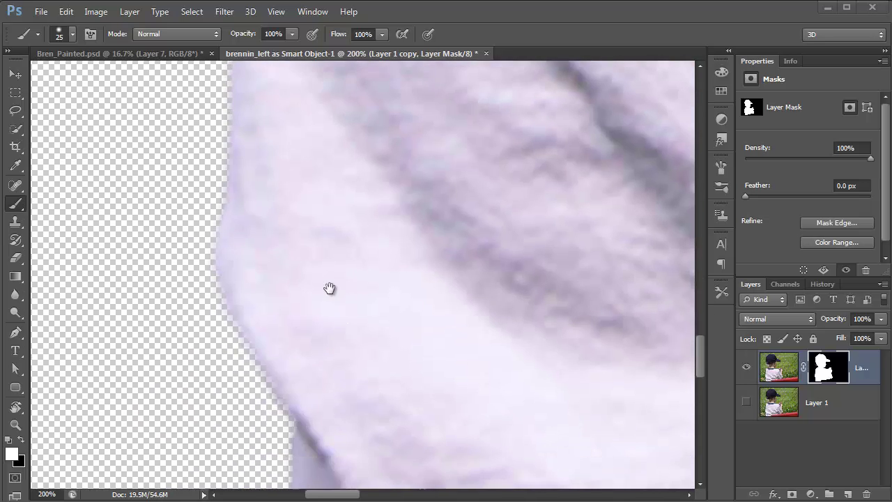
{"action": "scroll", "coordinate": [358, 307], "scroll_direction": "down", "scroll_amount": 2}
{"action": "scroll", "coordinate": [329, 349], "scroll_direction": "right", "scroll_amount": 10}
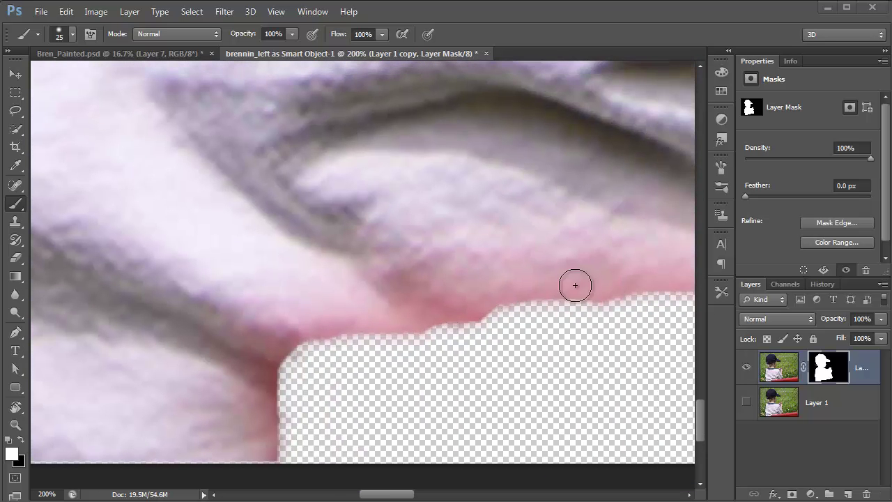
{"action": "left_click_drag", "start_coordinate": [574, 285], "coordinate": [470, 301]}
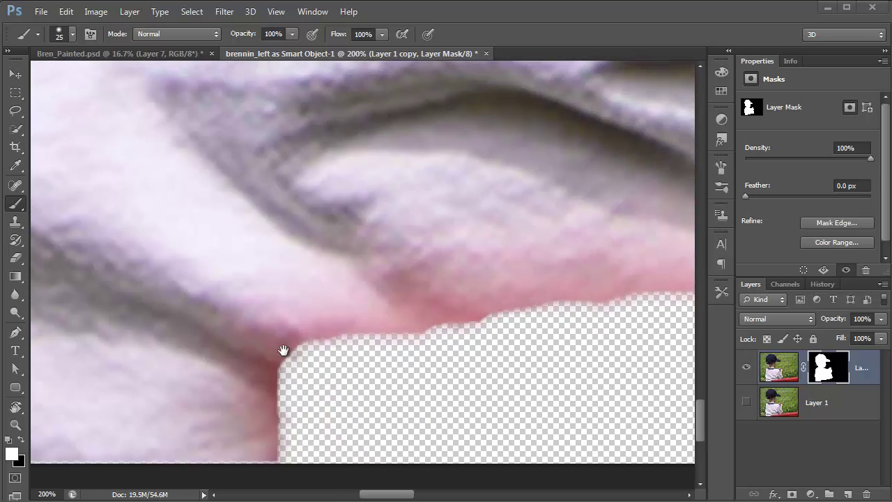
- Smooth the outline of the dark sleeve cuff in white on the mask, around its lower corner to the sleeve's underside
{"action": "left_click_drag", "start_coordinate": [284, 348], "coordinate": [83, 428]}
{"action": "scroll", "coordinate": [352, 243], "scroll_direction": "right", "scroll_amount": 6}
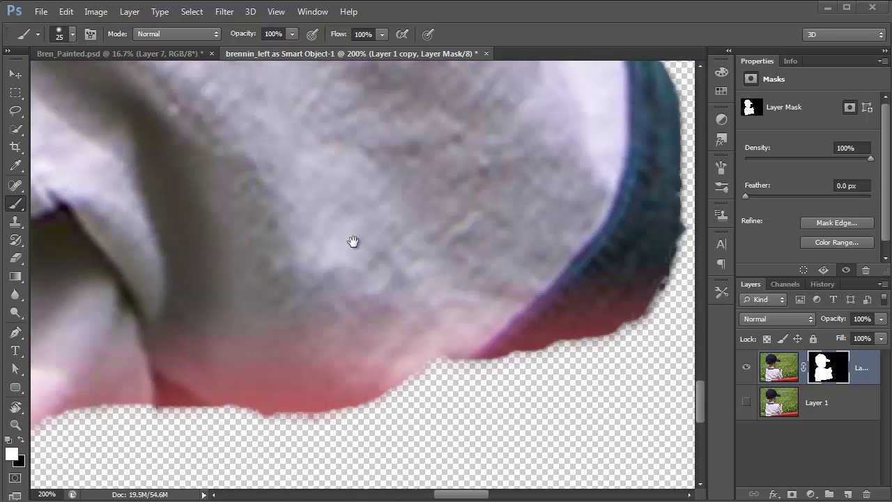
{"action": "scroll", "coordinate": [570, 281], "scroll_direction": "right", "scroll_amount": 3}
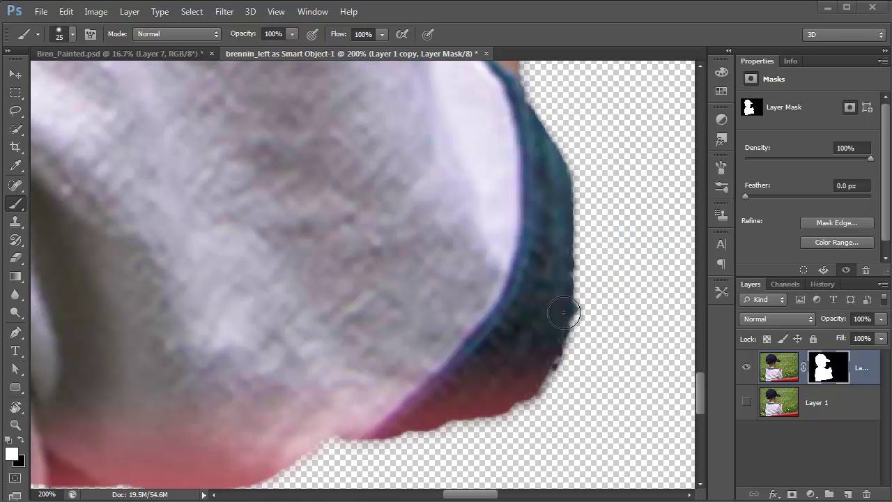
{"action": "mouse_move", "coordinate": [564, 313]}
{"action": "left_mouse_down"}
{"action": "mouse_move", "coordinate": [542, 371]}
{"action": "mouse_move", "coordinate": [503, 398]}
{"action": "mouse_move", "coordinate": [309, 435]}
{"action": "left_mouse_up"}
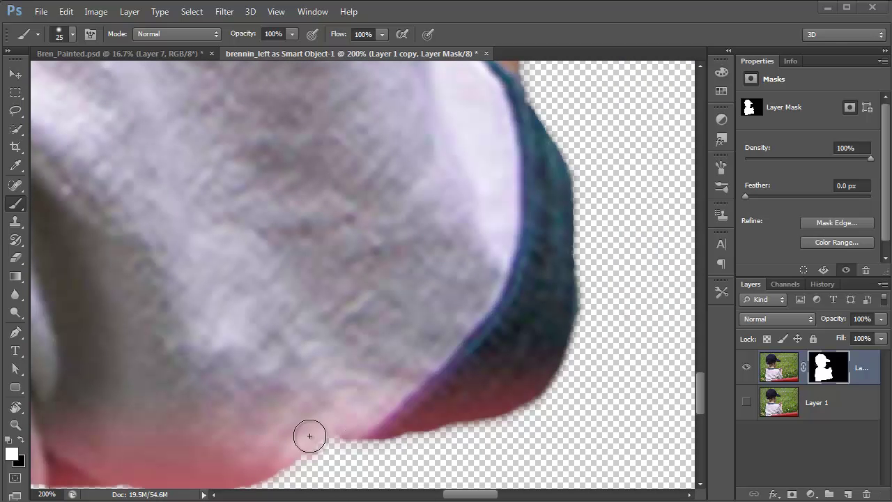
- Paint the mask white along the outer edge of the forearm, from the sleeve cuff up to the wrist
{"action": "scroll", "coordinate": [439, 364], "scroll_direction": "up", "scroll_amount": 5}
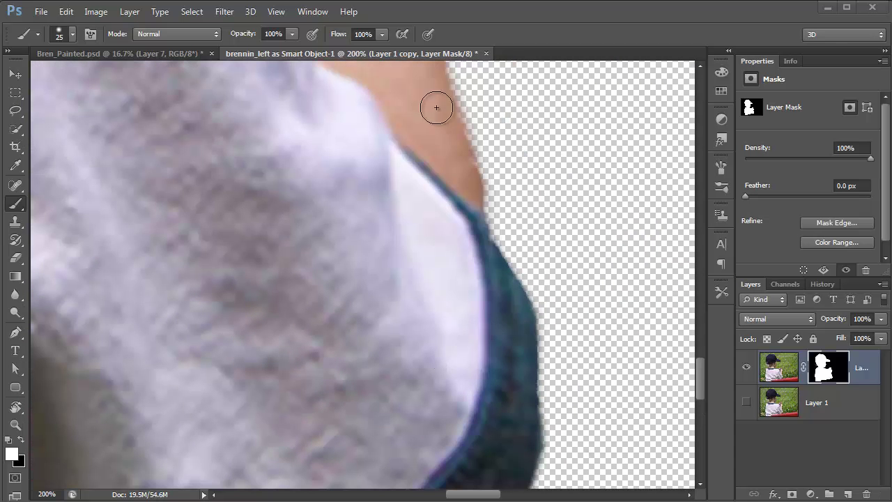
{"action": "mouse_move", "coordinate": [436, 107]}
{"action": "left_mouse_down"}
{"action": "mouse_move", "coordinate": [463, 169]}
{"action": "mouse_move", "coordinate": [480, 269]}
{"action": "left_mouse_up"}
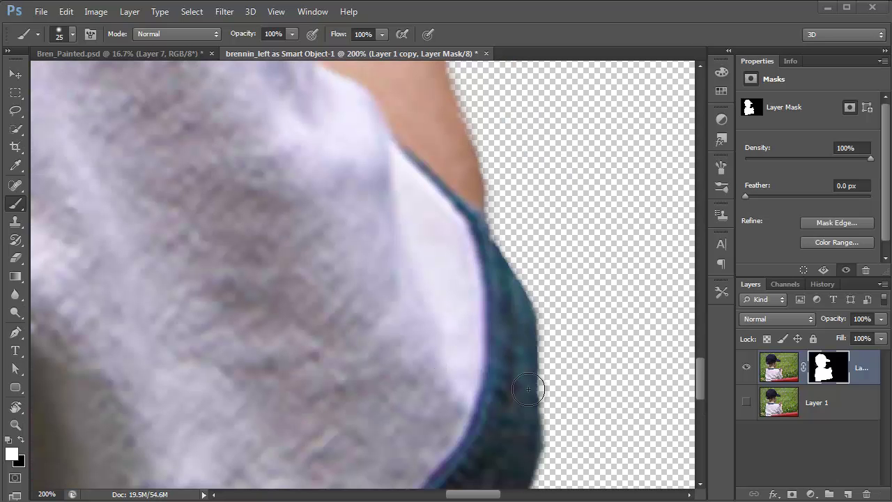
{"action": "scroll", "coordinate": [468, 321], "scroll_direction": "up", "scroll_amount": 6}
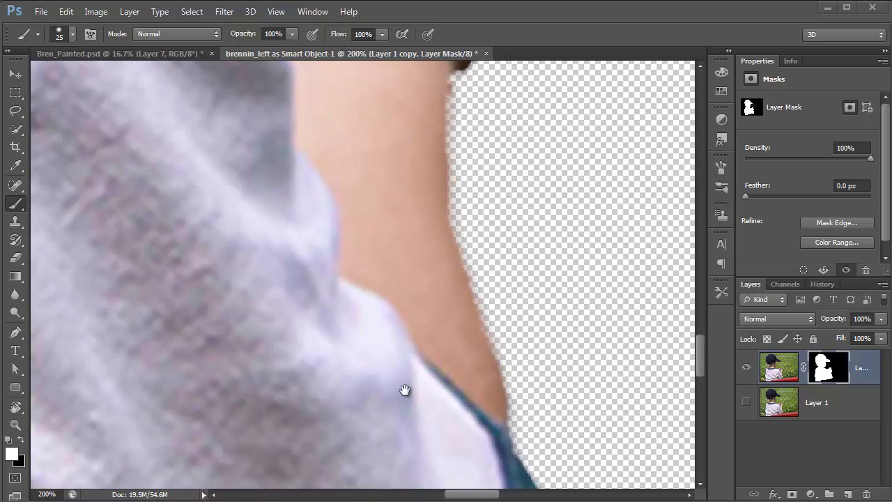
{"action": "scroll", "coordinate": [405, 390], "scroll_direction": "up", "scroll_amount": 5}
{"action": "mouse_move", "coordinate": [448, 239]}
{"action": "left_mouse_down"}
{"action": "mouse_move", "coordinate": [455, 212]}
{"action": "mouse_move", "coordinate": [430, 250]}
{"action": "mouse_move", "coordinate": [448, 201]}
{"action": "left_mouse_up"}
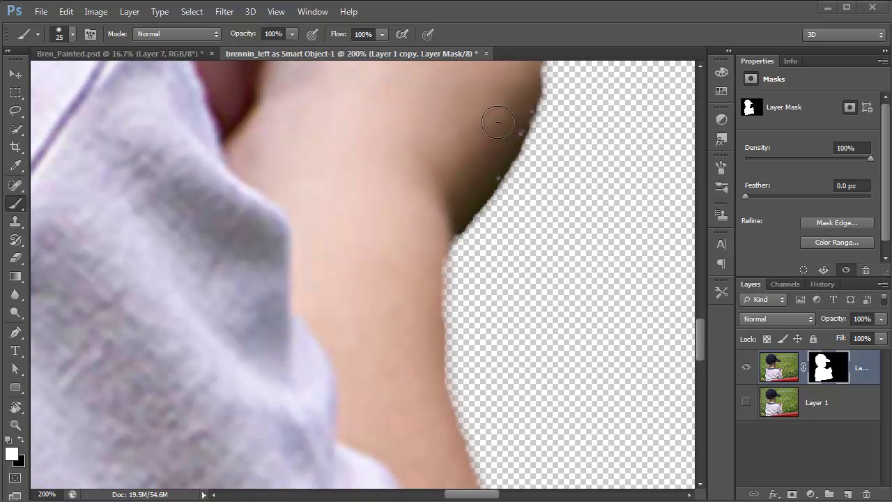
{"action": "scroll", "coordinate": [481, 418], "scroll_direction": "up", "scroll_amount": 5}
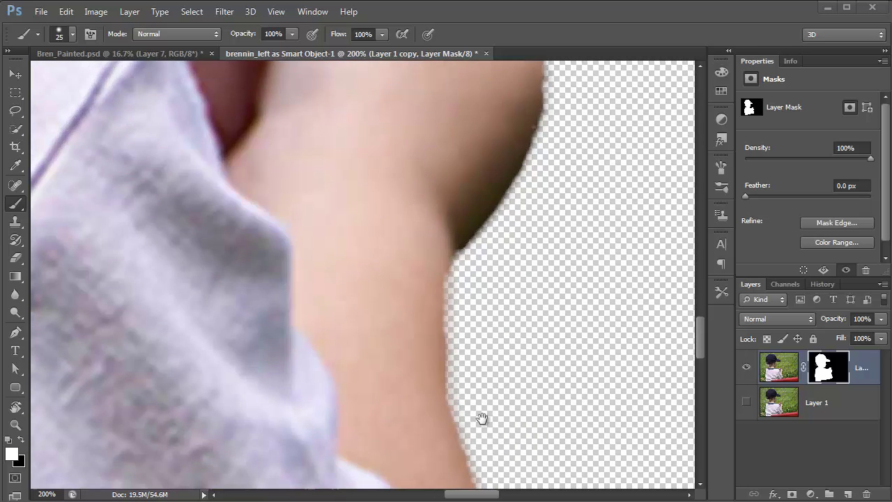
{"action": "mouse_move", "coordinate": [490, 278]}
{"action": "left_mouse_down"}
{"action": "mouse_move", "coordinate": [488, 320]}
{"action": "mouse_move", "coordinate": [443, 398]}
{"action": "left_mouse_up"}
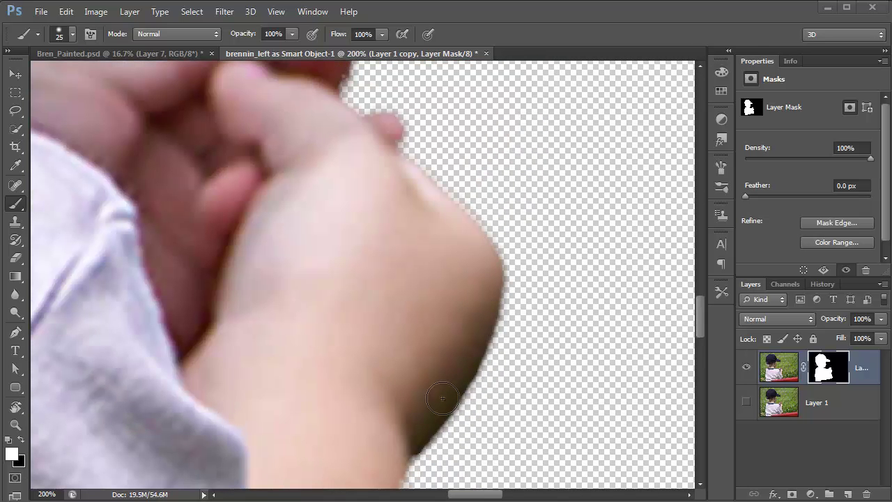
- Restore the missing edge below the fingertips with white on the mask, and switch the painting colour to black
{"action": "scroll", "coordinate": [518, 430], "scroll_direction": "up", "scroll_amount": 5}
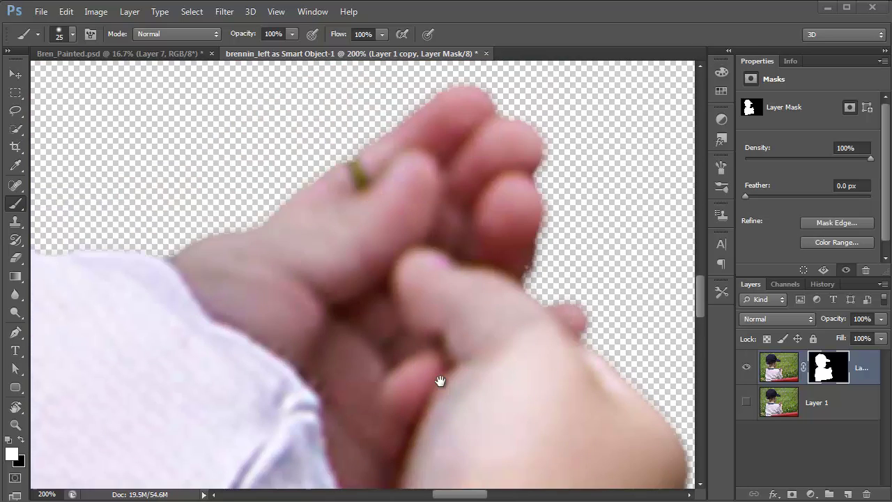
{"action": "scroll", "coordinate": [419, 374], "scroll_direction": "up", "scroll_amount": 5}
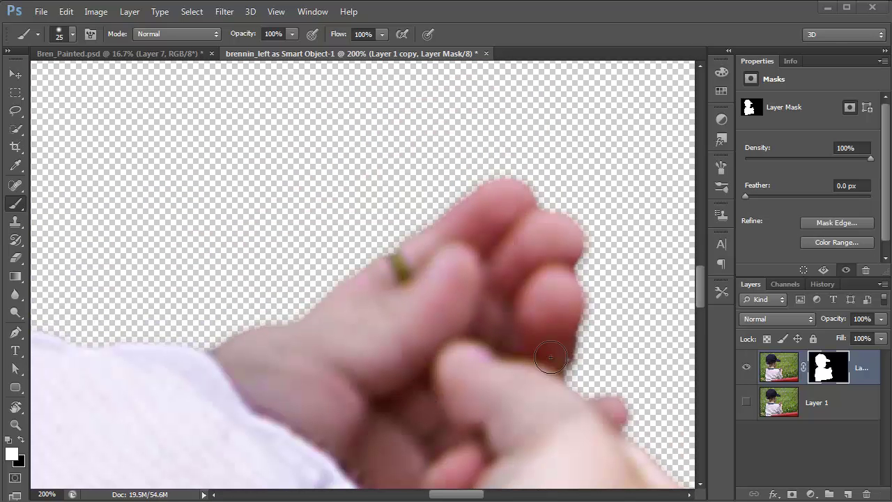
{"action": "mouse_move", "coordinate": [568, 341]}
{"action": "left_mouse_down"}
{"action": "mouse_move", "coordinate": [544, 393]}
{"action": "mouse_move", "coordinate": [552, 351]}
{"action": "mouse_move", "coordinate": [551, 405]}
{"action": "mouse_move", "coordinate": [564, 417]}
{"action": "mouse_move", "coordinate": [568, 310]}
{"action": "mouse_move", "coordinate": [554, 410]}
{"action": "mouse_move", "coordinate": [566, 335]}
{"action": "mouse_move", "coordinate": [565, 377]}
{"action": "left_mouse_up"}
{"action": "key", "text": "x"}
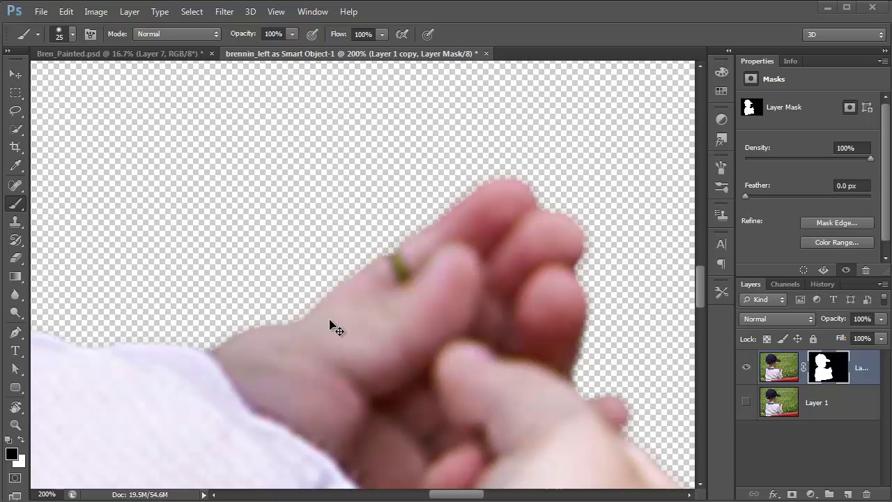
- Fit the whole image in view, show Layer 1, and compare the picture with the masked layer hidden and shown
{"action": "key", "text": "ctrl+0"}
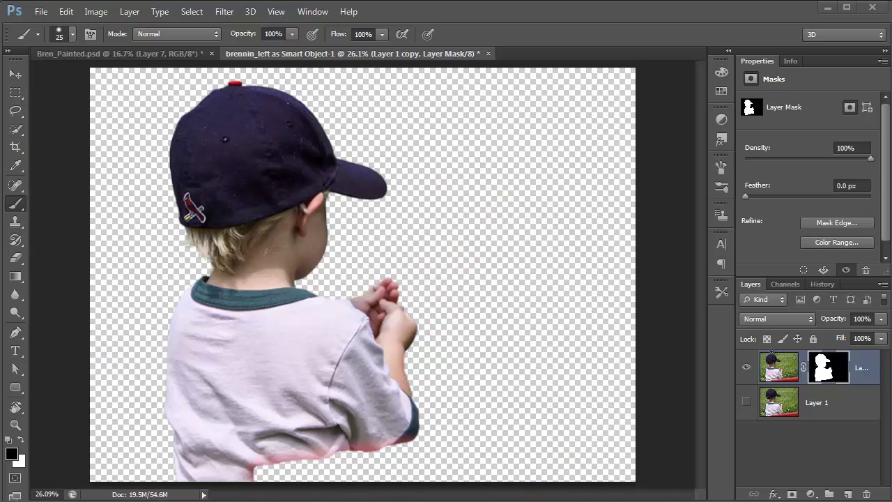
{"action": "left_click", "coordinate": [746, 403]}
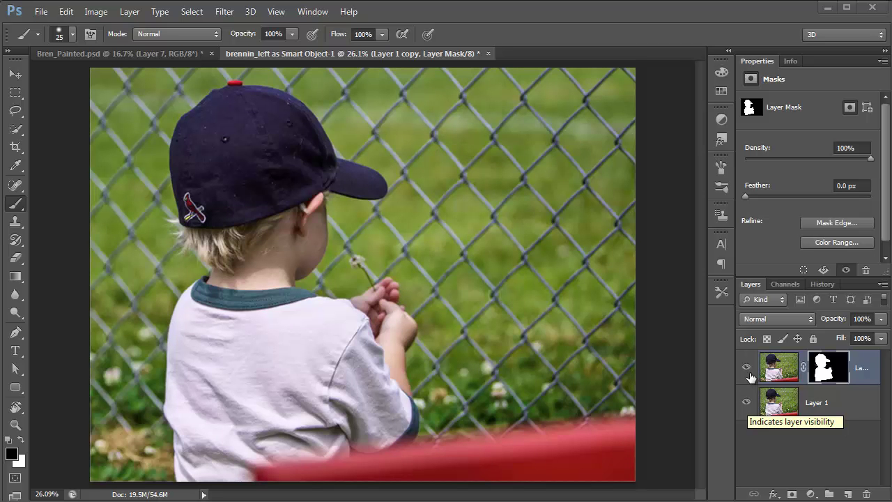
{"action": "left_click", "coordinate": [746, 369]}
{"action": "left_click", "coordinate": [746, 369]}
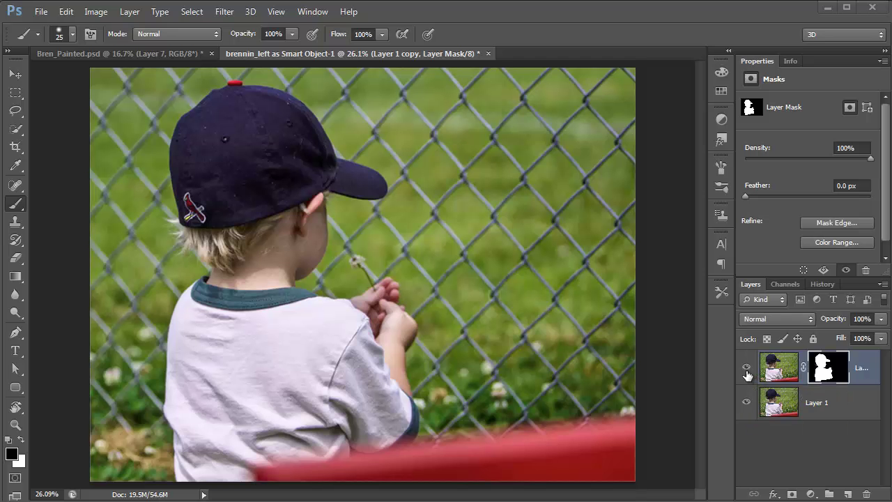
{"action": "left_click", "coordinate": [746, 369]}
{"action": "left_click", "coordinate": [747, 369]}
- Rename Layer 1 as Background
{"action": "left_click", "coordinate": [779, 409]}
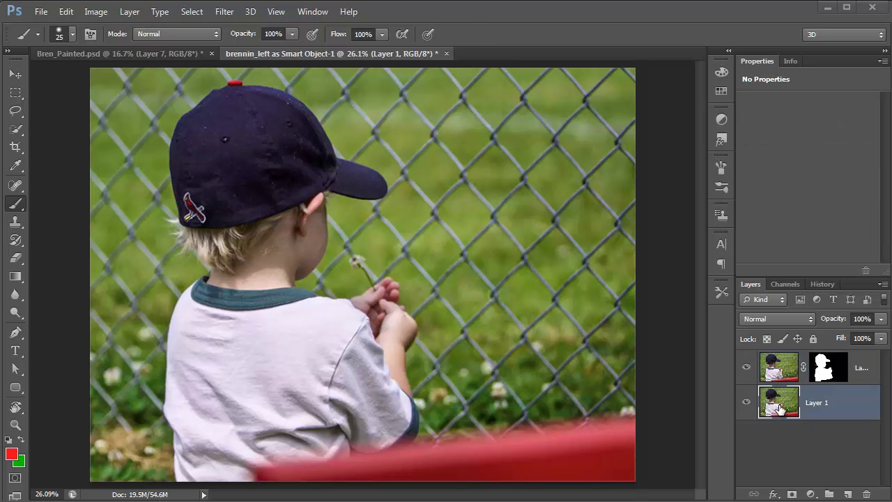
{"action": "double_click", "coordinate": [818, 403]}
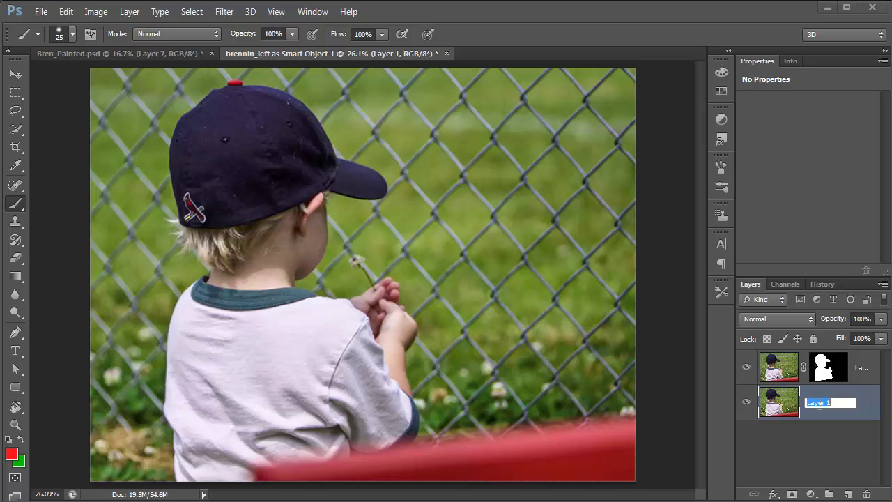
{"action": "type", "text": "Background"}
{"action": "key", "text": "Return"}
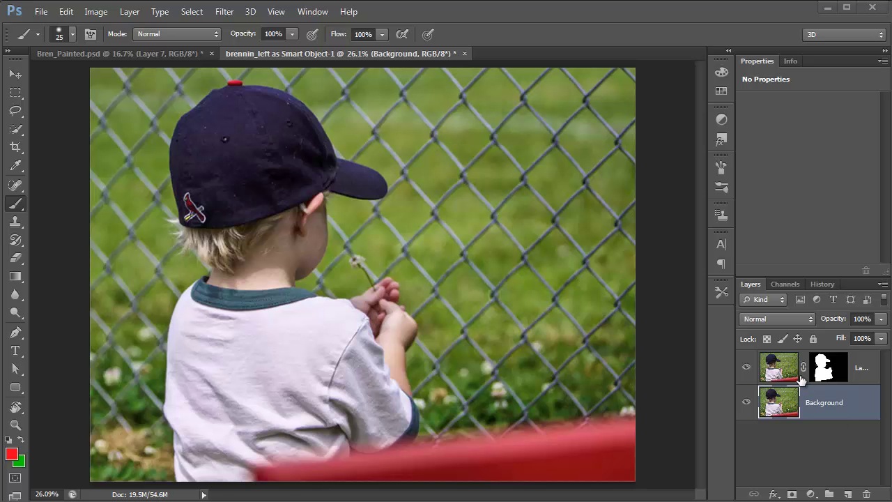
- Duplicate the Background layer, name the duplicate Paint Layer, and hide the masked layer of the boy
{"action": "left_click_drag", "start_coordinate": [781, 411], "coordinate": [784, 415]}
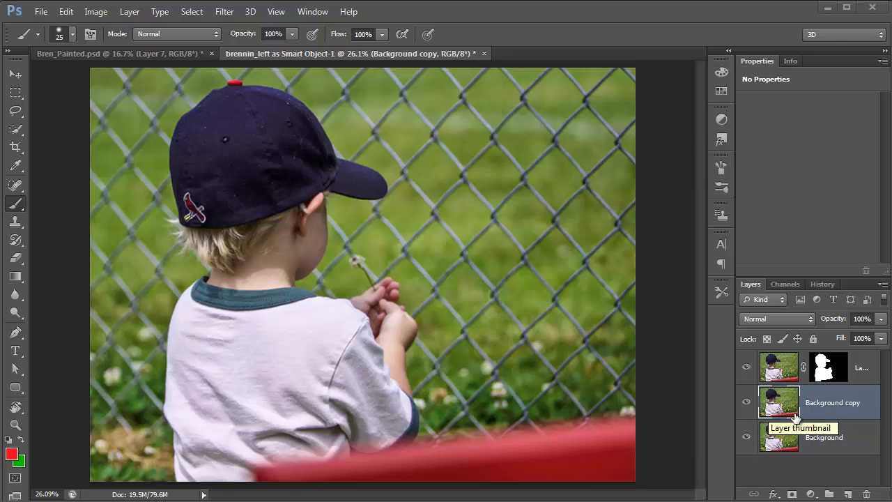
{"action": "left_click", "coordinate": [746, 370]}
{"action": "double_click", "coordinate": [827, 404]}
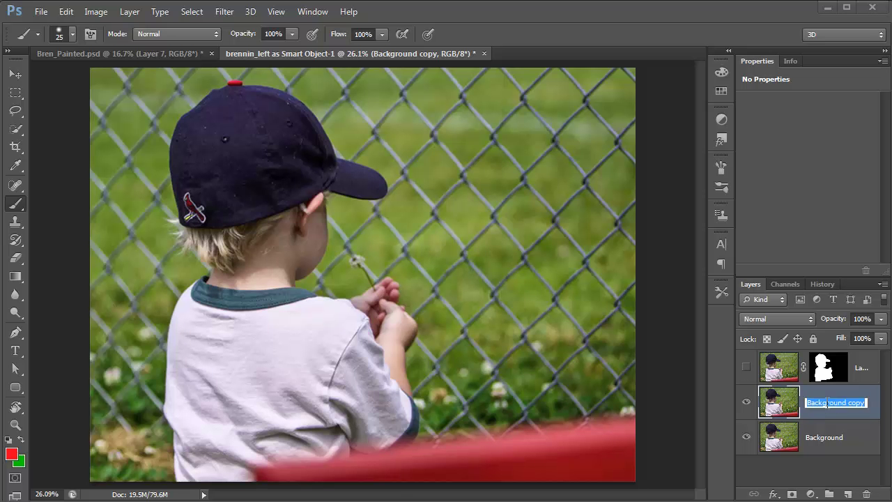
{"action": "type", "text": "Paint"}
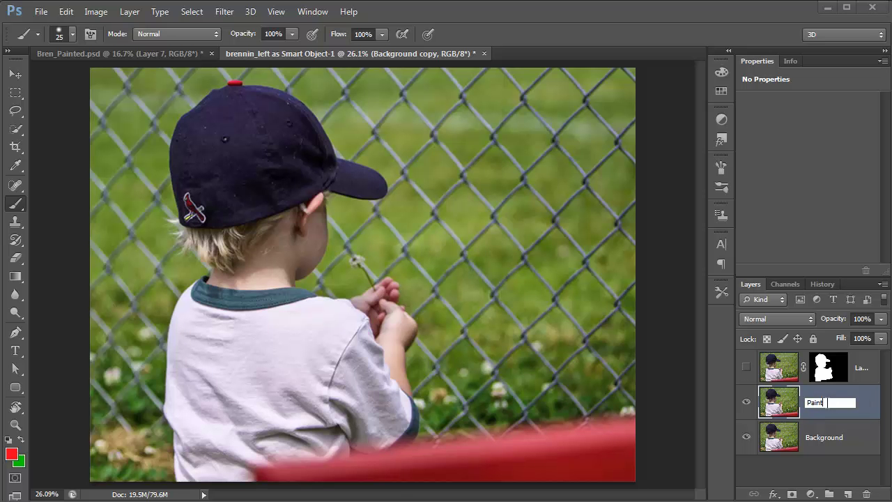
{"action": "type", "text": " Layer"}
{"action": "key", "text": "Return"}
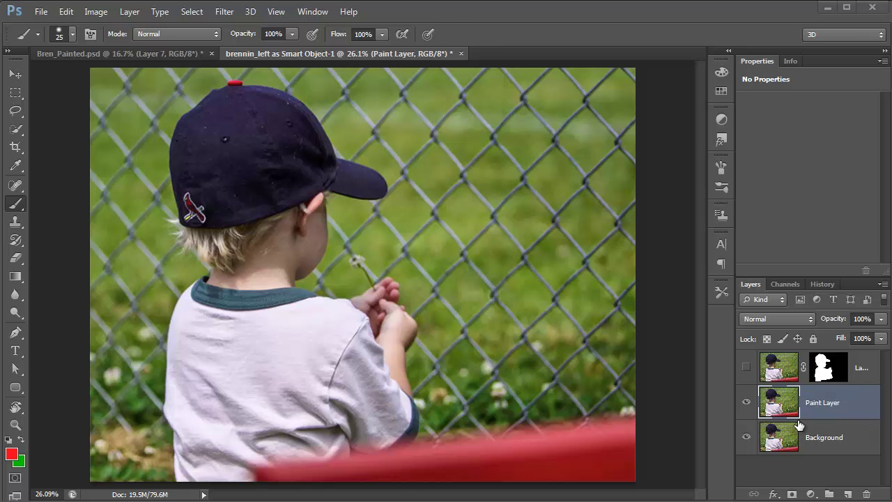
- Hide the Paint Layer and Background layers, keeping the masked layer hidden too
{"action": "left_click", "coordinate": [747, 369]}
{"action": "left_click", "coordinate": [748, 370]}
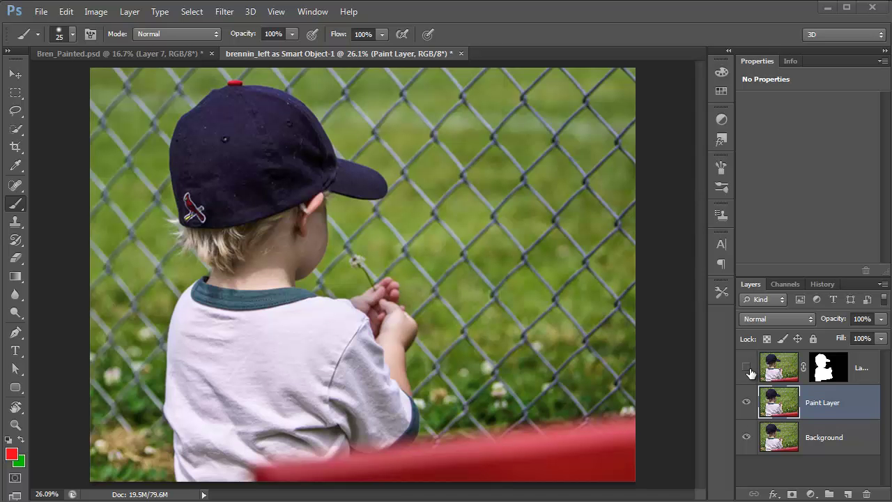
{"action": "left_click", "coordinate": [748, 407]}
{"action": "left_click", "coordinate": [747, 437]}
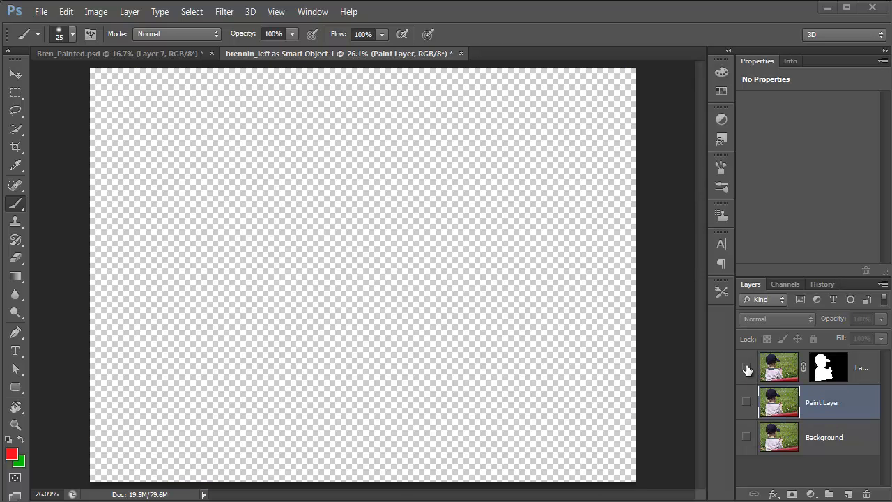
- Show the Paint Layer and Background layers, and keep the masked layer of the boy hidden
{"action": "left_click", "coordinate": [747, 368]}
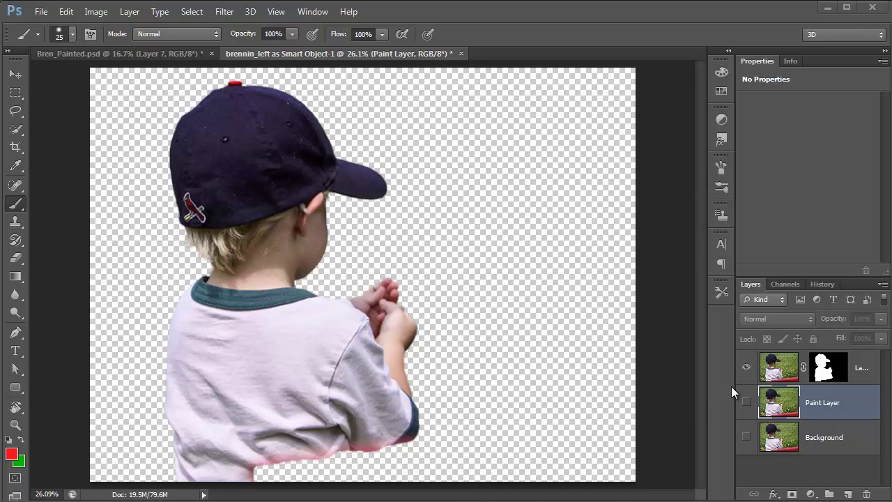
{"action": "left_click", "coordinate": [747, 403]}
{"action": "left_click", "coordinate": [746, 437]}
{"action": "left_click", "coordinate": [747, 367]}
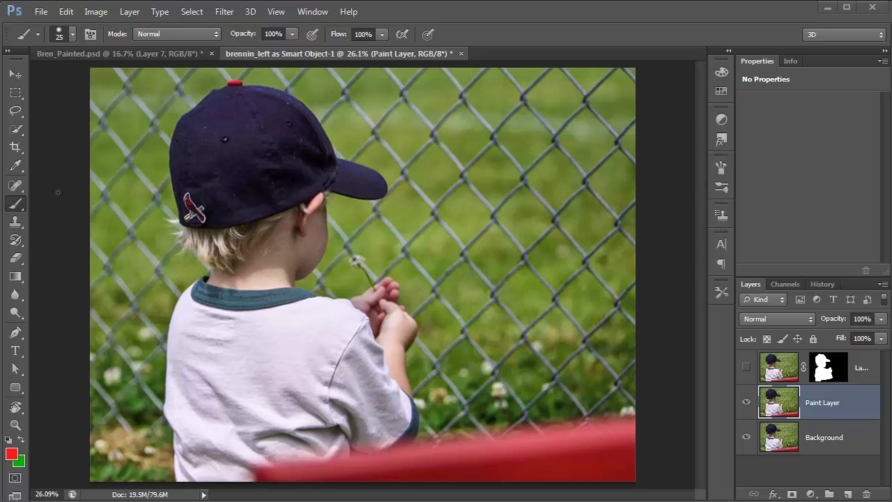
- Switch to the Mixer Brush tool with the Dry preset, load it with red, and disable cleaning after each stroke
{"action": "left_click", "coordinate": [19, 208]}
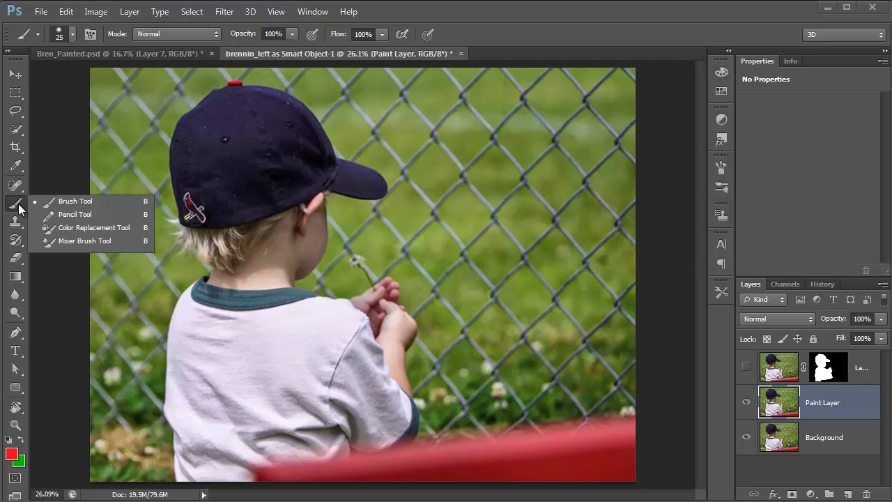
{"action": "left_click", "coordinate": [121, 240]}
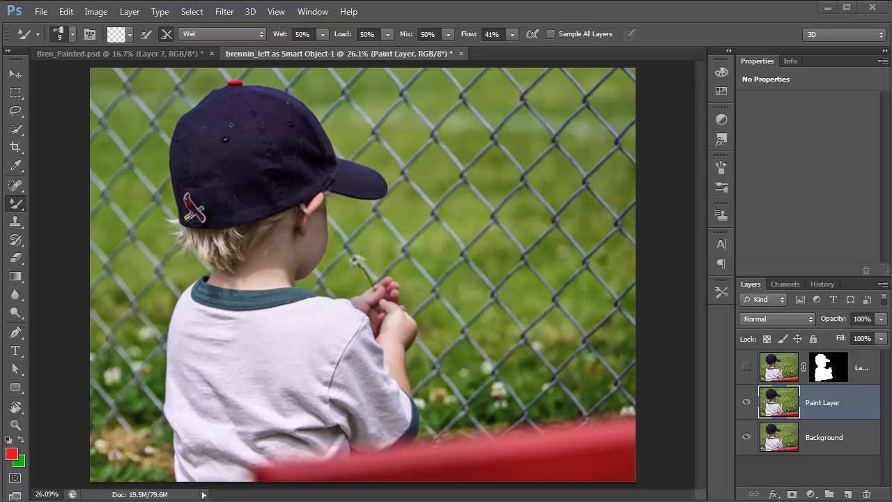
{"action": "left_click", "coordinate": [205, 34]}
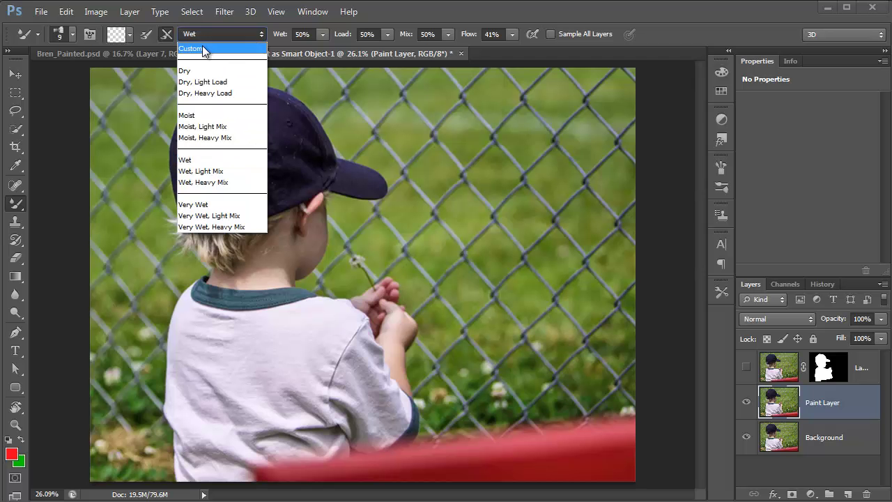
{"action": "left_click", "coordinate": [203, 49]}
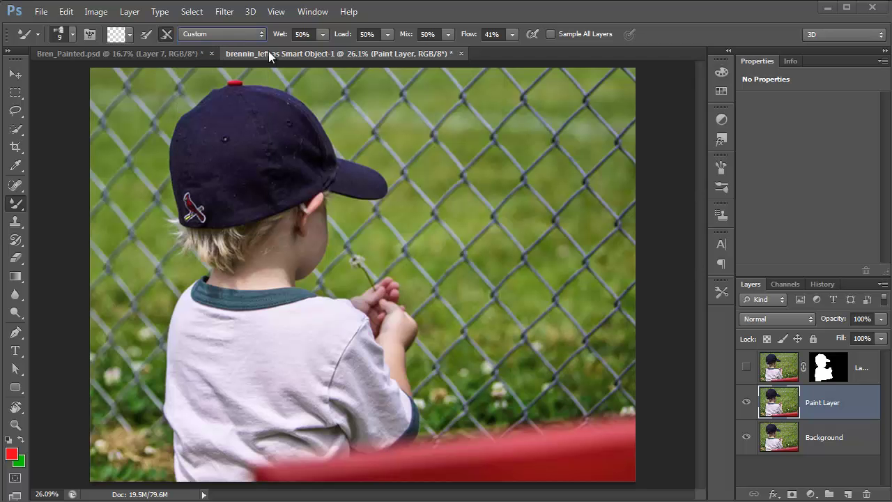
{"action": "left_click", "coordinate": [234, 32]}
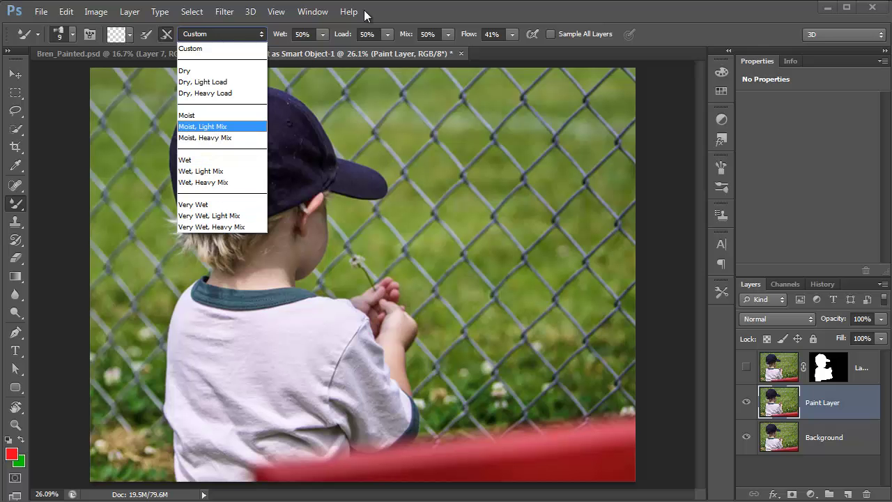
{"action": "left_click", "coordinate": [191, 71]}
{"action": "left_click", "coordinate": [146, 33]}
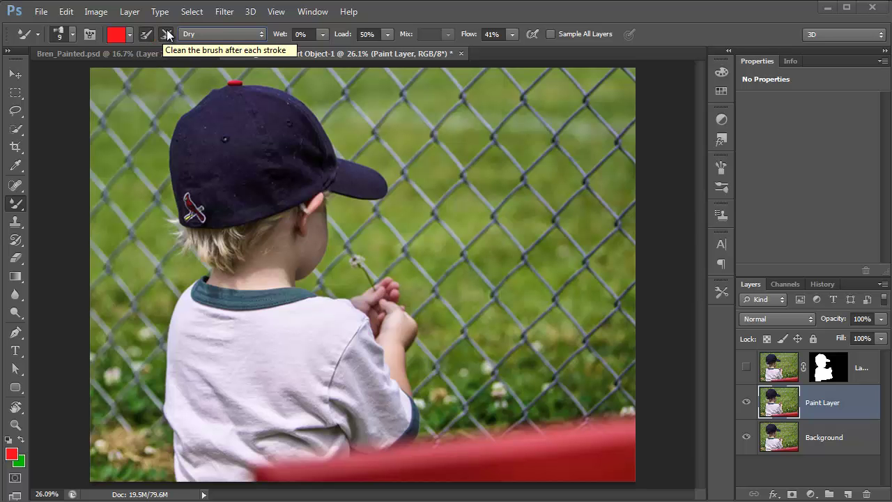
{"action": "left_click", "coordinate": [166, 35]}
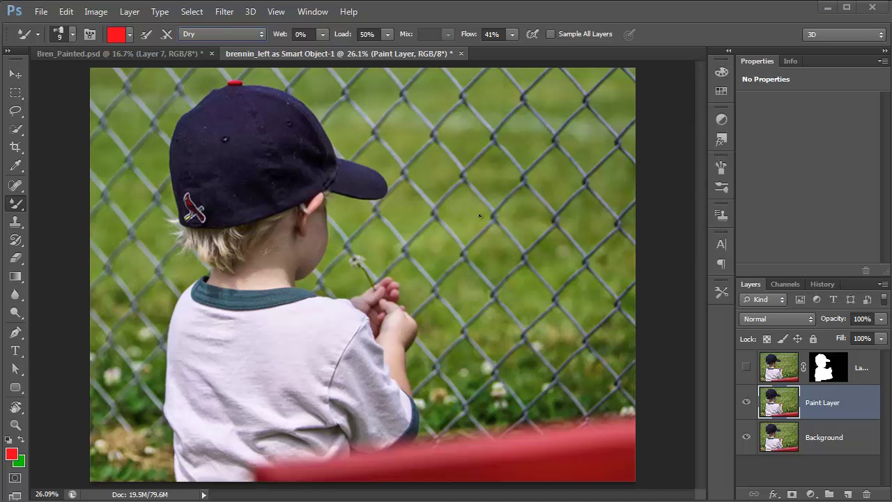
- Try freehand red loops over the fence beside the cap's brim, and undo them
{"action": "mouse_move", "coordinate": [416, 147]}
{"action": "left_mouse_down"}
{"action": "mouse_move", "coordinate": [425, 142]}
{"action": "mouse_move", "coordinate": [481, 224]}
{"action": "left_mouse_up"}
{"action": "mouse_move", "coordinate": [439, 244]}
{"action": "left_mouse_down"}
{"action": "mouse_move", "coordinate": [453, 188]}
{"action": "mouse_move", "coordinate": [471, 233]}
{"action": "left_mouse_up"}
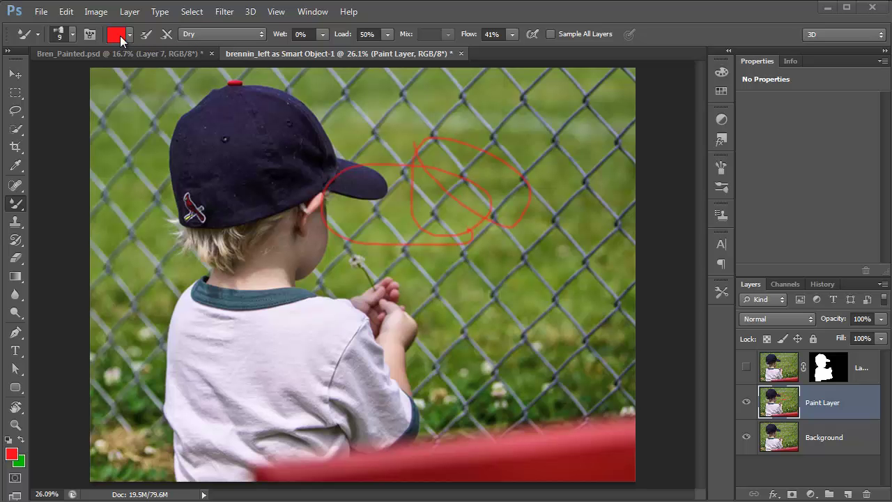
{"action": "key", "text": "ctrl+z"}
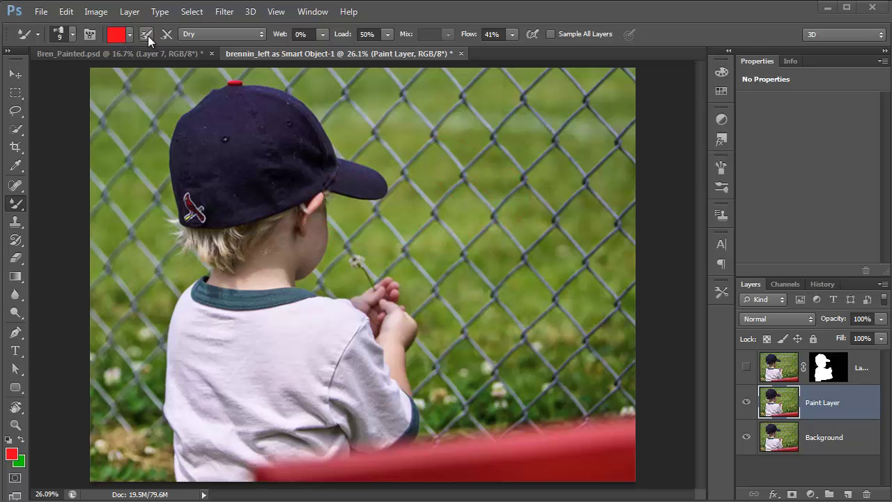
- Try four separate red strokes on the fence with the brush reloading after each stroke
{"action": "mouse_move", "coordinate": [405, 136]}
{"action": "left_mouse_down"}
{"action": "mouse_move", "coordinate": [477, 211]}
{"action": "mouse_move", "coordinate": [493, 244]}
{"action": "left_mouse_up"}
{"action": "left_click_drag", "start_coordinate": [490, 163], "coordinate": [495, 244]}
{"action": "mouse_move", "coordinate": [427, 198]}
{"action": "left_mouse_down"}
{"action": "mouse_move", "coordinate": [487, 261]}
{"action": "mouse_move", "coordinate": [522, 188]}
{"action": "left_mouse_up"}
{"action": "left_click_drag", "start_coordinate": [510, 282], "coordinate": [540, 223]}
- Try the Moist preset for the Mixer Brush, and settle on the Wet preset
{"action": "left_click", "coordinate": [250, 33]}
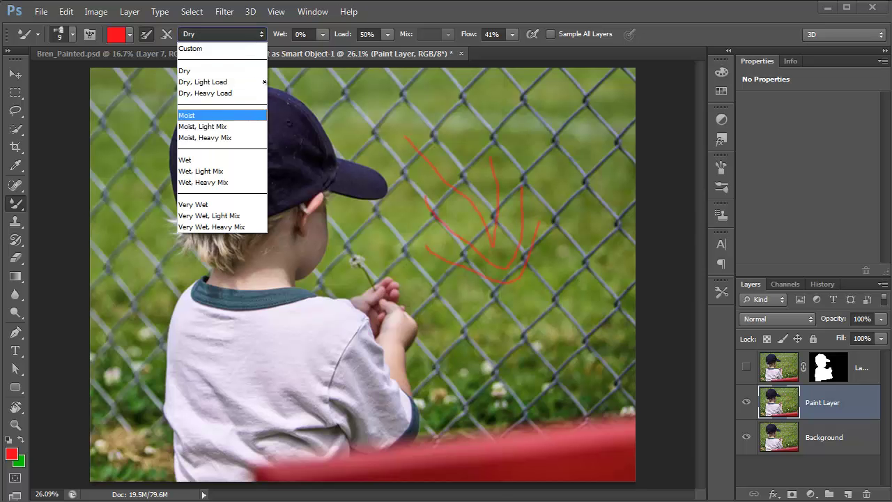
{"action": "left_click", "coordinate": [209, 115]}
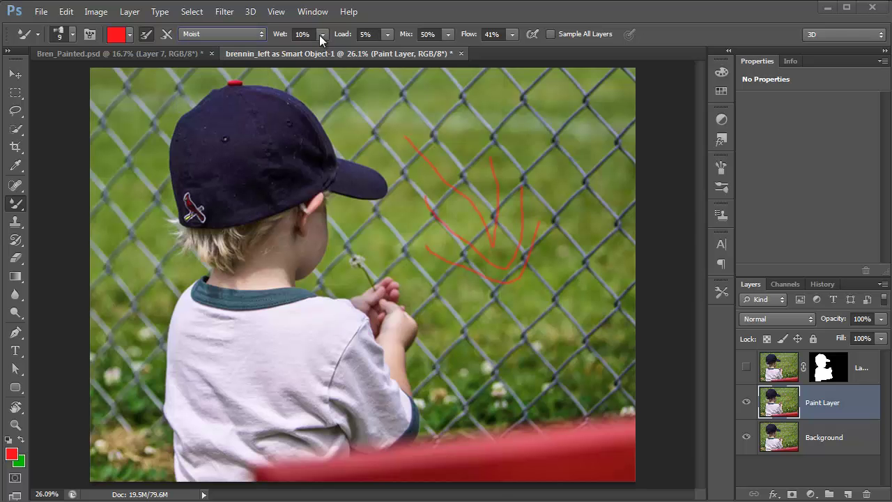
{"action": "left_click", "coordinate": [258, 35]}
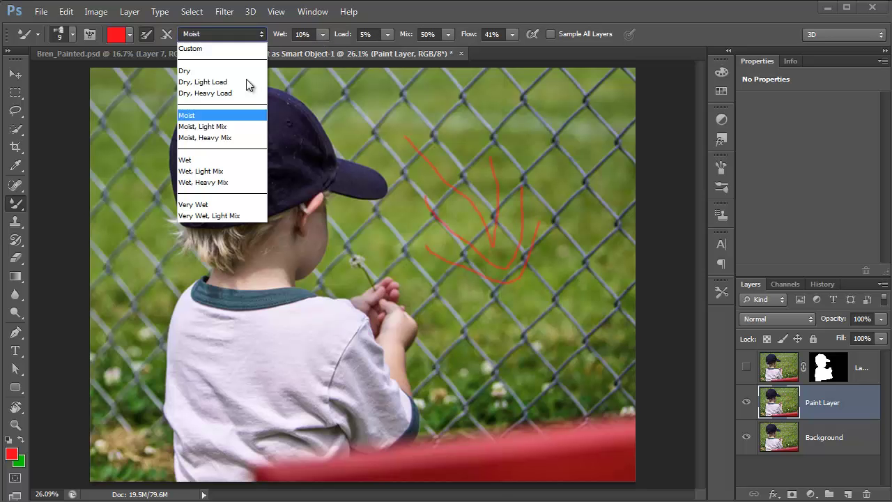
{"action": "left_click", "coordinate": [234, 159]}
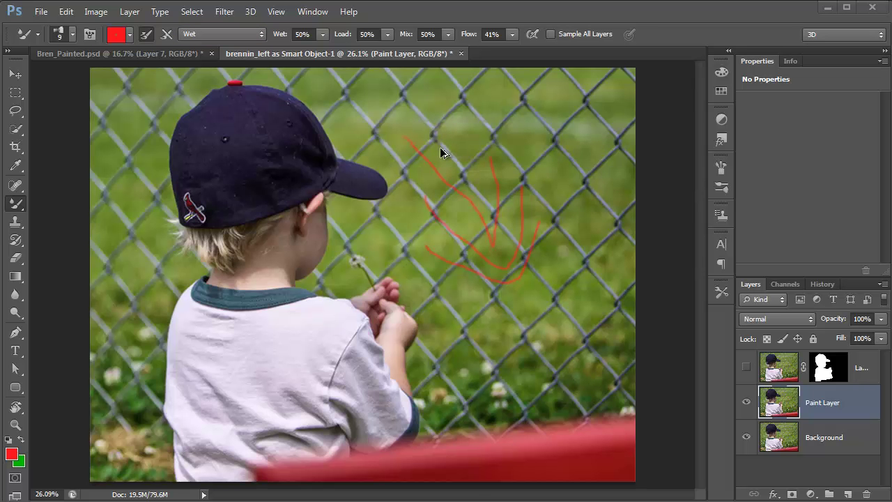
- Undo the four red test strokes on the fence
{"action": "key", "text": "ctrl+alt+z"}
{"action": "key", "text": "ctrl+alt+z"}
{"action": "key", "text": "ctrl+alt+z"}
{"action": "key", "text": "ctrl+alt+z"}
- Turn off loading and turn on cleaning after each stroke, and use a 35 px brush close up on the boy's face
{"action": "left_click", "coordinate": [145, 33]}
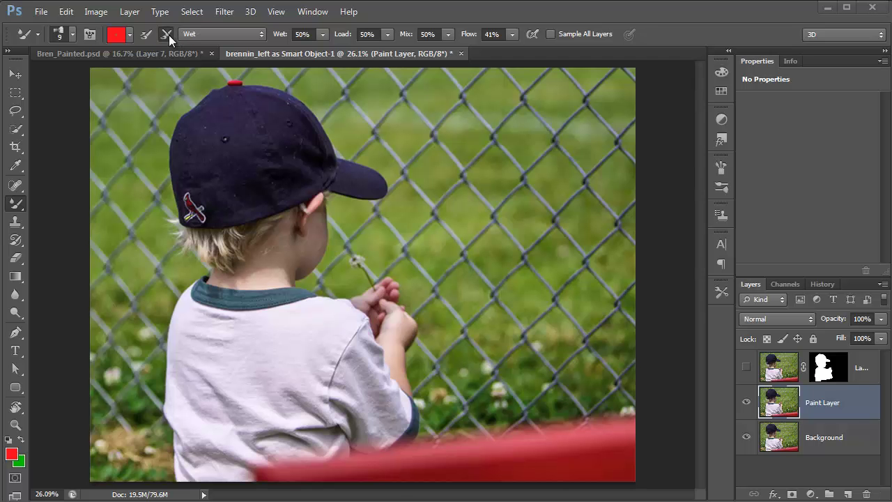
{"action": "left_click", "coordinate": [167, 34]}
{"action": "left_click", "coordinate": [299, 202]}
{"action": "left_click", "coordinate": [299, 202]}
{"action": "left_click", "coordinate": [299, 202]}
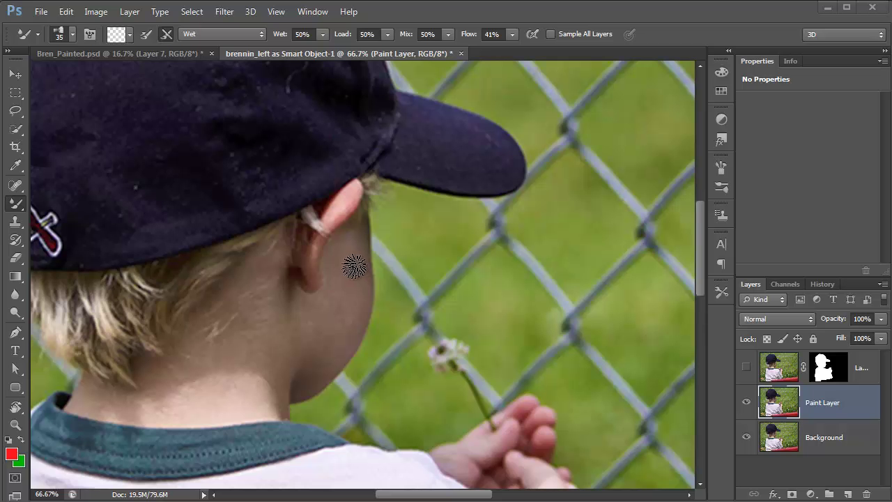
- Try smearing the skin colour from the boy's cheek outward over the neighbouring fence wire with wet strokes
{"action": "left_click_drag", "start_coordinate": [372, 260], "coordinate": [422, 255]}
{"action": "left_click_drag", "start_coordinate": [346, 269], "coordinate": [439, 252]}
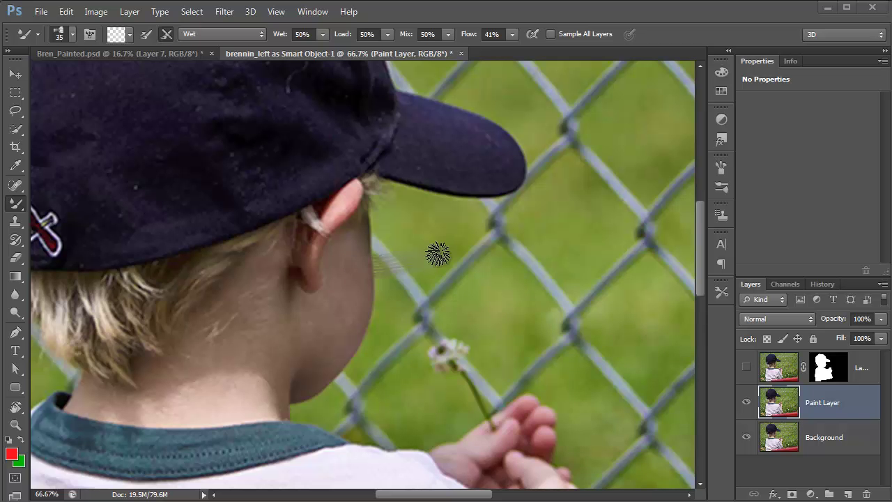
{"action": "left_click_drag", "start_coordinate": [358, 269], "coordinate": [409, 281]}
{"action": "mouse_move", "coordinate": [347, 294]}
{"action": "left_mouse_down"}
{"action": "mouse_move", "coordinate": [527, 289]}
{"action": "mouse_move", "coordinate": [383, 274]}
{"action": "mouse_move", "coordinate": [334, 283]}
{"action": "mouse_move", "coordinate": [418, 286]}
{"action": "mouse_move", "coordinate": [324, 288]}
{"action": "mouse_move", "coordinate": [440, 290]}
{"action": "left_mouse_up"}
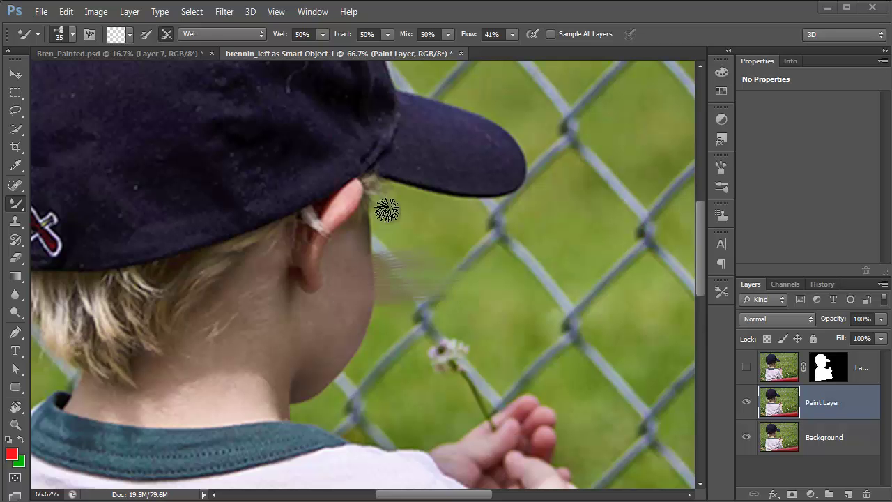
- Try the Dry preset with red loaded after each stroke, painting two strokes across the cheek and fence
{"action": "left_click", "coordinate": [220, 32]}
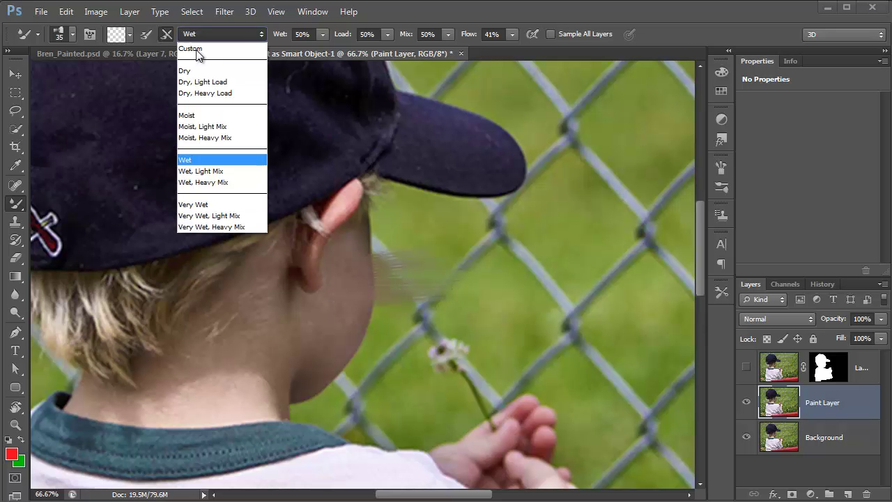
{"action": "left_click", "coordinate": [207, 73]}
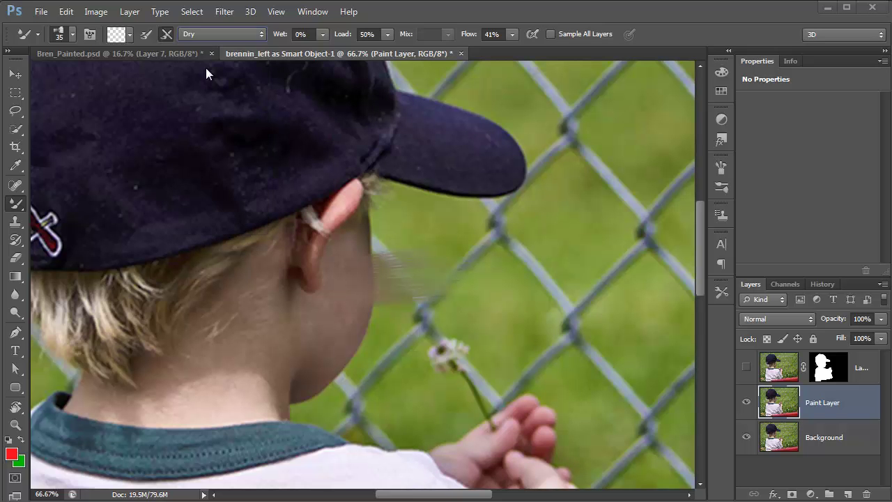
{"action": "left_click", "coordinate": [145, 35]}
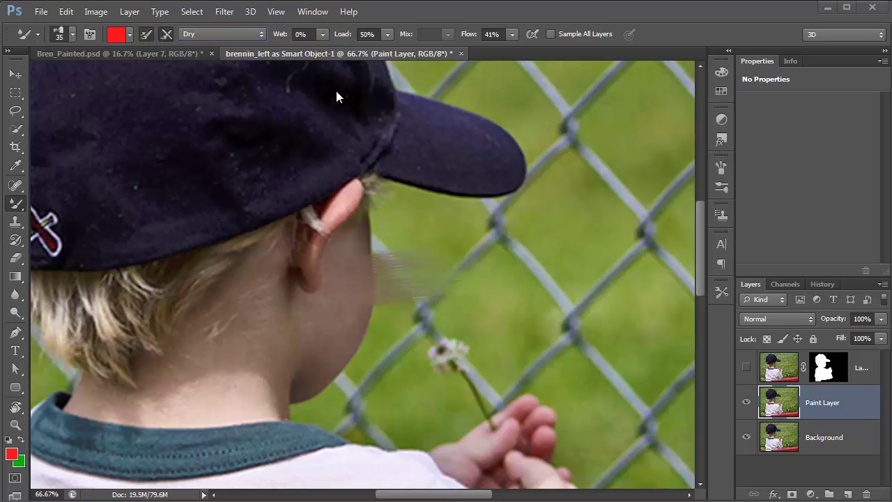
{"action": "mouse_move", "coordinate": [566, 256]}
{"action": "left_mouse_down"}
{"action": "mouse_move", "coordinate": [541, 288]}
{"action": "mouse_move", "coordinate": [567, 250]}
{"action": "mouse_move", "coordinate": [508, 319]}
{"action": "left_mouse_up"}
{"action": "mouse_move", "coordinate": [329, 283]}
{"action": "left_mouse_down"}
{"action": "mouse_move", "coordinate": [487, 286]}
{"action": "mouse_move", "coordinate": [363, 301]}
{"action": "mouse_move", "coordinate": [283, 297]}
{"action": "left_mouse_up"}
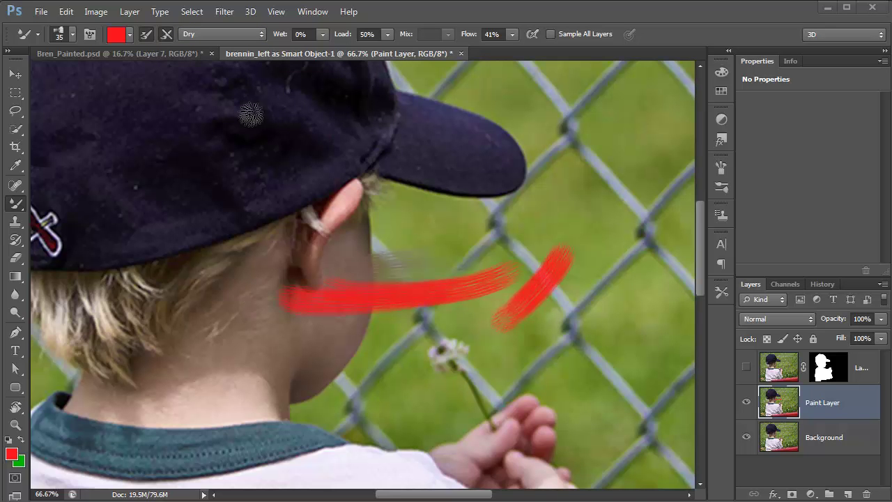
- Turn off loading the brush after each stroke and set the Mixer Brush to the Wet preset
{"action": "left_click", "coordinate": [147, 33]}
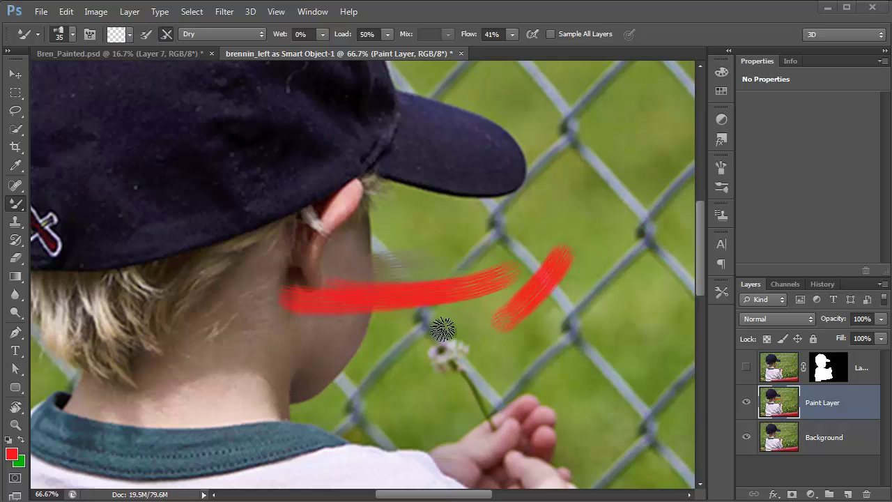
{"action": "left_click", "coordinate": [144, 34]}
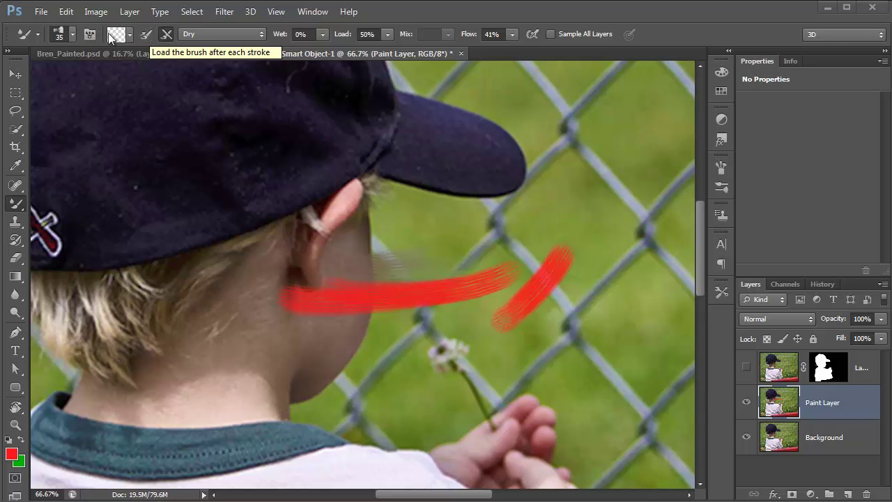
{"action": "left_click", "coordinate": [207, 33]}
{"action": "left_click", "coordinate": [202, 159]}
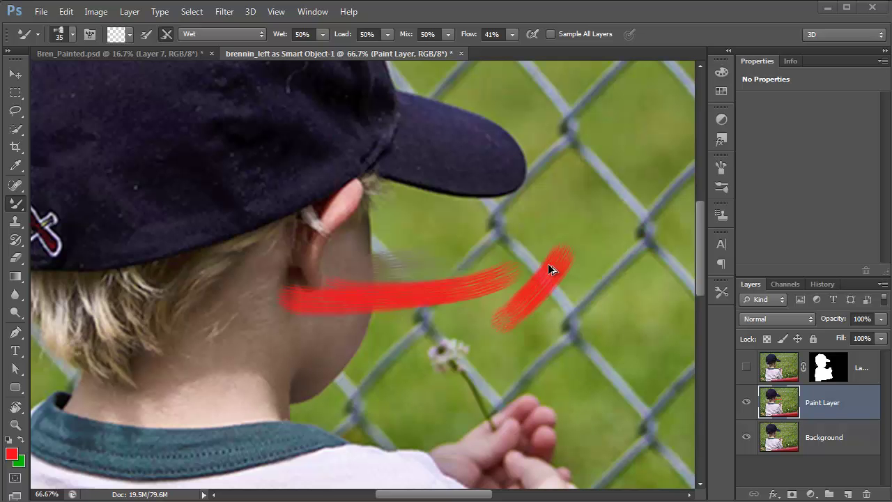
- Undo the red test strokes and all the smears beside the boy's cheek
{"action": "key", "text": "ctrl+alt+z"}
{"action": "key", "text": "ctrl+alt+z"}
{"action": "key", "text": "ctrl+alt+z"}
{"action": "key", "text": "ctrl+alt+z"}
{"action": "key", "text": "ctrl+alt+z"}
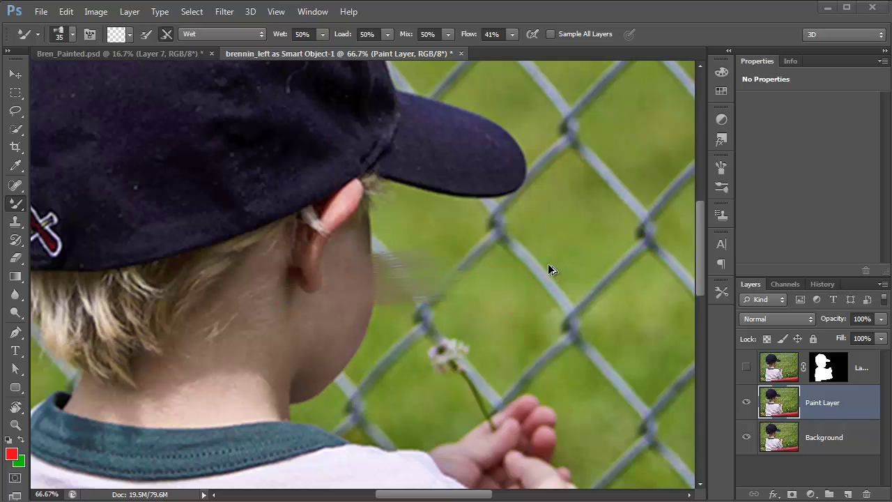
{"action": "key", "text": "ctrl+alt+z"}
{"action": "key", "text": "ctrl+alt+z"}
{"action": "key", "text": "ctrl+alt+z"}
{"action": "key", "text": "ctrl+alt+z"}
{"action": "key", "text": "ctrl+alt+z"}
{"action": "key", "text": "ctrl+alt+z"}
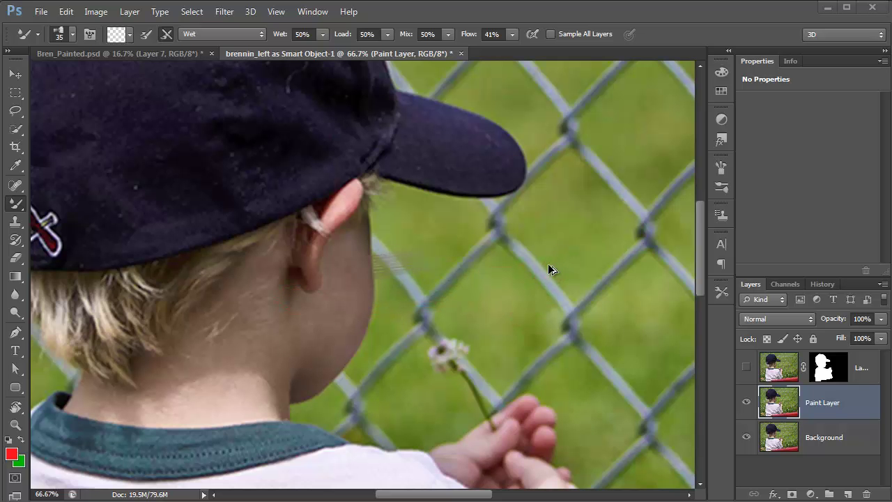
{"action": "key", "text": "ctrl+alt+z"}
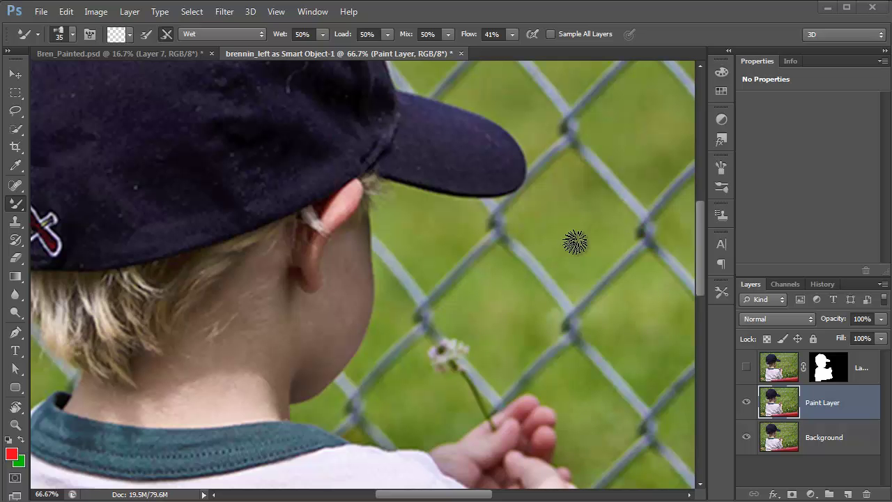
- Blend the fence wires and knots beyond the cap's brim into the surrounding grass with wet Mixer Brush strokes
{"action": "left_click_drag", "start_coordinate": [465, 290], "coordinate": [254, 237]}
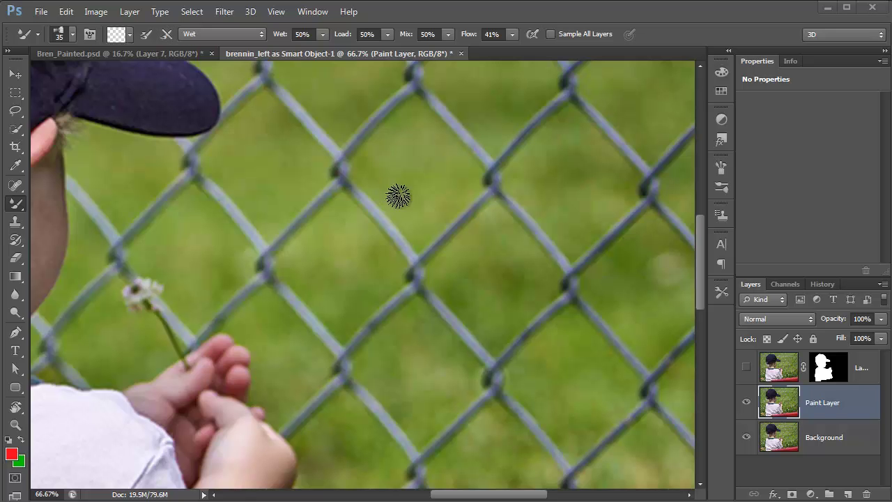
{"action": "mouse_move", "coordinate": [366, 211]}
{"action": "left_mouse_down"}
{"action": "mouse_move", "coordinate": [410, 197]}
{"action": "mouse_move", "coordinate": [344, 214]}
{"action": "mouse_move", "coordinate": [423, 220]}
{"action": "mouse_move", "coordinate": [350, 232]}
{"action": "mouse_move", "coordinate": [433, 226]}
{"action": "mouse_move", "coordinate": [368, 235]}
{"action": "mouse_move", "coordinate": [429, 239]}
{"action": "mouse_move", "coordinate": [382, 259]}
{"action": "left_mouse_up"}
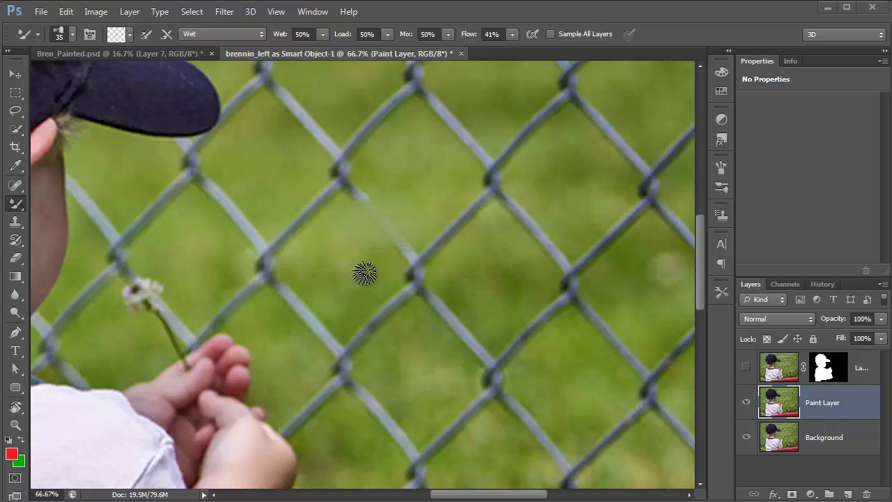
{"action": "mouse_move", "coordinate": [437, 270]}
{"action": "left_mouse_down"}
{"action": "mouse_move", "coordinate": [390, 279]}
{"action": "mouse_move", "coordinate": [483, 282]}
{"action": "mouse_move", "coordinate": [371, 289]}
{"action": "mouse_move", "coordinate": [515, 294]}
{"action": "mouse_move", "coordinate": [359, 299]}
{"action": "mouse_move", "coordinate": [444, 294]}
{"action": "mouse_move", "coordinate": [455, 291]}
{"action": "mouse_move", "coordinate": [362, 294]}
{"action": "mouse_move", "coordinate": [380, 276]}
{"action": "mouse_move", "coordinate": [452, 269]}
{"action": "left_mouse_up"}
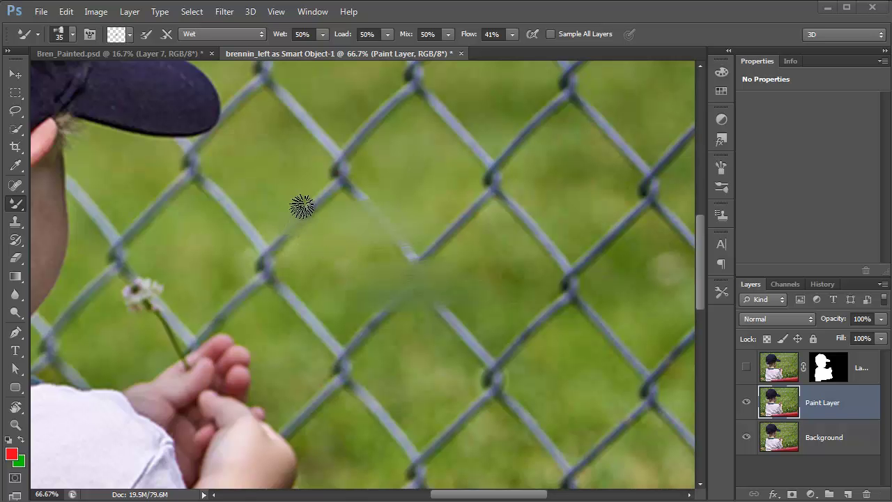
{"action": "mouse_move", "coordinate": [314, 223]}
{"action": "left_mouse_down"}
{"action": "mouse_move", "coordinate": [298, 207]}
{"action": "mouse_move", "coordinate": [353, 230]}
{"action": "mouse_move", "coordinate": [314, 190]}
{"action": "mouse_move", "coordinate": [332, 228]}
{"action": "mouse_move", "coordinate": [296, 173]}
{"action": "left_mouse_up"}
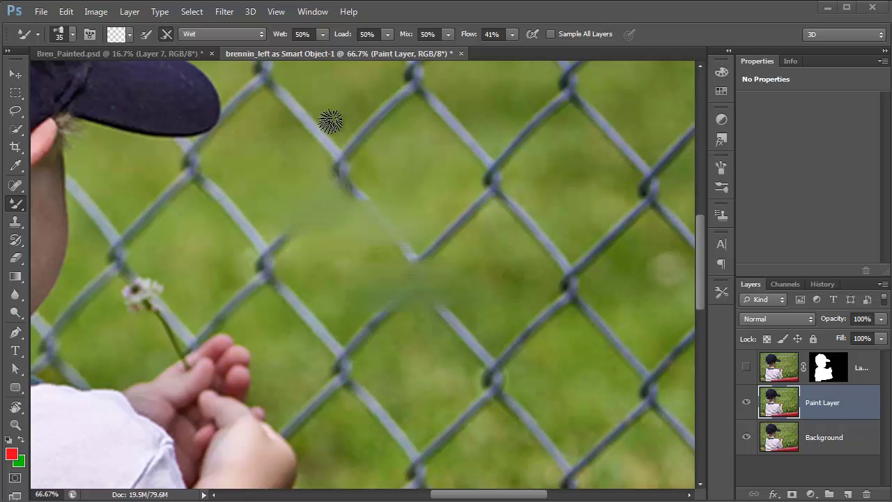
{"action": "mouse_move", "coordinate": [301, 143]}
{"action": "left_mouse_down"}
{"action": "mouse_move", "coordinate": [338, 111]}
{"action": "mouse_move", "coordinate": [314, 145]}
{"action": "mouse_move", "coordinate": [346, 116]}
{"action": "mouse_move", "coordinate": [338, 149]}
{"action": "mouse_move", "coordinate": [339, 140]}
{"action": "mouse_move", "coordinate": [331, 142]}
{"action": "mouse_move", "coordinate": [388, 163]}
{"action": "mouse_move", "coordinate": [402, 147]}
{"action": "mouse_move", "coordinate": [350, 175]}
{"action": "mouse_move", "coordinate": [323, 163]}
{"action": "mouse_move", "coordinate": [377, 183]}
{"action": "mouse_move", "coordinate": [340, 188]}
{"action": "mouse_move", "coordinate": [374, 206]}
{"action": "mouse_move", "coordinate": [312, 180]}
{"action": "mouse_move", "coordinate": [344, 178]}
{"action": "mouse_move", "coordinate": [337, 166]}
{"action": "mouse_move", "coordinate": [357, 188]}
{"action": "mouse_move", "coordinate": [382, 170]}
{"action": "mouse_move", "coordinate": [338, 155]}
{"action": "mouse_move", "coordinate": [345, 169]}
{"action": "mouse_move", "coordinate": [351, 153]}
{"action": "mouse_move", "coordinate": [329, 166]}
{"action": "mouse_move", "coordinate": [324, 156]}
{"action": "mouse_move", "coordinate": [420, 184]}
{"action": "mouse_move", "coordinate": [437, 210]}
{"action": "left_mouse_up"}
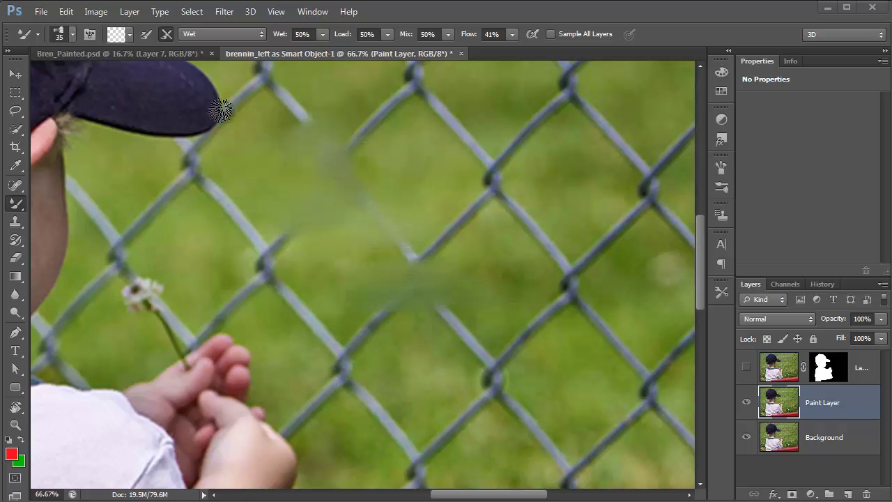
- Open the Brush settings for the Mixer Brush
{"action": "left_click", "coordinate": [59, 35]}
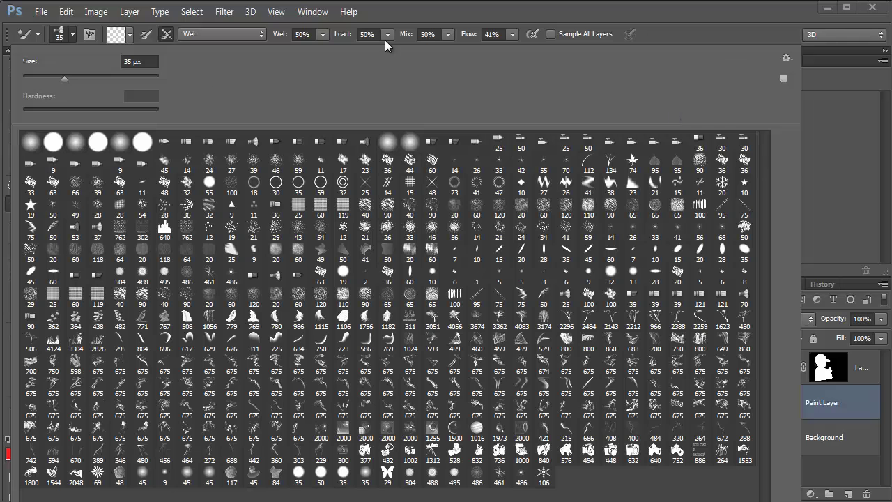
{"action": "key", "text": "Escape"}
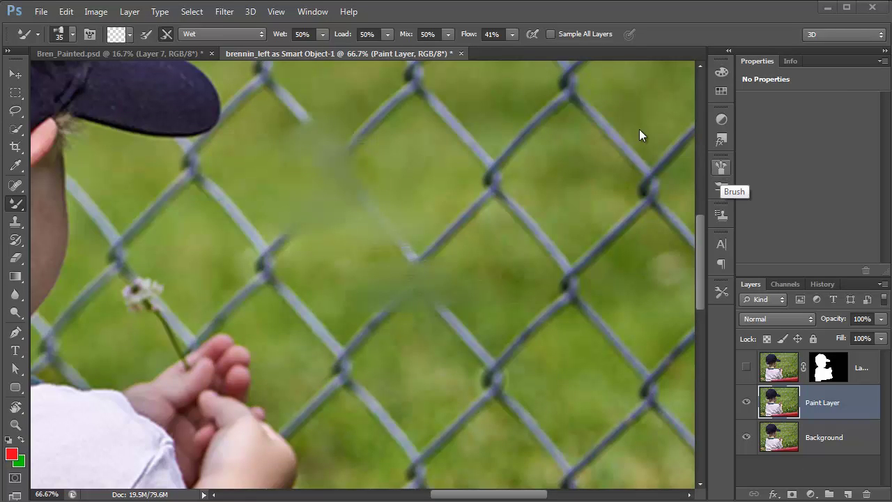
{"action": "left_click", "coordinate": [317, 14]}
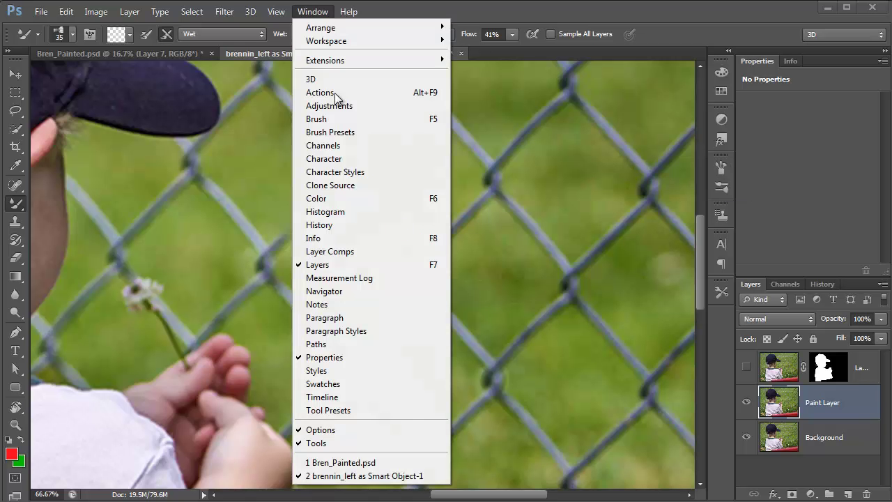
{"action": "left_click", "coordinate": [334, 118]}
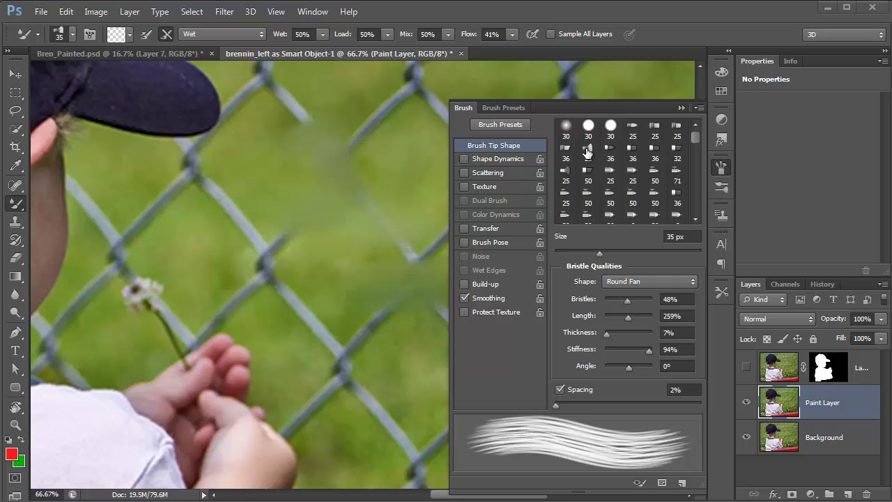
- Compare the fan-shaped bristle tips, choose the 25 px Round Fan, and smear the fence knot above the boy's hands
{"action": "left_click", "coordinate": [588, 152]}
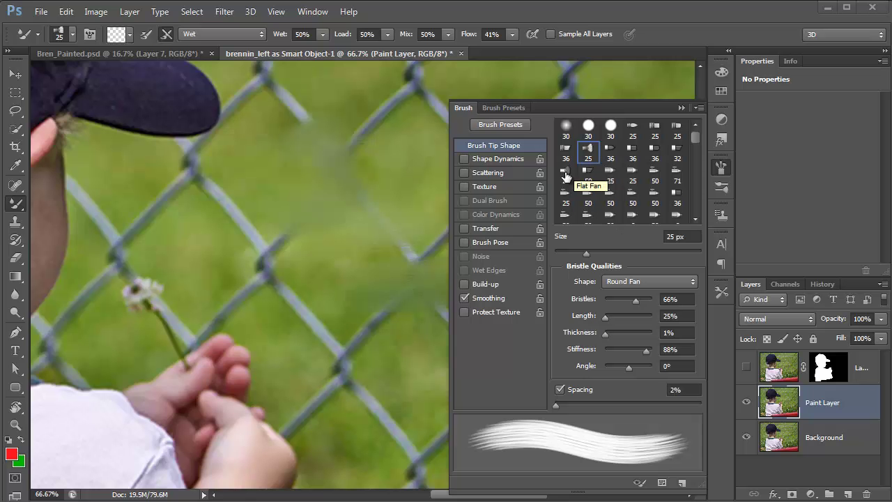
{"action": "left_click", "coordinate": [565, 175]}
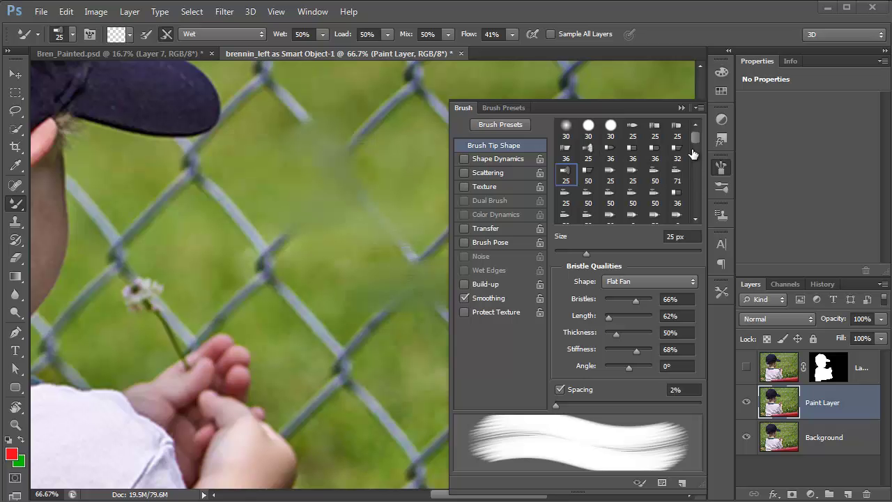
{"action": "left_click_drag", "start_coordinate": [699, 137], "coordinate": [698, 137]}
{"action": "left_click", "coordinate": [588, 148]}
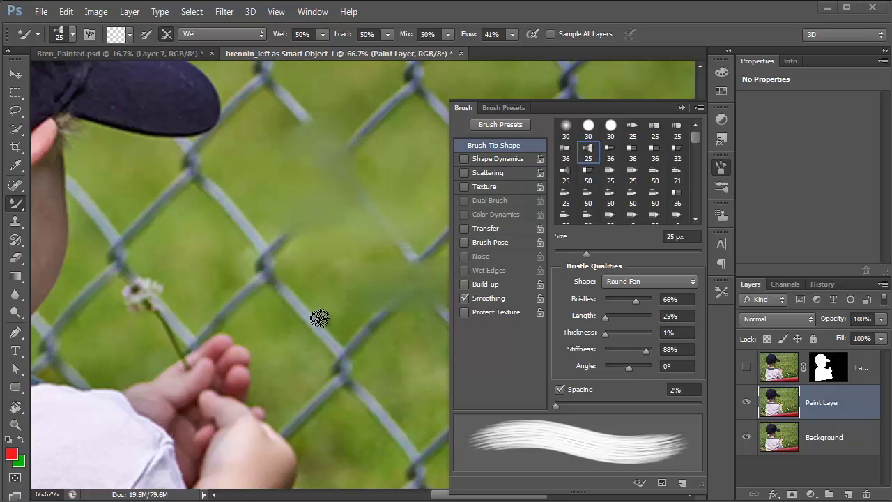
{"action": "mouse_move", "coordinate": [303, 255]}
{"action": "left_mouse_down"}
{"action": "mouse_move", "coordinate": [249, 251]}
{"action": "mouse_move", "coordinate": [260, 226]}
{"action": "mouse_move", "coordinate": [243, 251]}
{"action": "mouse_move", "coordinate": [272, 231]}
{"action": "left_mouse_up"}
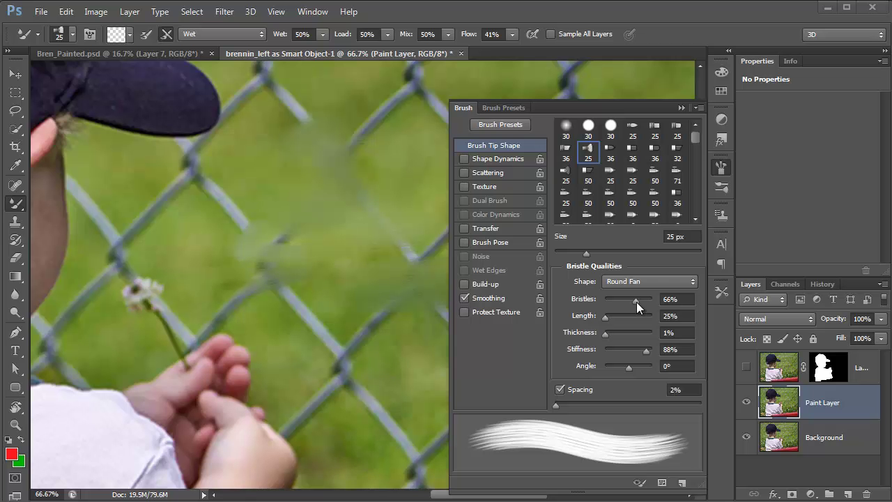
- Set the Round Fan tip to 32% bristles and 70 px, and brush across the fence wires and the boy's fingers
{"action": "left_click_drag", "start_coordinate": [637, 301], "coordinate": [618, 305]}
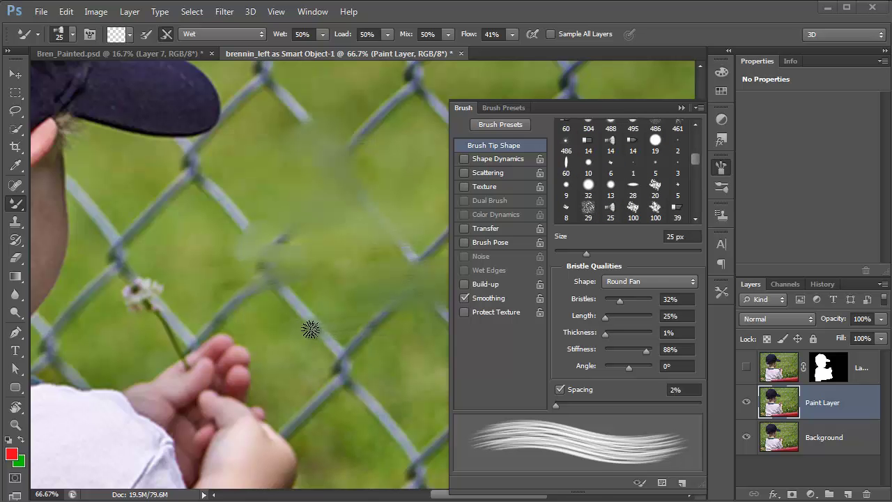
{"action": "key", "text": "bracketright"}
{"action": "key", "text": "bracketright"}
{"action": "key", "text": "bracketright"}
{"action": "key", "text": "bracketright"}
{"action": "key", "text": "bracketright"}
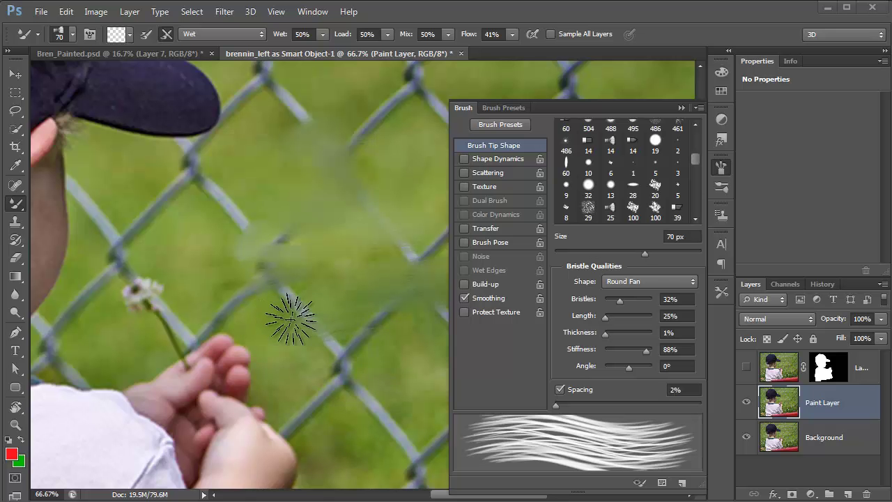
{"action": "left_click_drag", "start_coordinate": [184, 368], "coordinate": [319, 302]}
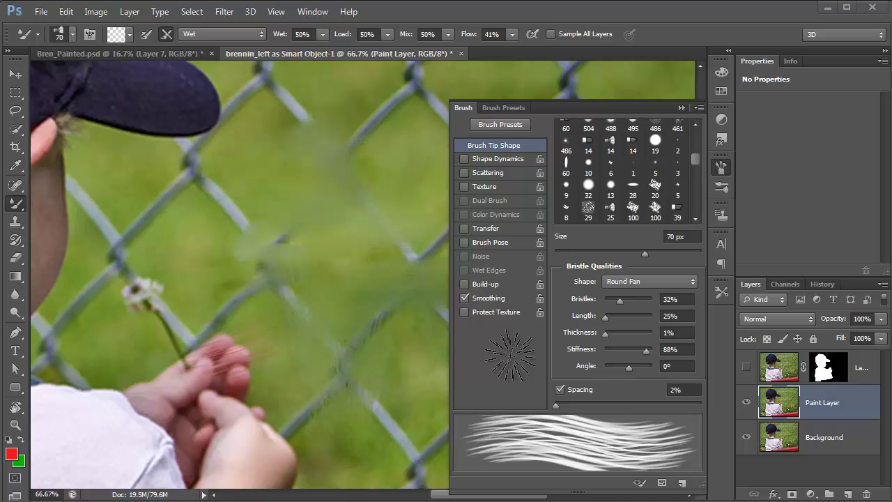
- Try bristle stiffness of 48%, 26% and 84% and a length of 259%, testing the brush on the fence
{"action": "left_click", "coordinate": [627, 348]}
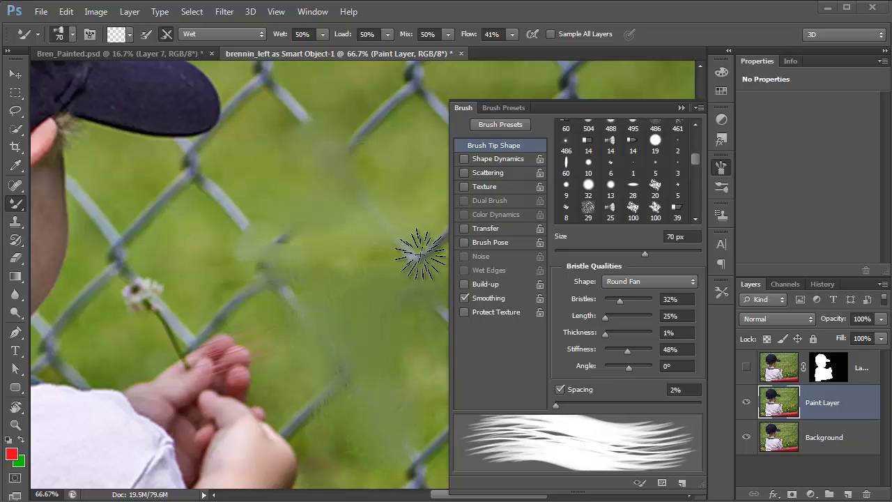
{"action": "left_click_drag", "start_coordinate": [418, 248], "coordinate": [394, 295]}
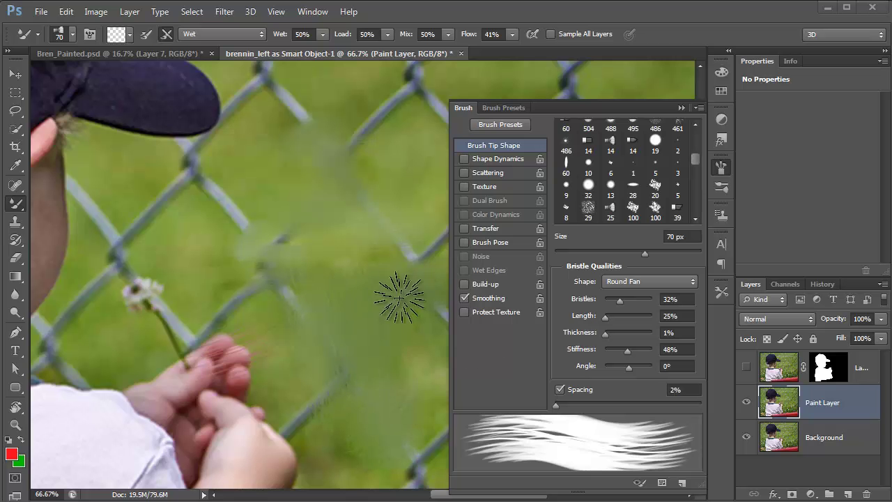
{"action": "left_click", "coordinate": [617, 350]}
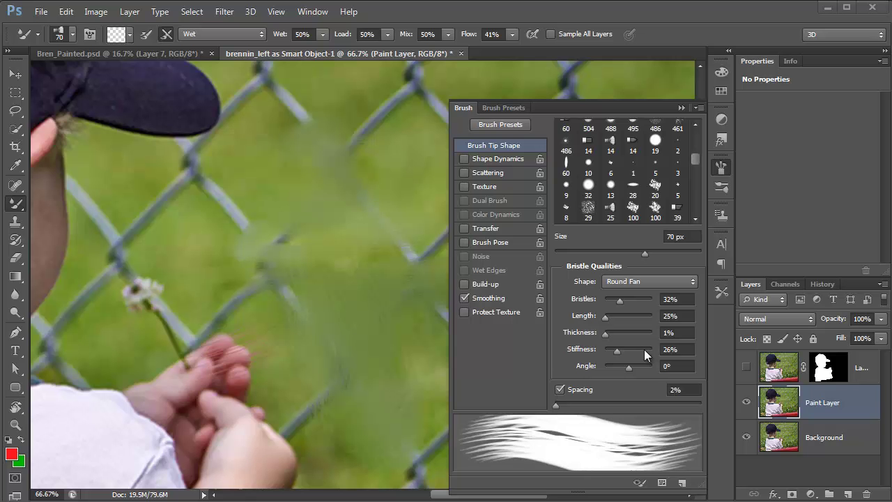
{"action": "left_click", "coordinate": [644, 349]}
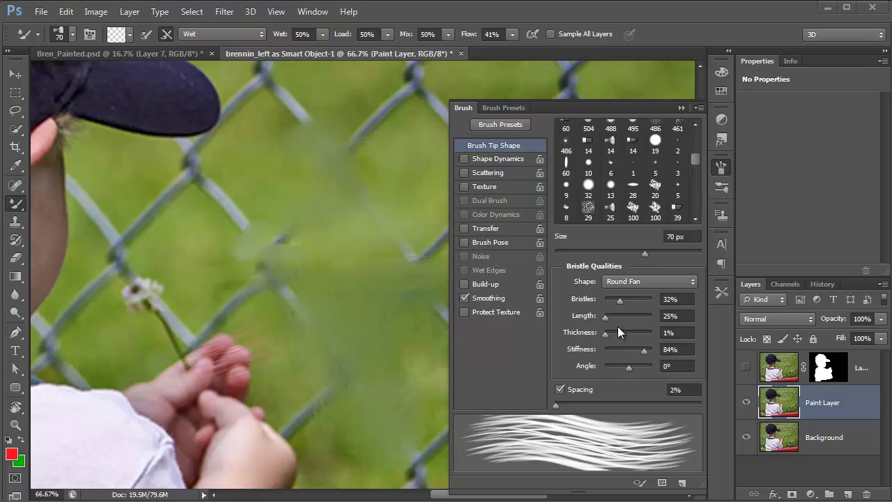
{"action": "left_click_drag", "start_coordinate": [605, 317], "coordinate": [628, 317]}
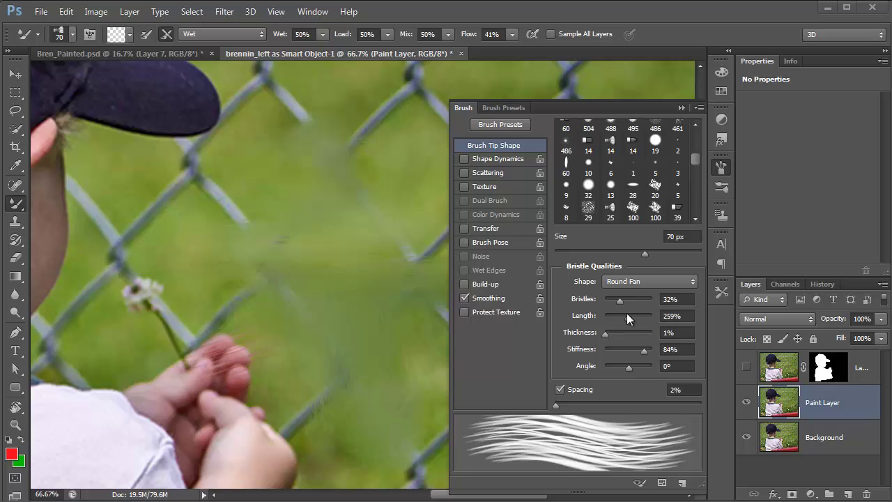
- Try the Round Blunt and Flat Blunt shapes, set length to 231% and bristles to 47%, and brush across the boy's hands
{"action": "left_click", "coordinate": [658, 281]}
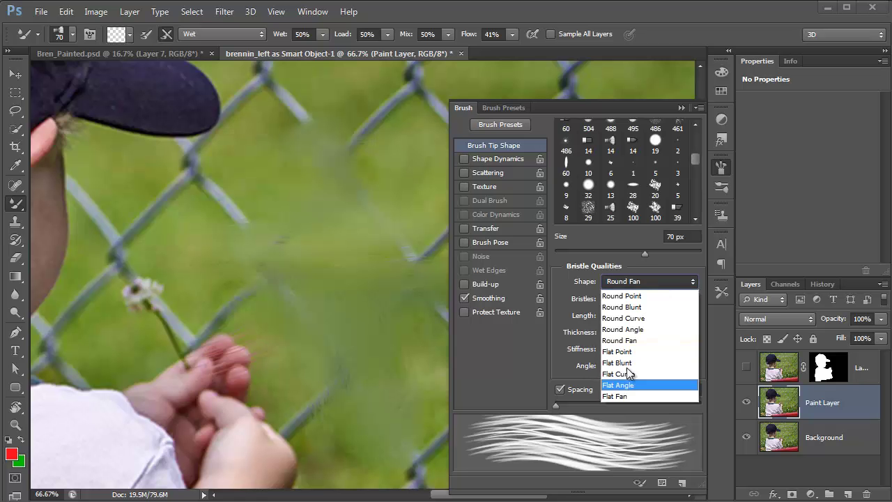
{"action": "left_click", "coordinate": [649, 306]}
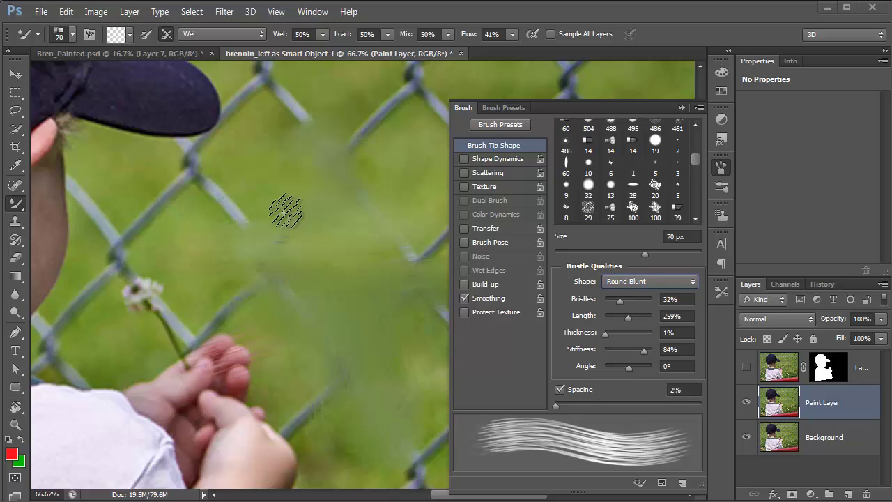
{"action": "left_click", "coordinate": [656, 281]}
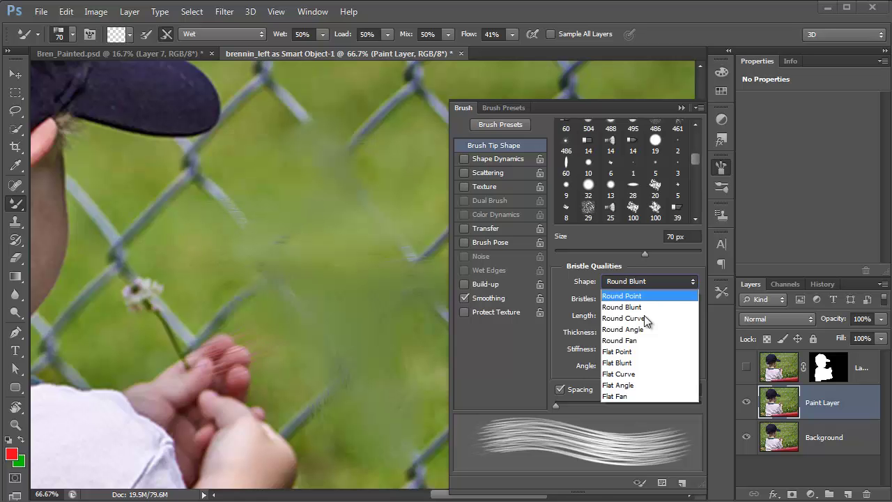
{"action": "left_click", "coordinate": [649, 363]}
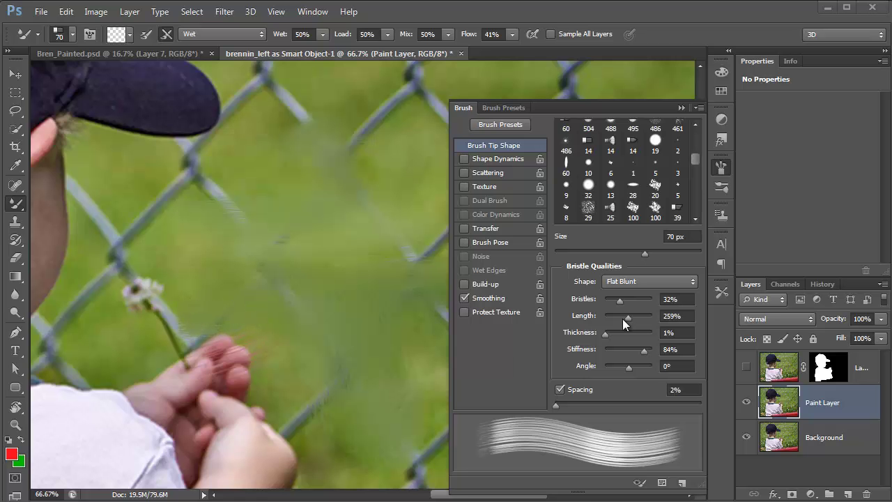
{"action": "mouse_move", "coordinate": [627, 316]}
{"action": "left_mouse_down"}
{"action": "mouse_move", "coordinate": [616, 318]}
{"action": "mouse_move", "coordinate": [625, 318]}
{"action": "left_mouse_up"}
{"action": "left_click_drag", "start_coordinate": [624, 300], "coordinate": [630, 300]}
{"action": "mouse_move", "coordinate": [279, 399]}
{"action": "left_mouse_down"}
{"action": "mouse_move", "coordinate": [165, 426]}
{"action": "mouse_move", "coordinate": [286, 394]}
{"action": "mouse_move", "coordinate": [150, 422]}
{"action": "left_mouse_up"}
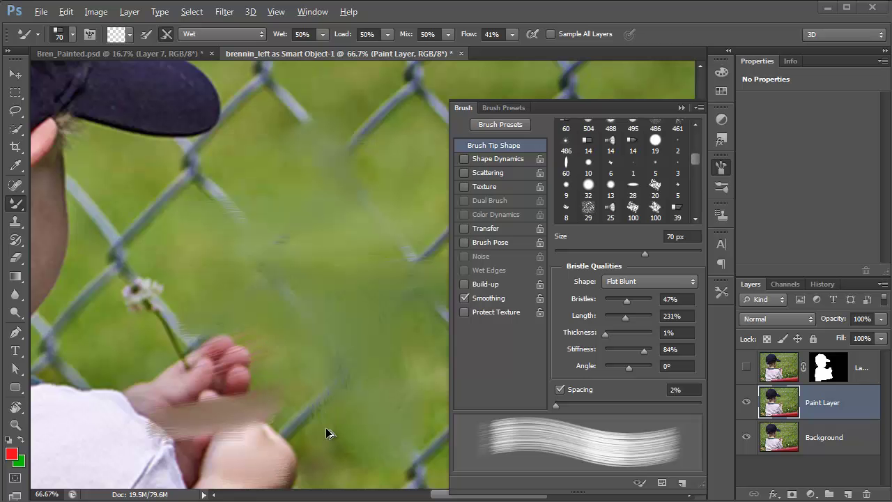
- Undo the test strokes back to before the boy's fingers were smeared
{"action": "key", "text": "ctrl+alt+z"}
{"action": "key", "text": "ctrl+alt+z"}
{"action": "key", "text": "ctrl+alt+z"}
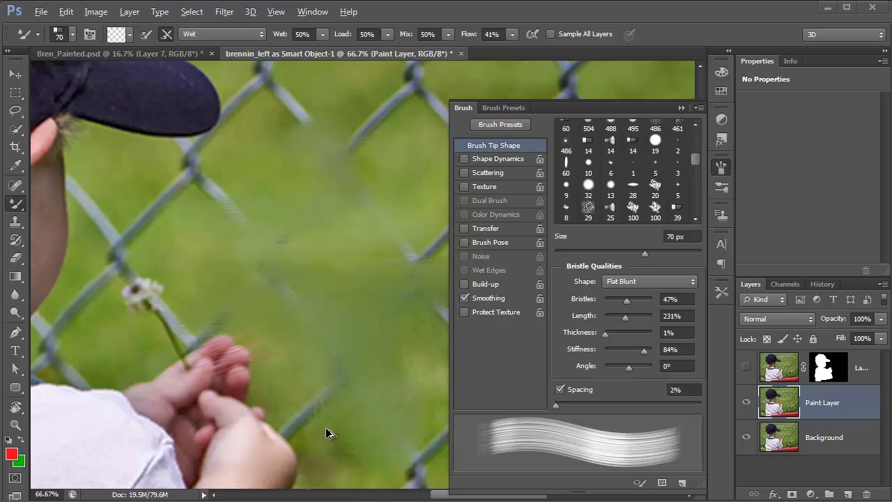
{"action": "key", "text": "ctrl+alt+z"}
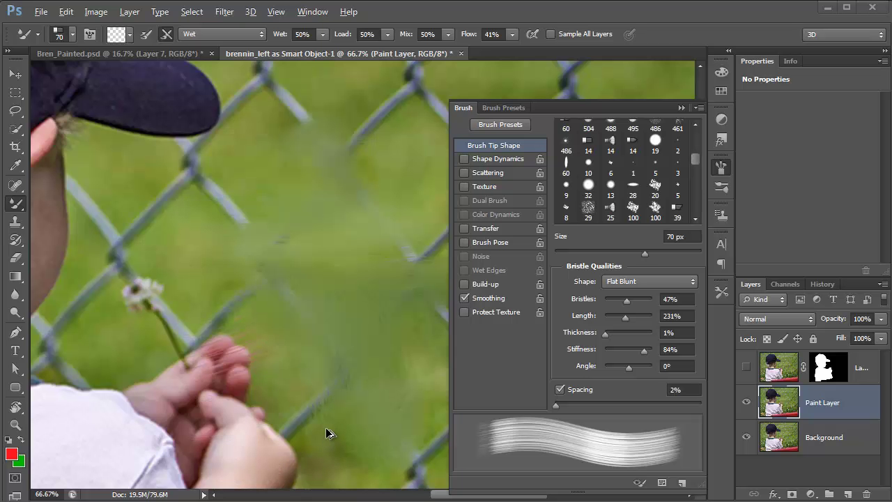
{"action": "key", "text": "ctrl+alt+z"}
{"action": "key", "text": "ctrl+alt+z"}
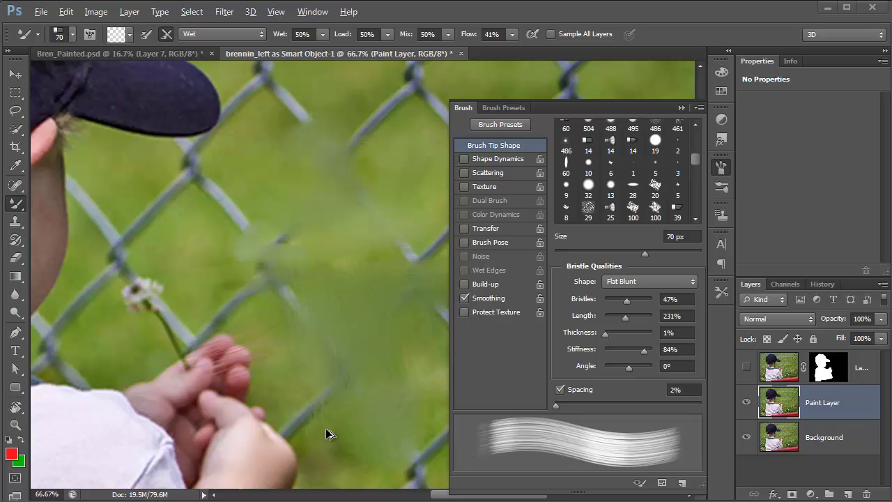
{"action": "key", "text": "ctrl+alt+z"}
{"action": "key", "text": "ctrl+alt+z"}
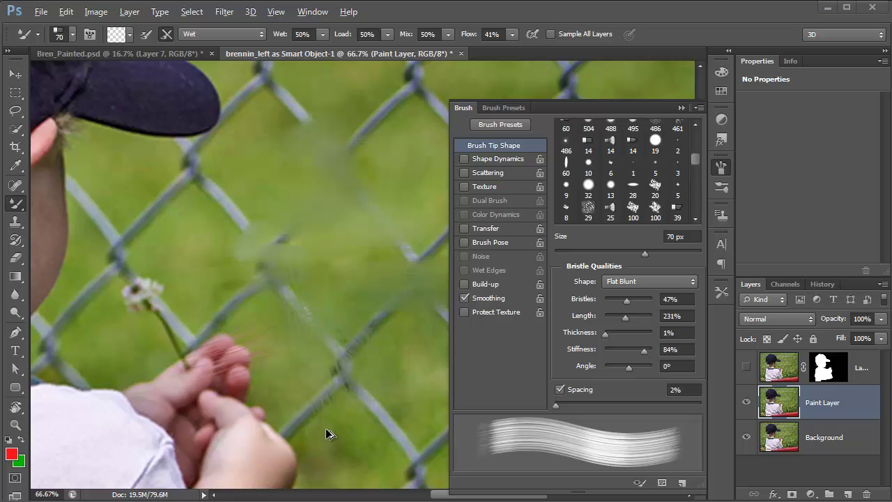
{"action": "key", "text": "ctrl+alt+z"}
{"action": "key", "text": "ctrl+alt+z"}
{"action": "key", "text": "ctrl+alt+z"}
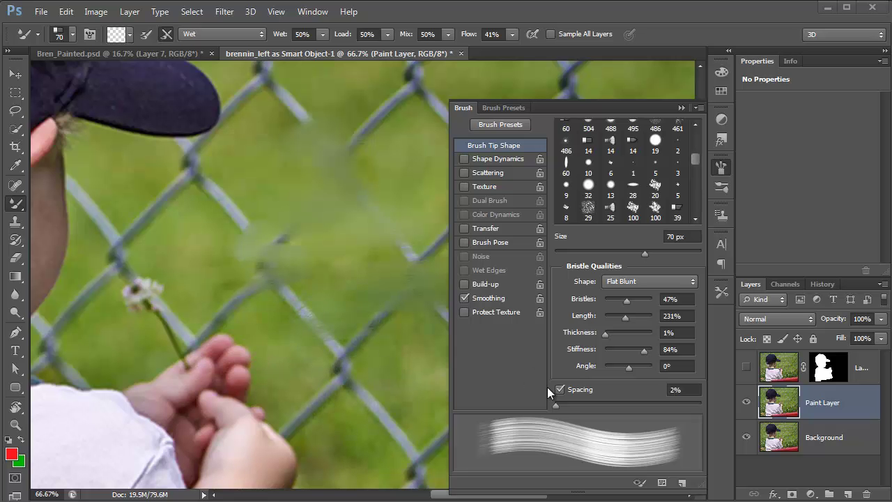
- Choose the 14 px Flat Blunt bristle tip and enlarge it to 70 px
{"action": "left_click", "coordinate": [589, 143]}
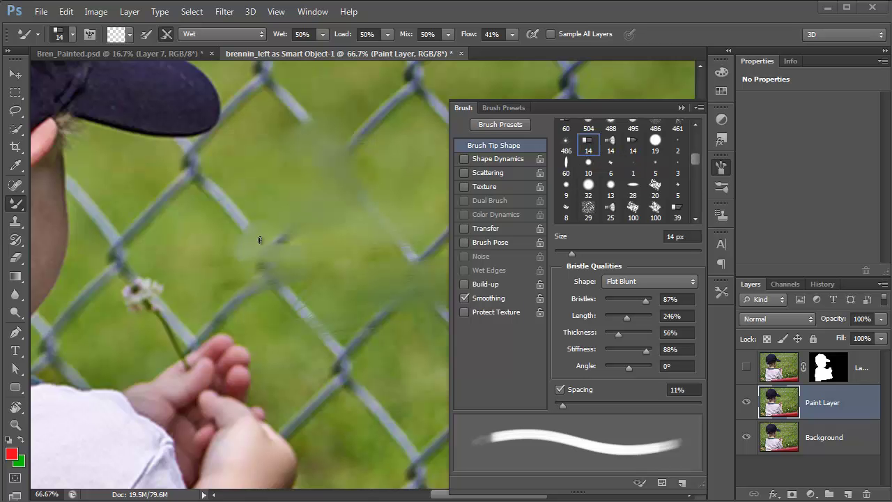
{"action": "key", "text": "bracketright"}
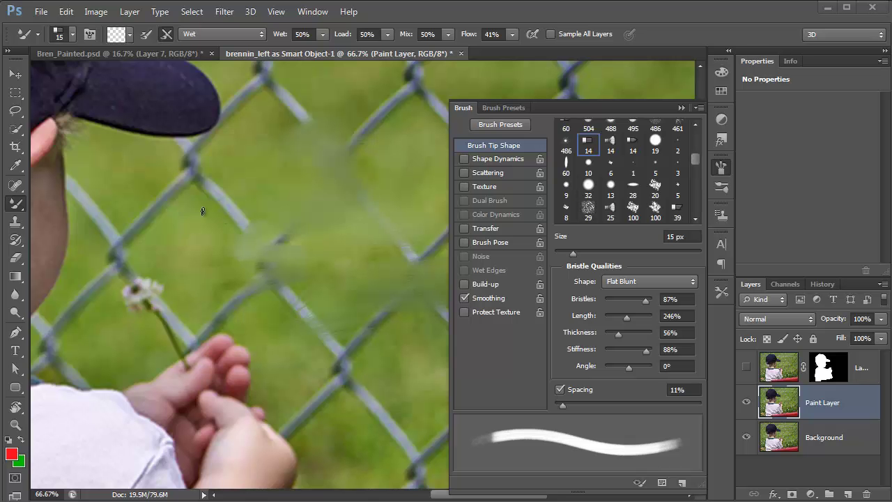
{"action": "key", "text": "bracketright"}
{"action": "key", "text": "bracketright"}
{"action": "key", "text": "bracketright"}
{"action": "key", "text": "bracketright"}
{"action": "key", "text": "bracketright"}
{"action": "key", "text": "bracketright"}
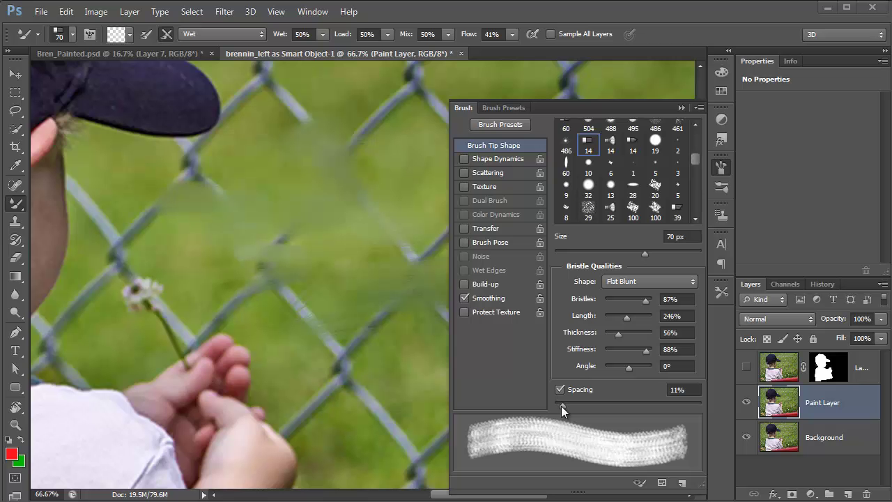
- Set the Flat Blunt tip's spacing to 24%, bristles to 28% and length to 110%
{"action": "left_click_drag", "start_coordinate": [561, 406], "coordinate": [572, 407]}
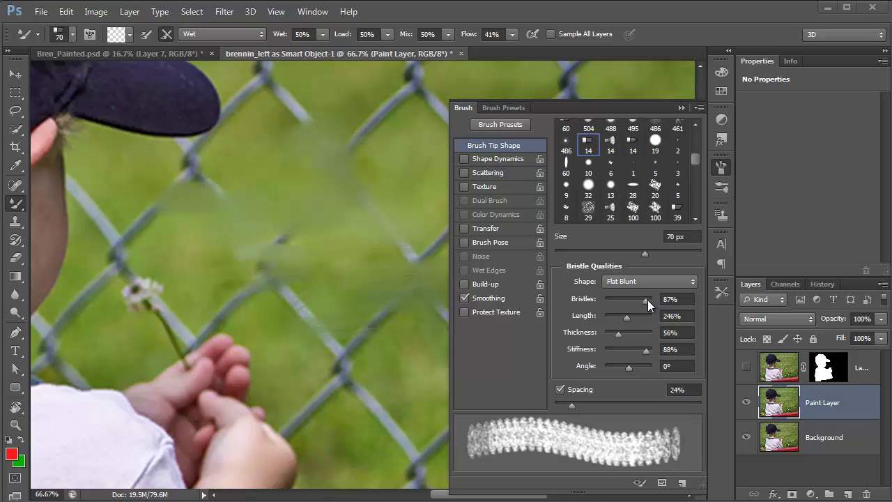
{"action": "mouse_move", "coordinate": [616, 303]}
{"action": "left_mouse_down"}
{"action": "mouse_move", "coordinate": [625, 304]}
{"action": "mouse_move", "coordinate": [617, 311]}
{"action": "left_mouse_up"}
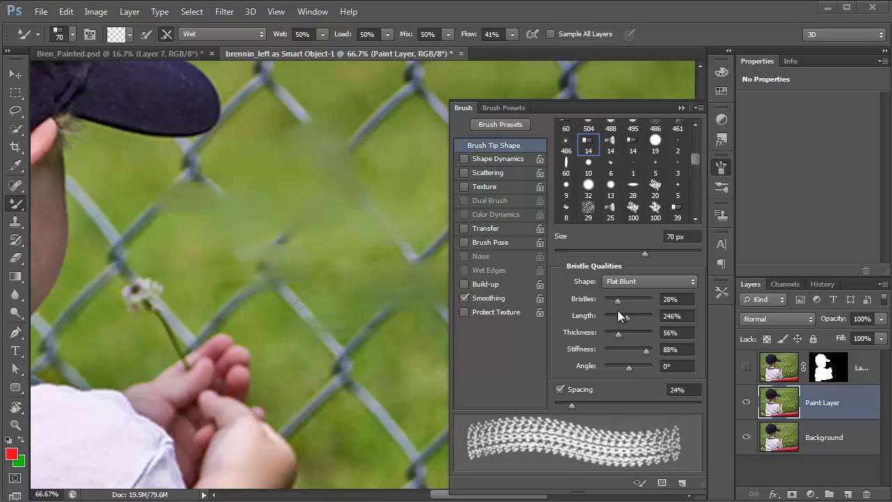
{"action": "left_click", "coordinate": [614, 318]}
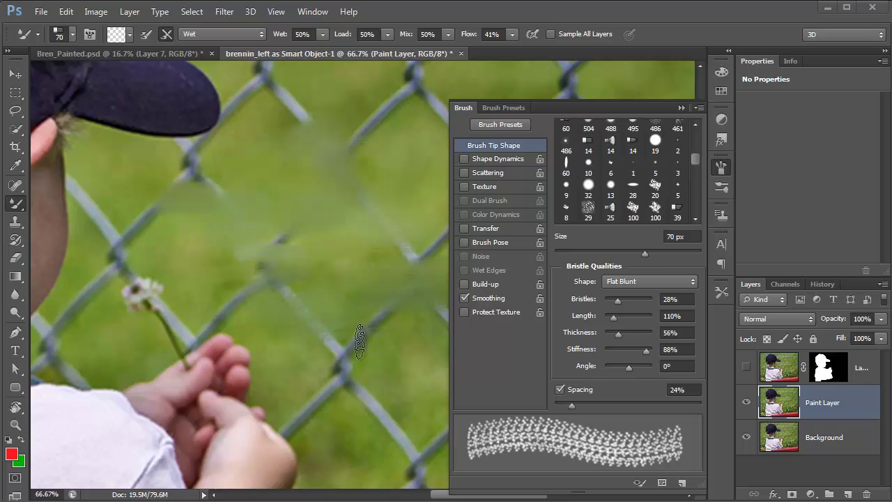
- Blend the fence knot beside the boy's hands into the grass at 200% zoom with the widely spaced bristle brush
{"action": "left_click", "coordinate": [309, 309]}
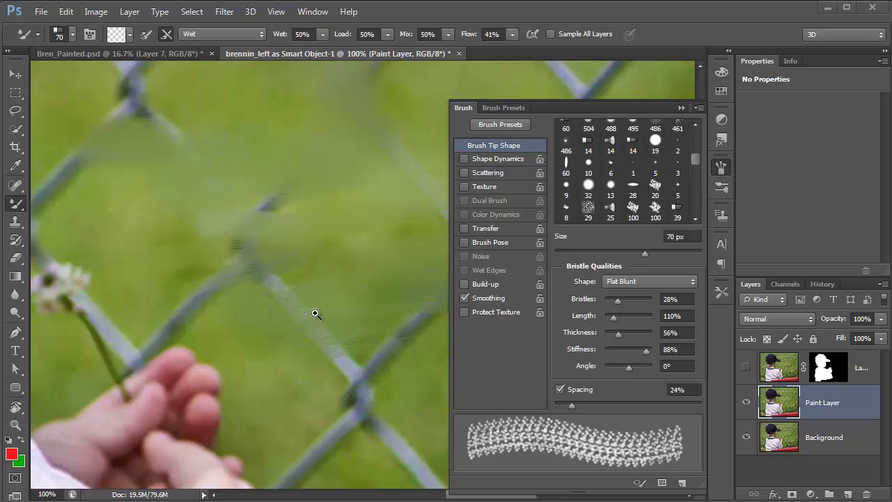
{"action": "left_click", "coordinate": [313, 313]}
{"action": "mouse_move", "coordinate": [269, 299]}
{"action": "left_mouse_down"}
{"action": "mouse_move", "coordinate": [182, 120]}
{"action": "mouse_move", "coordinate": [239, 269]}
{"action": "left_mouse_up"}
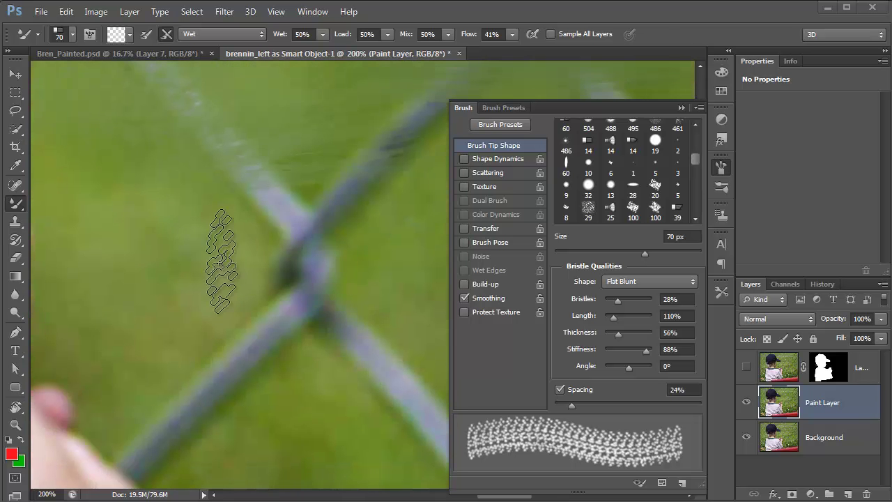
{"action": "left_click_drag", "start_coordinate": [366, 268], "coordinate": [248, 269]}
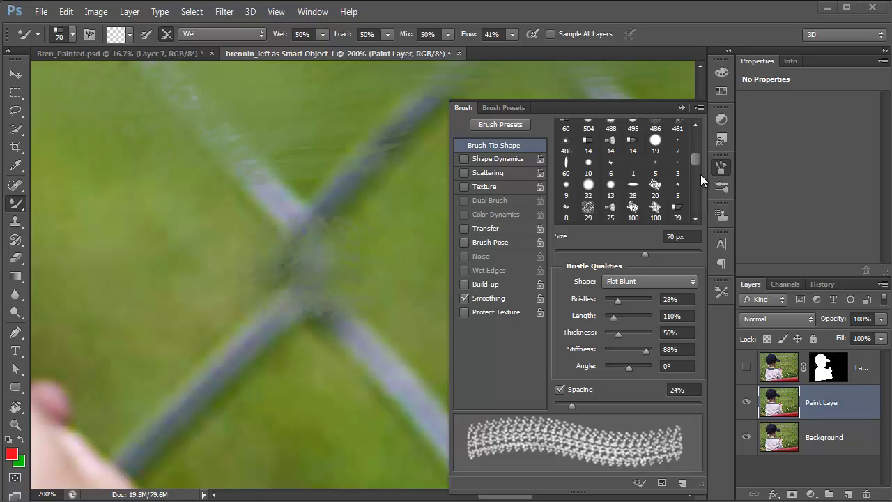
- Choose the 25 px Round Point bristle tip and smear the two fence wires below the blended knot
{"action": "left_click_drag", "start_coordinate": [697, 159], "coordinate": [703, 132]}
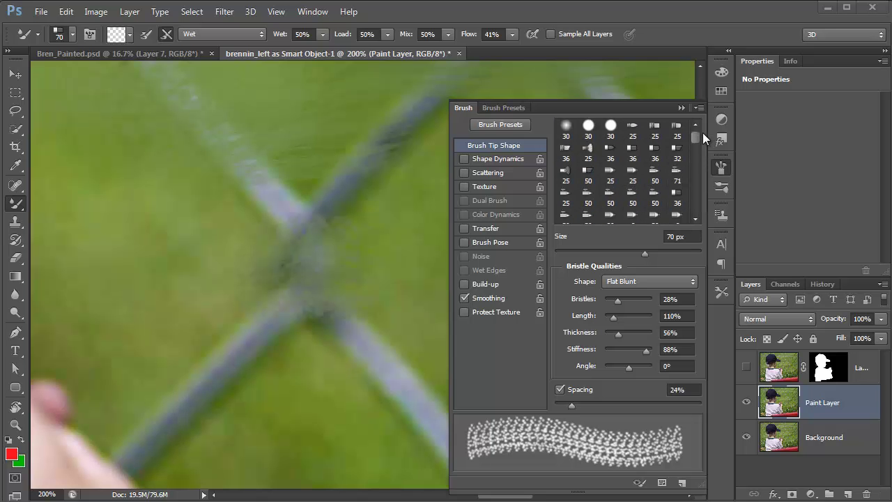
{"action": "left_click", "coordinate": [633, 131]}
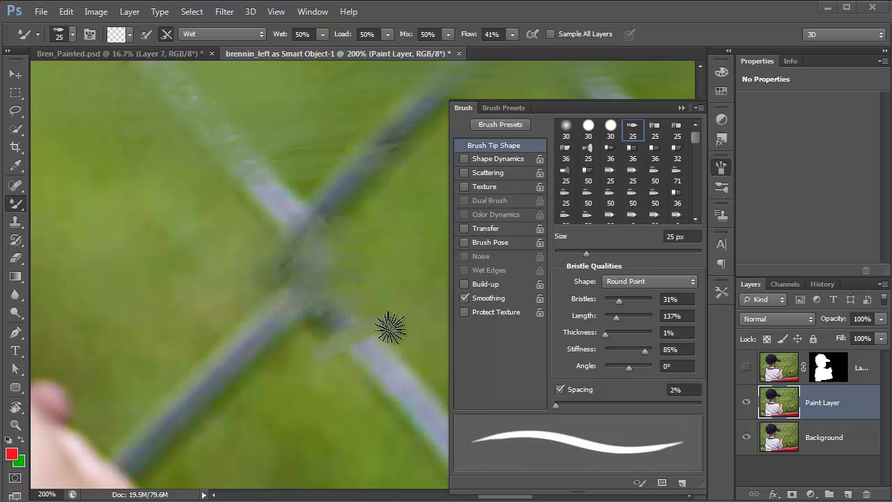
{"action": "mouse_move", "coordinate": [390, 328]}
{"action": "left_mouse_down"}
{"action": "mouse_move", "coordinate": [377, 351]}
{"action": "mouse_move", "coordinate": [413, 367]}
{"action": "mouse_move", "coordinate": [413, 384]}
{"action": "mouse_move", "coordinate": [342, 350]}
{"action": "mouse_move", "coordinate": [393, 385]}
{"action": "mouse_move", "coordinate": [348, 398]}
{"action": "mouse_move", "coordinate": [375, 389]}
{"action": "mouse_move", "coordinate": [310, 396]}
{"action": "mouse_move", "coordinate": [336, 418]}
{"action": "mouse_move", "coordinate": [390, 389]}
{"action": "mouse_move", "coordinate": [392, 367]}
{"action": "mouse_move", "coordinate": [415, 375]}
{"action": "mouse_move", "coordinate": [403, 382]}
{"action": "mouse_move", "coordinate": [354, 374]}
{"action": "left_mouse_up"}
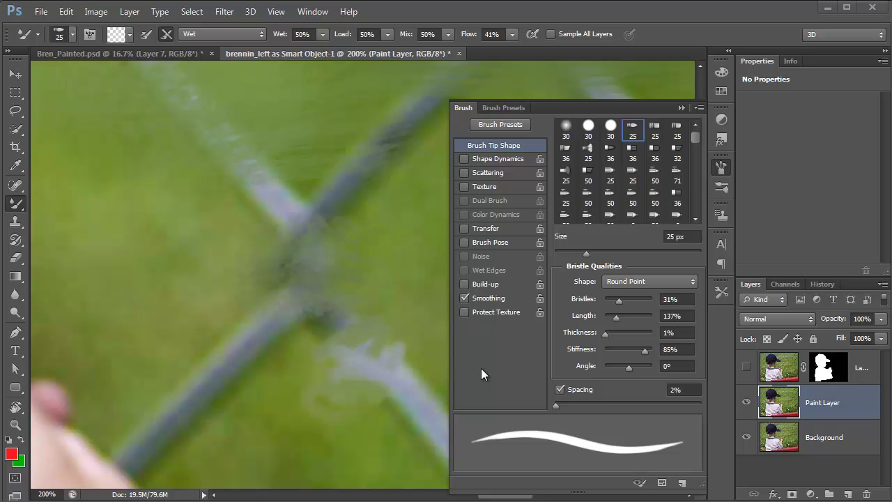
{"action": "mouse_move", "coordinate": [223, 363]}
{"action": "left_mouse_down"}
{"action": "mouse_move", "coordinate": [296, 405]}
{"action": "mouse_move", "coordinate": [219, 348]}
{"action": "mouse_move", "coordinate": [263, 384]}
{"action": "mouse_move", "coordinate": [243, 340]}
{"action": "mouse_move", "coordinate": [268, 368]}
{"action": "left_mouse_up"}
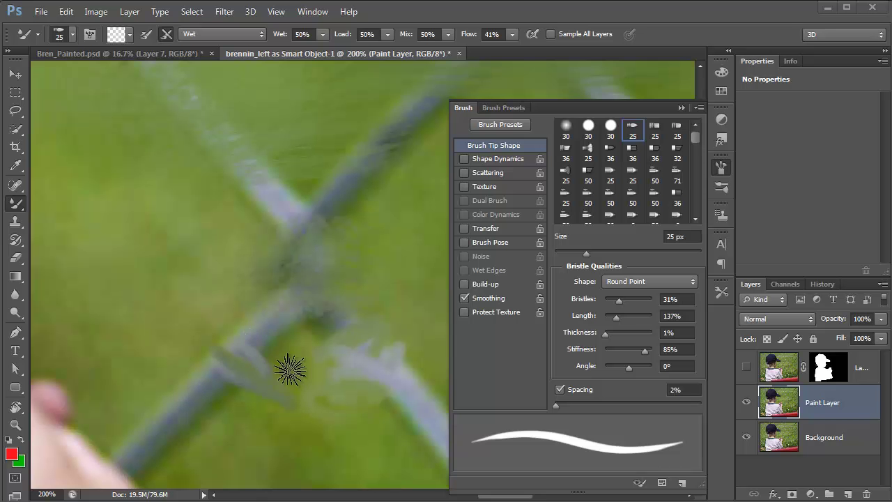
{"action": "left_click_drag", "start_coordinate": [277, 409], "coordinate": [220, 383]}
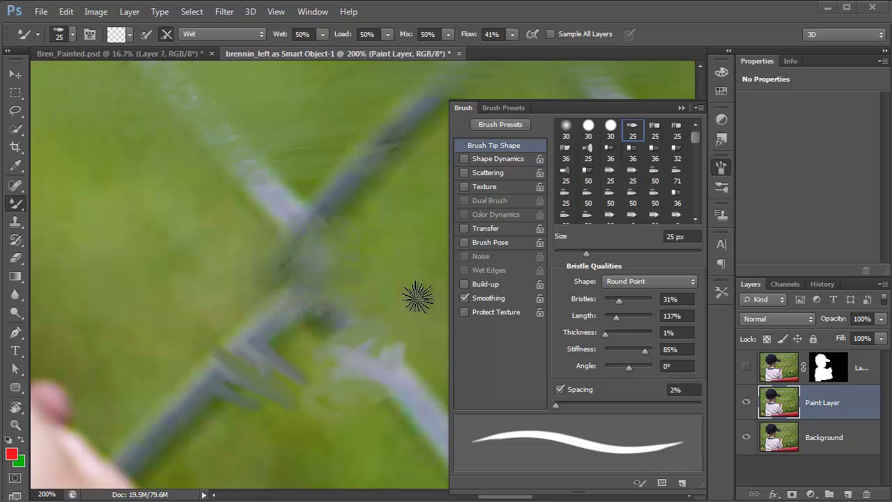
- Set the Round Point tip's bristles to 36%
{"action": "left_click", "coordinate": [633, 299]}
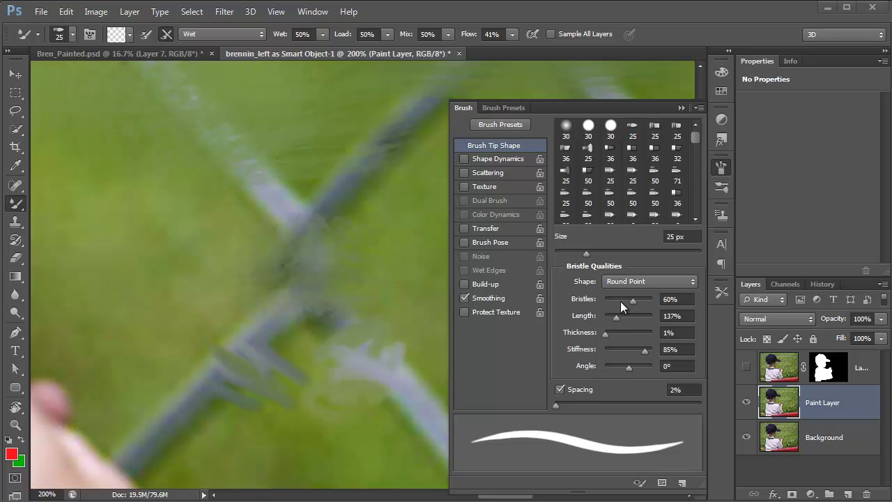
{"action": "left_click", "coordinate": [637, 298]}
{"action": "left_click", "coordinate": [622, 298]}
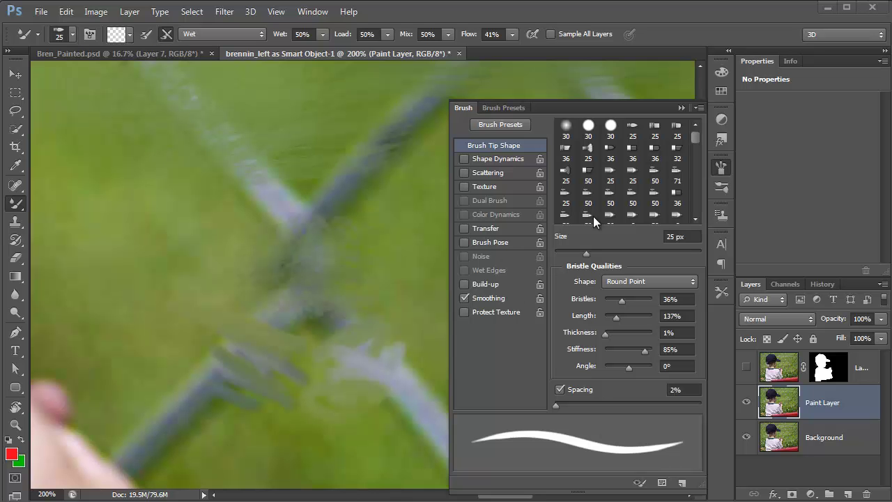
- Choose the 25 px Round Fan bristle tip and blend the knot and the wires around it into the grass
{"action": "left_click", "coordinate": [589, 152]}
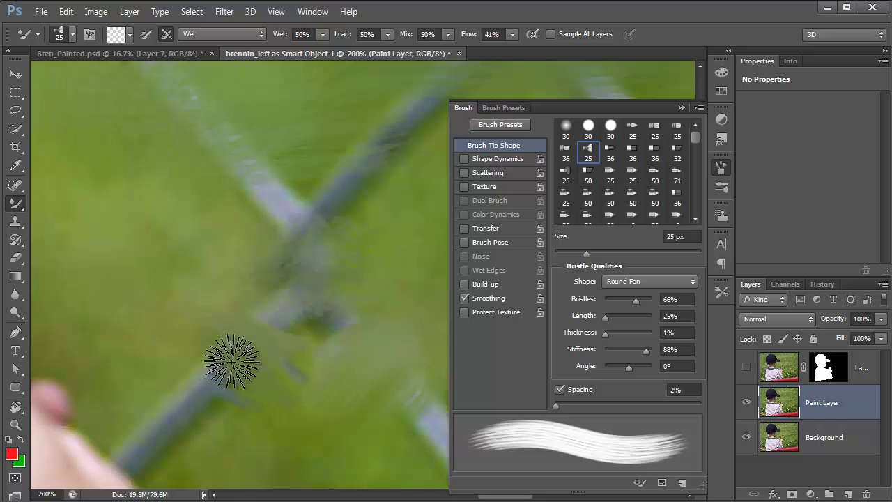
{"action": "mouse_move", "coordinate": [234, 388]}
{"action": "left_mouse_down"}
{"action": "mouse_move", "coordinate": [182, 372]}
{"action": "mouse_move", "coordinate": [132, 383]}
{"action": "mouse_move", "coordinate": [207, 455]}
{"action": "mouse_move", "coordinate": [113, 420]}
{"action": "mouse_move", "coordinate": [173, 462]}
{"action": "left_mouse_up"}
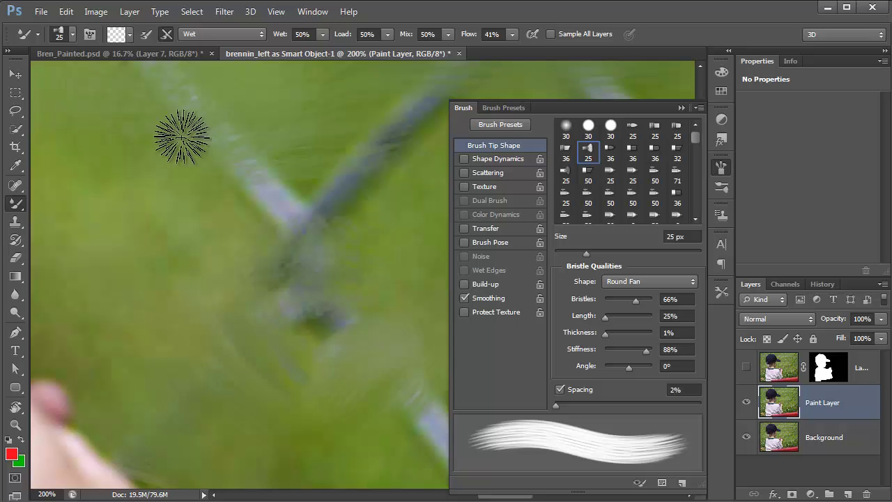
{"action": "mouse_move", "coordinate": [128, 139]}
{"action": "left_mouse_down"}
{"action": "mouse_move", "coordinate": [240, 98]}
{"action": "mouse_move", "coordinate": [149, 131]}
{"action": "mouse_move", "coordinate": [221, 132]}
{"action": "mouse_move", "coordinate": [183, 163]}
{"action": "mouse_move", "coordinate": [226, 176]}
{"action": "mouse_move", "coordinate": [203, 178]}
{"action": "mouse_move", "coordinate": [306, 114]}
{"action": "mouse_move", "coordinate": [321, 136]}
{"action": "mouse_move", "coordinate": [214, 181]}
{"action": "mouse_move", "coordinate": [340, 130]}
{"action": "mouse_move", "coordinate": [225, 225]}
{"action": "mouse_move", "coordinate": [219, 244]}
{"action": "mouse_move", "coordinate": [321, 144]}
{"action": "mouse_move", "coordinate": [223, 230]}
{"action": "mouse_move", "coordinate": [219, 262]}
{"action": "mouse_move", "coordinate": [305, 190]}
{"action": "mouse_move", "coordinate": [320, 188]}
{"action": "mouse_move", "coordinate": [368, 256]}
{"action": "mouse_move", "coordinate": [328, 180]}
{"action": "mouse_move", "coordinate": [296, 168]}
{"action": "mouse_move", "coordinate": [382, 263]}
{"action": "mouse_move", "coordinate": [308, 131]}
{"action": "mouse_move", "coordinate": [302, 145]}
{"action": "mouse_move", "coordinate": [317, 139]}
{"action": "mouse_move", "coordinate": [387, 202]}
{"action": "mouse_move", "coordinate": [394, 197]}
{"action": "mouse_move", "coordinate": [374, 137]}
{"action": "mouse_move", "coordinate": [412, 186]}
{"action": "mouse_move", "coordinate": [389, 127]}
{"action": "mouse_move", "coordinate": [426, 129]}
{"action": "mouse_move", "coordinate": [444, 158]}
{"action": "mouse_move", "coordinate": [452, 203]}
{"action": "left_mouse_up"}
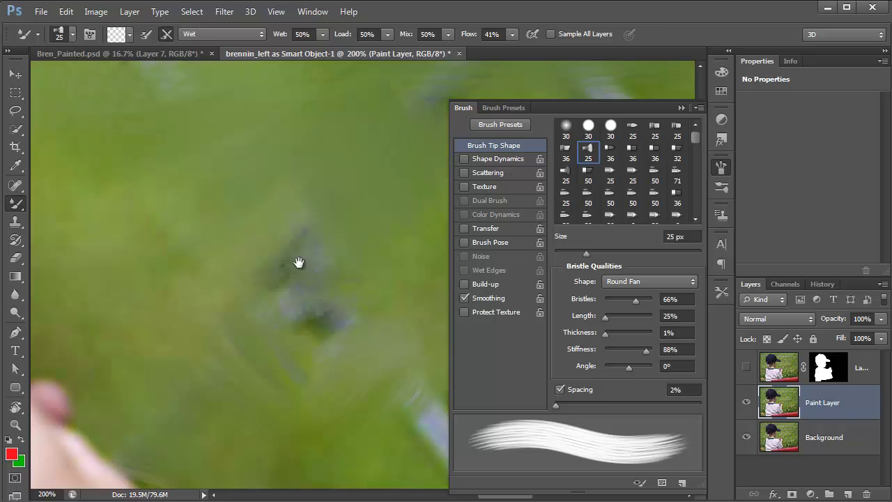
{"action": "mouse_move", "coordinate": [256, 310]}
{"action": "left_mouse_down"}
{"action": "mouse_move", "coordinate": [200, 345]}
{"action": "mouse_move", "coordinate": [140, 412]}
{"action": "left_mouse_up"}
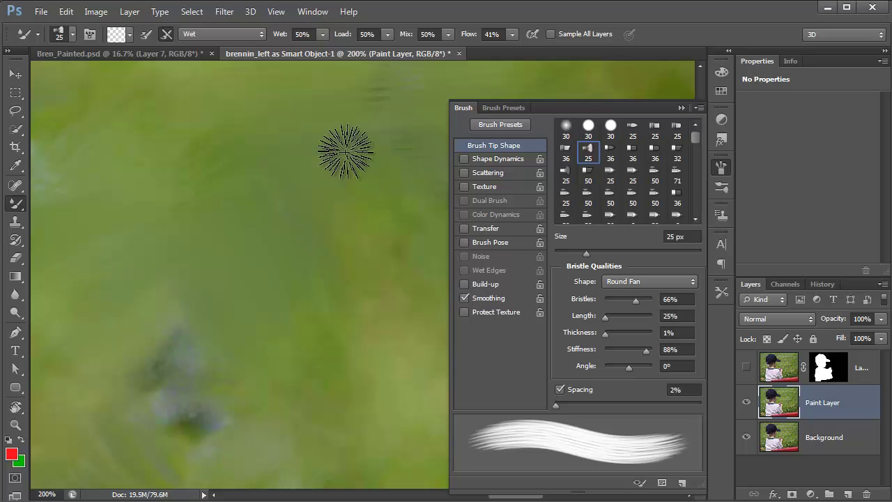
{"action": "mouse_move", "coordinate": [390, 249]}
{"action": "left_mouse_down"}
{"action": "mouse_move", "coordinate": [305, 187]}
{"action": "mouse_move", "coordinate": [134, 306]}
{"action": "left_mouse_up"}
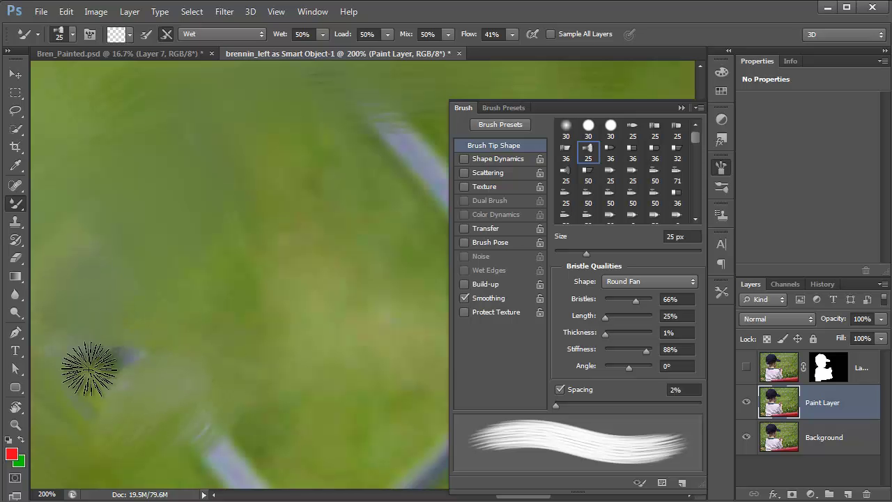
{"action": "mouse_move", "coordinate": [90, 368]}
{"action": "left_mouse_down"}
{"action": "mouse_move", "coordinate": [117, 359]}
{"action": "mouse_move", "coordinate": [63, 384]}
{"action": "mouse_move", "coordinate": [91, 410]}
{"action": "left_mouse_up"}
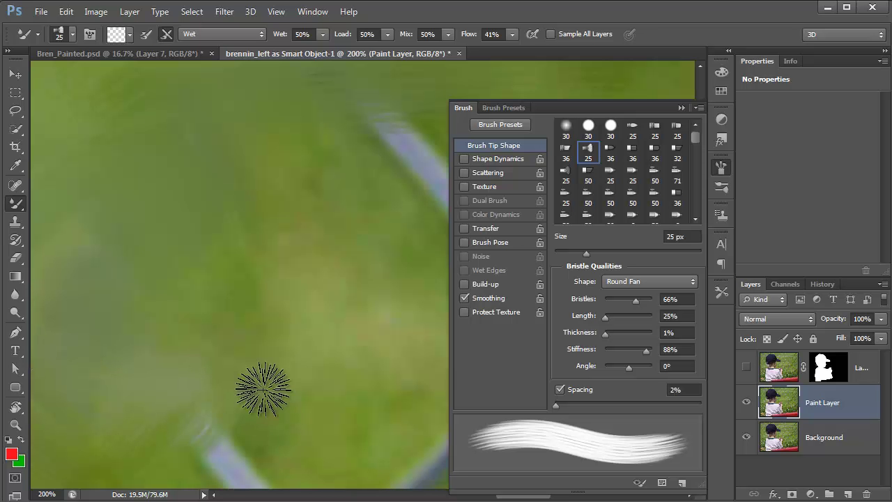
- Blend the diagonal wire leading down to the next fence knot into the grass with the Round Fan tip
{"action": "scroll", "coordinate": [265, 279], "scroll_direction": "down", "scroll_amount": 5}
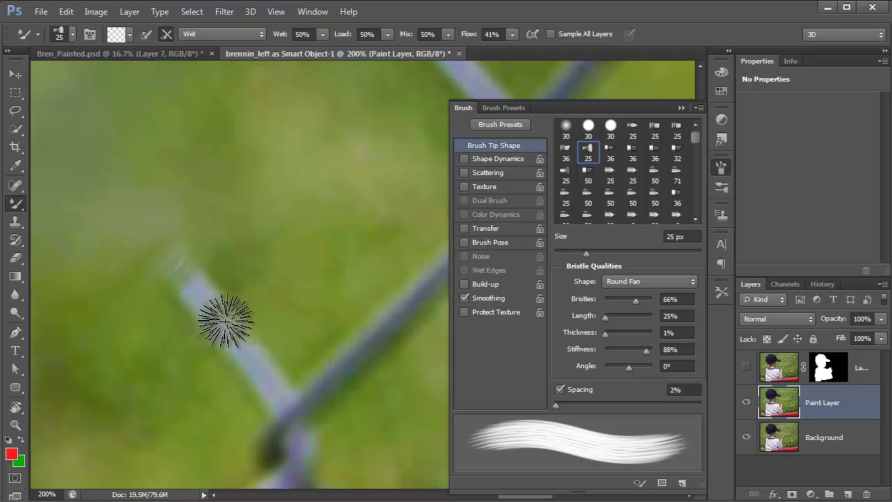
{"action": "mouse_move", "coordinate": [214, 323]}
{"action": "left_mouse_down"}
{"action": "mouse_move", "coordinate": [182, 292]}
{"action": "mouse_move", "coordinate": [255, 363]}
{"action": "left_mouse_up"}
{"action": "mouse_move", "coordinate": [201, 430]}
{"action": "left_mouse_down"}
{"action": "mouse_move", "coordinate": [240, 376]}
{"action": "mouse_move", "coordinate": [279, 368]}
{"action": "mouse_move", "coordinate": [260, 376]}
{"action": "mouse_move", "coordinate": [257, 355]}
{"action": "mouse_move", "coordinate": [219, 369]}
{"action": "left_mouse_up"}
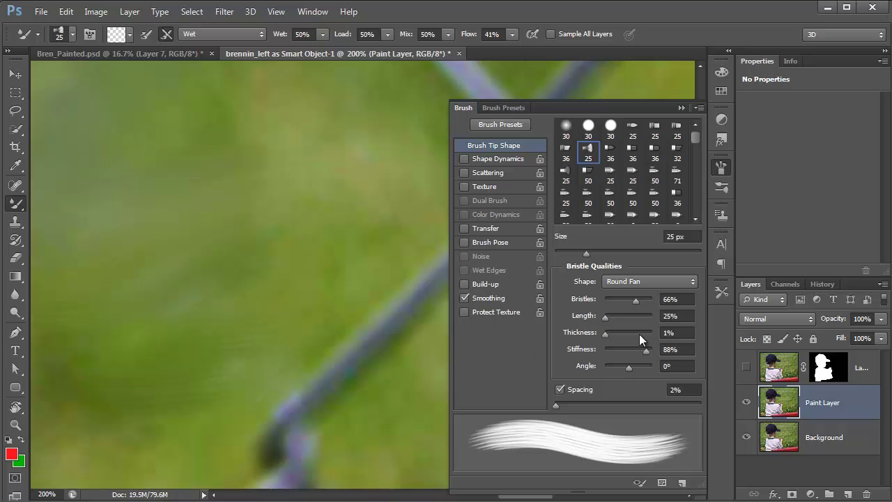
- Set the Round Fan tip to 45% bristles, 87% thickness and -40° angle, and paint over the wire rising from the lower knot
{"action": "left_click", "coordinate": [626, 299]}
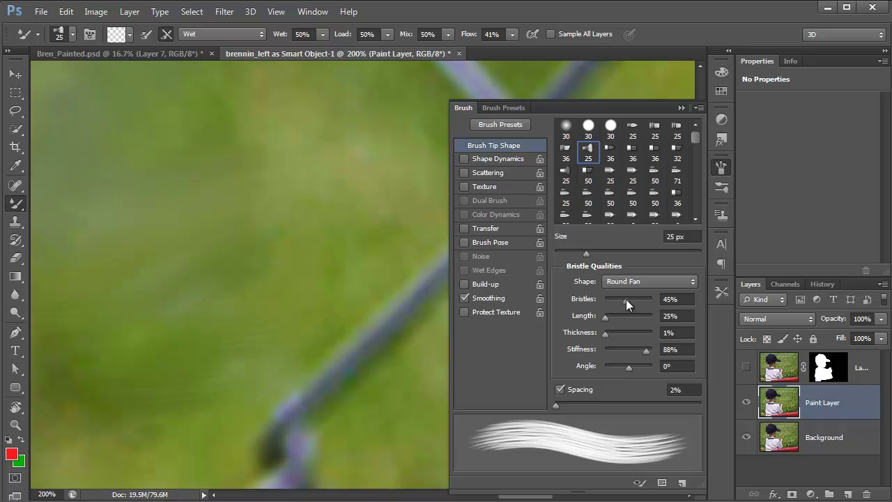
{"action": "left_click", "coordinate": [639, 366]}
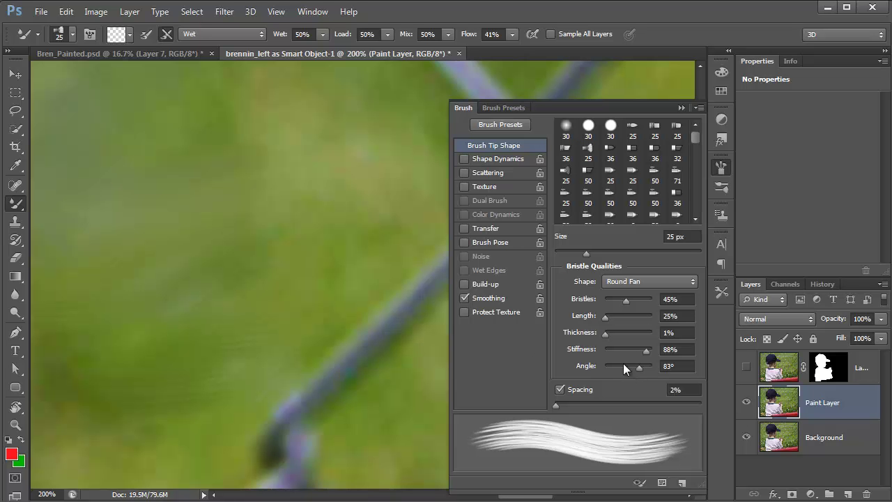
{"action": "left_click", "coordinate": [623, 366]}
{"action": "left_click", "coordinate": [625, 332]}
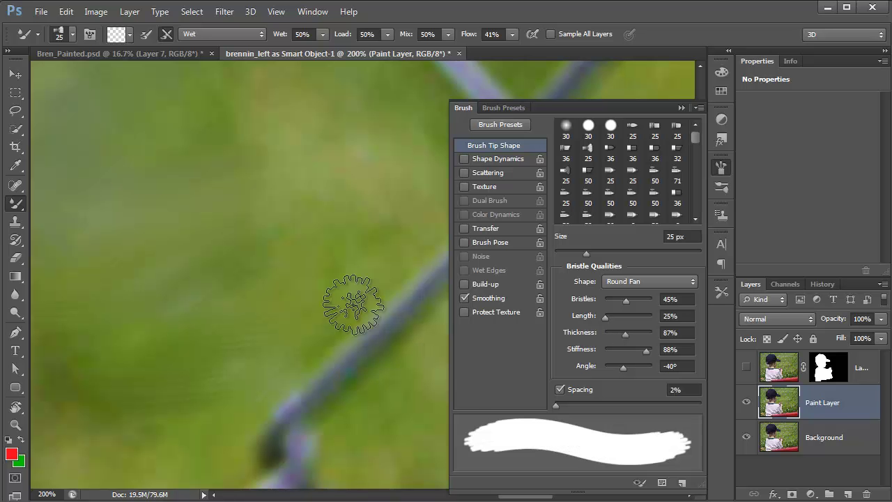
{"action": "left_click_drag", "start_coordinate": [348, 299], "coordinate": [377, 391]}
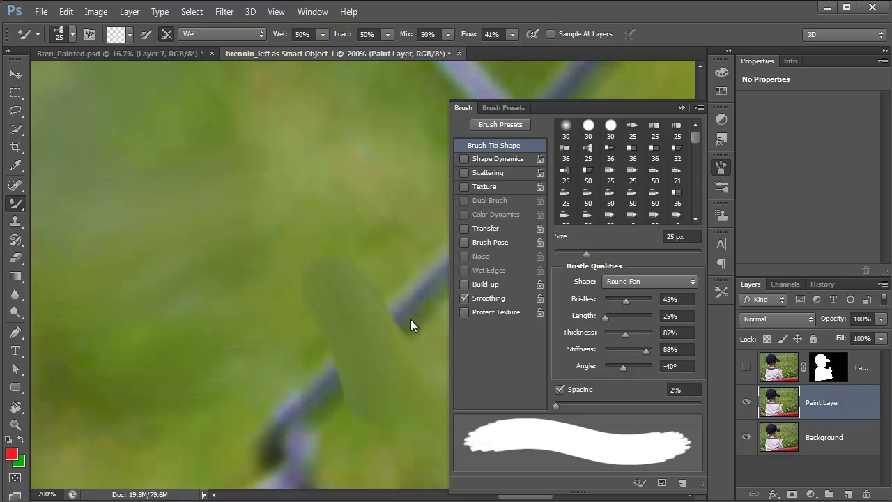
{"action": "mouse_move", "coordinate": [331, 412]}
{"action": "left_mouse_down"}
{"action": "mouse_move", "coordinate": [325, 386]}
{"action": "mouse_move", "coordinate": [364, 351]}
{"action": "left_mouse_up"}
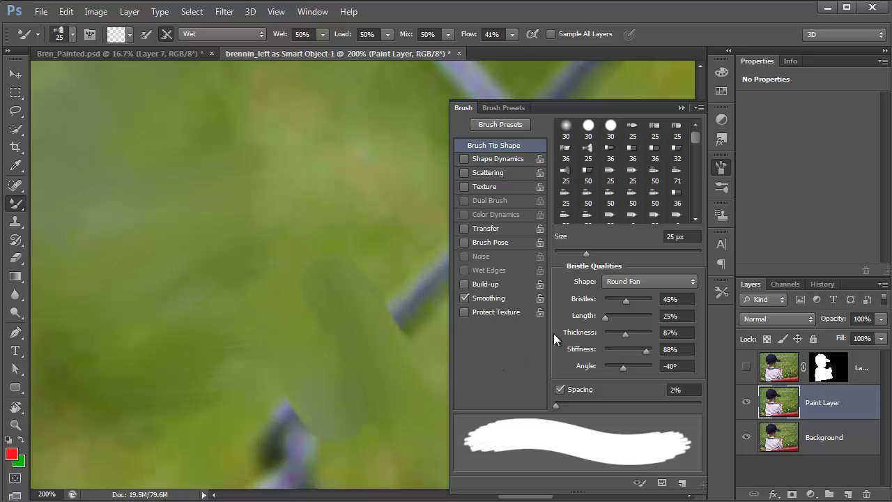
- Reduce the Round Fan tip's thickness to 1% and blend the lower knot and the adjoining wire into the grass
{"action": "left_click", "coordinate": [644, 333]}
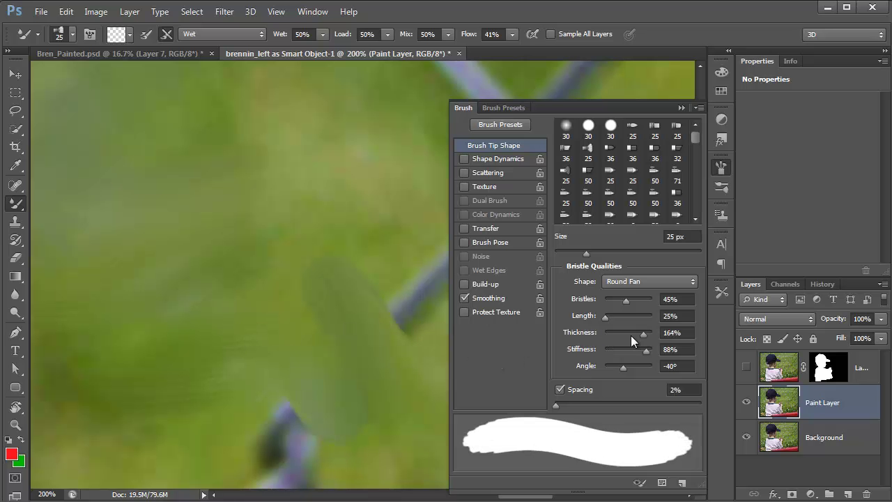
{"action": "left_click", "coordinate": [614, 332]}
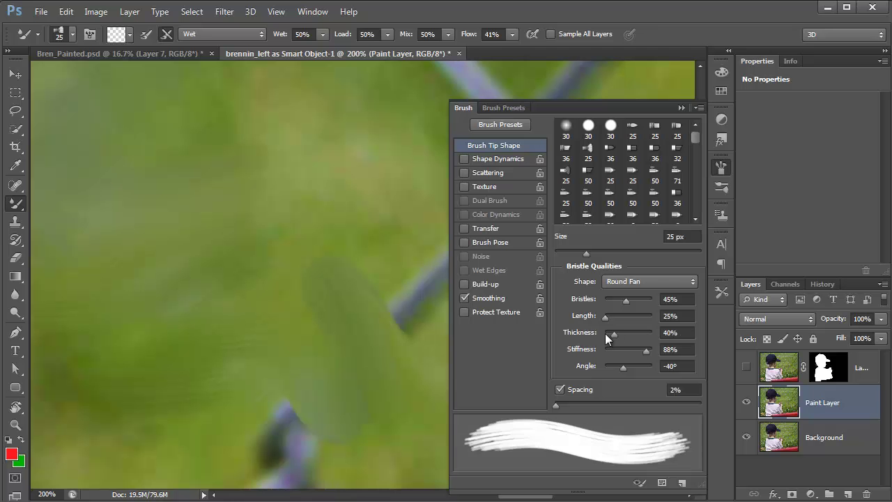
{"action": "left_click", "coordinate": [605, 334]}
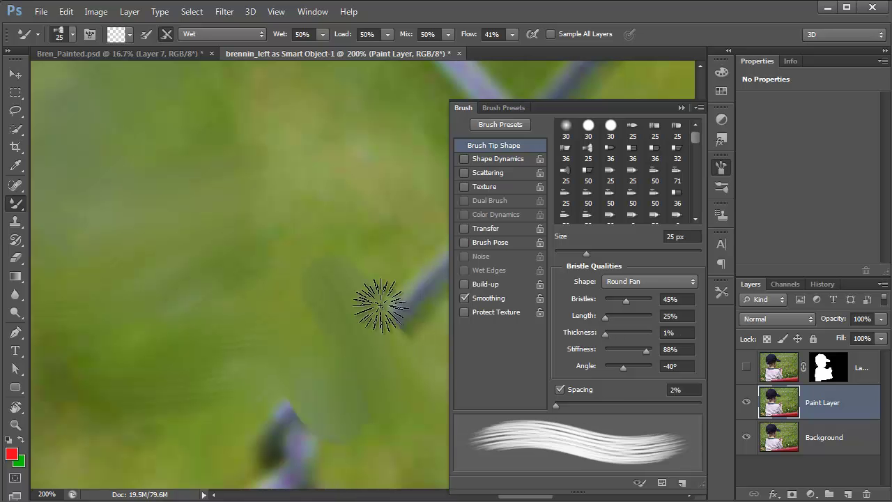
{"action": "mouse_move", "coordinate": [380, 305]}
{"action": "left_mouse_down"}
{"action": "mouse_move", "coordinate": [388, 269]}
{"action": "mouse_move", "coordinate": [313, 249]}
{"action": "left_mouse_up"}
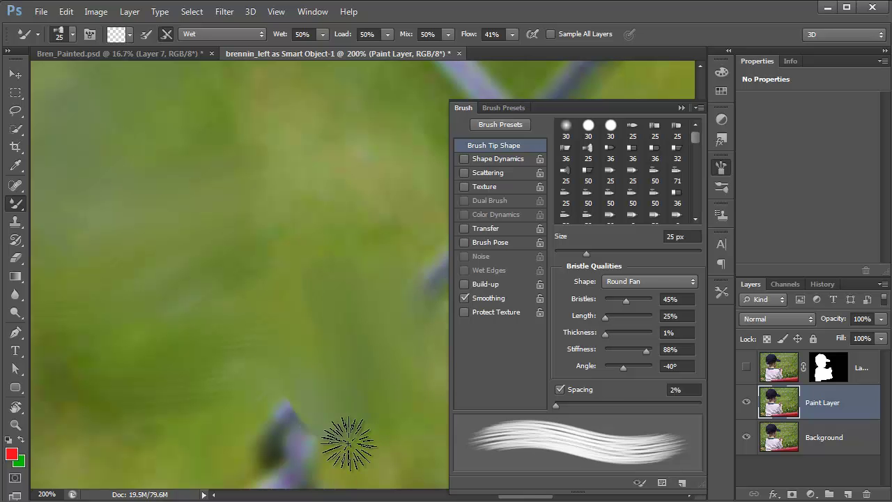
{"action": "mouse_move", "coordinate": [348, 443]}
{"action": "left_mouse_down"}
{"action": "mouse_move", "coordinate": [238, 440]}
{"action": "mouse_move", "coordinate": [307, 423]}
{"action": "mouse_move", "coordinate": [222, 428]}
{"action": "mouse_move", "coordinate": [243, 439]}
{"action": "mouse_move", "coordinate": [329, 443]}
{"action": "mouse_move", "coordinate": [273, 459]}
{"action": "mouse_move", "coordinate": [208, 461]}
{"action": "mouse_move", "coordinate": [331, 461]}
{"action": "mouse_move", "coordinate": [244, 470]}
{"action": "mouse_move", "coordinate": [251, 432]}
{"action": "mouse_move", "coordinate": [236, 417]}
{"action": "mouse_move", "coordinate": [332, 401]}
{"action": "mouse_move", "coordinate": [144, 448]}
{"action": "left_mouse_up"}
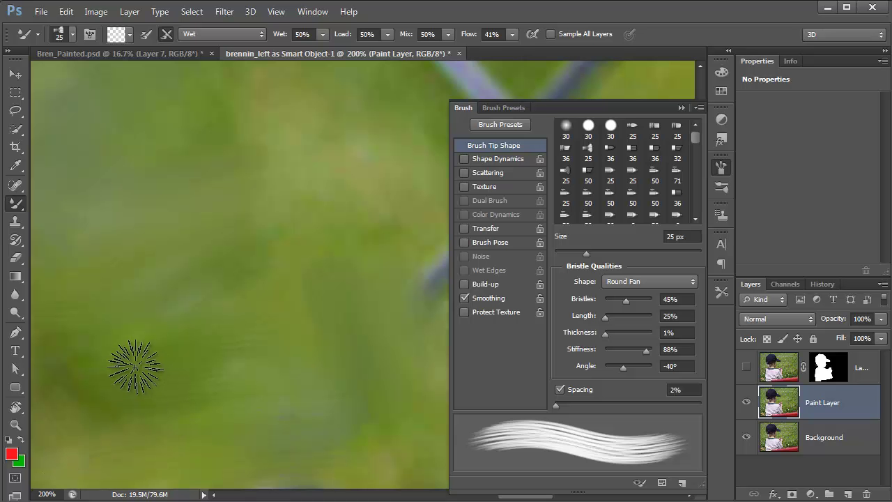
- Enlarge the Round Fan tip to 60 px and blend the fence beside the boy's forearm and sleeve into the grass at 50% zoom
{"action": "key", "text": "ctrl+minus"}
{"action": "key", "text": "ctrl+minus"}
{"action": "key", "text": "ctrl+minus"}
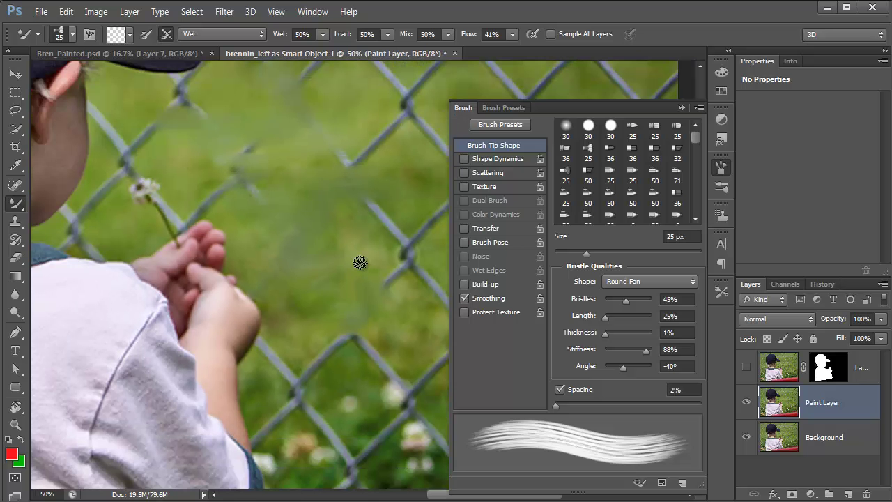
{"action": "key", "text": "bracketright"}
{"action": "key", "text": "bracketright"}
{"action": "key", "text": "bracketright"}
{"action": "key", "text": "bracketright"}
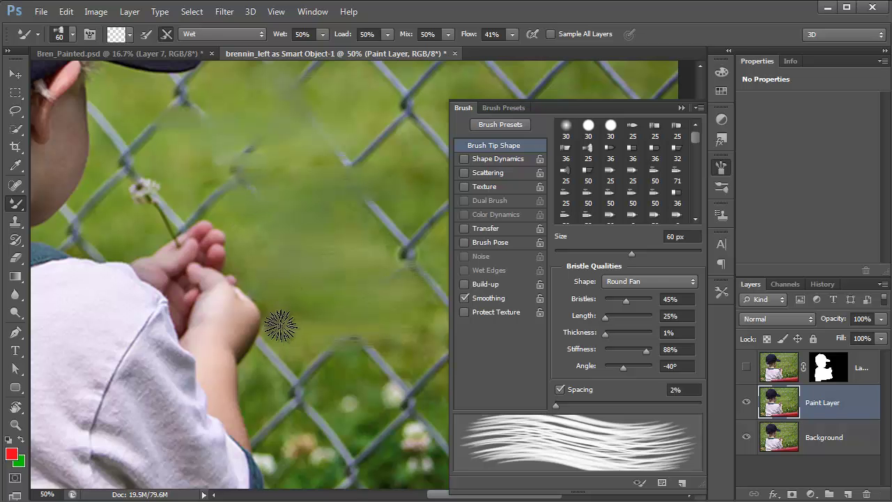
{"action": "left_click_drag", "start_coordinate": [259, 327], "coordinate": [278, 314]}
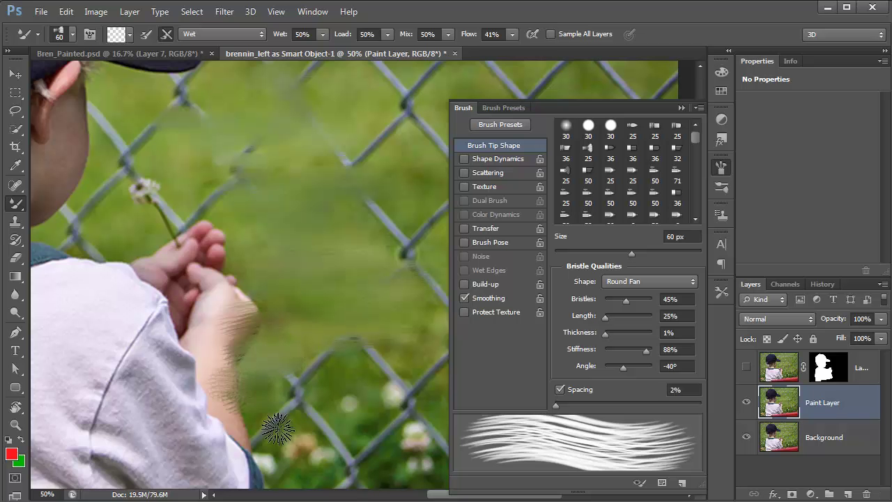
{"action": "mouse_move", "coordinate": [247, 428]}
{"action": "left_mouse_down"}
{"action": "mouse_move", "coordinate": [293, 435]}
{"action": "mouse_move", "coordinate": [253, 437]}
{"action": "mouse_move", "coordinate": [265, 424]}
{"action": "mouse_move", "coordinate": [263, 393]}
{"action": "mouse_move", "coordinate": [311, 375]}
{"action": "mouse_move", "coordinate": [294, 358]}
{"action": "mouse_move", "coordinate": [279, 392]}
{"action": "left_mouse_up"}
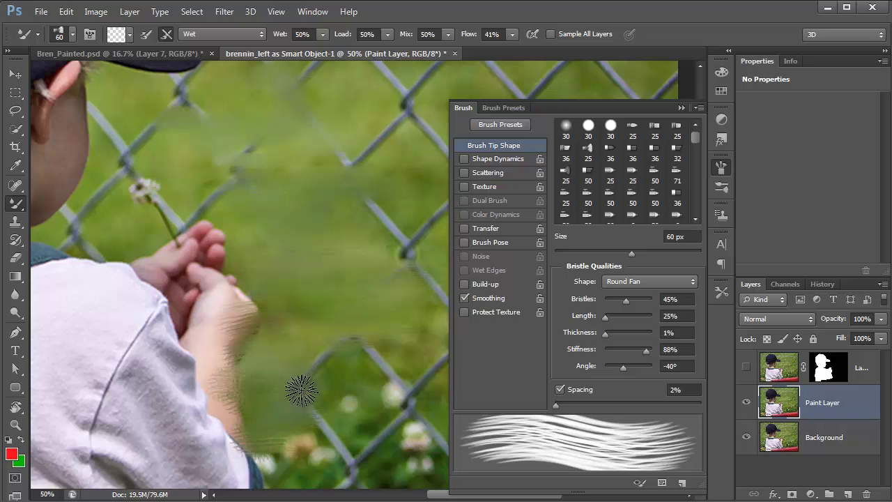
{"action": "mouse_move", "coordinate": [327, 394]}
{"action": "left_mouse_down"}
{"action": "mouse_move", "coordinate": [285, 371]}
{"action": "mouse_move", "coordinate": [341, 358]}
{"action": "mouse_move", "coordinate": [315, 361]}
{"action": "mouse_move", "coordinate": [339, 344]}
{"action": "mouse_move", "coordinate": [317, 340]}
{"action": "mouse_move", "coordinate": [388, 338]}
{"action": "mouse_move", "coordinate": [345, 341]}
{"action": "mouse_move", "coordinate": [375, 362]}
{"action": "mouse_move", "coordinate": [314, 418]}
{"action": "mouse_move", "coordinate": [297, 448]}
{"action": "mouse_move", "coordinate": [335, 462]}
{"action": "left_mouse_up"}
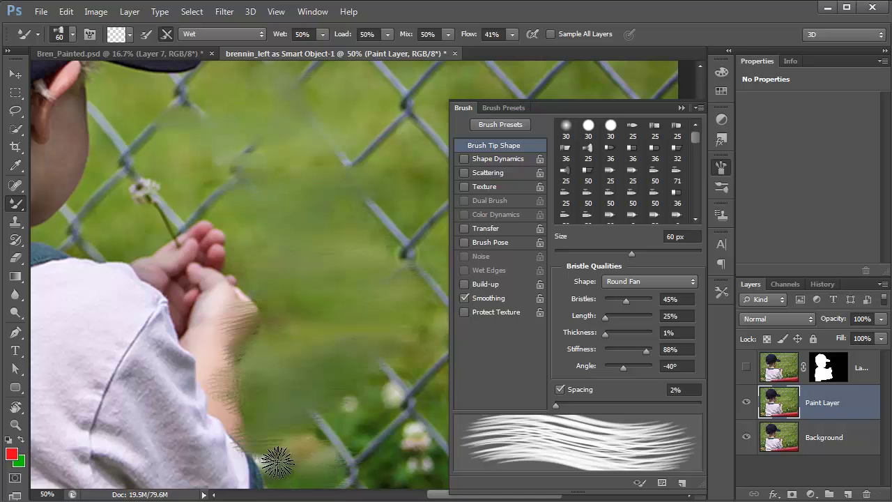
{"action": "mouse_move", "coordinate": [268, 484]}
{"action": "left_mouse_down"}
{"action": "mouse_move", "coordinate": [288, 464]}
{"action": "mouse_move", "coordinate": [233, 467]}
{"action": "mouse_move", "coordinate": [263, 461]}
{"action": "mouse_move", "coordinate": [275, 482]}
{"action": "left_mouse_up"}
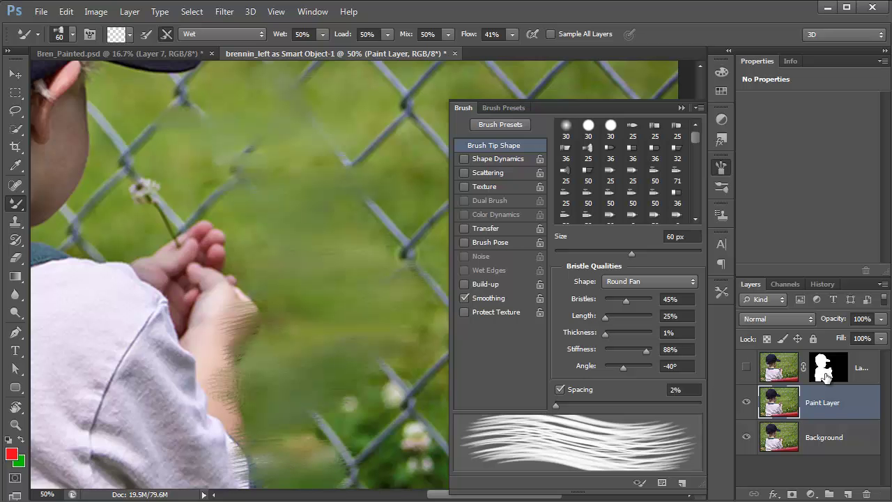
- Show the masked layer above the Paint Layer and blend the fence between the boy's sleeve and the red rail into the grass
{"action": "left_click", "coordinate": [746, 368]}
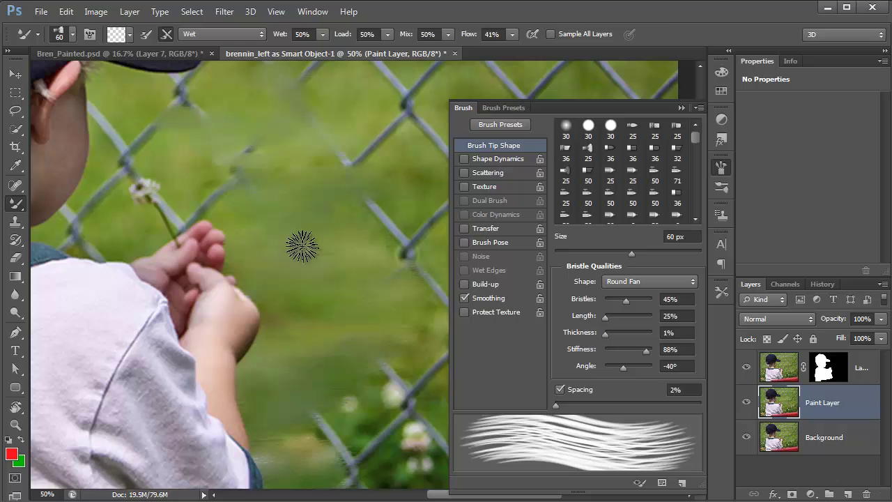
{"action": "left_click_drag", "start_coordinate": [290, 279], "coordinate": [165, 129]}
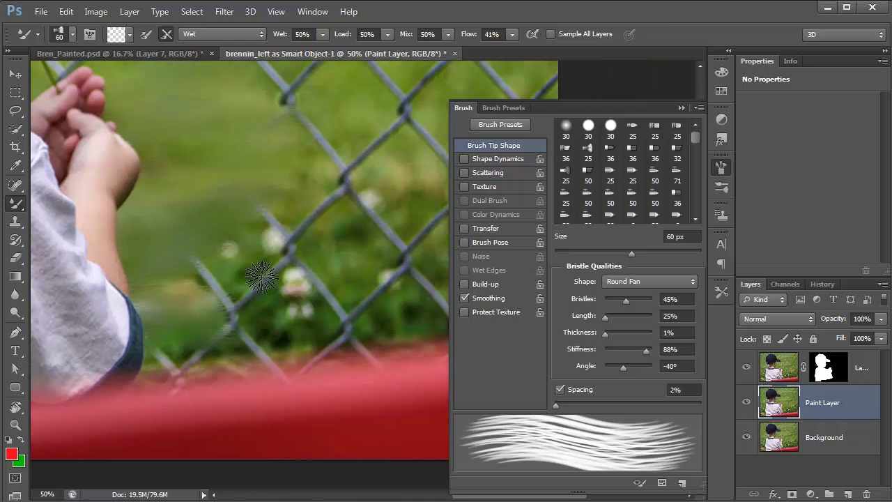
{"action": "mouse_move", "coordinate": [130, 279]}
{"action": "left_mouse_down"}
{"action": "mouse_move", "coordinate": [237, 260]}
{"action": "mouse_move", "coordinate": [180, 267]}
{"action": "mouse_move", "coordinate": [182, 275]}
{"action": "mouse_move", "coordinate": [242, 278]}
{"action": "mouse_move", "coordinate": [173, 283]}
{"action": "left_mouse_up"}
{"action": "mouse_move", "coordinate": [267, 302]}
{"action": "left_mouse_down"}
{"action": "mouse_move", "coordinate": [219, 306]}
{"action": "mouse_move", "coordinate": [270, 315]}
{"action": "mouse_move", "coordinate": [205, 323]}
{"action": "mouse_move", "coordinate": [294, 331]}
{"action": "mouse_move", "coordinate": [249, 344]}
{"action": "mouse_move", "coordinate": [297, 354]}
{"action": "mouse_move", "coordinate": [266, 356]}
{"action": "mouse_move", "coordinate": [315, 353]}
{"action": "mouse_move", "coordinate": [218, 356]}
{"action": "mouse_move", "coordinate": [309, 356]}
{"action": "mouse_move", "coordinate": [227, 359]}
{"action": "left_mouse_up"}
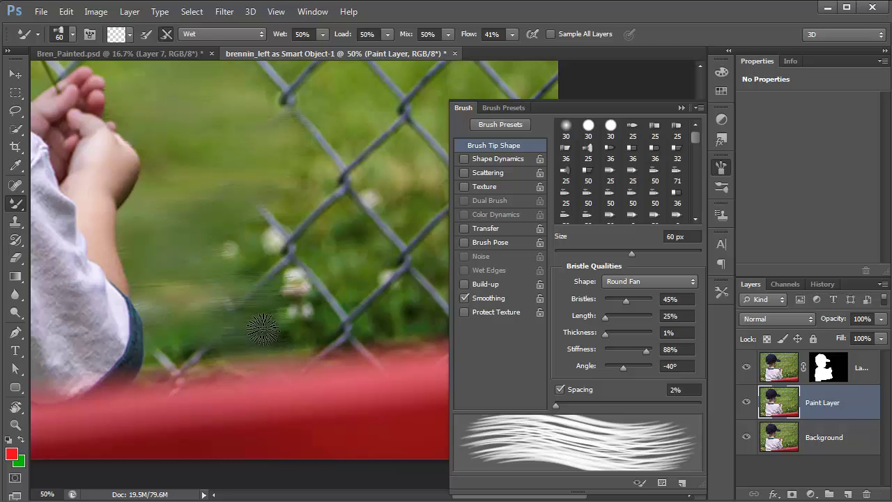
{"action": "left_click", "coordinate": [146, 39]}
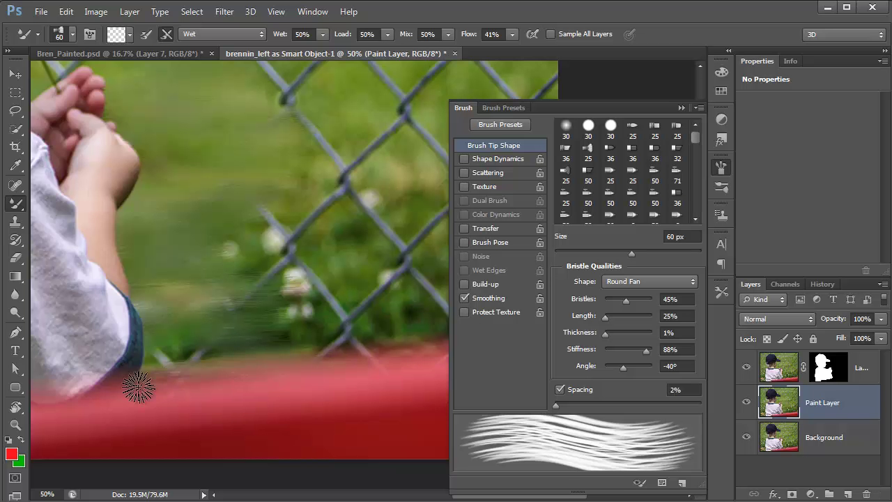
- Blend the fence wires and flowers just above the red rail into the grass with the 60 px Round Fan tip
{"action": "left_click_drag", "start_coordinate": [185, 404], "coordinate": [28, 425]}
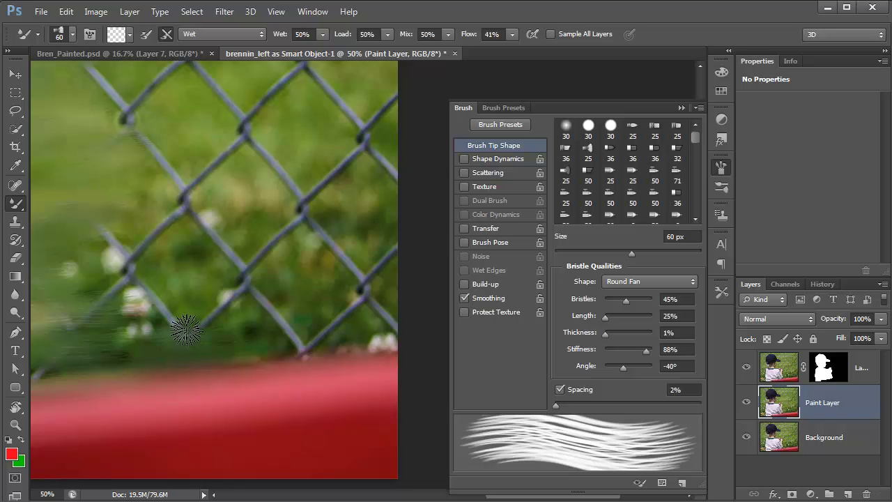
{"action": "mouse_move", "coordinate": [65, 308]}
{"action": "left_mouse_down"}
{"action": "mouse_move", "coordinate": [166, 305]}
{"action": "mouse_move", "coordinate": [121, 302]}
{"action": "mouse_move", "coordinate": [139, 306]}
{"action": "mouse_move", "coordinate": [122, 280]}
{"action": "mouse_move", "coordinate": [130, 295]}
{"action": "mouse_move", "coordinate": [174, 314]}
{"action": "mouse_move", "coordinate": [143, 306]}
{"action": "mouse_move", "coordinate": [167, 292]}
{"action": "mouse_move", "coordinate": [119, 304]}
{"action": "mouse_move", "coordinate": [132, 306]}
{"action": "mouse_move", "coordinate": [124, 290]}
{"action": "mouse_move", "coordinate": [139, 272]}
{"action": "mouse_move", "coordinate": [102, 270]}
{"action": "mouse_move", "coordinate": [112, 259]}
{"action": "mouse_move", "coordinate": [105, 261]}
{"action": "mouse_move", "coordinate": [137, 264]}
{"action": "mouse_move", "coordinate": [114, 263]}
{"action": "mouse_move", "coordinate": [137, 265]}
{"action": "mouse_move", "coordinate": [116, 275]}
{"action": "mouse_move", "coordinate": [146, 285]}
{"action": "mouse_move", "coordinate": [143, 293]}
{"action": "mouse_move", "coordinate": [95, 286]}
{"action": "mouse_move", "coordinate": [130, 282]}
{"action": "mouse_move", "coordinate": [94, 286]}
{"action": "mouse_move", "coordinate": [93, 276]}
{"action": "mouse_move", "coordinate": [51, 271]}
{"action": "mouse_move", "coordinate": [160, 259]}
{"action": "mouse_move", "coordinate": [119, 263]}
{"action": "mouse_move", "coordinate": [109, 283]}
{"action": "mouse_move", "coordinate": [190, 294]}
{"action": "mouse_move", "coordinate": [84, 282]}
{"action": "mouse_move", "coordinate": [126, 262]}
{"action": "mouse_move", "coordinate": [106, 268]}
{"action": "mouse_move", "coordinate": [128, 269]}
{"action": "mouse_move", "coordinate": [106, 287]}
{"action": "mouse_move", "coordinate": [83, 285]}
{"action": "left_mouse_up"}
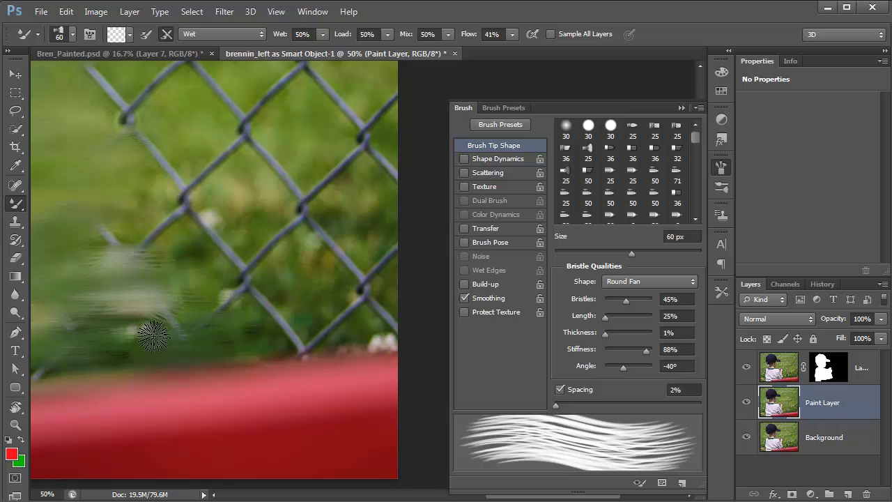
{"action": "mouse_move", "coordinate": [184, 338]}
{"action": "left_mouse_down"}
{"action": "mouse_move", "coordinate": [102, 334]}
{"action": "mouse_move", "coordinate": [199, 336]}
{"action": "mouse_move", "coordinate": [122, 341]}
{"action": "left_mouse_up"}
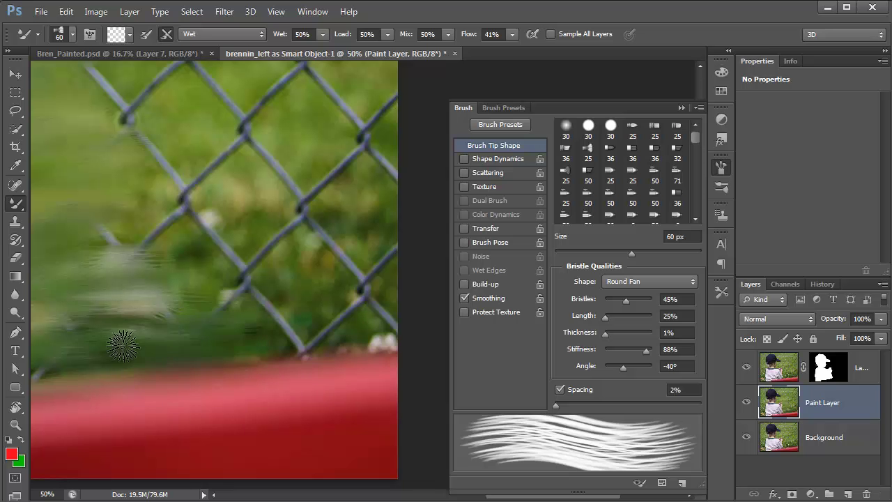
{"action": "mouse_move", "coordinate": [281, 343]}
{"action": "left_mouse_down"}
{"action": "mouse_move", "coordinate": [209, 355]}
{"action": "mouse_move", "coordinate": [390, 336]}
{"action": "mouse_move", "coordinate": [331, 349]}
{"action": "mouse_move", "coordinate": [383, 338]}
{"action": "mouse_move", "coordinate": [269, 341]}
{"action": "mouse_move", "coordinate": [370, 323]}
{"action": "mouse_move", "coordinate": [291, 328]}
{"action": "mouse_move", "coordinate": [334, 323]}
{"action": "mouse_move", "coordinate": [301, 333]}
{"action": "mouse_move", "coordinate": [351, 324]}
{"action": "mouse_move", "coordinate": [305, 339]}
{"action": "mouse_move", "coordinate": [336, 337]}
{"action": "mouse_move", "coordinate": [260, 342]}
{"action": "left_mouse_up"}
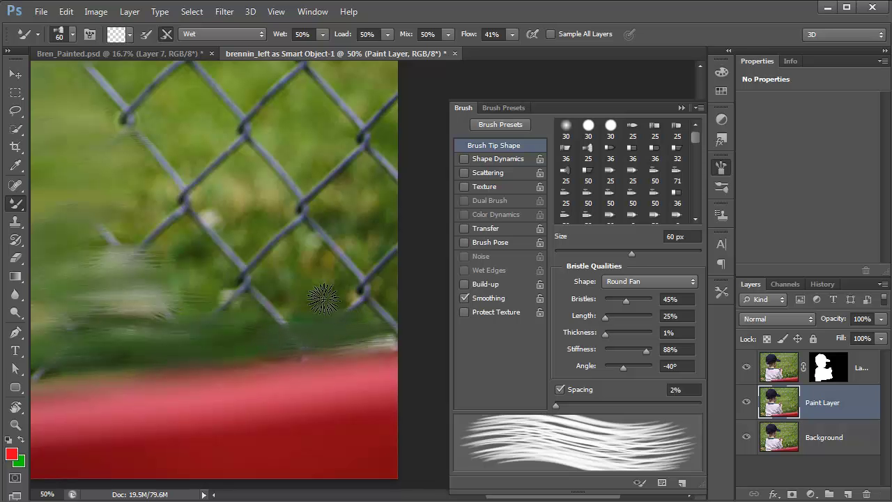
{"action": "mouse_move", "coordinate": [322, 299]}
{"action": "left_mouse_down"}
{"action": "mouse_move", "coordinate": [401, 299]}
{"action": "mouse_move", "coordinate": [353, 310]}
{"action": "mouse_move", "coordinate": [402, 312]}
{"action": "mouse_move", "coordinate": [367, 321]}
{"action": "mouse_move", "coordinate": [402, 320]}
{"action": "mouse_move", "coordinate": [368, 323]}
{"action": "mouse_move", "coordinate": [405, 322]}
{"action": "mouse_move", "coordinate": [334, 310]}
{"action": "mouse_move", "coordinate": [391, 291]}
{"action": "mouse_move", "coordinate": [353, 292]}
{"action": "mouse_move", "coordinate": [384, 279]}
{"action": "mouse_move", "coordinate": [327, 285]}
{"action": "mouse_move", "coordinate": [384, 289]}
{"action": "mouse_move", "coordinate": [339, 295]}
{"action": "mouse_move", "coordinate": [386, 281]}
{"action": "mouse_move", "coordinate": [336, 265]}
{"action": "mouse_move", "coordinate": [297, 268]}
{"action": "left_mouse_up"}
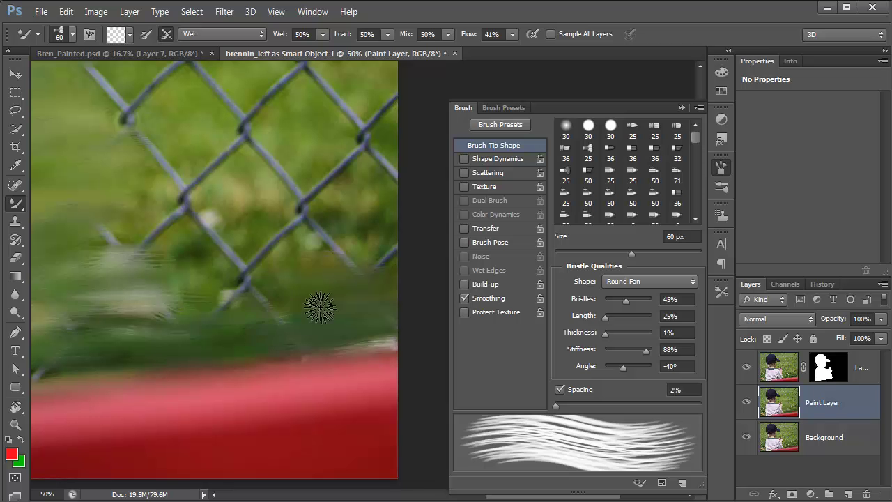
{"action": "mouse_move", "coordinate": [245, 317]}
{"action": "left_mouse_down"}
{"action": "mouse_move", "coordinate": [209, 300]}
{"action": "mouse_move", "coordinate": [330, 293]}
{"action": "mouse_move", "coordinate": [255, 294]}
{"action": "mouse_move", "coordinate": [313, 302]}
{"action": "mouse_move", "coordinate": [298, 317]}
{"action": "mouse_move", "coordinate": [246, 328]}
{"action": "left_mouse_up"}
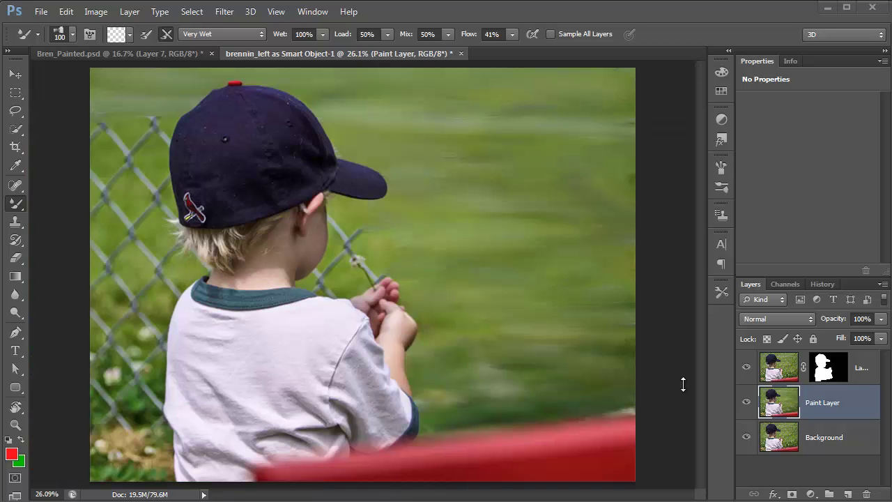
- Set the 100 px Round Fan tip's thickness to 31% and blend the remaining fence around the boy's hands, face and back into the grass
{"action": "left_click", "coordinate": [722, 168]}
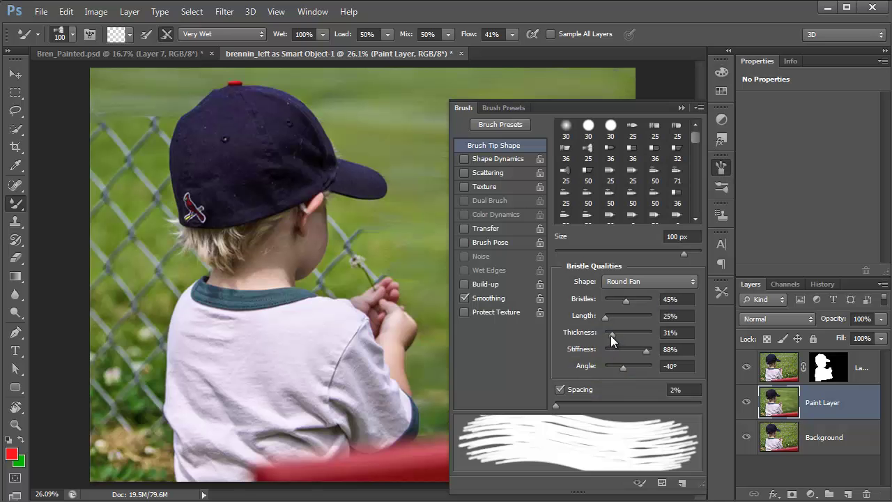
{"action": "left_click", "coordinate": [681, 109]}
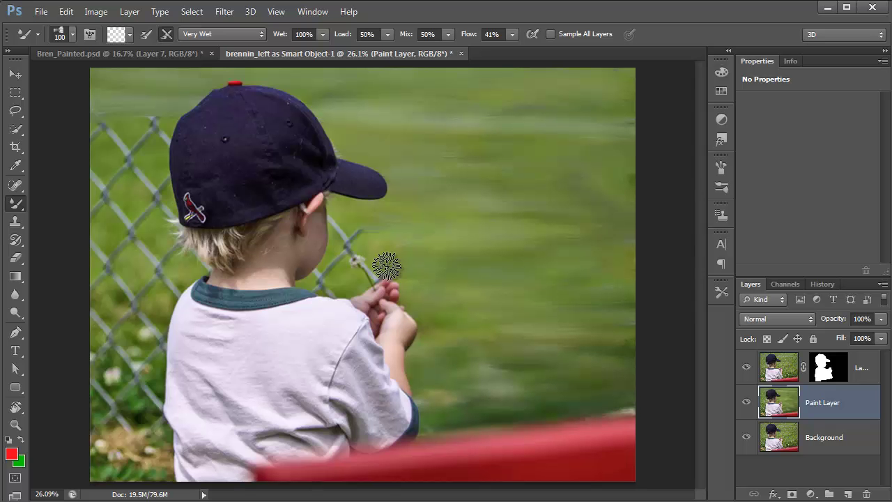
{"action": "mouse_move", "coordinate": [387, 267]}
{"action": "left_mouse_down"}
{"action": "mouse_move", "coordinate": [349, 275]}
{"action": "mouse_move", "coordinate": [382, 263]}
{"action": "mouse_move", "coordinate": [345, 263]}
{"action": "mouse_move", "coordinate": [384, 244]}
{"action": "mouse_move", "coordinate": [352, 249]}
{"action": "mouse_move", "coordinate": [366, 230]}
{"action": "mouse_move", "coordinate": [352, 237]}
{"action": "mouse_move", "coordinate": [368, 230]}
{"action": "mouse_move", "coordinate": [332, 226]}
{"action": "mouse_move", "coordinate": [339, 219]}
{"action": "mouse_move", "coordinate": [368, 222]}
{"action": "mouse_move", "coordinate": [339, 222]}
{"action": "mouse_move", "coordinate": [354, 225]}
{"action": "mouse_move", "coordinate": [346, 231]}
{"action": "mouse_move", "coordinate": [351, 249]}
{"action": "mouse_move", "coordinate": [330, 259]}
{"action": "mouse_move", "coordinate": [343, 262]}
{"action": "mouse_move", "coordinate": [337, 269]}
{"action": "mouse_move", "coordinate": [315, 277]}
{"action": "mouse_move", "coordinate": [357, 260]}
{"action": "mouse_move", "coordinate": [319, 265]}
{"action": "mouse_move", "coordinate": [361, 269]}
{"action": "mouse_move", "coordinate": [310, 277]}
{"action": "mouse_move", "coordinate": [370, 273]}
{"action": "mouse_move", "coordinate": [313, 280]}
{"action": "mouse_move", "coordinate": [351, 274]}
{"action": "mouse_move", "coordinate": [342, 284]}
{"action": "mouse_move", "coordinate": [319, 285]}
{"action": "mouse_move", "coordinate": [354, 272]}
{"action": "mouse_move", "coordinate": [322, 283]}
{"action": "mouse_move", "coordinate": [509, 262]}
{"action": "mouse_move", "coordinate": [402, 254]}
{"action": "mouse_move", "coordinate": [378, 243]}
{"action": "mouse_move", "coordinate": [449, 250]}
{"action": "mouse_move", "coordinate": [313, 233]}
{"action": "mouse_move", "coordinate": [379, 249]}
{"action": "mouse_move", "coordinate": [386, 230]}
{"action": "mouse_move", "coordinate": [372, 241]}
{"action": "mouse_move", "coordinate": [374, 229]}
{"action": "mouse_move", "coordinate": [383, 252]}
{"action": "mouse_move", "coordinate": [340, 237]}
{"action": "mouse_move", "coordinate": [370, 178]}
{"action": "left_mouse_up"}
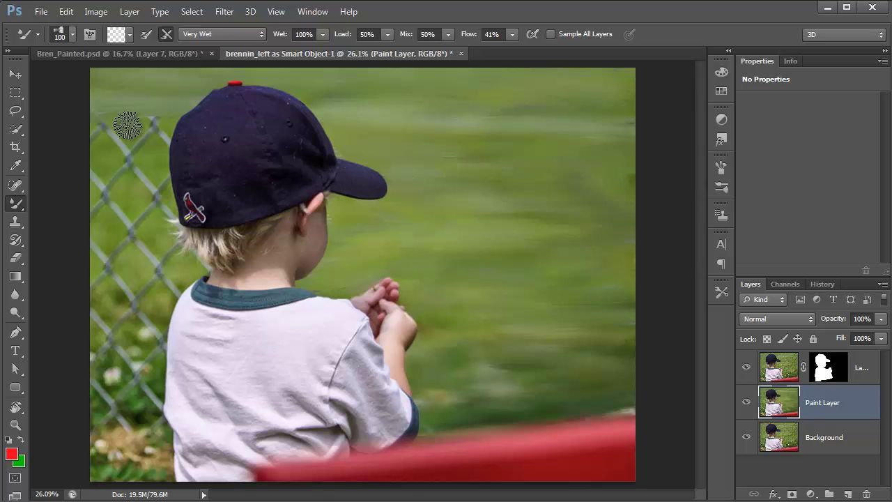
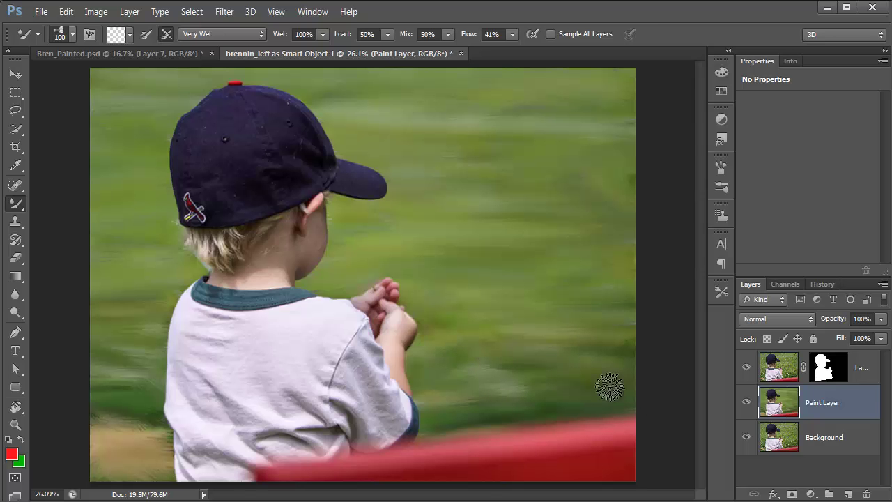
- Apply the mask on the boy's layer, duplicate the layer and name the copy "Paint" followed by the boy's name
{"action": "left_click", "coordinate": [785, 367]}
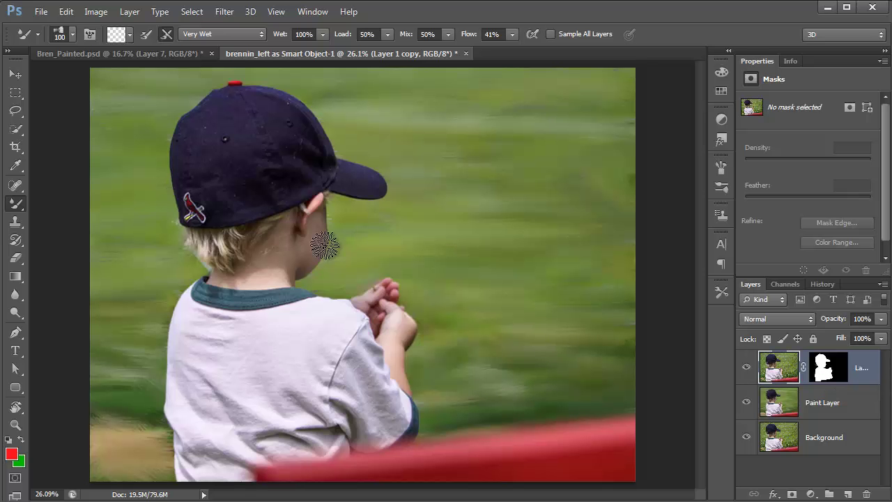
{"action": "right_click", "coordinate": [825, 368]}
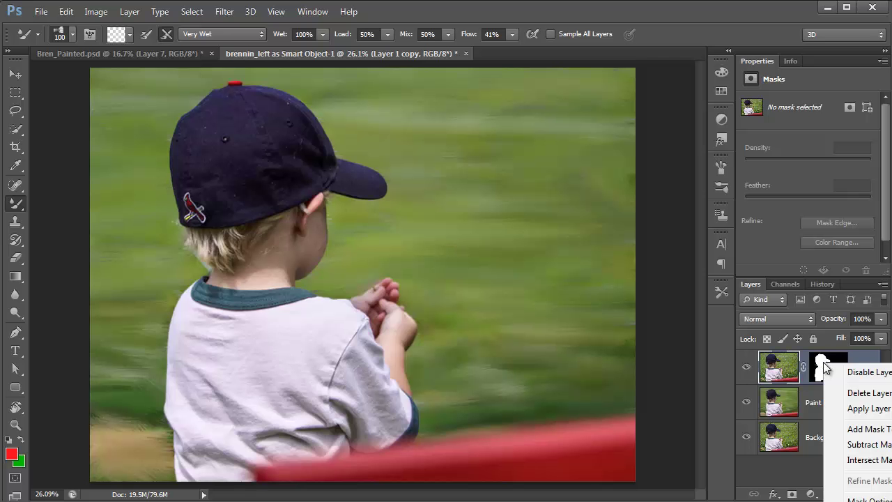
{"action": "left_click", "coordinate": [840, 414]}
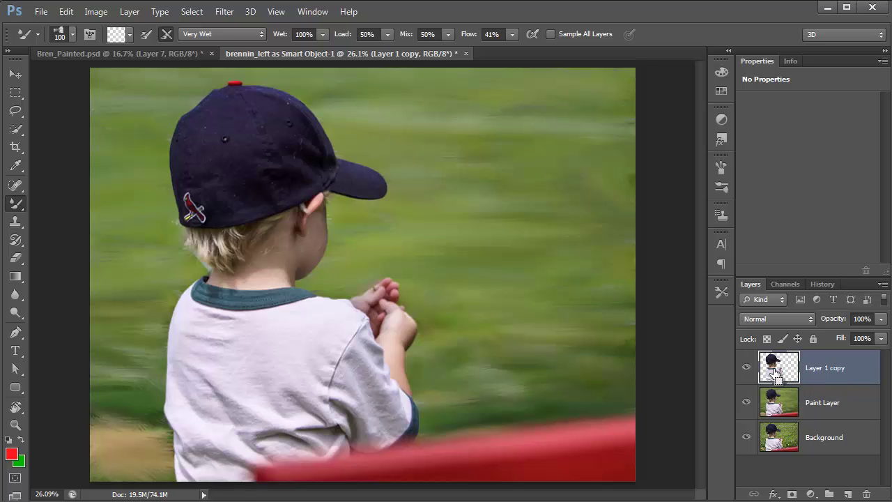
{"action": "key", "text": "ctrl+j"}
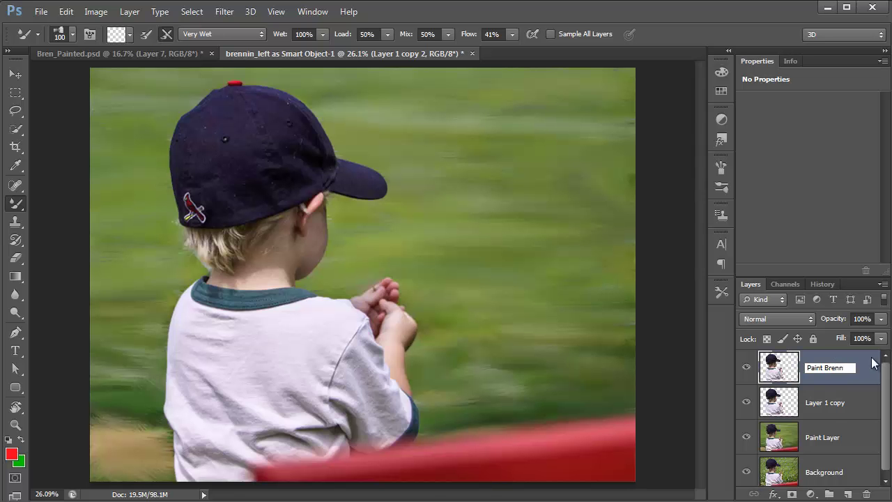
{"action": "key", "text": "Return"}
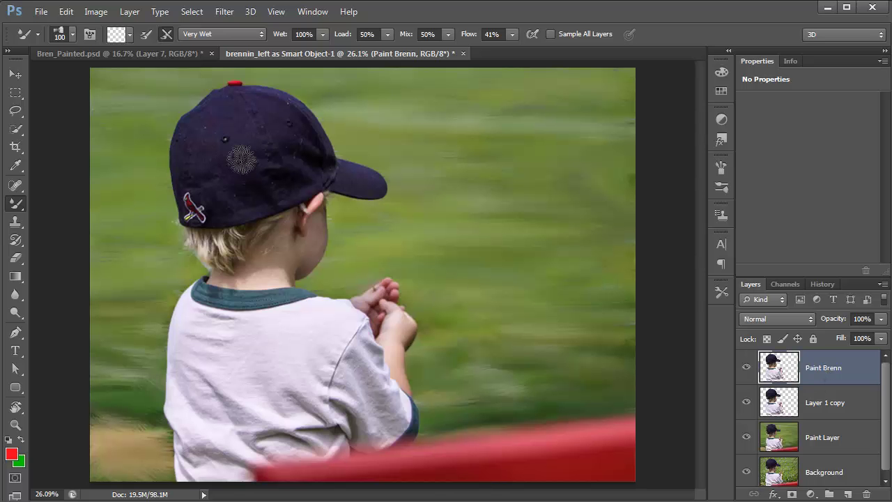
- Reduce the Mixer Brush tip to 50 px and blend the grass on the Paint Layer along the back of the cap and hair
{"action": "left_click", "coordinate": [219, 144]}
{"action": "left_click", "coordinate": [219, 144]}
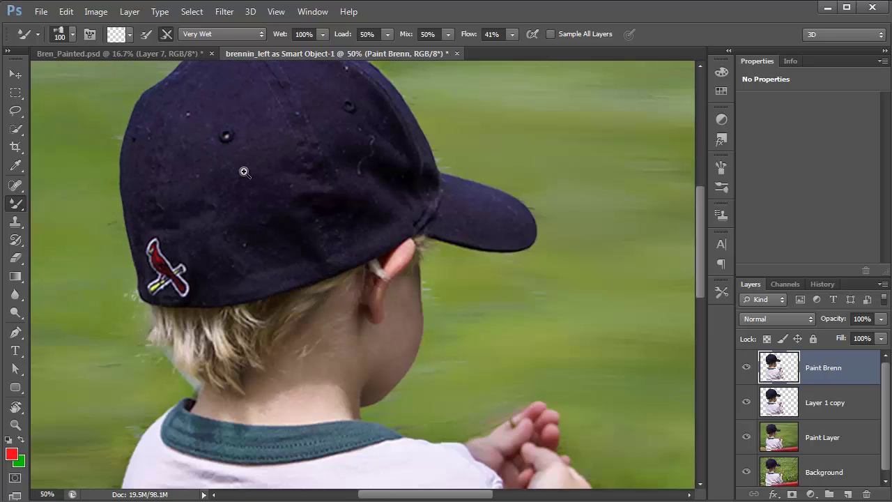
{"action": "left_click", "coordinate": [244, 172]}
{"action": "scroll", "coordinate": [286, 310], "scroll_direction": "left", "scroll_amount": 5}
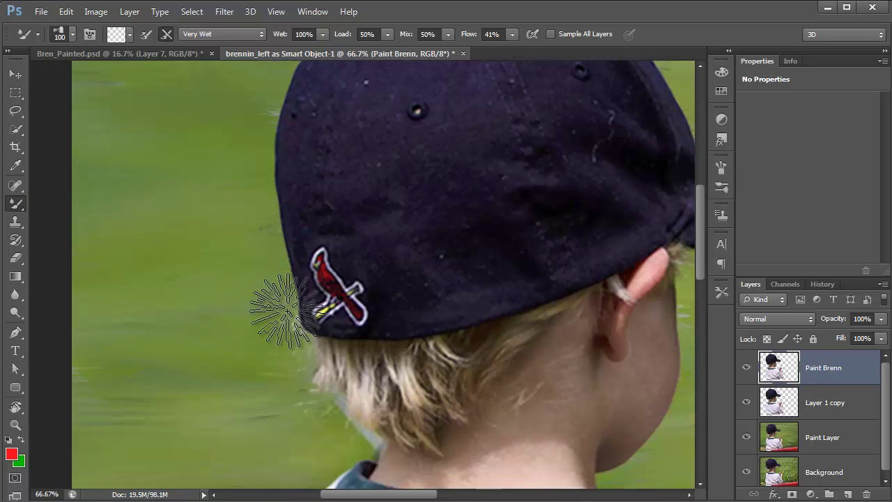
{"action": "key", "text": "bracketleft"}
{"action": "key", "text": "bracketleft"}
{"action": "key", "text": "bracketleft"}
{"action": "key", "text": "bracketleft"}
{"action": "key", "text": "bracketleft"}
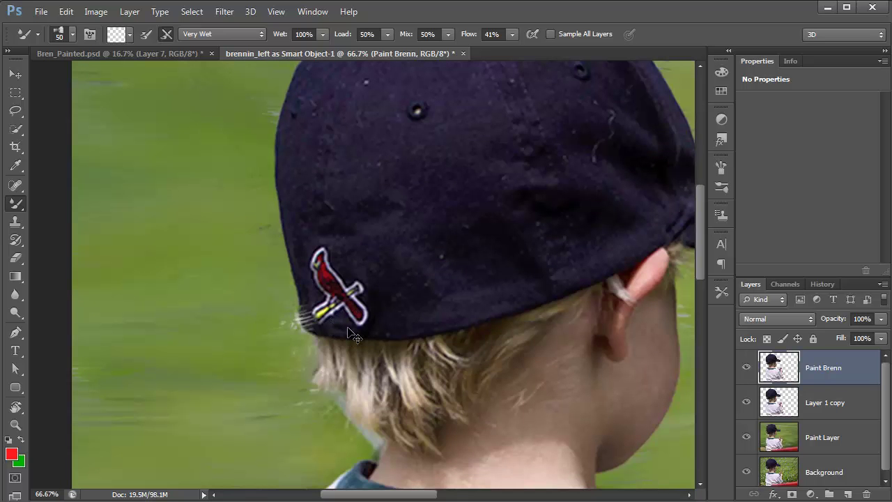
{"action": "left_click", "coordinate": [823, 439]}
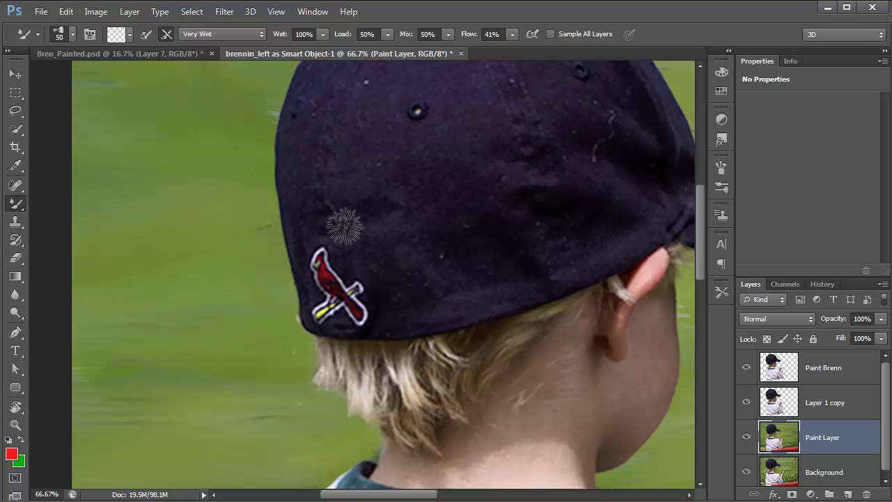
- Smooth the leftover marks in the grass around the cap's edge and brim and beside the boy's face on the Paint Layer
{"action": "left_click_drag", "start_coordinate": [327, 241], "coordinate": [368, 373]}
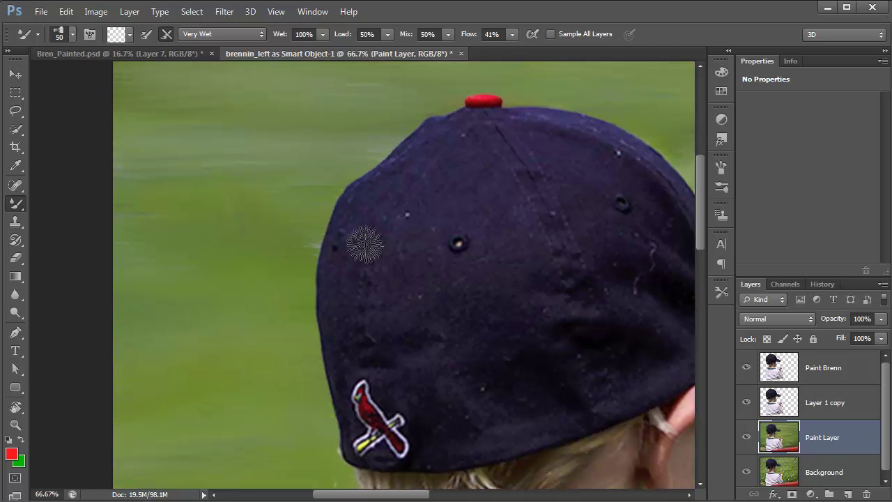
{"action": "scroll", "coordinate": [432, 268], "scroll_direction": "right", "scroll_amount": 10}
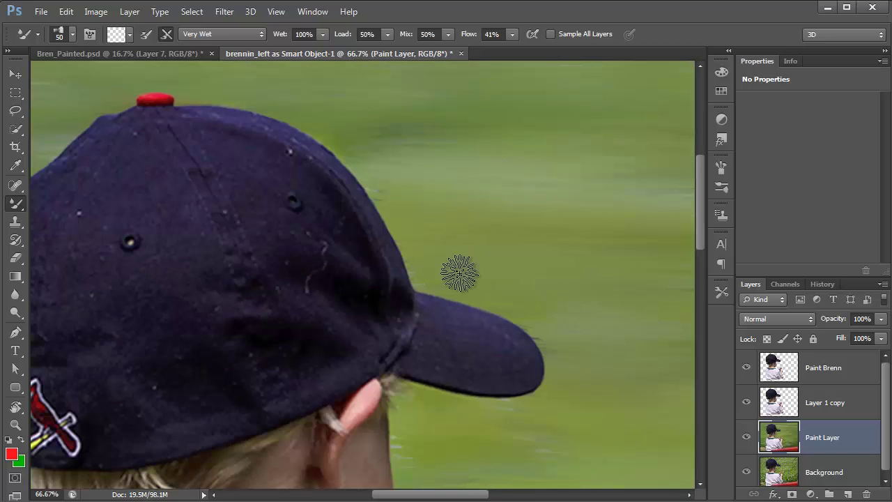
{"action": "left_click_drag", "start_coordinate": [436, 154], "coordinate": [372, 3]}
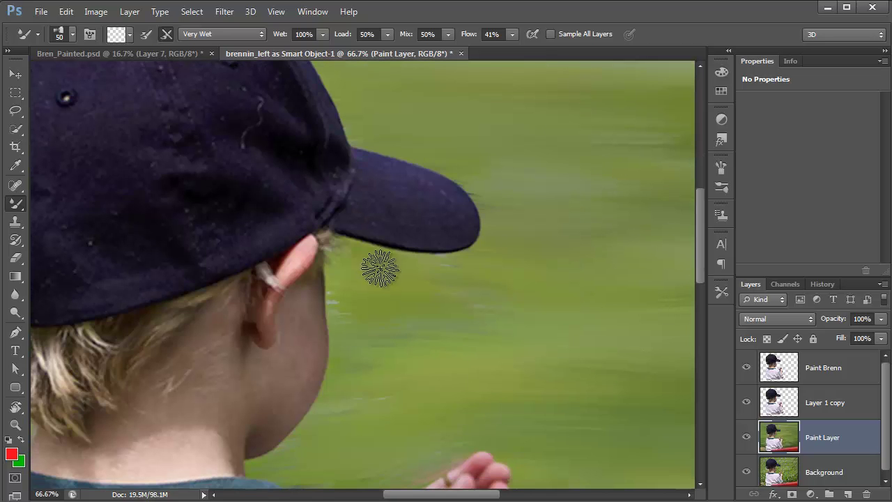
{"action": "mouse_move", "coordinate": [378, 271]}
{"action": "left_mouse_down"}
{"action": "mouse_move", "coordinate": [340, 295]}
{"action": "mouse_move", "coordinate": [360, 355]}
{"action": "mouse_move", "coordinate": [352, 403]}
{"action": "mouse_move", "coordinate": [361, 253]}
{"action": "left_mouse_up"}
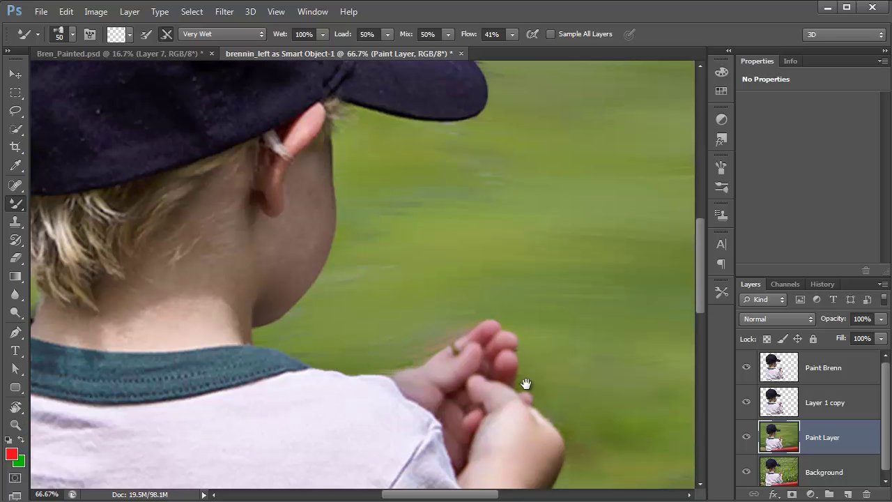
{"action": "left_click_drag", "start_coordinate": [446, 214], "coordinate": [418, 17]}
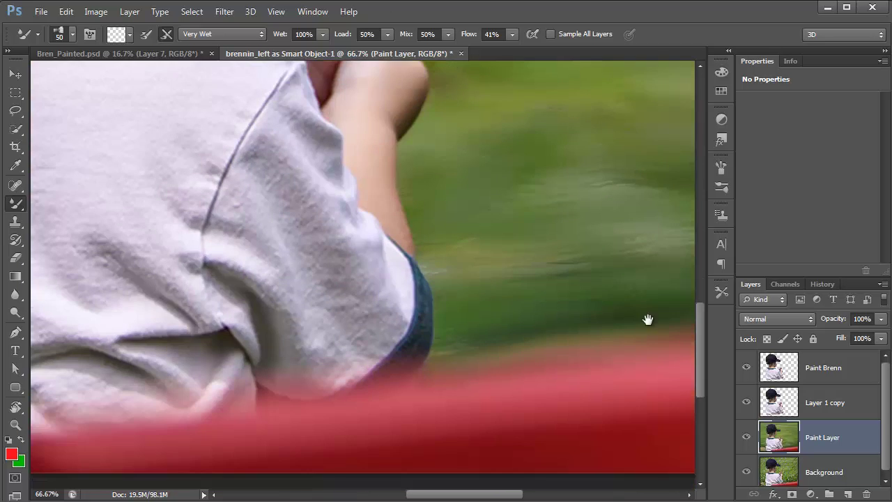
{"action": "left_click_drag", "start_coordinate": [647, 318], "coordinate": [535, 292]}
{"action": "mouse_move", "coordinate": [330, 95]}
{"action": "left_mouse_down"}
{"action": "mouse_move", "coordinate": [430, 215]}
{"action": "mouse_move", "coordinate": [397, 340]}
{"action": "left_mouse_up"}
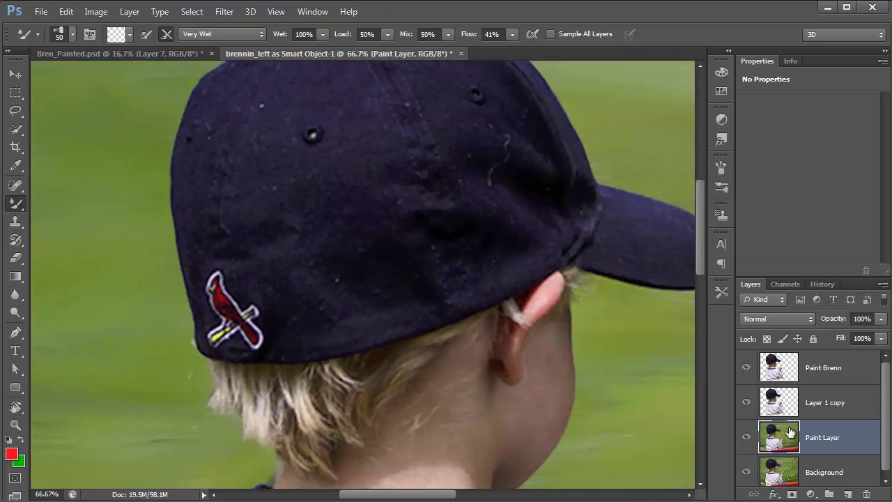
- Smooth the fabric texture, lint and seams across the cap's crown with the Mixer Brush on the topmost layer
{"action": "left_click", "coordinate": [769, 364]}
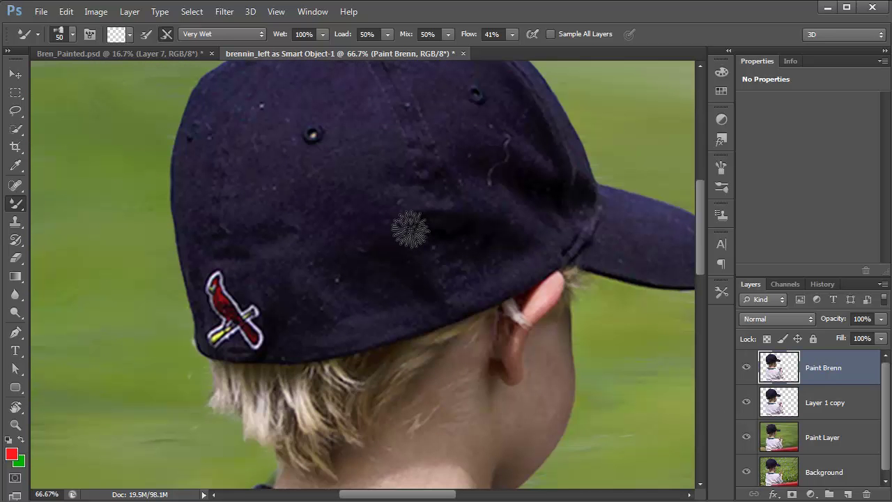
{"action": "left_click_drag", "start_coordinate": [424, 199], "coordinate": [434, 317]}
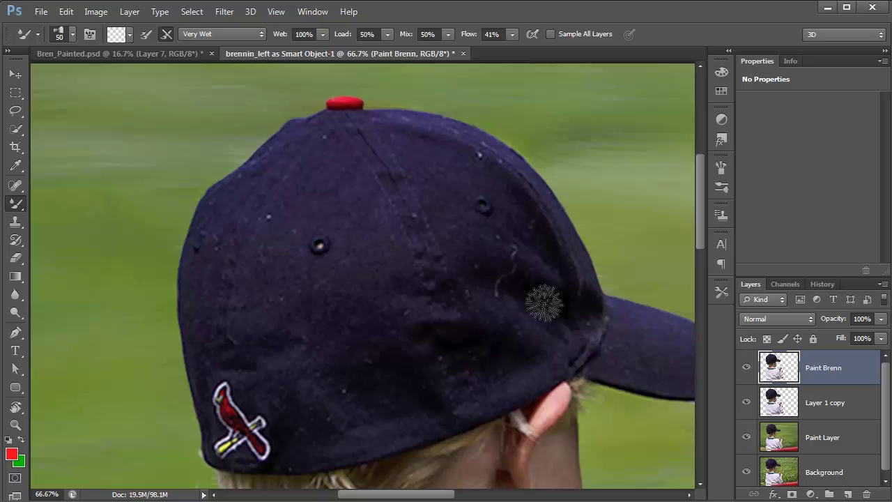
{"action": "mouse_move", "coordinate": [544, 304]}
{"action": "left_mouse_down"}
{"action": "mouse_move", "coordinate": [486, 266]}
{"action": "mouse_move", "coordinate": [540, 299]}
{"action": "mouse_move", "coordinate": [484, 281]}
{"action": "mouse_move", "coordinate": [560, 303]}
{"action": "mouse_move", "coordinate": [470, 273]}
{"action": "mouse_move", "coordinate": [545, 296]}
{"action": "mouse_move", "coordinate": [498, 283]}
{"action": "mouse_move", "coordinate": [520, 361]}
{"action": "mouse_move", "coordinate": [504, 363]}
{"action": "mouse_move", "coordinate": [490, 345]}
{"action": "mouse_move", "coordinate": [499, 329]}
{"action": "mouse_move", "coordinate": [501, 342]}
{"action": "mouse_move", "coordinate": [462, 312]}
{"action": "mouse_move", "coordinate": [536, 349]}
{"action": "mouse_move", "coordinate": [517, 349]}
{"action": "mouse_move", "coordinate": [427, 296]}
{"action": "mouse_move", "coordinate": [440, 295]}
{"action": "mouse_move", "coordinate": [411, 290]}
{"action": "mouse_move", "coordinate": [435, 295]}
{"action": "mouse_move", "coordinate": [446, 352]}
{"action": "mouse_move", "coordinate": [414, 332]}
{"action": "mouse_move", "coordinate": [490, 371]}
{"action": "mouse_move", "coordinate": [454, 372]}
{"action": "mouse_move", "coordinate": [468, 384]}
{"action": "mouse_move", "coordinate": [456, 375]}
{"action": "mouse_move", "coordinate": [456, 388]}
{"action": "mouse_move", "coordinate": [450, 382]}
{"action": "mouse_move", "coordinate": [494, 386]}
{"action": "mouse_move", "coordinate": [525, 373]}
{"action": "mouse_move", "coordinate": [480, 391]}
{"action": "mouse_move", "coordinate": [485, 385]}
{"action": "mouse_move", "coordinate": [435, 365]}
{"action": "mouse_move", "coordinate": [472, 388]}
{"action": "mouse_move", "coordinate": [431, 370]}
{"action": "mouse_move", "coordinate": [391, 373]}
{"action": "mouse_move", "coordinate": [439, 413]}
{"action": "mouse_move", "coordinate": [413, 369]}
{"action": "mouse_move", "coordinate": [429, 414]}
{"action": "mouse_move", "coordinate": [298, 423]}
{"action": "mouse_move", "coordinate": [281, 400]}
{"action": "mouse_move", "coordinate": [311, 430]}
{"action": "mouse_move", "coordinate": [283, 438]}
{"action": "mouse_move", "coordinate": [299, 435]}
{"action": "mouse_move", "coordinate": [300, 420]}
{"action": "mouse_move", "coordinate": [351, 425]}
{"action": "mouse_move", "coordinate": [366, 397]}
{"action": "mouse_move", "coordinate": [362, 386]}
{"action": "mouse_move", "coordinate": [357, 409]}
{"action": "mouse_move", "coordinate": [318, 414]}
{"action": "mouse_move", "coordinate": [313, 399]}
{"action": "mouse_move", "coordinate": [379, 412]}
{"action": "mouse_move", "coordinate": [391, 352]}
{"action": "mouse_move", "coordinate": [367, 360]}
{"action": "mouse_move", "coordinate": [361, 338]}
{"action": "mouse_move", "coordinate": [363, 358]}
{"action": "mouse_move", "coordinate": [358, 325]}
{"action": "mouse_move", "coordinate": [307, 319]}
{"action": "mouse_move", "coordinate": [335, 341]}
{"action": "mouse_move", "coordinate": [293, 365]}
{"action": "mouse_move", "coordinate": [336, 354]}
{"action": "mouse_move", "coordinate": [287, 365]}
{"action": "mouse_move", "coordinate": [387, 363]}
{"action": "mouse_move", "coordinate": [343, 360]}
{"action": "mouse_move", "coordinate": [362, 370]}
{"action": "mouse_move", "coordinate": [299, 384]}
{"action": "mouse_move", "coordinate": [265, 359]}
{"action": "mouse_move", "coordinate": [237, 363]}
{"action": "mouse_move", "coordinate": [283, 349]}
{"action": "mouse_move", "coordinate": [219, 325]}
{"action": "mouse_move", "coordinate": [253, 323]}
{"action": "mouse_move", "coordinate": [281, 299]}
{"action": "mouse_move", "coordinate": [228, 288]}
{"action": "mouse_move", "coordinate": [220, 298]}
{"action": "mouse_move", "coordinate": [261, 374]}
{"action": "mouse_move", "coordinate": [222, 394]}
{"action": "mouse_move", "coordinate": [203, 377]}
{"action": "mouse_move", "coordinate": [193, 292]}
{"action": "mouse_move", "coordinate": [199, 342]}
{"action": "mouse_move", "coordinate": [211, 247]}
{"action": "mouse_move", "coordinate": [202, 246]}
{"action": "mouse_move", "coordinate": [213, 239]}
{"action": "mouse_move", "coordinate": [201, 269]}
{"action": "mouse_move", "coordinate": [214, 232]}
{"action": "mouse_move", "coordinate": [245, 223]}
{"action": "mouse_move", "coordinate": [236, 272]}
{"action": "mouse_move", "coordinate": [243, 235]}
{"action": "mouse_move", "coordinate": [281, 167]}
{"action": "mouse_move", "coordinate": [213, 211]}
{"action": "mouse_move", "coordinate": [279, 173]}
{"action": "mouse_move", "coordinate": [276, 217]}
{"action": "left_mouse_up"}
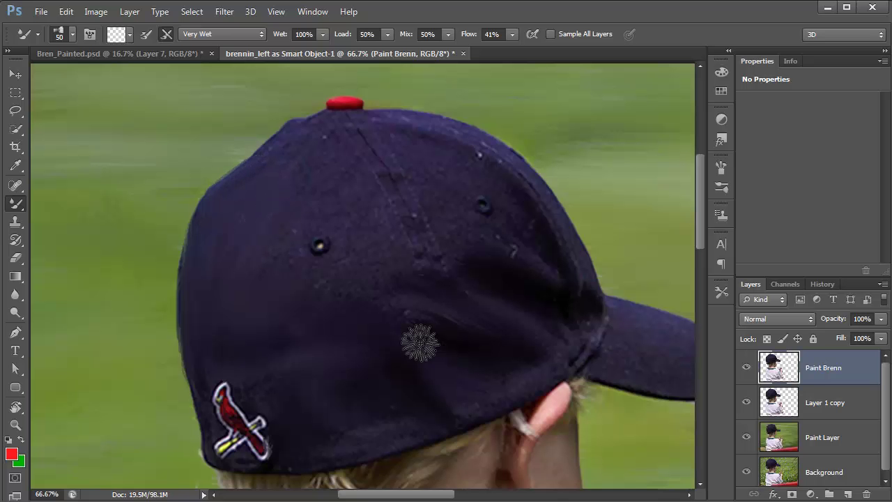
{"action": "left_click_drag", "start_coordinate": [292, 407], "coordinate": [314, 408]}
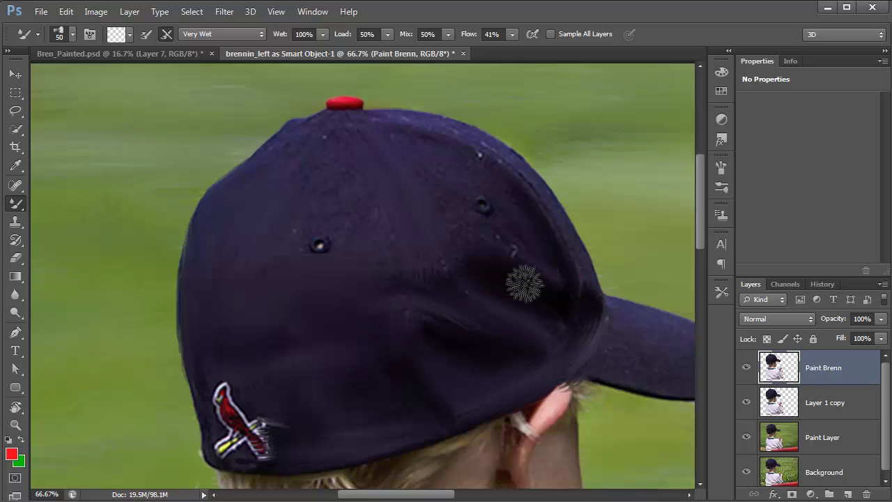
{"action": "left_click_drag", "start_coordinate": [542, 281], "coordinate": [501, 246]}
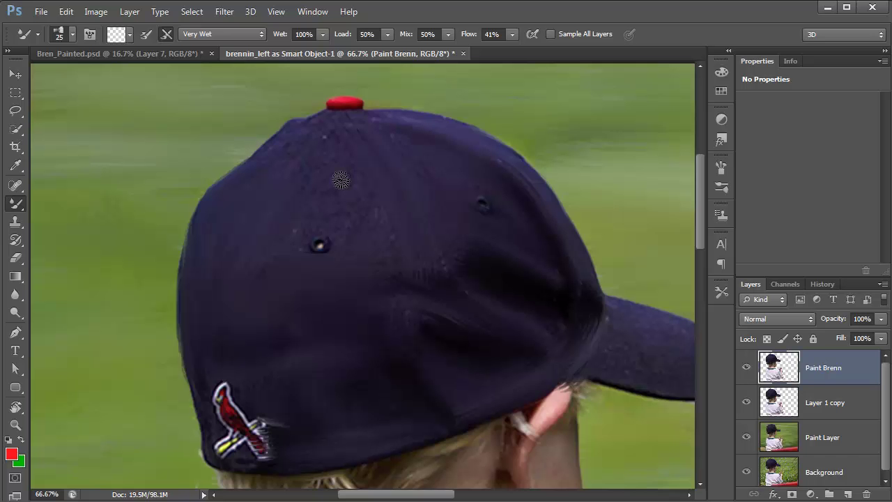
{"action": "key", "text": "bracketright"}
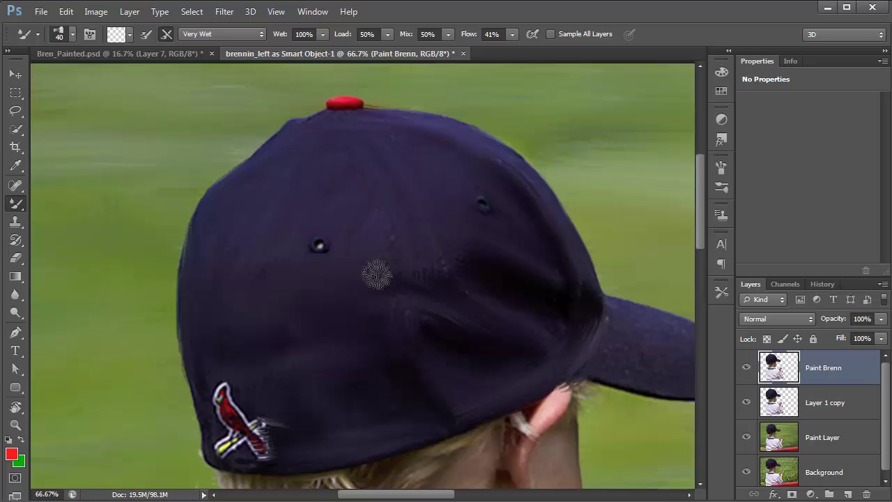
- Smear the cardinal logo on the cap into soft painted strokes with the Mixer Brush at size 20
{"action": "left_click", "coordinate": [229, 418], "text": "ctrl"}
{"action": "left_click", "coordinate": [237, 411], "text": "ctrl"}
{"action": "left_click_drag", "start_coordinate": [272, 354], "coordinate": [303, 208]}
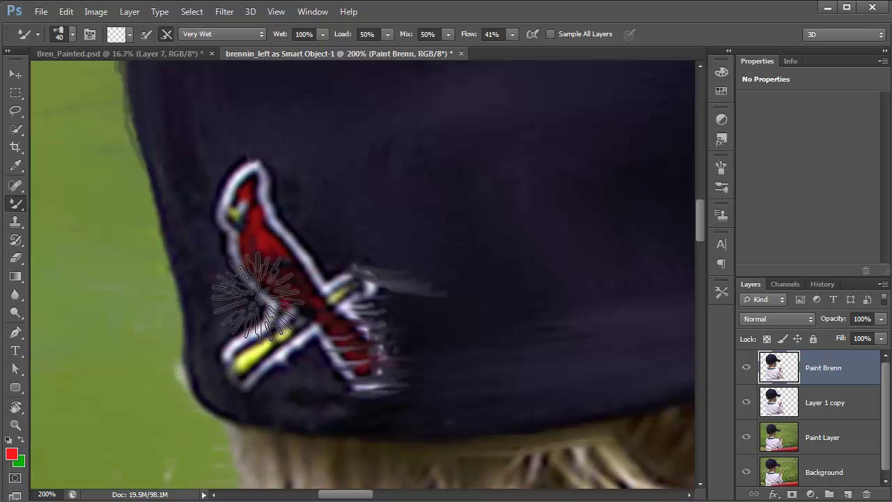
{"action": "key", "text": "bracketleft"}
{"action": "key", "text": "bracketleft"}
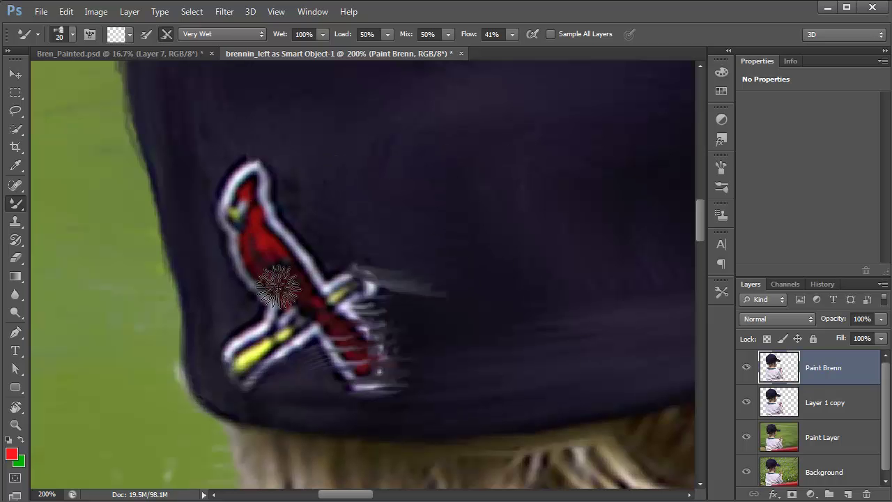
{"action": "mouse_move", "coordinate": [282, 327]}
{"action": "left_mouse_down"}
{"action": "mouse_move", "coordinate": [242, 360]}
{"action": "mouse_move", "coordinate": [348, 287]}
{"action": "mouse_move", "coordinate": [340, 303]}
{"action": "mouse_move", "coordinate": [224, 375]}
{"action": "mouse_move", "coordinate": [267, 338]}
{"action": "mouse_move", "coordinate": [291, 347]}
{"action": "mouse_move", "coordinate": [294, 331]}
{"action": "mouse_move", "coordinate": [355, 290]}
{"action": "mouse_move", "coordinate": [357, 369]}
{"action": "mouse_move", "coordinate": [344, 359]}
{"action": "mouse_move", "coordinate": [347, 343]}
{"action": "mouse_move", "coordinate": [347, 359]}
{"action": "mouse_move", "coordinate": [375, 383]}
{"action": "mouse_move", "coordinate": [285, 288]}
{"action": "mouse_move", "coordinate": [245, 214]}
{"action": "mouse_move", "coordinate": [291, 283]}
{"action": "mouse_move", "coordinate": [230, 183]}
{"action": "mouse_move", "coordinate": [272, 256]}
{"action": "mouse_move", "coordinate": [232, 161]}
{"action": "mouse_move", "coordinate": [247, 179]}
{"action": "mouse_move", "coordinate": [242, 229]}
{"action": "mouse_move", "coordinate": [321, 311]}
{"action": "mouse_move", "coordinate": [273, 204]}
{"action": "mouse_move", "coordinate": [358, 307]}
{"action": "mouse_move", "coordinate": [307, 280]}
{"action": "mouse_move", "coordinate": [267, 197]}
{"action": "mouse_move", "coordinate": [314, 293]}
{"action": "mouse_move", "coordinate": [242, 199]}
{"action": "mouse_move", "coordinate": [289, 134]}
{"action": "mouse_move", "coordinate": [247, 211]}
{"action": "mouse_move", "coordinate": [245, 182]}
{"action": "mouse_move", "coordinate": [246, 241]}
{"action": "mouse_move", "coordinate": [248, 190]}
{"action": "mouse_move", "coordinate": [293, 324]}
{"action": "mouse_move", "coordinate": [261, 262]}
{"action": "mouse_move", "coordinate": [240, 355]}
{"action": "mouse_move", "coordinate": [205, 359]}
{"action": "mouse_move", "coordinate": [386, 289]}
{"action": "mouse_move", "coordinate": [372, 315]}
{"action": "mouse_move", "coordinate": [280, 343]}
{"action": "mouse_move", "coordinate": [453, 266]}
{"action": "mouse_move", "coordinate": [345, 318]}
{"action": "mouse_move", "coordinate": [336, 342]}
{"action": "mouse_move", "coordinate": [378, 375]}
{"action": "mouse_move", "coordinate": [378, 389]}
{"action": "mouse_move", "coordinate": [289, 235]}
{"action": "mouse_move", "coordinate": [289, 183]}
{"action": "mouse_move", "coordinate": [284, 273]}
{"action": "mouse_move", "coordinate": [253, 184]}
{"action": "mouse_move", "coordinate": [277, 239]}
{"action": "mouse_move", "coordinate": [237, 180]}
{"action": "mouse_move", "coordinate": [252, 214]}
{"action": "mouse_move", "coordinate": [285, 212]}
{"action": "mouse_move", "coordinate": [341, 230]}
{"action": "left_mouse_up"}
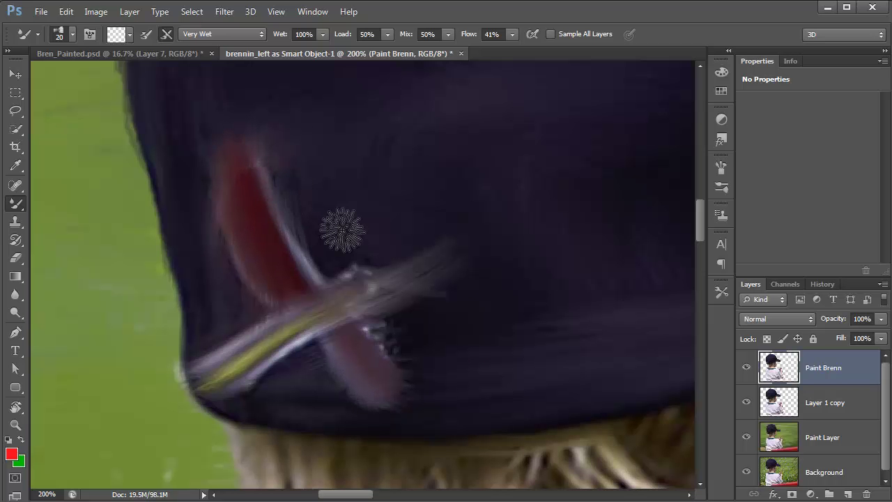
- Blend the cap's two eyelets into the surrounding fabric with the Mixer Brush
{"action": "key", "text": "ctrl+minus"}
{"action": "key", "text": "ctrl+minus"}
{"action": "key", "text": "ctrl+minus"}
{"action": "key", "text": "ctrl+minus"}
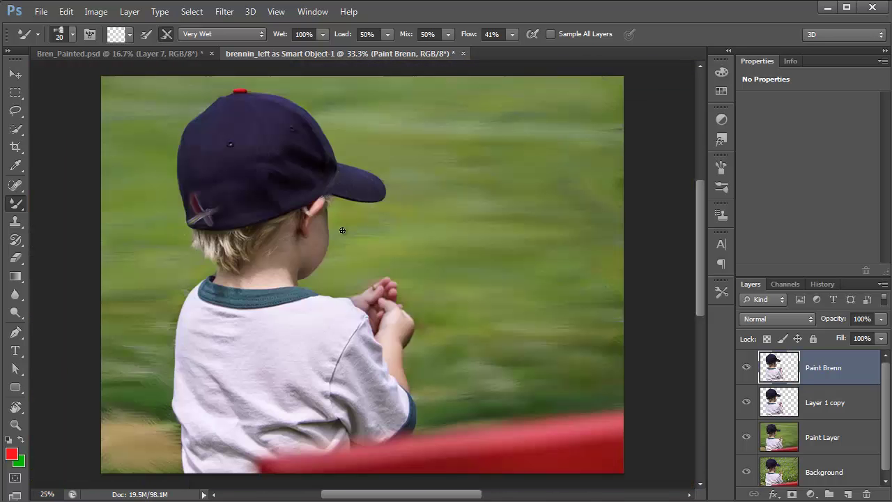
{"action": "left_click", "coordinate": [315, 168]}
{"action": "left_click", "coordinate": [286, 161]}
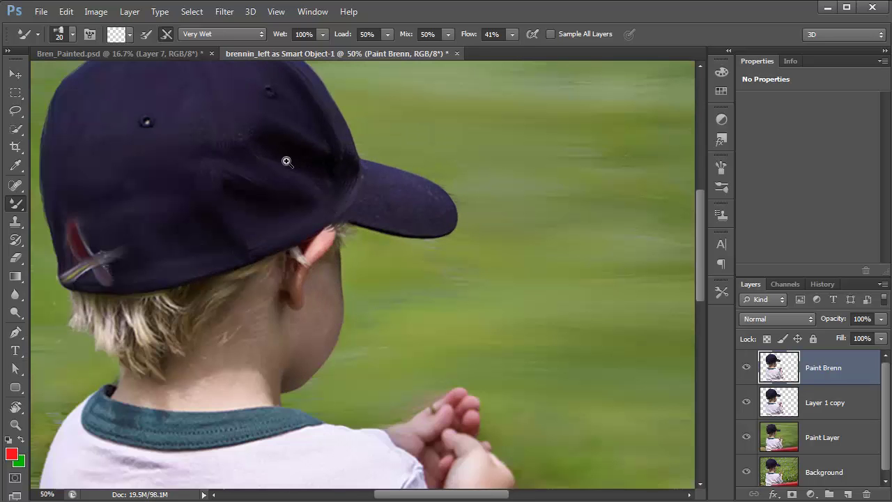
{"action": "left_click", "coordinate": [214, 168]}
{"action": "left_click_drag", "start_coordinate": [121, 122], "coordinate": [324, 252]}
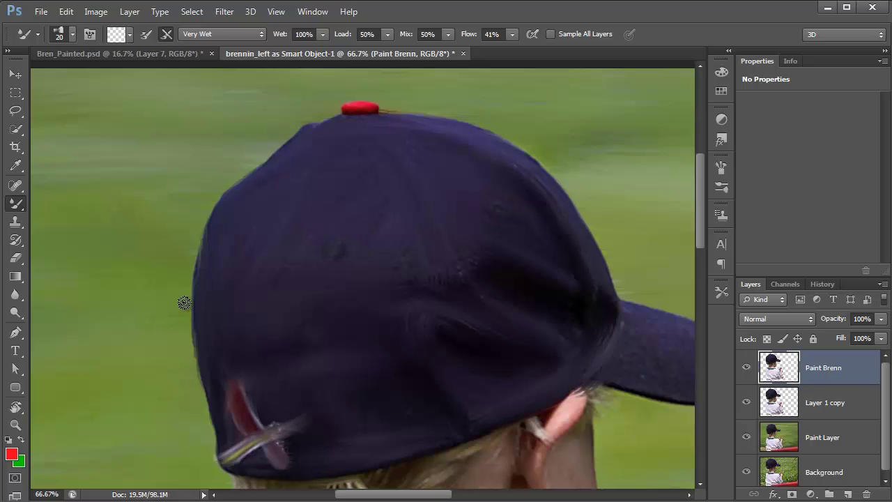
- Paint black dots at the cap's two eyelet positions with the Brush tool, and soften them with the Mixer Brush
{"action": "left_click", "coordinate": [17, 211]}
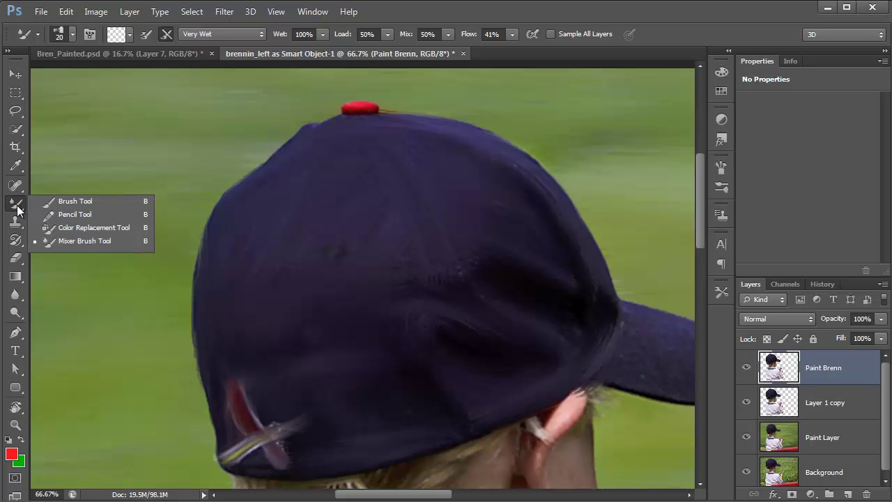
{"action": "left_click", "coordinate": [73, 201]}
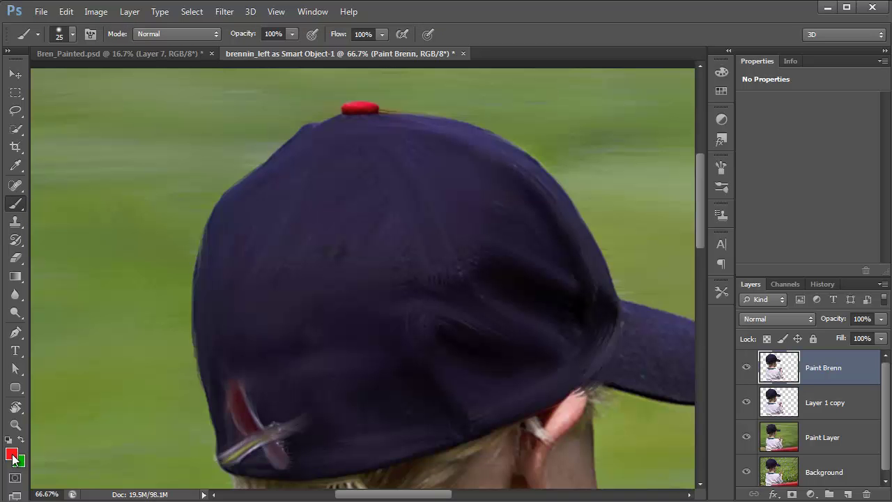
{"action": "left_click", "coordinate": [12, 454]}
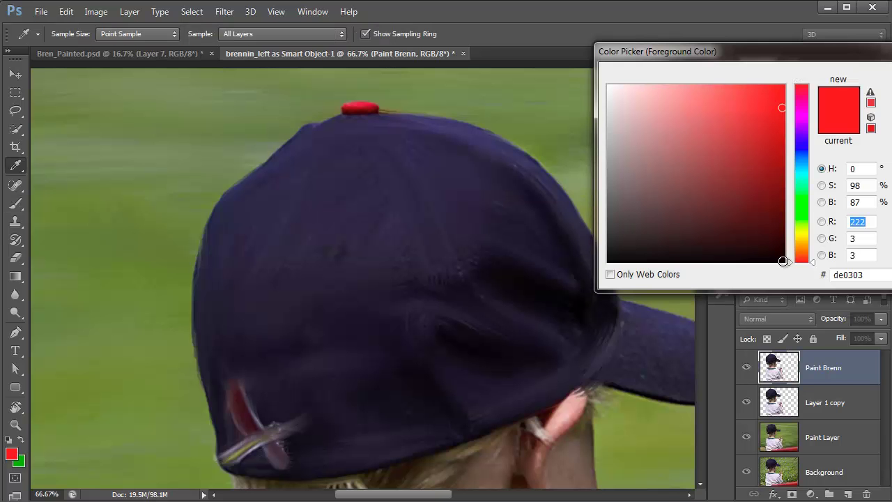
{"action": "left_click", "coordinate": [782, 261]}
{"action": "key", "text": "Return"}
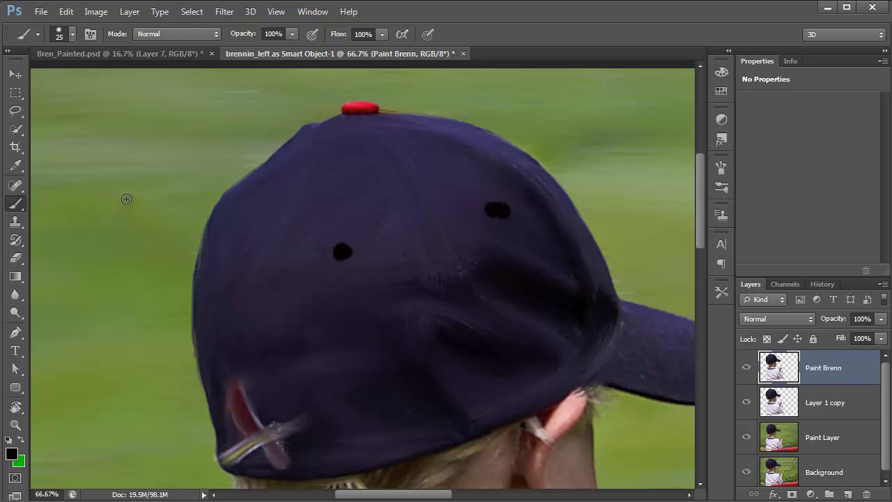
{"action": "right_click", "coordinate": [17, 207]}
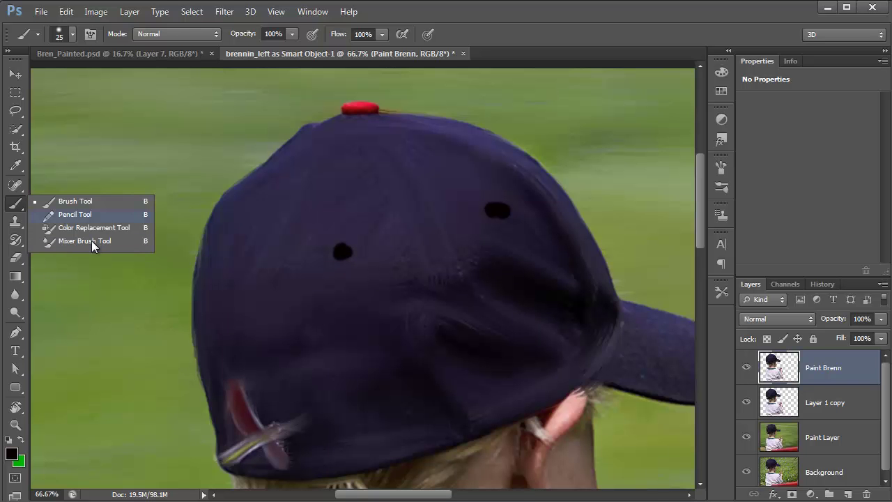
{"action": "left_click", "coordinate": [92, 241]}
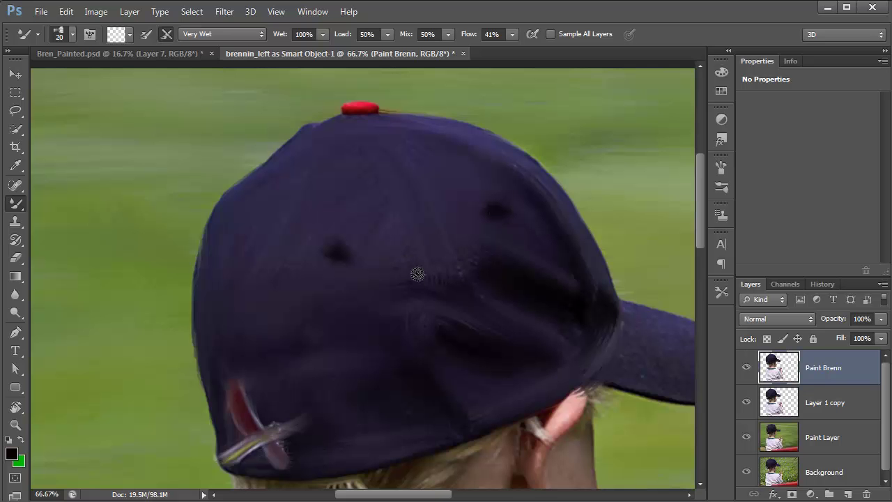
- Smooth the folds at the front of the cap and the brim with the Mixer Brush at size 40
{"action": "key", "text": "bracketright"}
{"action": "key", "text": "bracketright"}
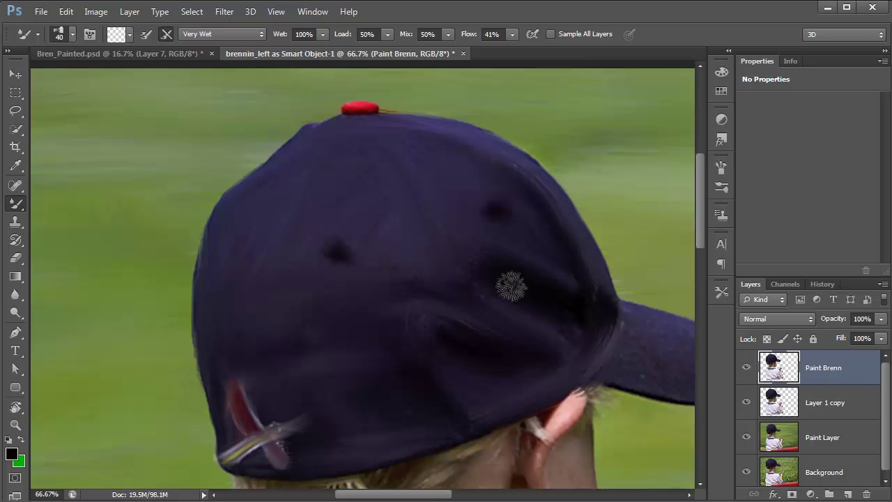
{"action": "left_click_drag", "start_coordinate": [508, 353], "coordinate": [271, 260]}
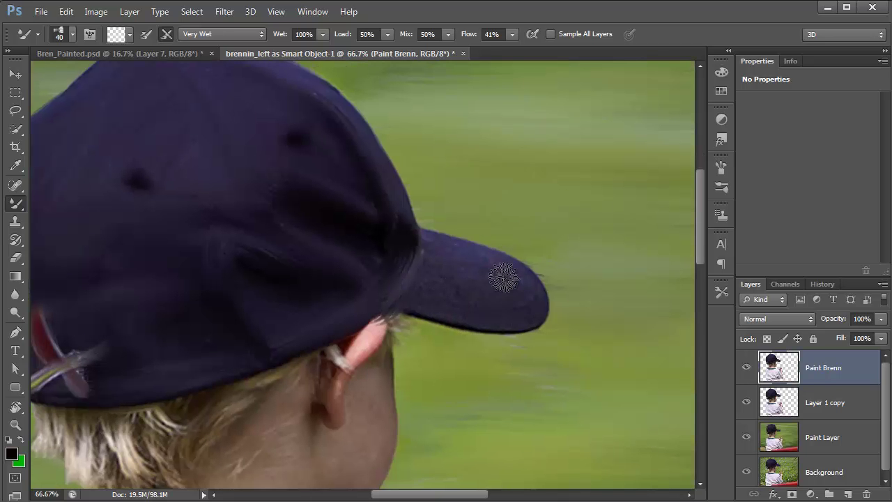
{"action": "mouse_move", "coordinate": [459, 293]}
{"action": "left_mouse_down"}
{"action": "mouse_move", "coordinate": [468, 263]}
{"action": "mouse_move", "coordinate": [489, 266]}
{"action": "mouse_move", "coordinate": [529, 297]}
{"action": "mouse_move", "coordinate": [503, 315]}
{"action": "mouse_move", "coordinate": [536, 319]}
{"action": "mouse_move", "coordinate": [449, 312]}
{"action": "mouse_move", "coordinate": [497, 283]}
{"action": "mouse_move", "coordinate": [437, 285]}
{"action": "mouse_move", "coordinate": [437, 255]}
{"action": "mouse_move", "coordinate": [494, 272]}
{"action": "mouse_move", "coordinate": [417, 253]}
{"action": "mouse_move", "coordinate": [467, 273]}
{"action": "mouse_move", "coordinate": [476, 263]}
{"action": "mouse_move", "coordinate": [431, 245]}
{"action": "mouse_move", "coordinate": [499, 264]}
{"action": "mouse_move", "coordinate": [437, 249]}
{"action": "mouse_move", "coordinate": [454, 287]}
{"action": "mouse_move", "coordinate": [519, 304]}
{"action": "left_mouse_up"}
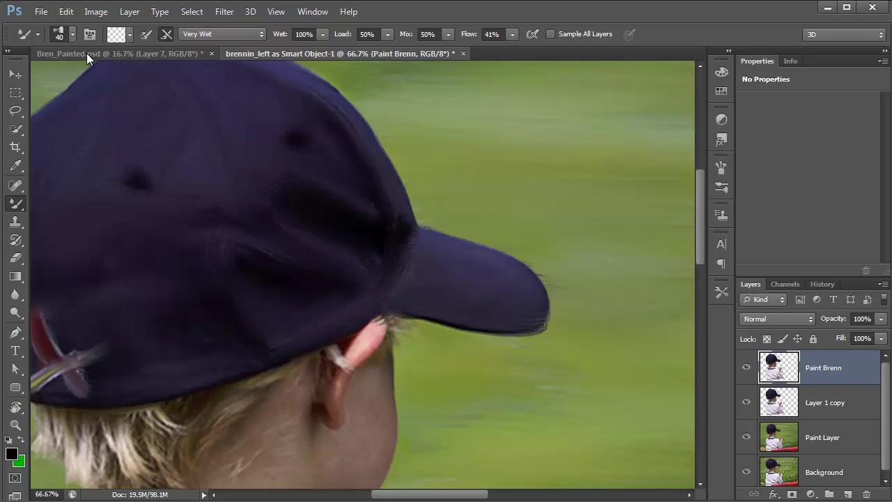
- Load the Mixer Brush with near-white faf8f8, choose the Dry preset and reduce the brush size to 25
{"action": "left_click", "coordinate": [125, 38]}
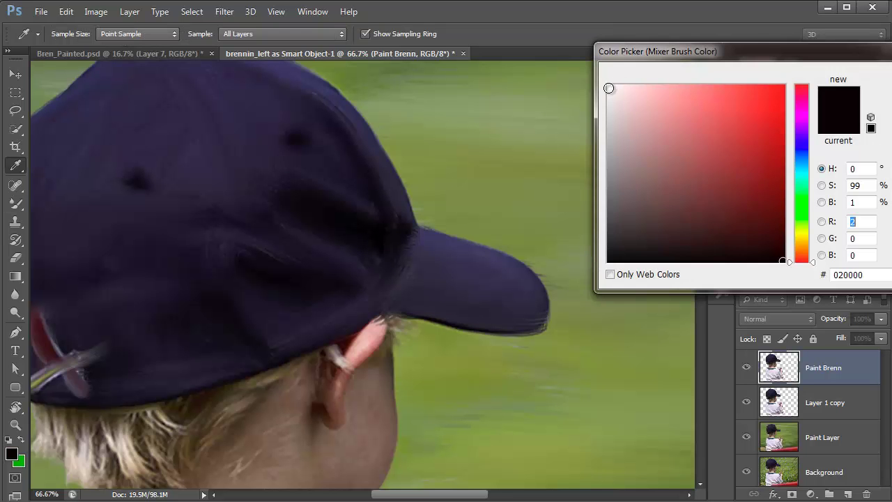
{"action": "left_click_drag", "start_coordinate": [561, 85], "coordinate": [319, 59]}
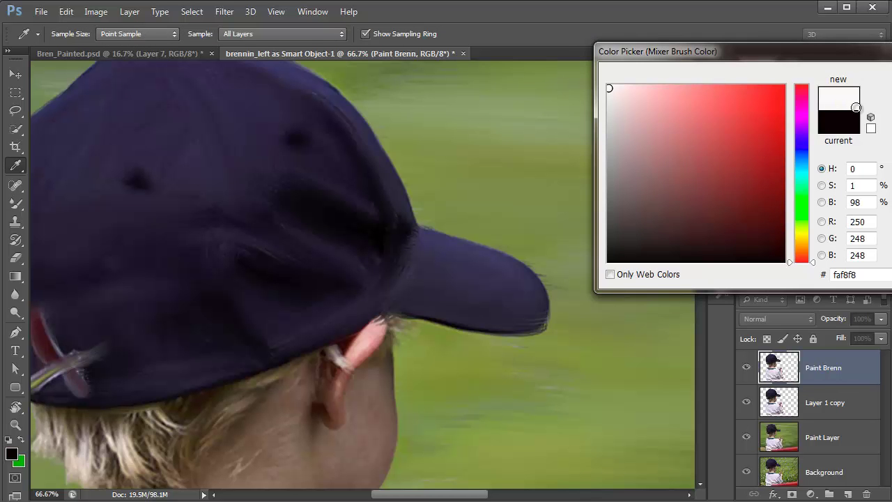
{"action": "key", "text": "Return"}
{"action": "left_click", "coordinate": [222, 33]}
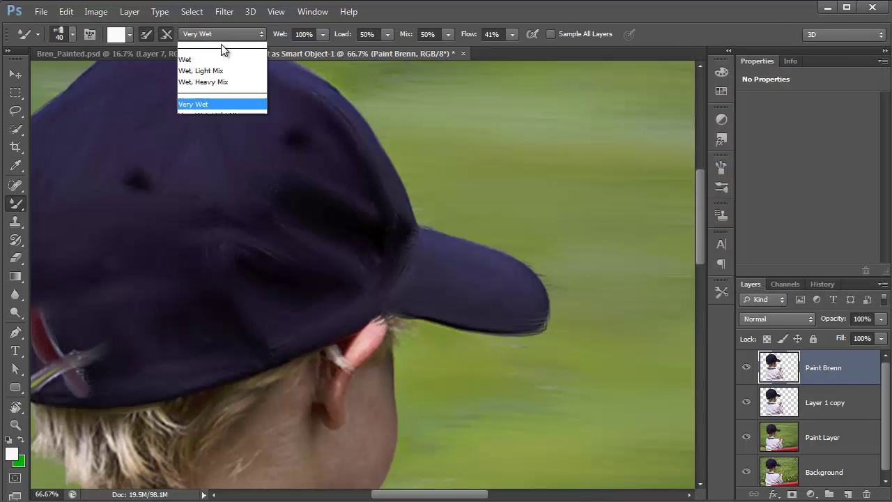
{"action": "left_click", "coordinate": [205, 71]}
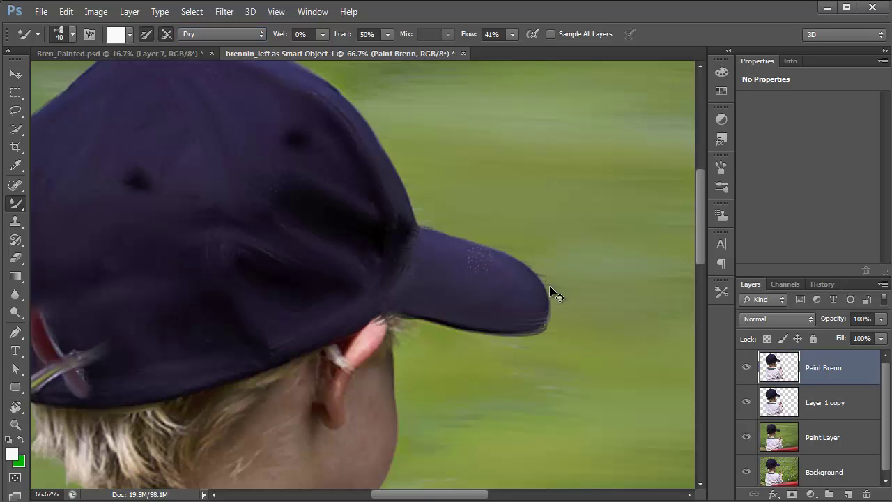
{"action": "key", "text": "bracketleft"}
- Paint a near-white highlight along the upper edge of the brim with the flow set to 19%
{"action": "mouse_move", "coordinate": [488, 257]}
{"action": "left_mouse_down"}
{"action": "mouse_move", "coordinate": [424, 240]}
{"action": "mouse_move", "coordinate": [482, 281]}
{"action": "left_mouse_up"}
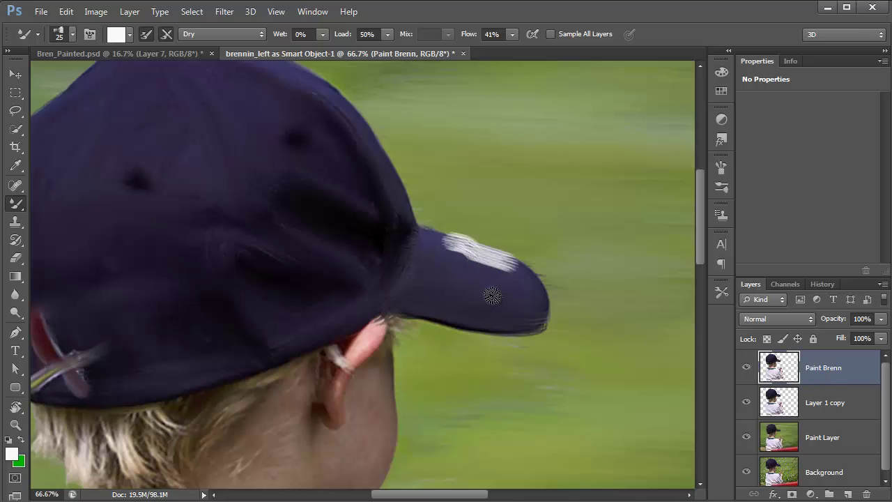
{"action": "key", "text": "ctrl+z"}
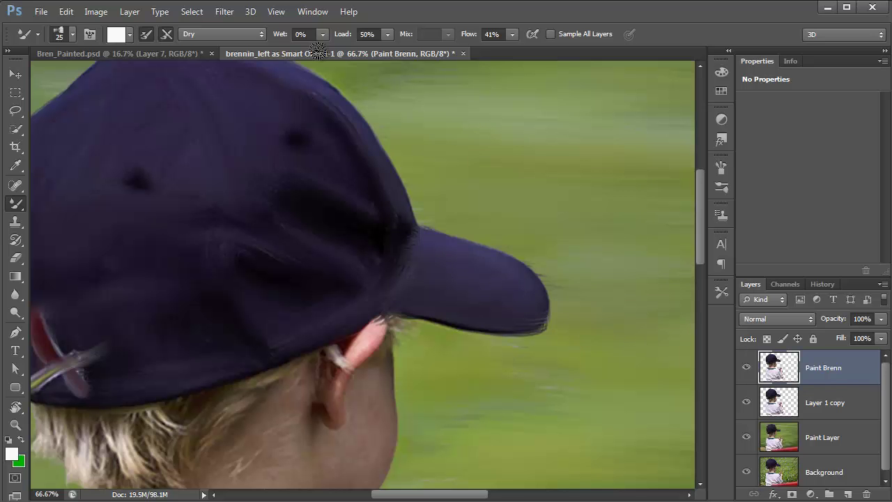
{"action": "left_click", "coordinate": [512, 35]}
{"action": "left_click_drag", "start_coordinate": [512, 49], "coordinate": [496, 49]}
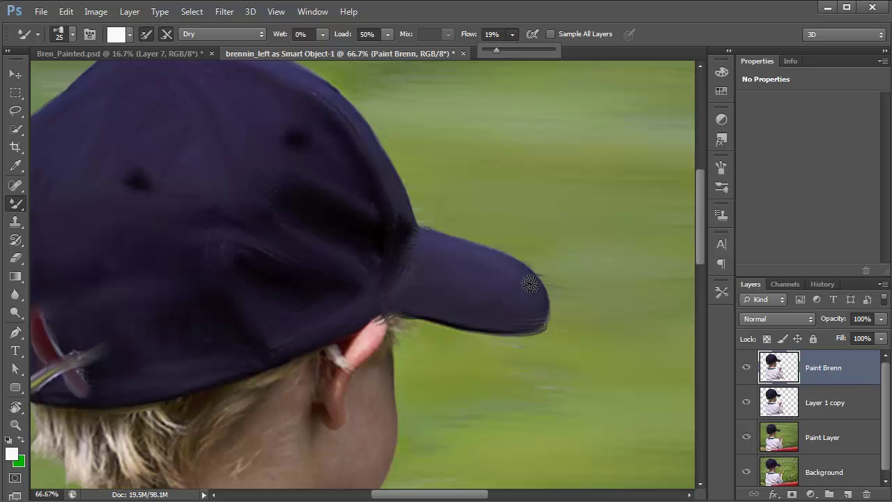
{"action": "mouse_move", "coordinate": [490, 265]}
{"action": "left_mouse_down"}
{"action": "mouse_move", "coordinate": [486, 283]}
{"action": "mouse_move", "coordinate": [527, 301]}
{"action": "left_mouse_up"}
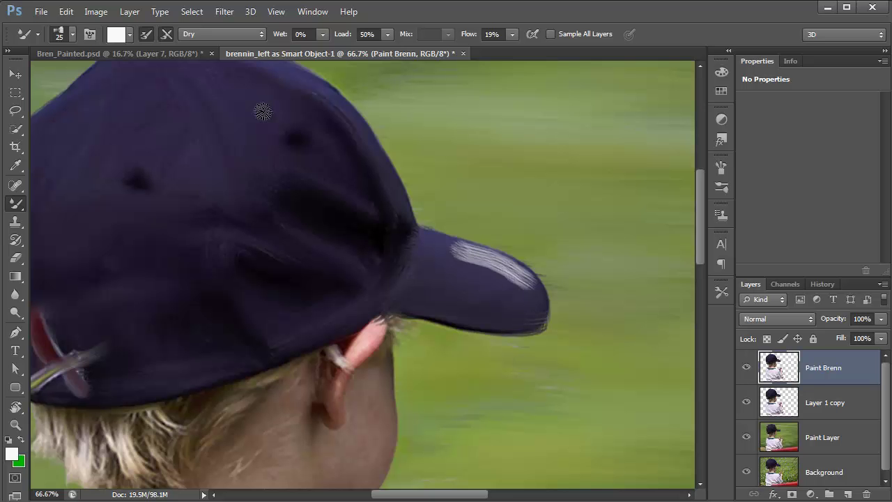
- Turn off reloading the brush after each stroke and try to blend the brim highlight with the Dry preset at size 40
{"action": "left_click", "coordinate": [206, 36]}
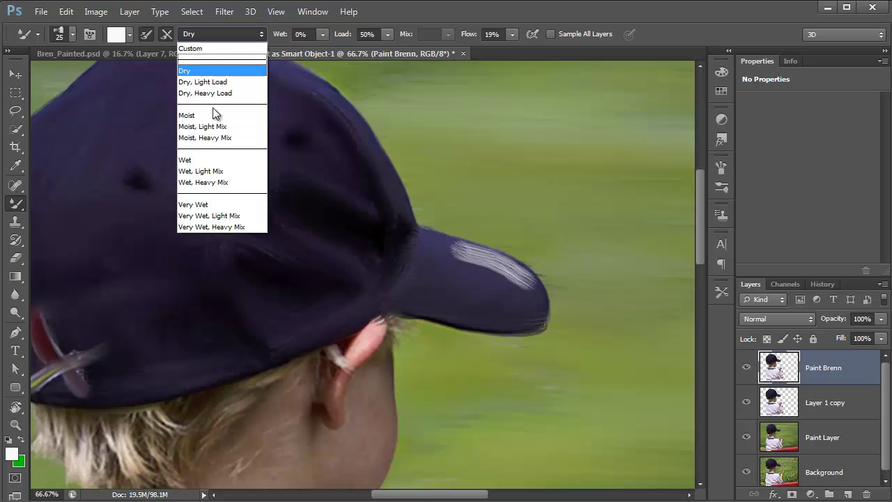
{"action": "left_click", "coordinate": [146, 32]}
{"action": "left_click", "coordinate": [147, 35]}
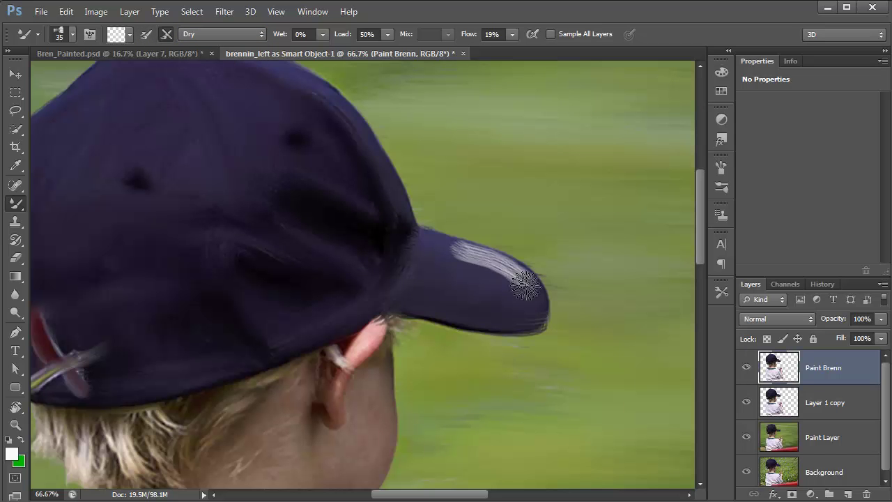
{"action": "key", "text": "bracketright"}
{"action": "mouse_move", "coordinate": [524, 286]}
{"action": "left_mouse_down"}
{"action": "mouse_move", "coordinate": [433, 253]}
{"action": "mouse_move", "coordinate": [532, 281]}
{"action": "mouse_move", "coordinate": [478, 269]}
{"action": "mouse_move", "coordinate": [516, 277]}
{"action": "mouse_move", "coordinate": [476, 253]}
{"action": "mouse_move", "coordinate": [435, 261]}
{"action": "mouse_move", "coordinate": [450, 252]}
{"action": "mouse_move", "coordinate": [499, 270]}
{"action": "left_mouse_up"}
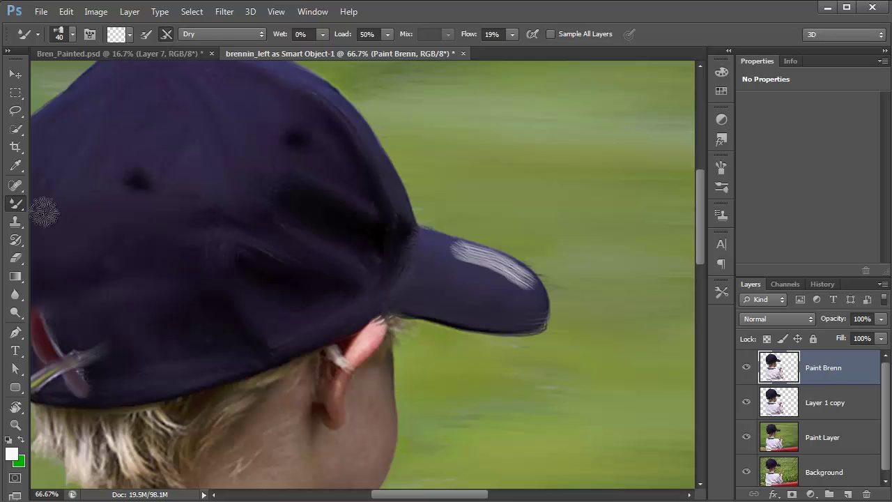
- Blend the white highlight into the brim using the Very Wet preset at size 30 with 41% flow
{"action": "left_click", "coordinate": [167, 33]}
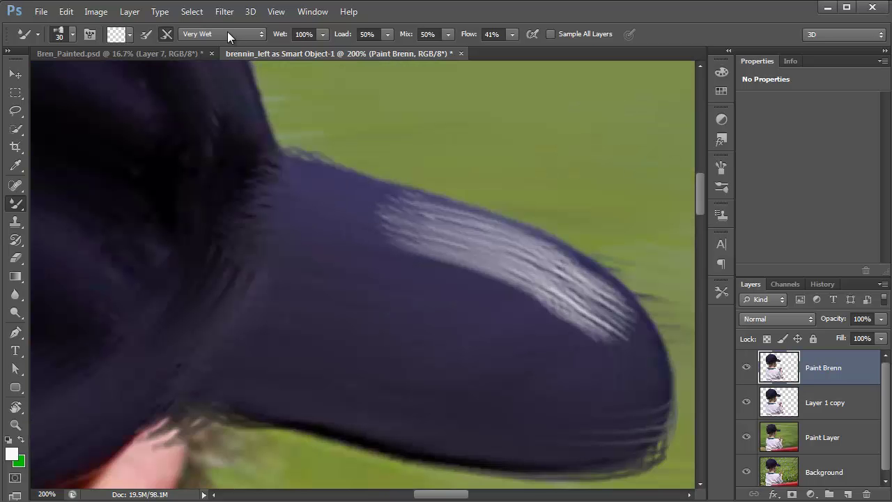
{"action": "left_click_drag", "start_coordinate": [450, 233], "coordinate": [373, 215]}
{"action": "mouse_move", "coordinate": [483, 270]}
{"action": "left_mouse_down"}
{"action": "mouse_move", "coordinate": [617, 319]}
{"action": "mouse_move", "coordinate": [603, 308]}
{"action": "mouse_move", "coordinate": [505, 297]}
{"action": "mouse_move", "coordinate": [612, 315]}
{"action": "mouse_move", "coordinate": [504, 262]}
{"action": "mouse_move", "coordinate": [339, 254]}
{"action": "mouse_move", "coordinate": [368, 233]}
{"action": "mouse_move", "coordinate": [578, 334]}
{"action": "mouse_move", "coordinate": [630, 348]}
{"action": "mouse_move", "coordinate": [310, 252]}
{"action": "mouse_move", "coordinate": [414, 286]}
{"action": "mouse_move", "coordinate": [513, 283]}
{"action": "mouse_move", "coordinate": [512, 268]}
{"action": "mouse_move", "coordinate": [314, 207]}
{"action": "mouse_move", "coordinate": [476, 227]}
{"action": "mouse_move", "coordinate": [274, 216]}
{"action": "mouse_move", "coordinate": [470, 267]}
{"action": "mouse_move", "coordinate": [441, 230]}
{"action": "mouse_move", "coordinate": [271, 217]}
{"action": "mouse_move", "coordinate": [589, 293]}
{"action": "mouse_move", "coordinate": [651, 370]}
{"action": "mouse_move", "coordinate": [616, 385]}
{"action": "mouse_move", "coordinate": [626, 382]}
{"action": "mouse_move", "coordinate": [513, 347]}
{"action": "mouse_move", "coordinate": [510, 329]}
{"action": "mouse_move", "coordinate": [374, 258]}
{"action": "left_mouse_up"}
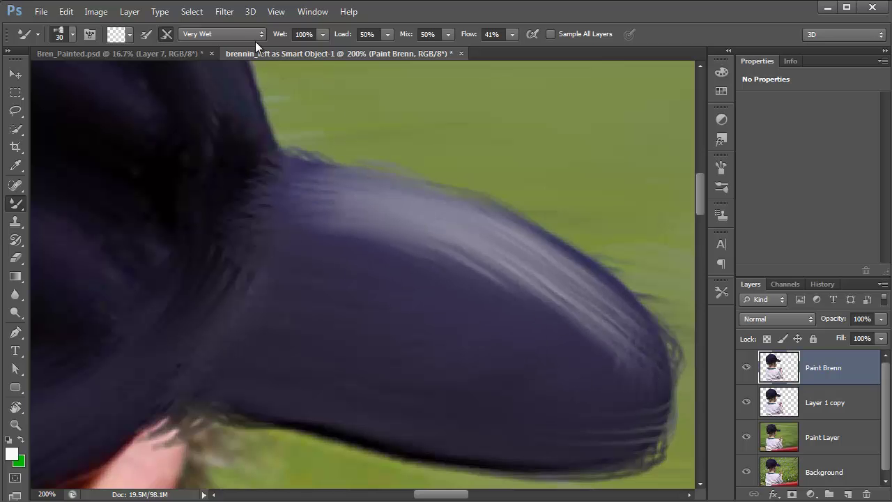
{"action": "mouse_move", "coordinate": [390, 294]}
{"action": "left_mouse_down"}
{"action": "mouse_move", "coordinate": [544, 341]}
{"action": "mouse_move", "coordinate": [579, 372]}
{"action": "mouse_move", "coordinate": [418, 258]}
{"action": "mouse_move", "coordinate": [523, 358]}
{"action": "mouse_move", "coordinate": [567, 351]}
{"action": "mouse_move", "coordinate": [538, 318]}
{"action": "mouse_move", "coordinate": [398, 341]}
{"action": "mouse_move", "coordinate": [568, 276]}
{"action": "mouse_move", "coordinate": [529, 347]}
{"action": "mouse_move", "coordinate": [586, 370]}
{"action": "mouse_move", "coordinate": [520, 341]}
{"action": "mouse_move", "coordinate": [592, 370]}
{"action": "mouse_move", "coordinate": [623, 350]}
{"action": "mouse_move", "coordinate": [360, 299]}
{"action": "mouse_move", "coordinate": [355, 255]}
{"action": "mouse_move", "coordinate": [330, 204]}
{"action": "mouse_move", "coordinate": [357, 278]}
{"action": "mouse_move", "coordinate": [460, 251]}
{"action": "mouse_move", "coordinate": [427, 291]}
{"action": "mouse_move", "coordinate": [433, 268]}
{"action": "mouse_move", "coordinate": [627, 349]}
{"action": "mouse_move", "coordinate": [604, 320]}
{"action": "mouse_move", "coordinate": [404, 228]}
{"action": "mouse_move", "coordinate": [357, 230]}
{"action": "mouse_move", "coordinate": [354, 208]}
{"action": "mouse_move", "coordinate": [592, 323]}
{"action": "mouse_move", "coordinate": [495, 267]}
{"action": "mouse_move", "coordinate": [312, 211]}
{"action": "mouse_move", "coordinate": [444, 251]}
{"action": "mouse_move", "coordinate": [636, 344]}
{"action": "mouse_move", "coordinate": [492, 267]}
{"action": "mouse_move", "coordinate": [632, 382]}
{"action": "mouse_move", "coordinate": [589, 357]}
{"action": "mouse_move", "coordinate": [579, 302]}
{"action": "mouse_move", "coordinate": [645, 385]}
{"action": "mouse_move", "coordinate": [581, 364]}
{"action": "left_mouse_up"}
{"action": "key", "text": "ctrl+minus"}
{"action": "key", "text": "ctrl+minus"}
{"action": "key", "text": "ctrl+minus"}
{"action": "key", "text": "ctrl+minus"}
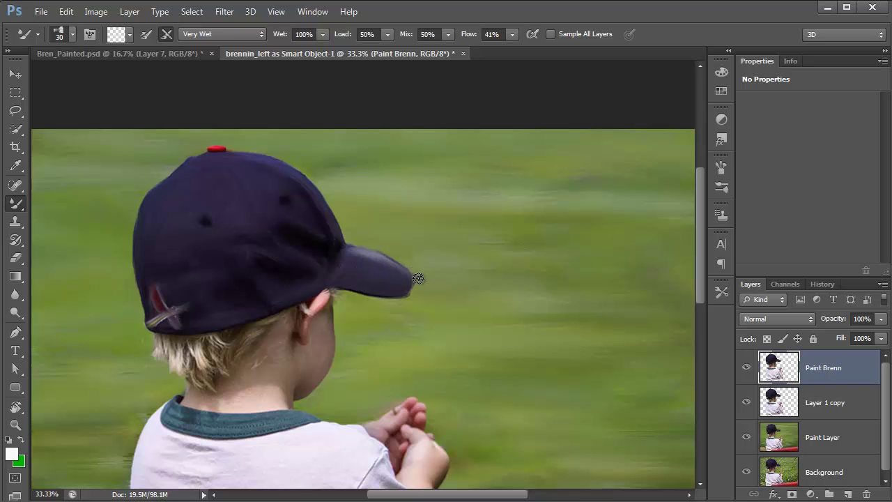
- Undo the brim-tip stroke, turn on cleaning the brush after each stroke, and try extending the brim's tip again before undoing that stroke
{"action": "key", "text": "ctrl+z"}
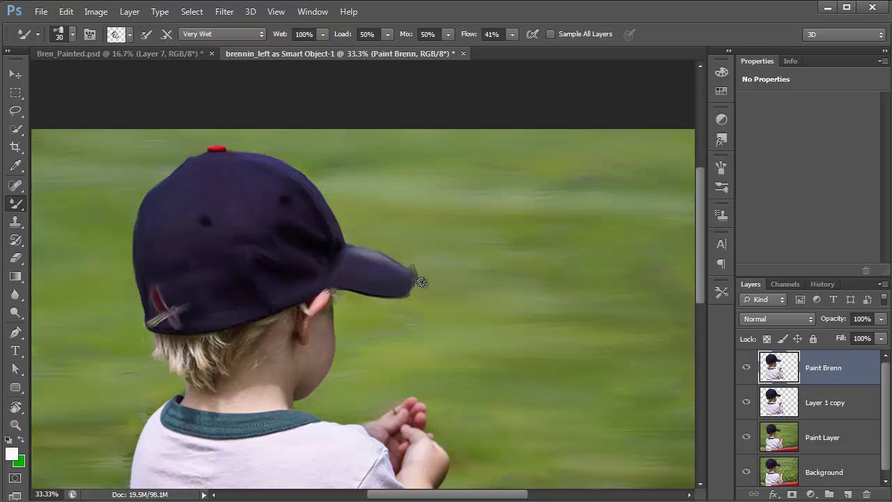
{"action": "left_click", "coordinate": [166, 33]}
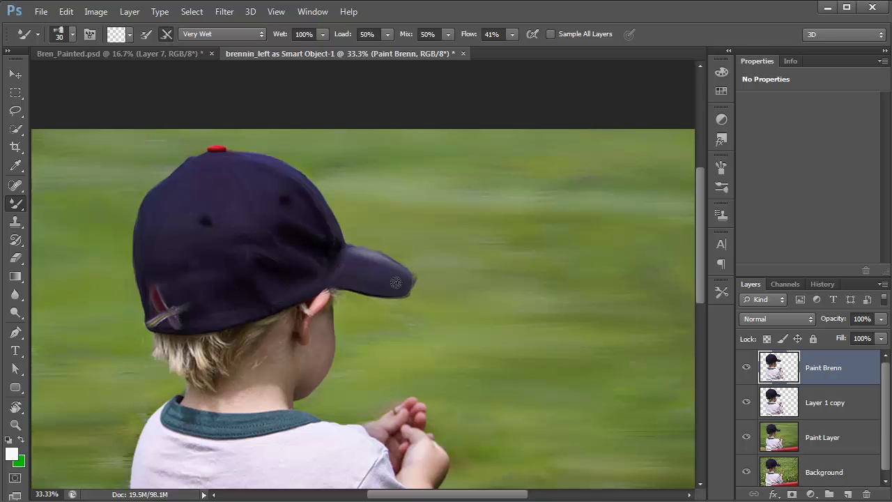
{"action": "left_click", "coordinate": [416, 288]}
{"action": "left_click", "coordinate": [414, 289]}
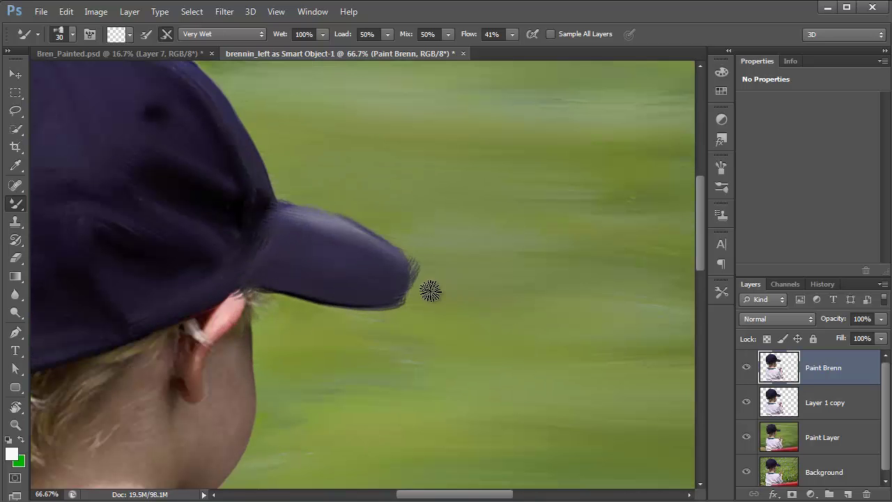
{"action": "mouse_move", "coordinate": [418, 283]}
{"action": "left_mouse_down"}
{"action": "mouse_move", "coordinate": [412, 241]}
{"action": "mouse_move", "coordinate": [412, 276]}
{"action": "left_mouse_up"}
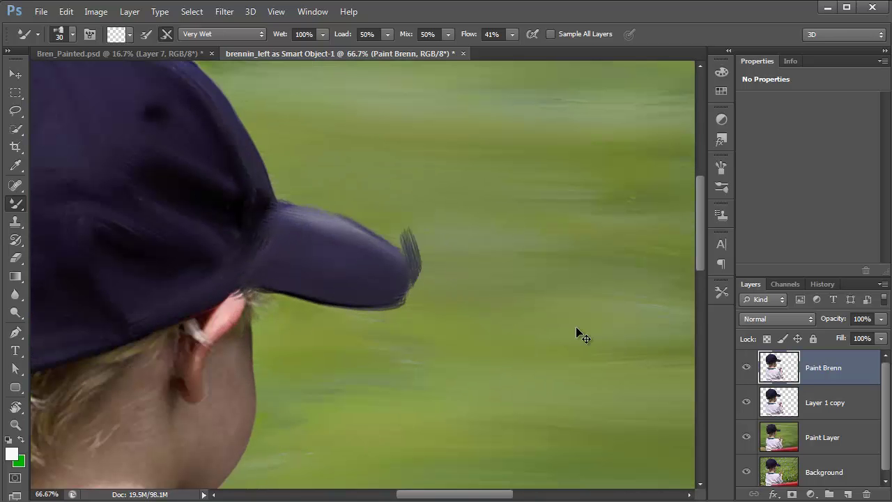
{"action": "key", "text": "ctrl+z"}
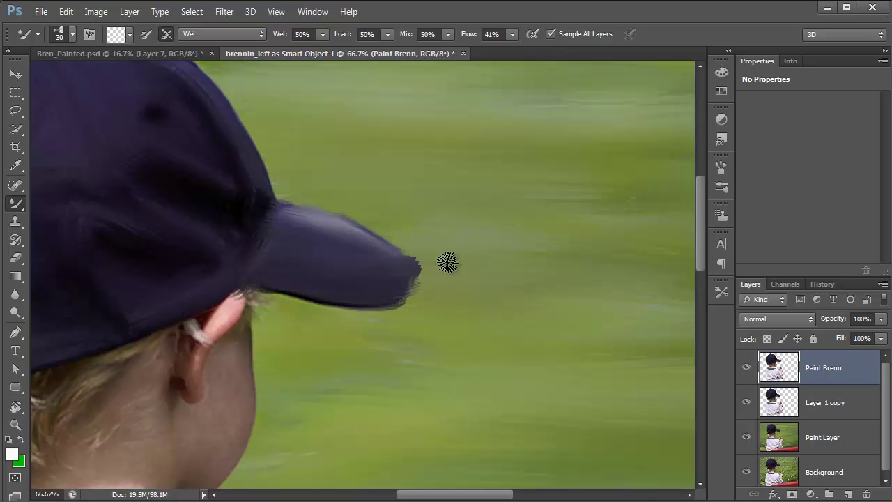
- Smooth and round the tip of the cap's brim using the Wet preset with all layers sampled
{"action": "mouse_move", "coordinate": [450, 268]}
{"action": "left_mouse_down"}
{"action": "mouse_move", "coordinate": [428, 270]}
{"action": "mouse_move", "coordinate": [421, 264]}
{"action": "mouse_move", "coordinate": [435, 261]}
{"action": "mouse_move", "coordinate": [419, 260]}
{"action": "mouse_move", "coordinate": [437, 260]}
{"action": "mouse_move", "coordinate": [427, 269]}
{"action": "mouse_move", "coordinate": [378, 269]}
{"action": "mouse_move", "coordinate": [374, 252]}
{"action": "mouse_move", "coordinate": [411, 275]}
{"action": "mouse_move", "coordinate": [415, 286]}
{"action": "mouse_move", "coordinate": [393, 299]}
{"action": "mouse_move", "coordinate": [407, 270]}
{"action": "mouse_move", "coordinate": [377, 248]}
{"action": "mouse_move", "coordinate": [376, 296]}
{"action": "mouse_move", "coordinate": [407, 288]}
{"action": "mouse_move", "coordinate": [406, 260]}
{"action": "mouse_move", "coordinate": [378, 256]}
{"action": "left_mouse_up"}
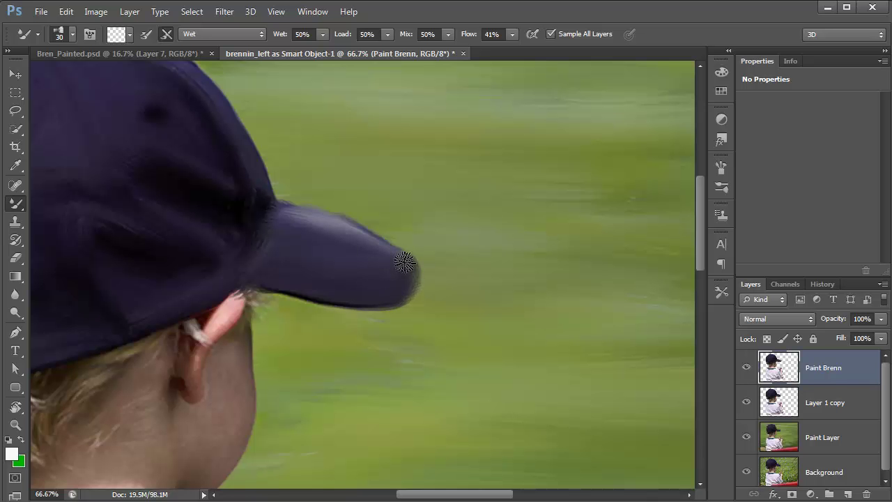
{"action": "mouse_move", "coordinate": [409, 288]}
{"action": "left_mouse_down"}
{"action": "mouse_move", "coordinate": [374, 284]}
{"action": "mouse_move", "coordinate": [387, 266]}
{"action": "left_mouse_up"}
{"action": "left_click_drag", "start_coordinate": [415, 293], "coordinate": [394, 275]}
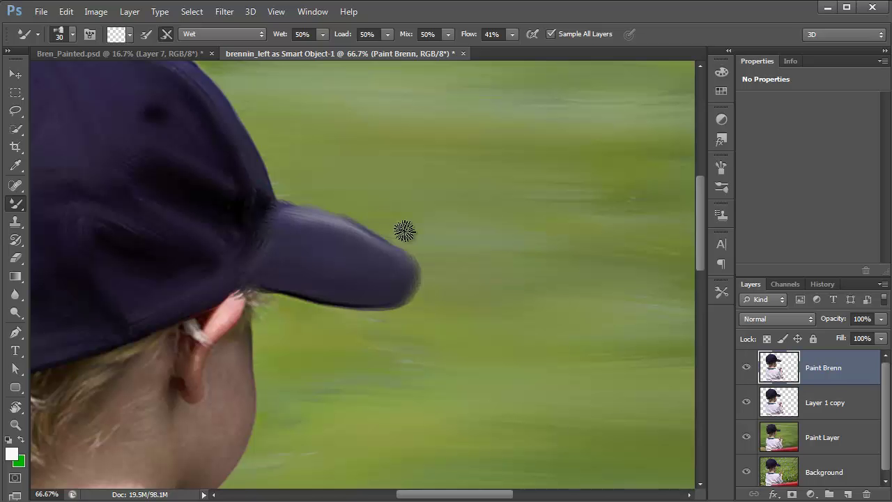
{"action": "key", "text": "ctrl+minus"}
{"action": "key", "text": "ctrl+minus"}
{"action": "key", "text": "ctrl+minus"}
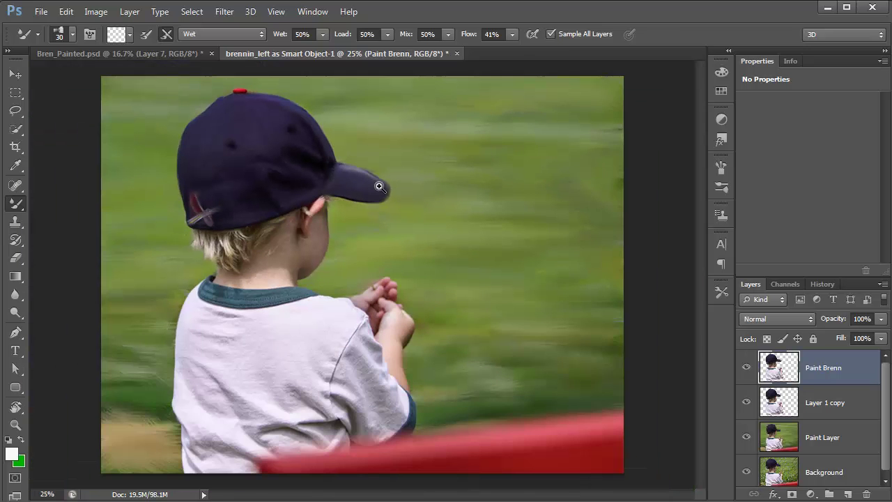
- Soften the highlight along the brim's upper edge and blend toward its tip, undoing the last stroke
{"action": "left_click", "coordinate": [380, 186], "text": "ctrl"}
{"action": "left_click", "coordinate": [379, 186], "text": "ctrl"}
{"action": "left_click", "coordinate": [384, 196], "text": "ctrl"}
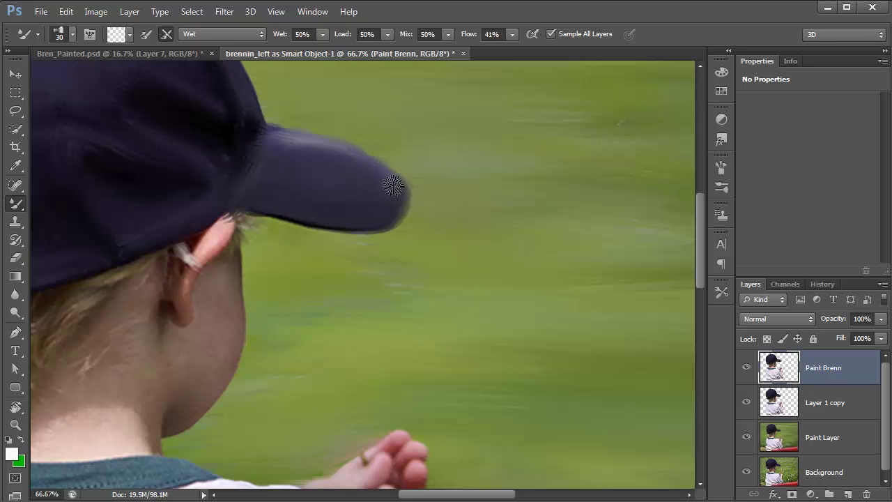
{"action": "left_click_drag", "start_coordinate": [298, 150], "coordinate": [348, 173]}
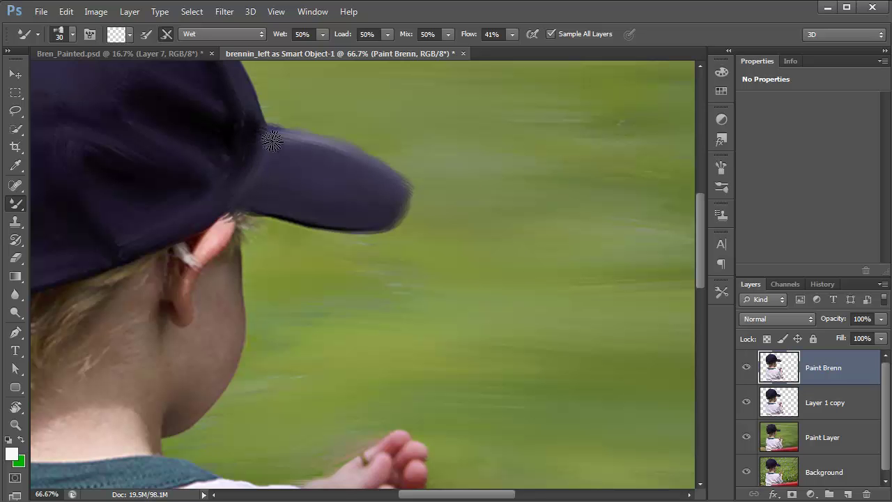
{"action": "mouse_move", "coordinate": [257, 140]}
{"action": "left_mouse_down"}
{"action": "mouse_move", "coordinate": [339, 174]}
{"action": "mouse_move", "coordinate": [343, 189]}
{"action": "mouse_move", "coordinate": [386, 187]}
{"action": "mouse_move", "coordinate": [364, 206]}
{"action": "mouse_move", "coordinate": [385, 180]}
{"action": "mouse_move", "coordinate": [395, 193]}
{"action": "mouse_move", "coordinate": [397, 213]}
{"action": "mouse_move", "coordinate": [331, 214]}
{"action": "mouse_move", "coordinate": [406, 188]}
{"action": "mouse_move", "coordinate": [446, 211]}
{"action": "mouse_move", "coordinate": [419, 167]}
{"action": "mouse_move", "coordinate": [423, 193]}
{"action": "mouse_move", "coordinate": [391, 157]}
{"action": "mouse_move", "coordinate": [446, 189]}
{"action": "left_mouse_up"}
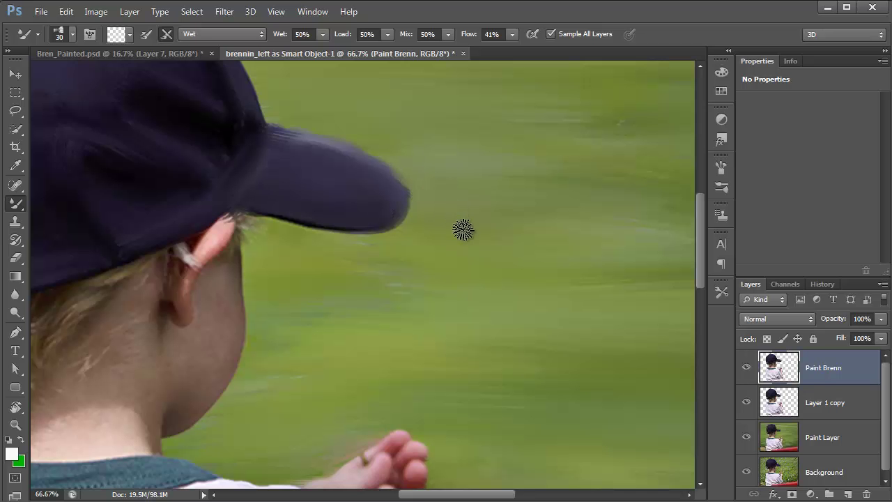
{"action": "key", "text": "ctrl+z"}
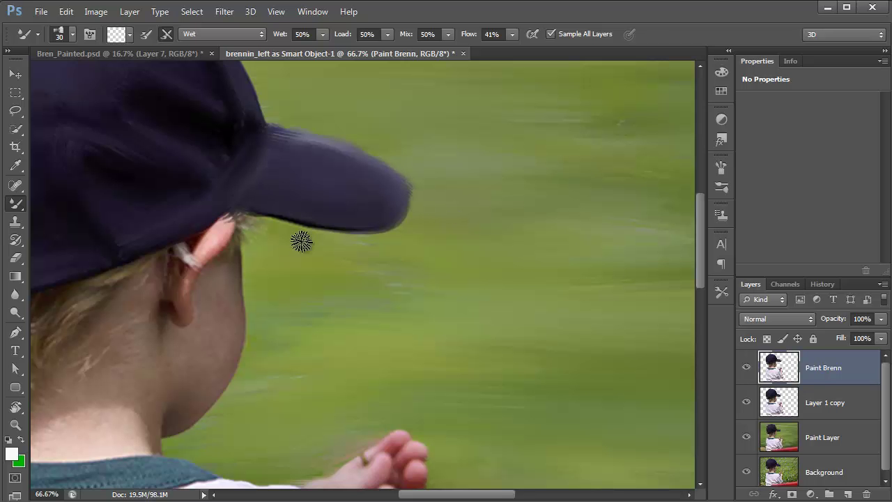
- Prepare the Mixer Brush for the hair with size 50 and sampling of all layers turned off
{"action": "left_click_drag", "start_coordinate": [421, 246], "coordinate": [531, 182]}
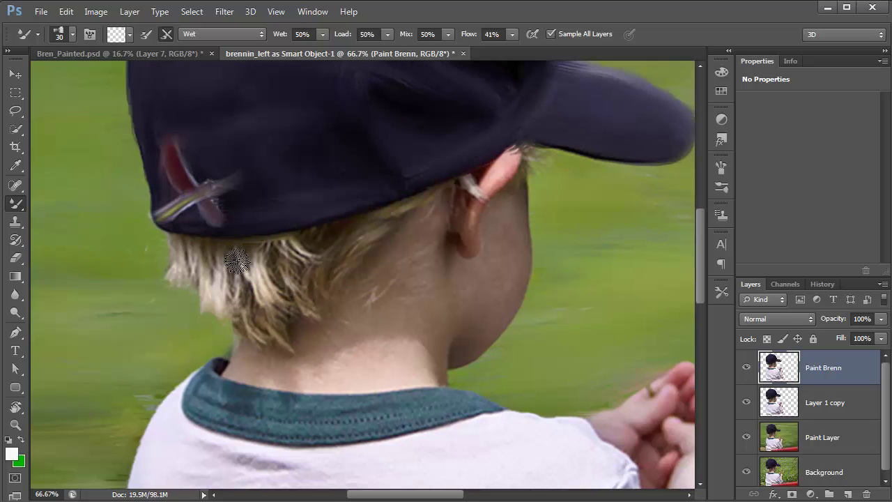
{"action": "key", "text": "bracketright"}
{"action": "key", "text": "bracketright"}
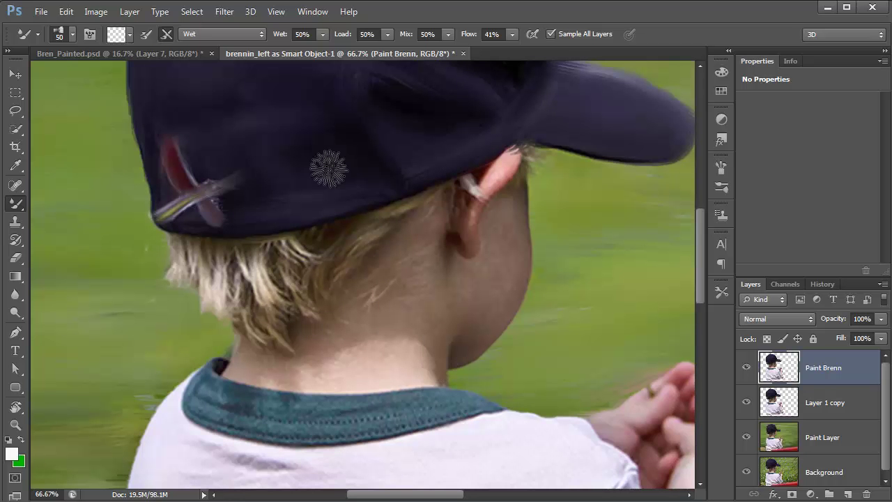
{"action": "left_click", "coordinate": [550, 33]}
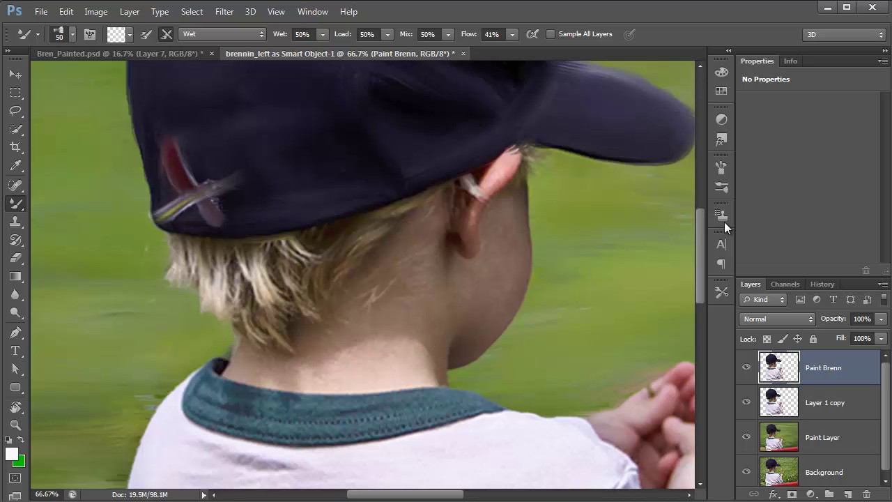
- Set the brush tip's bristle thickness to 1% and its bristles to 38%
{"action": "left_click", "coordinate": [722, 169]}
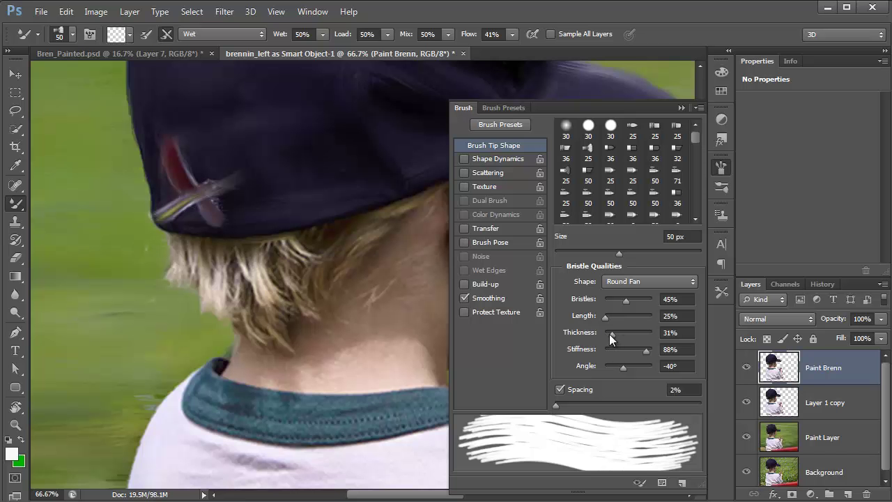
{"action": "left_click_drag", "start_coordinate": [609, 334], "coordinate": [606, 340]}
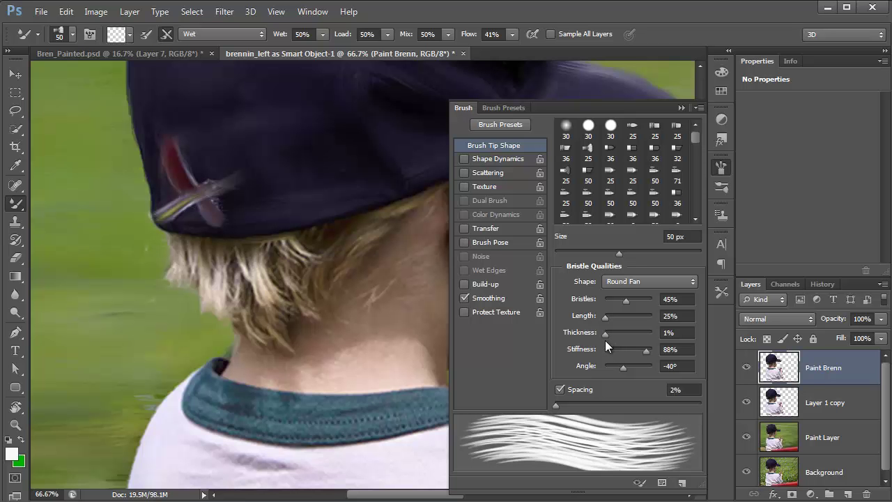
{"action": "left_click", "coordinate": [637, 299]}
{"action": "left_click", "coordinate": [618, 299]}
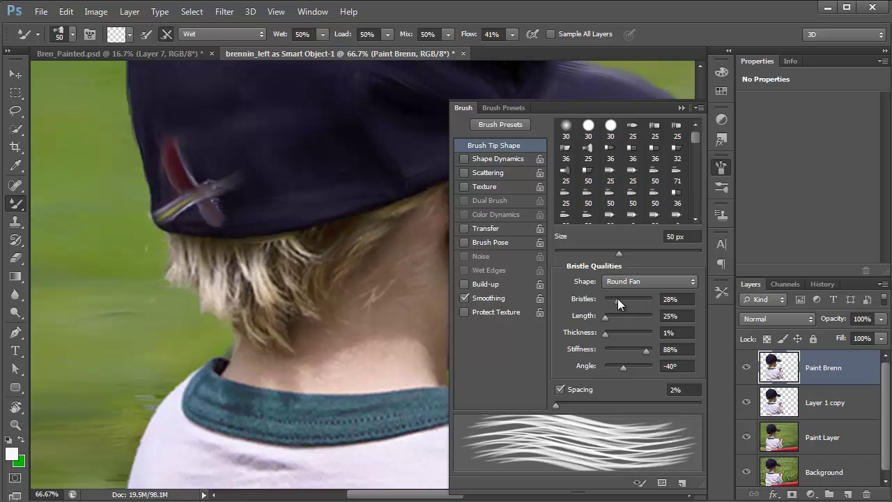
{"action": "left_click", "coordinate": [622, 299]}
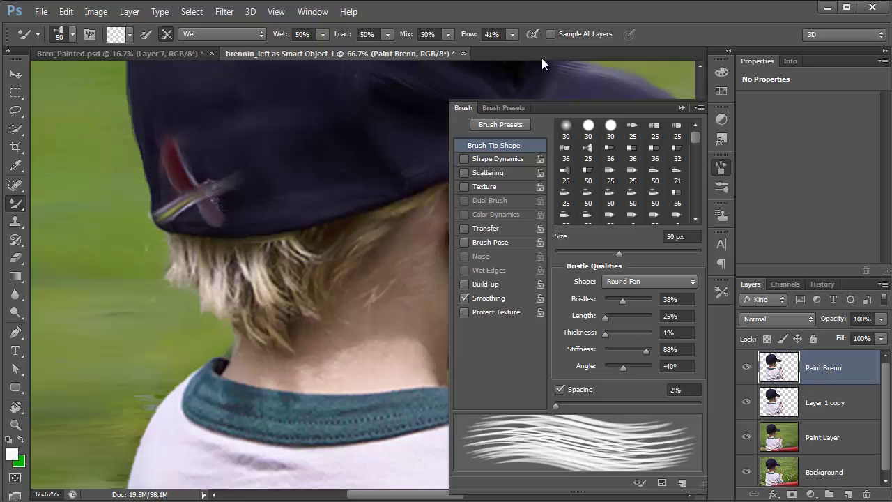
{"action": "left_click", "coordinate": [680, 108]}
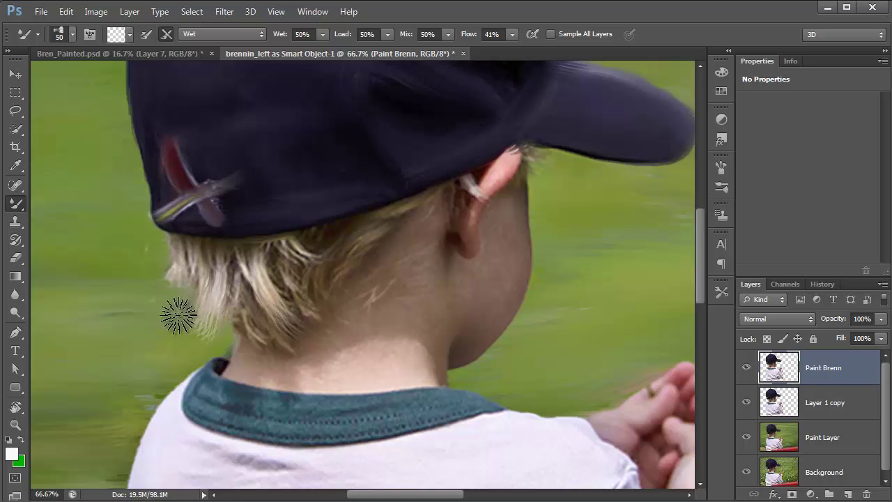
- Blend the blond hair below the cap into long strands at size 50, and refine the strands and roots at size 20
{"action": "mouse_move", "coordinate": [175, 307]}
{"action": "left_mouse_down"}
{"action": "mouse_move", "coordinate": [189, 267]}
{"action": "mouse_move", "coordinate": [179, 278]}
{"action": "mouse_move", "coordinate": [193, 281]}
{"action": "mouse_move", "coordinate": [177, 302]}
{"action": "mouse_move", "coordinate": [200, 290]}
{"action": "mouse_move", "coordinate": [237, 292]}
{"action": "mouse_move", "coordinate": [228, 274]}
{"action": "mouse_move", "coordinate": [217, 313]}
{"action": "mouse_move", "coordinate": [206, 260]}
{"action": "mouse_move", "coordinate": [196, 298]}
{"action": "mouse_move", "coordinate": [238, 275]}
{"action": "mouse_move", "coordinate": [266, 341]}
{"action": "mouse_move", "coordinate": [246, 314]}
{"action": "mouse_move", "coordinate": [250, 302]}
{"action": "mouse_move", "coordinate": [275, 343]}
{"action": "mouse_move", "coordinate": [254, 315]}
{"action": "mouse_move", "coordinate": [304, 340]}
{"action": "mouse_move", "coordinate": [302, 298]}
{"action": "mouse_move", "coordinate": [278, 277]}
{"action": "mouse_move", "coordinate": [279, 267]}
{"action": "mouse_move", "coordinate": [322, 298]}
{"action": "mouse_move", "coordinate": [293, 272]}
{"action": "mouse_move", "coordinate": [306, 306]}
{"action": "mouse_move", "coordinate": [286, 285]}
{"action": "mouse_move", "coordinate": [288, 264]}
{"action": "mouse_move", "coordinate": [316, 303]}
{"action": "mouse_move", "coordinate": [302, 310]}
{"action": "mouse_move", "coordinate": [273, 263]}
{"action": "mouse_move", "coordinate": [293, 287]}
{"action": "mouse_move", "coordinate": [296, 320]}
{"action": "mouse_move", "coordinate": [260, 276]}
{"action": "mouse_move", "coordinate": [289, 331]}
{"action": "mouse_move", "coordinate": [320, 350]}
{"action": "mouse_move", "coordinate": [267, 285]}
{"action": "mouse_move", "coordinate": [302, 353]}
{"action": "mouse_move", "coordinate": [294, 334]}
{"action": "mouse_move", "coordinate": [376, 242]}
{"action": "mouse_move", "coordinate": [333, 268]}
{"action": "mouse_move", "coordinate": [365, 242]}
{"action": "mouse_move", "coordinate": [330, 278]}
{"action": "mouse_move", "coordinate": [340, 339]}
{"action": "mouse_move", "coordinate": [375, 244]}
{"action": "mouse_move", "coordinate": [376, 321]}
{"action": "left_mouse_up"}
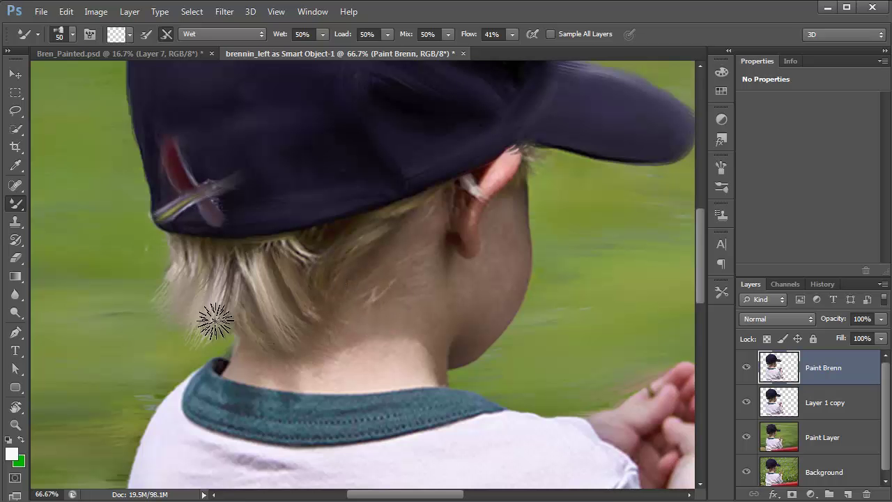
{"action": "left_click", "coordinate": [218, 266]}
{"action": "left_click", "coordinate": [219, 264]}
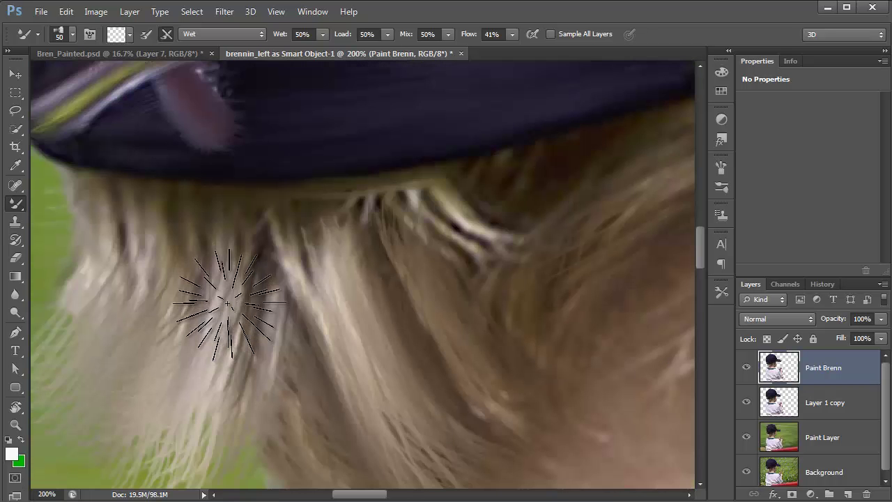
{"action": "key", "text": "bracketleft"}
{"action": "key", "text": "bracketleft"}
{"action": "key", "text": "bracketleft"}
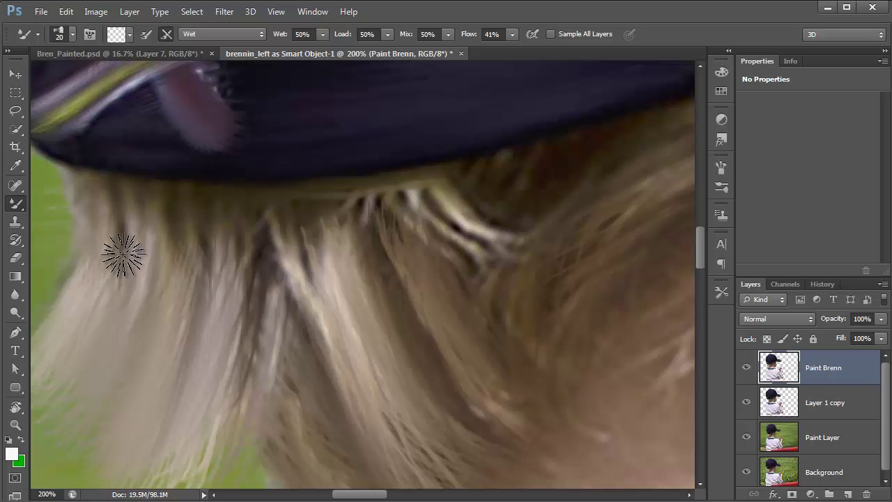
{"action": "left_click_drag", "start_coordinate": [161, 209], "coordinate": [155, 174]}
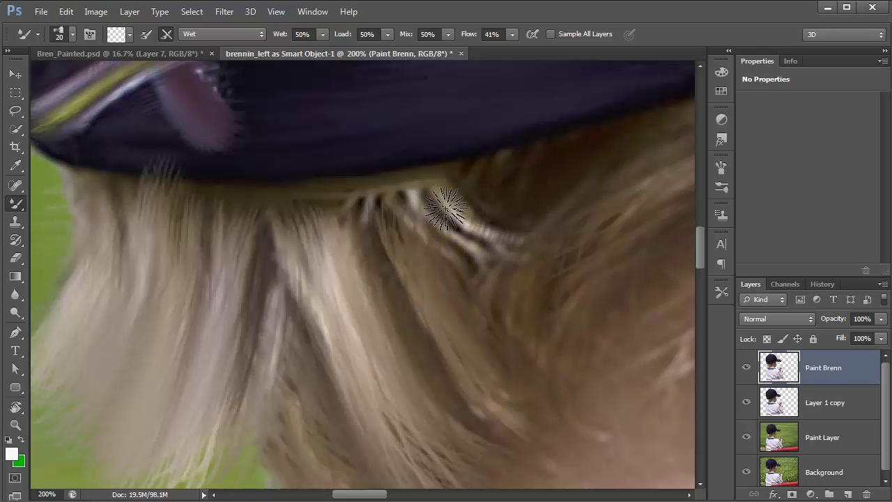
- Smooth the bright loose strand under the cap's edge and the hair running toward the ear
{"action": "mouse_move", "coordinate": [442, 205]}
{"action": "left_mouse_down"}
{"action": "mouse_move", "coordinate": [530, 265]}
{"action": "mouse_move", "coordinate": [524, 259]}
{"action": "left_mouse_up"}
{"action": "mouse_move", "coordinate": [459, 223]}
{"action": "left_mouse_down"}
{"action": "mouse_move", "coordinate": [439, 210]}
{"action": "mouse_move", "coordinate": [449, 277]}
{"action": "mouse_move", "coordinate": [415, 202]}
{"action": "mouse_move", "coordinate": [441, 282]}
{"action": "mouse_move", "coordinate": [423, 259]}
{"action": "left_mouse_up"}
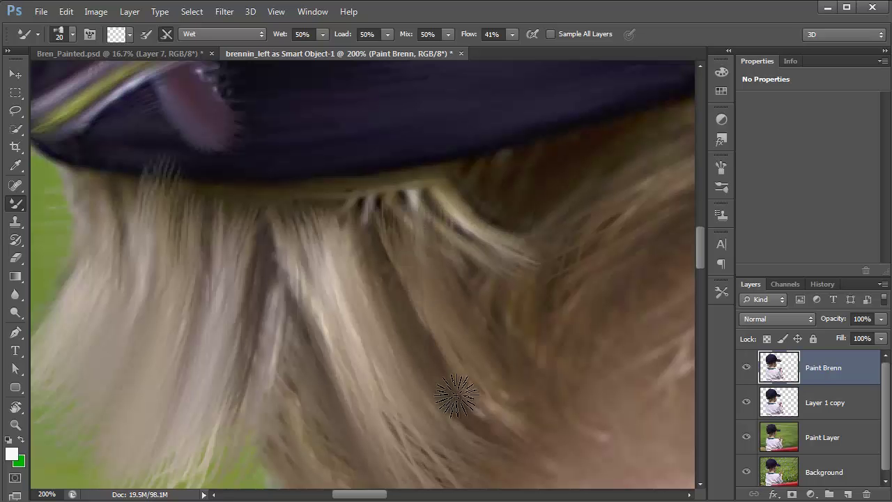
{"action": "left_click_drag", "start_coordinate": [363, 371], "coordinate": [175, 447]}
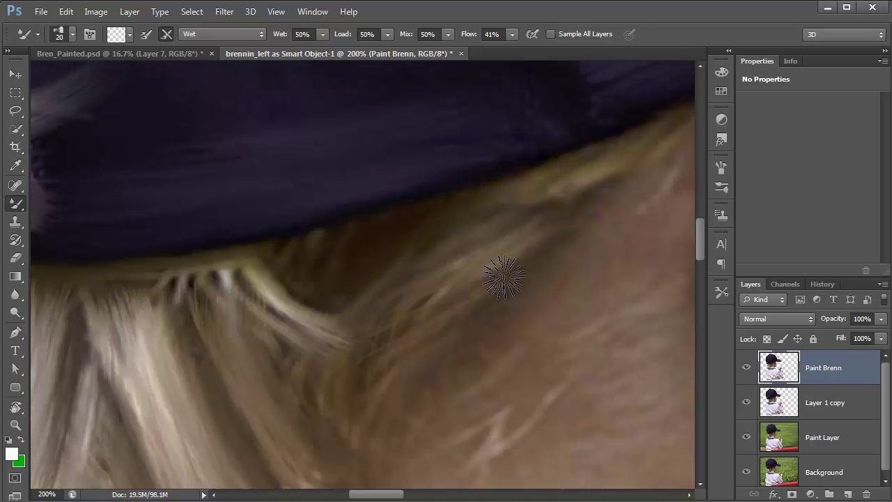
{"action": "mouse_move", "coordinate": [565, 204]}
{"action": "left_mouse_down"}
{"action": "mouse_move", "coordinate": [598, 161]}
{"action": "mouse_move", "coordinate": [418, 256]}
{"action": "mouse_move", "coordinate": [520, 202]}
{"action": "mouse_move", "coordinate": [456, 211]}
{"action": "mouse_move", "coordinate": [350, 298]}
{"action": "mouse_move", "coordinate": [370, 324]}
{"action": "left_mouse_up"}
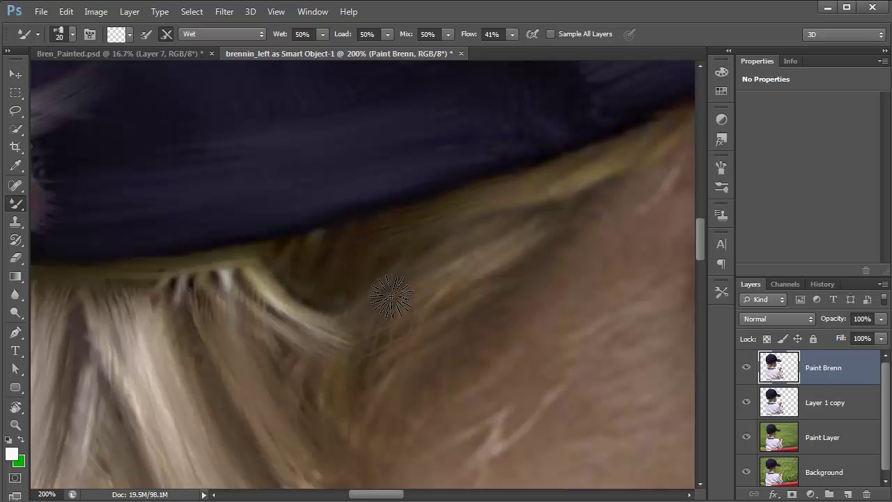
- Blend the wisps of hair around the top of the ear and under the brim, reducing the brush size to 9
{"action": "mouse_move", "coordinate": [295, 336]}
{"action": "left_mouse_down"}
{"action": "mouse_move", "coordinate": [285, 291]}
{"action": "mouse_move", "coordinate": [76, 229]}
{"action": "left_mouse_up"}
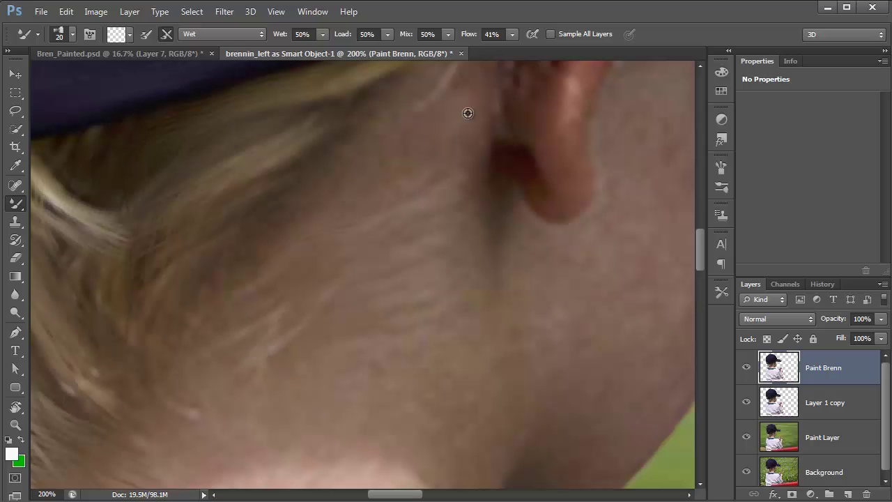
{"action": "mouse_move", "coordinate": [450, 185]}
{"action": "left_mouse_down"}
{"action": "mouse_move", "coordinate": [428, 313]}
{"action": "mouse_move", "coordinate": [490, 335]}
{"action": "mouse_move", "coordinate": [455, 397]}
{"action": "left_mouse_up"}
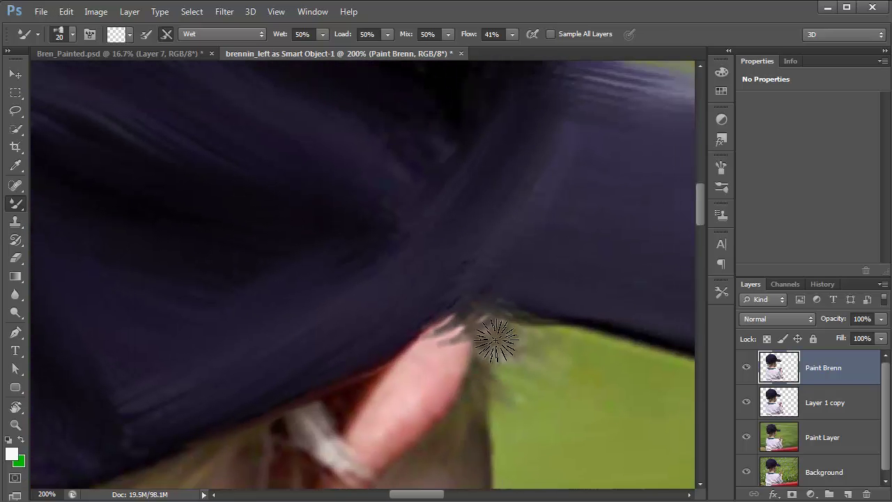
{"action": "mouse_move", "coordinate": [398, 313]}
{"action": "left_mouse_down"}
{"action": "mouse_move", "coordinate": [400, 358]}
{"action": "mouse_move", "coordinate": [397, 350]}
{"action": "mouse_move", "coordinate": [455, 381]}
{"action": "mouse_move", "coordinate": [391, 343]}
{"action": "mouse_move", "coordinate": [457, 388]}
{"action": "mouse_move", "coordinate": [400, 368]}
{"action": "mouse_move", "coordinate": [391, 353]}
{"action": "mouse_move", "coordinate": [408, 361]}
{"action": "mouse_move", "coordinate": [395, 348]}
{"action": "mouse_move", "coordinate": [433, 394]}
{"action": "mouse_move", "coordinate": [400, 337]}
{"action": "mouse_move", "coordinate": [461, 370]}
{"action": "mouse_move", "coordinate": [404, 348]}
{"action": "mouse_move", "coordinate": [397, 290]}
{"action": "mouse_move", "coordinate": [394, 347]}
{"action": "mouse_move", "coordinate": [354, 300]}
{"action": "mouse_move", "coordinate": [385, 343]}
{"action": "mouse_move", "coordinate": [368, 334]}
{"action": "mouse_move", "coordinate": [384, 335]}
{"action": "mouse_move", "coordinate": [386, 320]}
{"action": "mouse_move", "coordinate": [392, 327]}
{"action": "mouse_move", "coordinate": [386, 338]}
{"action": "mouse_move", "coordinate": [398, 381]}
{"action": "mouse_move", "coordinate": [393, 366]}
{"action": "mouse_move", "coordinate": [413, 360]}
{"action": "mouse_move", "coordinate": [443, 389]}
{"action": "mouse_move", "coordinate": [426, 341]}
{"action": "mouse_move", "coordinate": [400, 341]}
{"action": "mouse_move", "coordinate": [379, 290]}
{"action": "left_mouse_up"}
{"action": "key", "text": "bracketleft"}
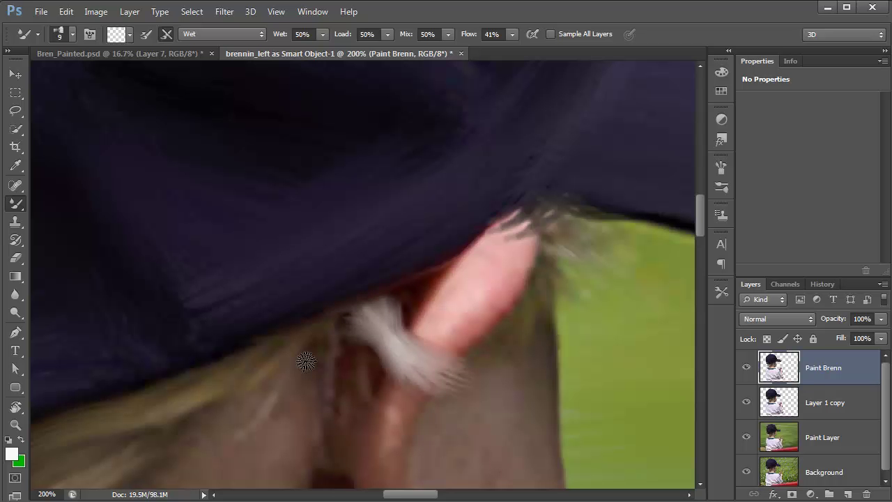
- Blend the hair ends above the nape with the brush size set to 30
{"action": "key", "text": "ctrl+minus"}
{"action": "key", "text": "ctrl+minus"}
{"action": "key", "text": "ctrl+minus"}
{"action": "key", "text": "ctrl+minus"}
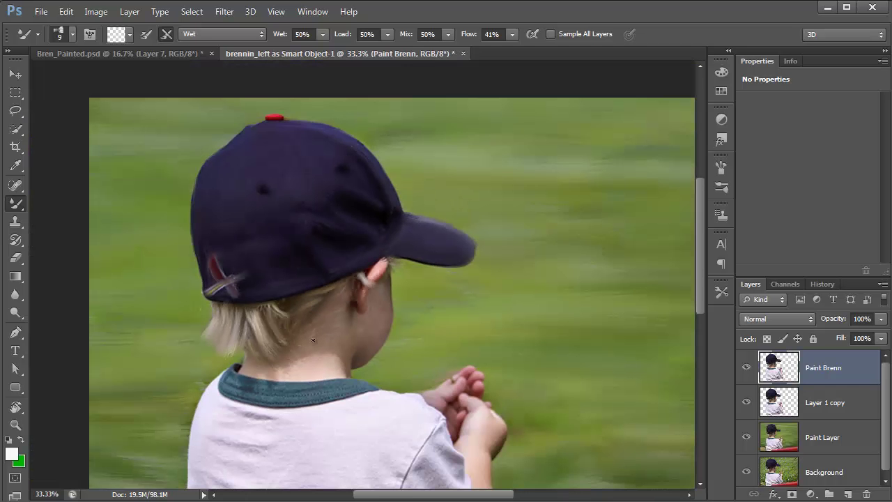
{"action": "left_click", "coordinate": [243, 333], "text": "ctrl"}
{"action": "left_click", "coordinate": [223, 358], "text": "ctrl"}
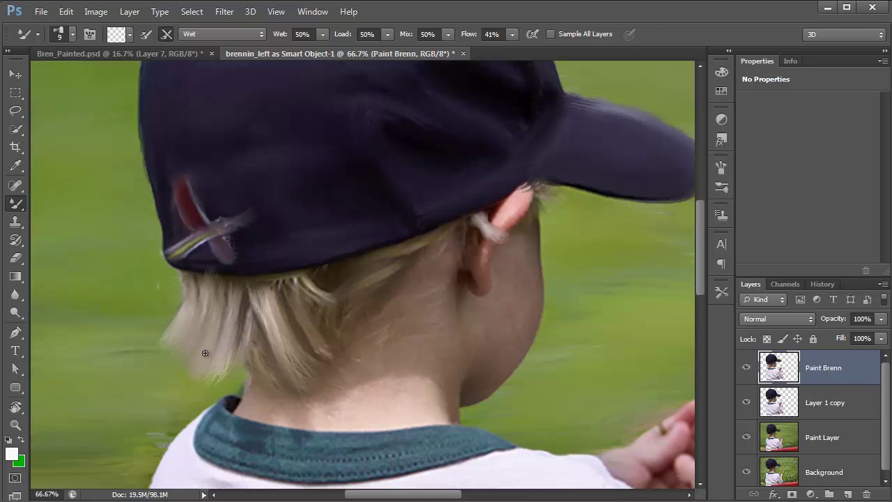
{"action": "key", "text": "bracketright"}
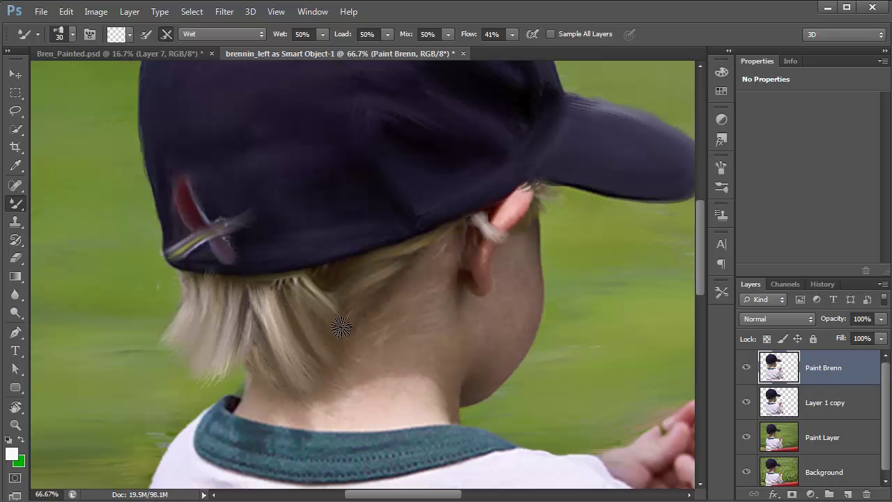
- Blend the hair roots along the cap's lower edge into fine strands with the brush size reduced to 10
{"action": "left_click", "coordinate": [294, 300]}
{"action": "left_click", "coordinate": [293, 299]}
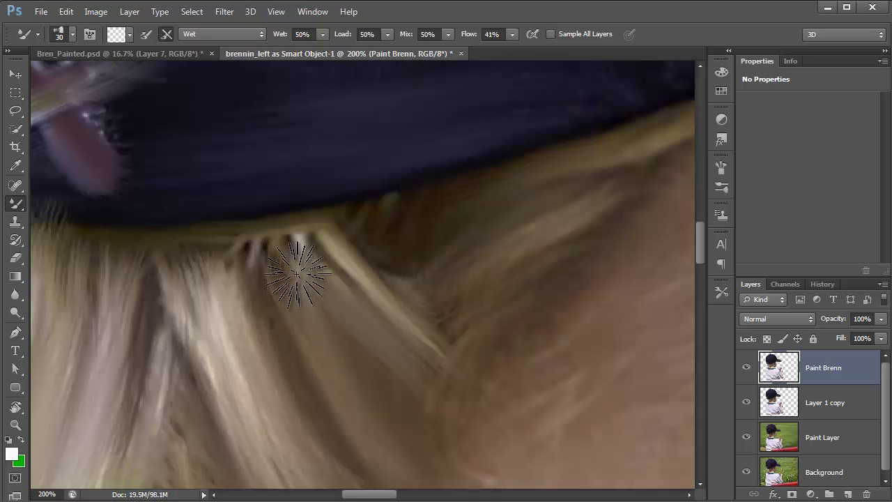
{"action": "key", "text": "bracketleft"}
{"action": "key", "text": "bracketleft"}
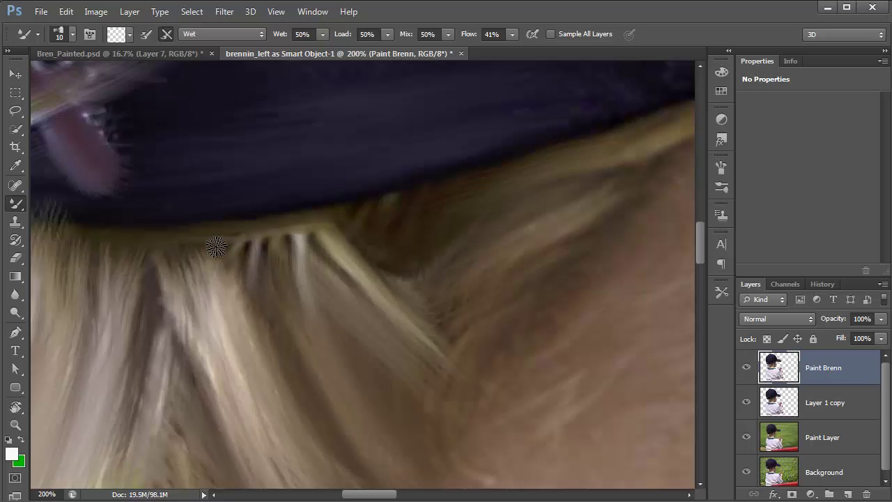
{"action": "mouse_move", "coordinate": [180, 250]}
{"action": "left_mouse_down"}
{"action": "mouse_move", "coordinate": [190, 300]}
{"action": "mouse_move", "coordinate": [164, 248]}
{"action": "mouse_move", "coordinate": [179, 306]}
{"action": "mouse_move", "coordinate": [154, 376]}
{"action": "mouse_move", "coordinate": [165, 290]}
{"action": "mouse_move", "coordinate": [158, 396]}
{"action": "mouse_move", "coordinate": [166, 334]}
{"action": "mouse_move", "coordinate": [159, 394]}
{"action": "mouse_move", "coordinate": [179, 425]}
{"action": "left_mouse_up"}
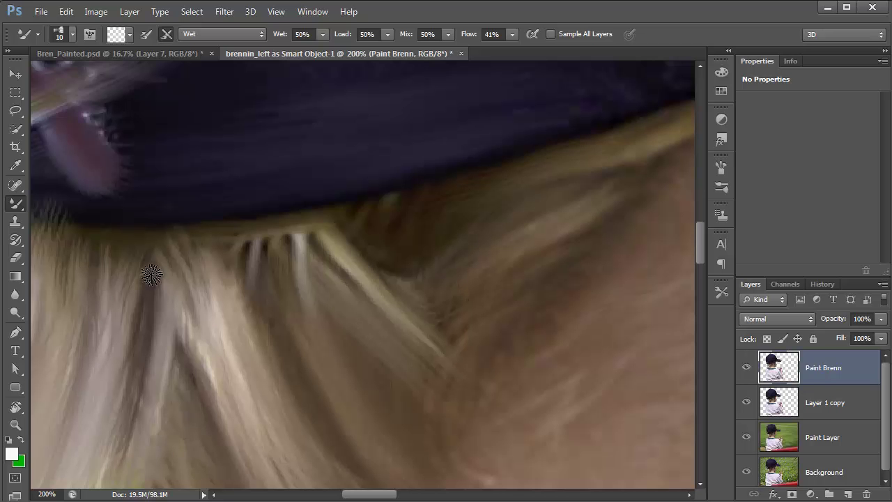
{"action": "mouse_move", "coordinate": [314, 315]}
{"action": "left_mouse_down"}
{"action": "mouse_move", "coordinate": [243, 275]}
{"action": "mouse_move", "coordinate": [338, 256]}
{"action": "mouse_move", "coordinate": [215, 248]}
{"action": "left_mouse_up"}
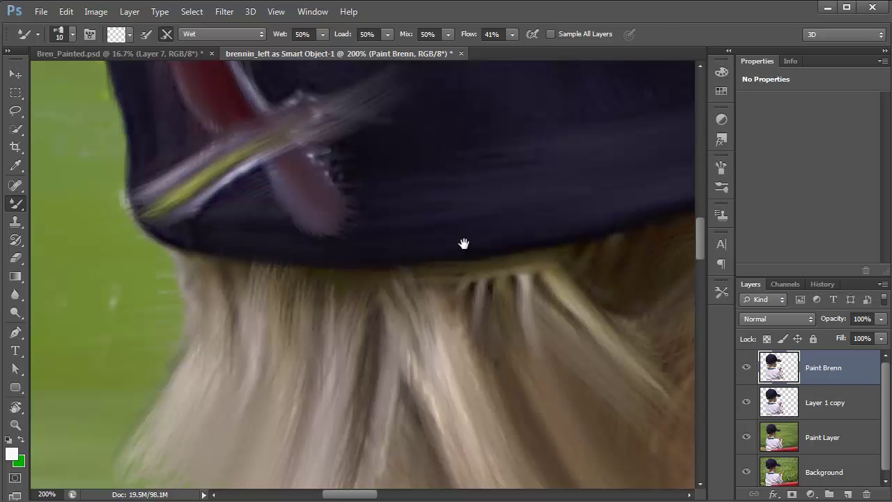
- Extend and soften the hair ends at the back of the neck with brush size 20
{"action": "mouse_move", "coordinate": [464, 243]}
{"action": "left_mouse_down"}
{"action": "mouse_move", "coordinate": [574, 221]}
{"action": "mouse_move", "coordinate": [412, 193]}
{"action": "mouse_move", "coordinate": [407, 70]}
{"action": "left_mouse_up"}
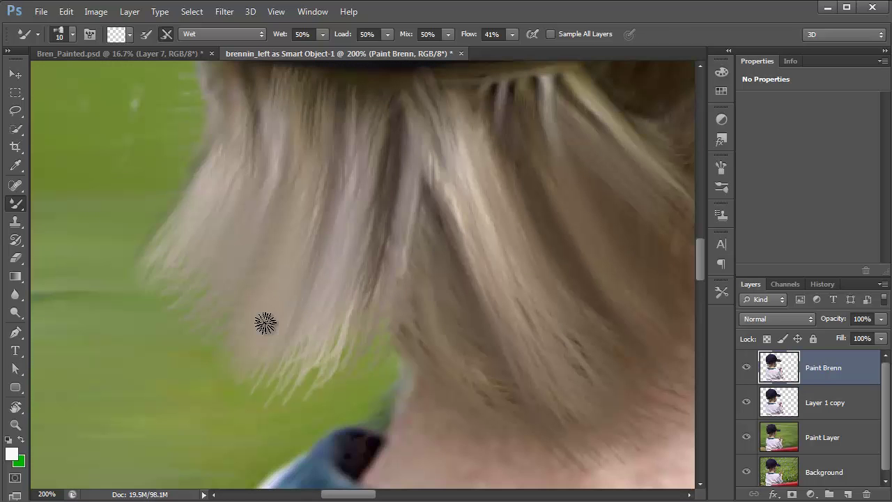
{"action": "key", "text": "bracketright"}
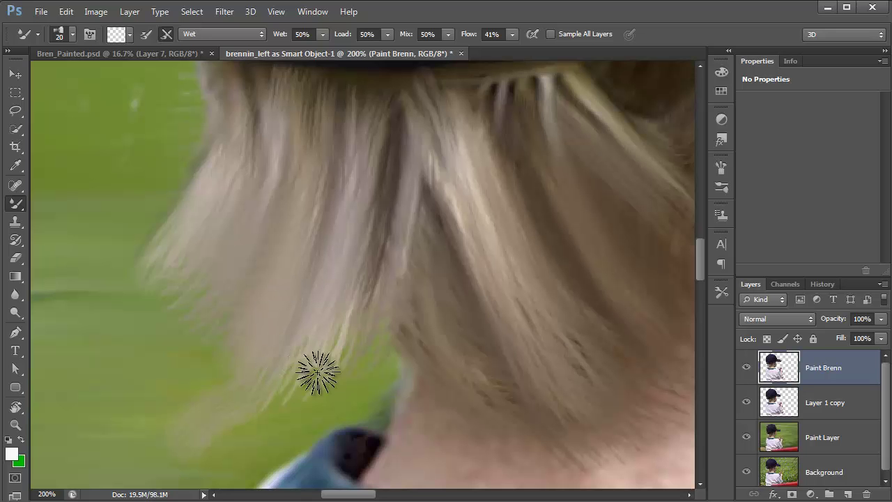
{"action": "left_click_drag", "start_coordinate": [315, 370], "coordinate": [216, 456]}
{"action": "left_click_drag", "start_coordinate": [272, 345], "coordinate": [237, 412]}
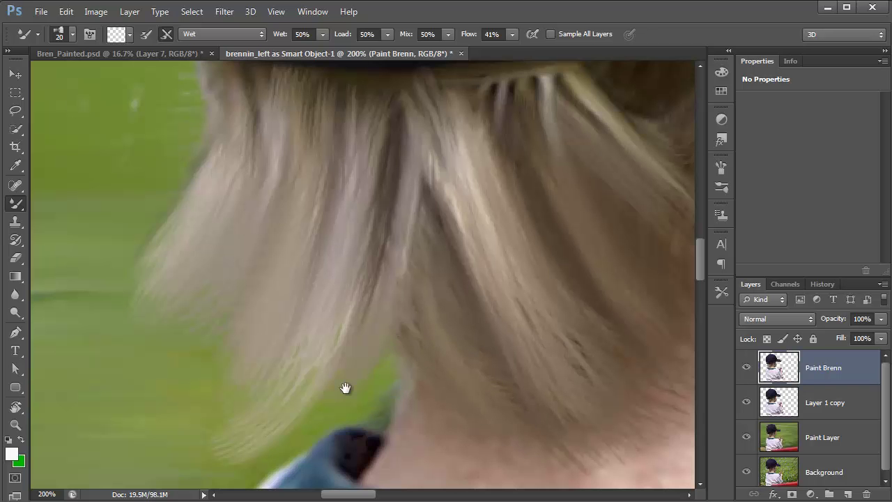
{"action": "left_click_drag", "start_coordinate": [344, 388], "coordinate": [232, 466]}
{"action": "mouse_move", "coordinate": [425, 265]}
{"action": "left_mouse_down"}
{"action": "mouse_move", "coordinate": [397, 410]}
{"action": "mouse_move", "coordinate": [415, 263]}
{"action": "mouse_move", "coordinate": [385, 316]}
{"action": "mouse_move", "coordinate": [395, 399]}
{"action": "mouse_move", "coordinate": [475, 233]}
{"action": "mouse_move", "coordinate": [493, 234]}
{"action": "mouse_move", "coordinate": [444, 291]}
{"action": "mouse_move", "coordinate": [440, 331]}
{"action": "mouse_move", "coordinate": [454, 270]}
{"action": "mouse_move", "coordinate": [444, 365]}
{"action": "mouse_move", "coordinate": [414, 195]}
{"action": "mouse_move", "coordinate": [389, 148]}
{"action": "mouse_move", "coordinate": [328, 138]}
{"action": "mouse_move", "coordinate": [325, 174]}
{"action": "mouse_move", "coordinate": [341, 140]}
{"action": "mouse_move", "coordinate": [337, 187]}
{"action": "mouse_move", "coordinate": [340, 135]}
{"action": "mouse_move", "coordinate": [318, 148]}
{"action": "mouse_move", "coordinate": [262, 218]}
{"action": "mouse_move", "coordinate": [250, 172]}
{"action": "mouse_move", "coordinate": [359, 266]}
{"action": "mouse_move", "coordinate": [226, 213]}
{"action": "mouse_move", "coordinate": [210, 187]}
{"action": "mouse_move", "coordinate": [208, 232]}
{"action": "left_mouse_up"}
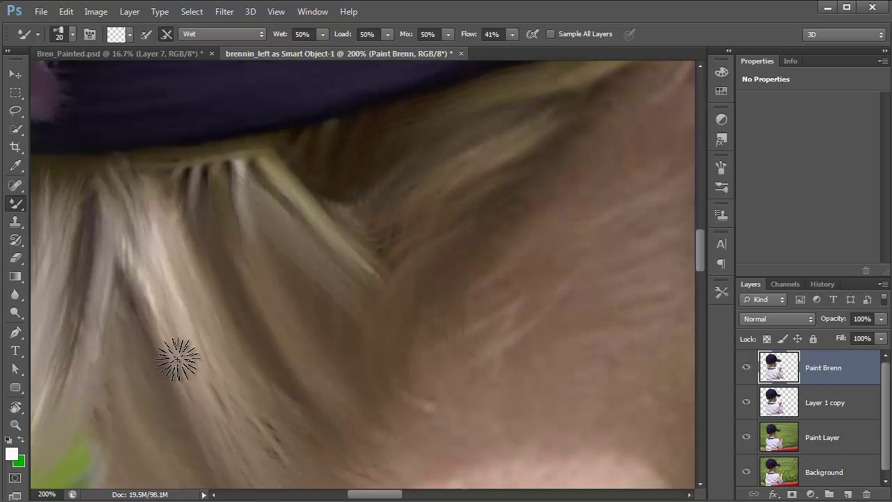
- Sample a blond tone (#c6b79e) from the hair below the cap as the Mixer Brush colour
{"action": "key", "text": "ctrl+minus"}
{"action": "key", "text": "ctrl+minus"}
{"action": "key", "text": "ctrl+minus"}
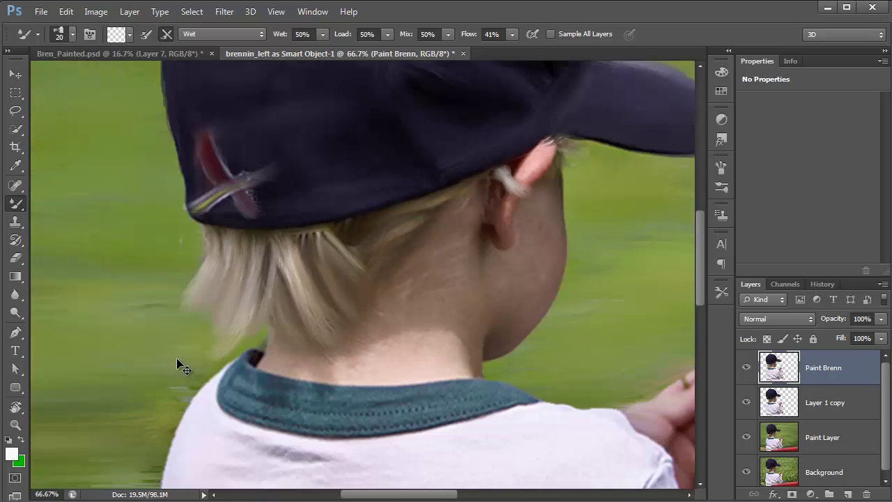
{"action": "key", "text": "ctrl+minus"}
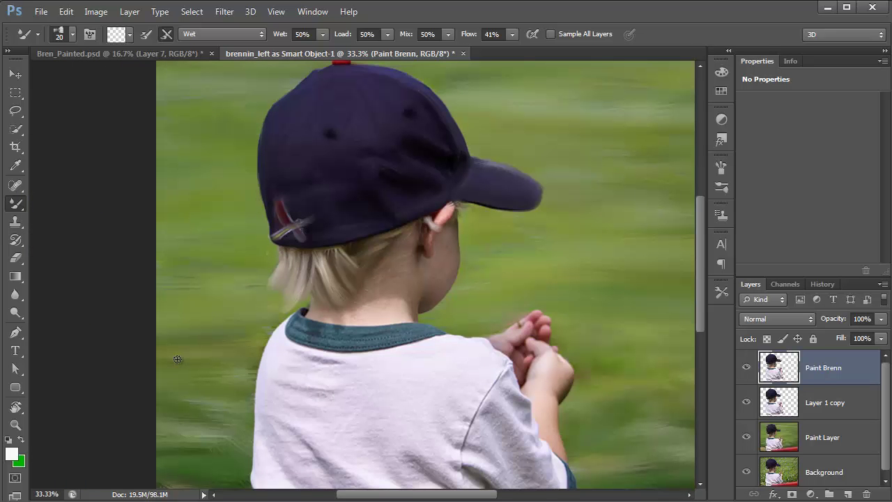
{"action": "left_click", "coordinate": [387, 267], "text": "ctrl"}
{"action": "left_click", "coordinate": [387, 267], "text": "ctrl"}
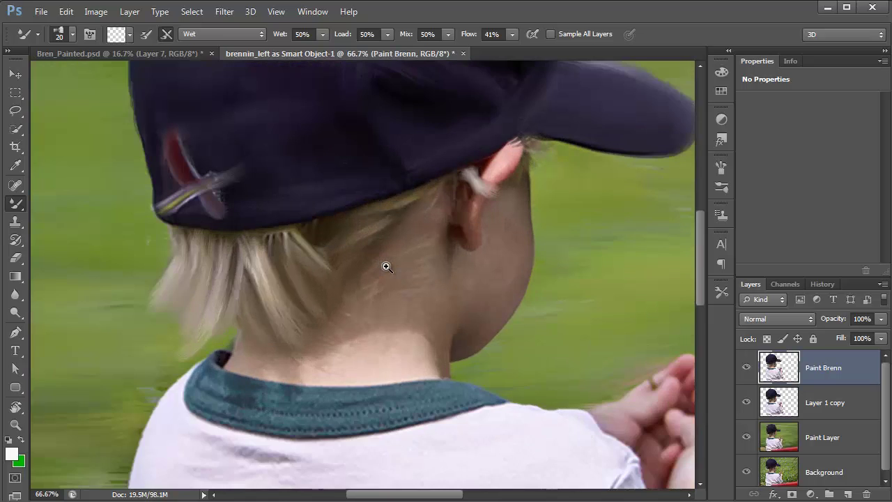
{"action": "left_click", "coordinate": [384, 265], "text": "ctrl"}
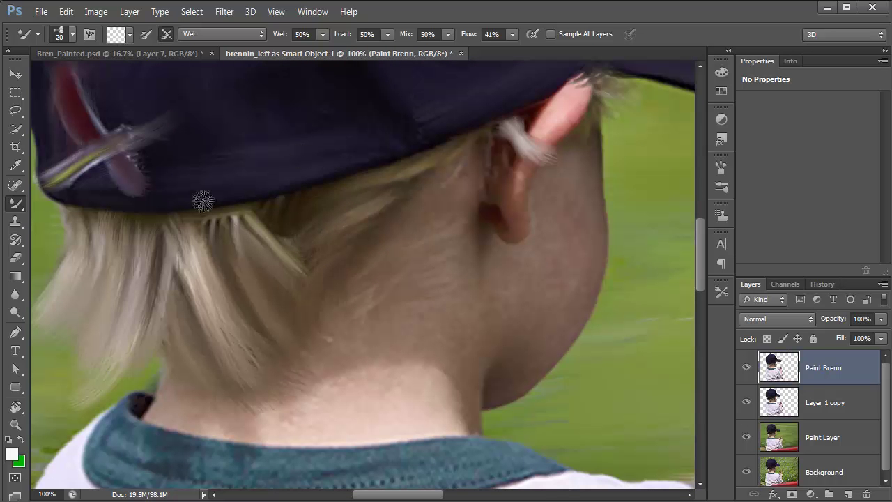
{"action": "left_click", "coordinate": [120, 35]}
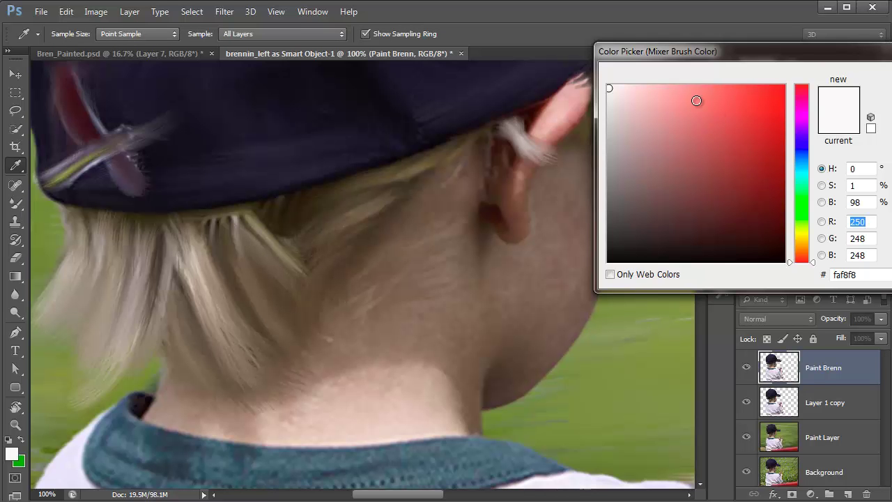
{"action": "left_click", "coordinate": [197, 266]}
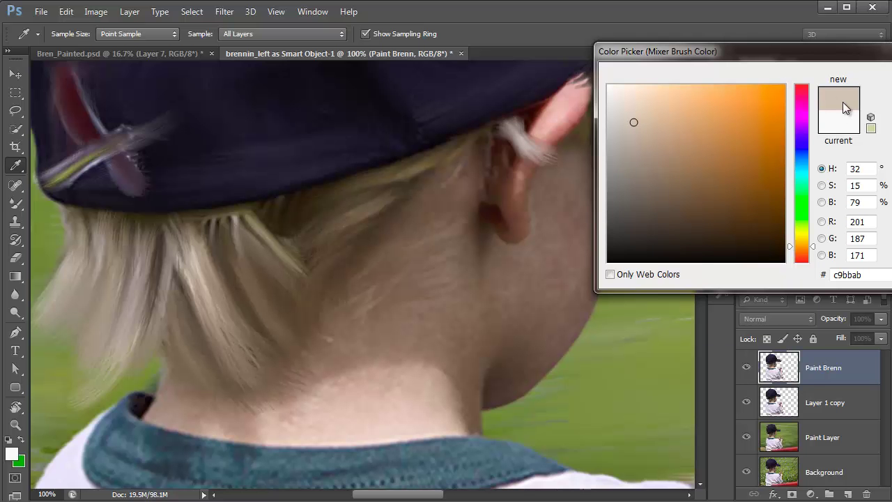
{"action": "left_click", "coordinate": [206, 273]}
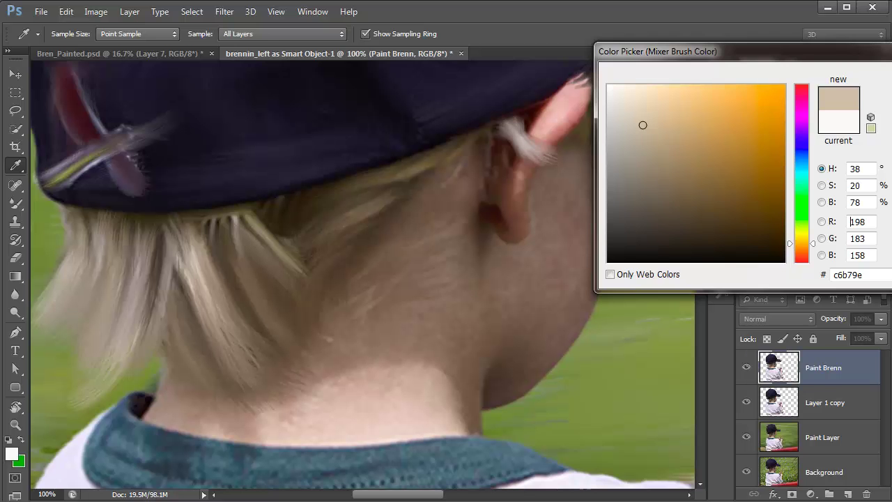
{"action": "key", "text": "Return"}
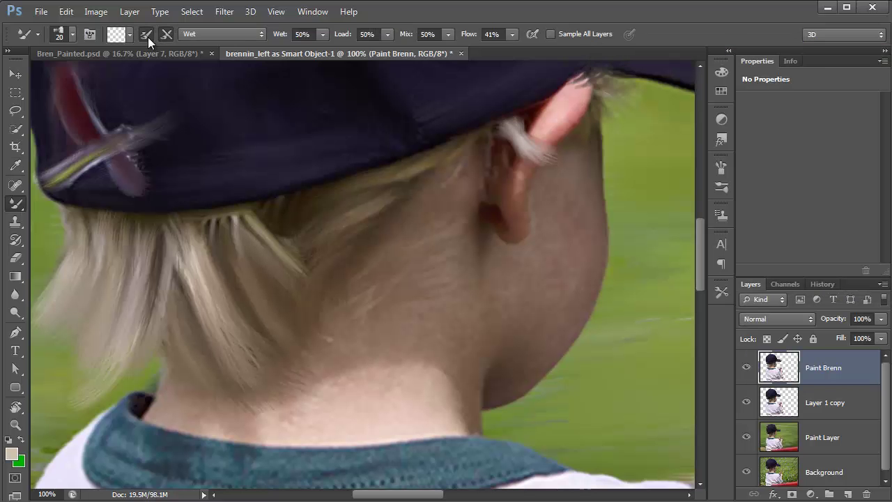
- Make the brush load after each stroke and switch its blending preset to Dry
{"action": "left_click", "coordinate": [147, 37]}
{"action": "left_click", "coordinate": [236, 34]}
{"action": "left_click", "coordinate": [215, 72]}
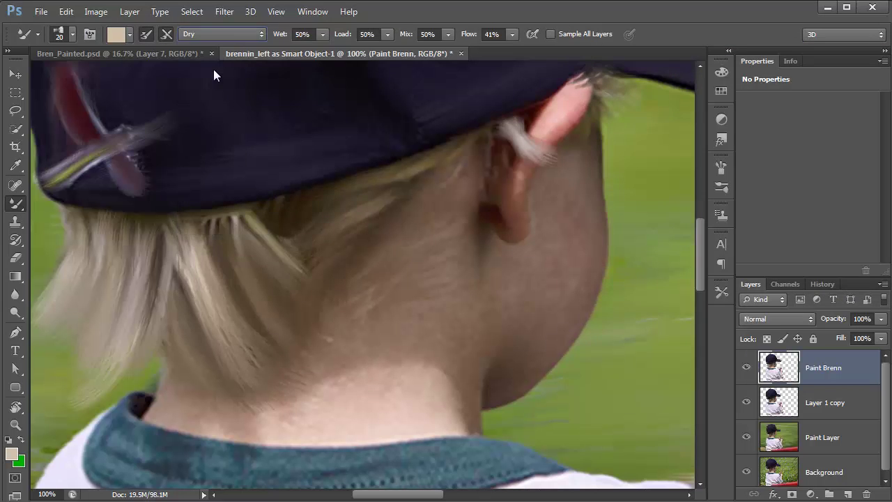
{"action": "mouse_move", "coordinate": [442, 273]}
{"action": "left_mouse_down"}
{"action": "mouse_move", "coordinate": [363, 317]}
{"action": "mouse_move", "coordinate": [327, 322]}
{"action": "left_mouse_up"}
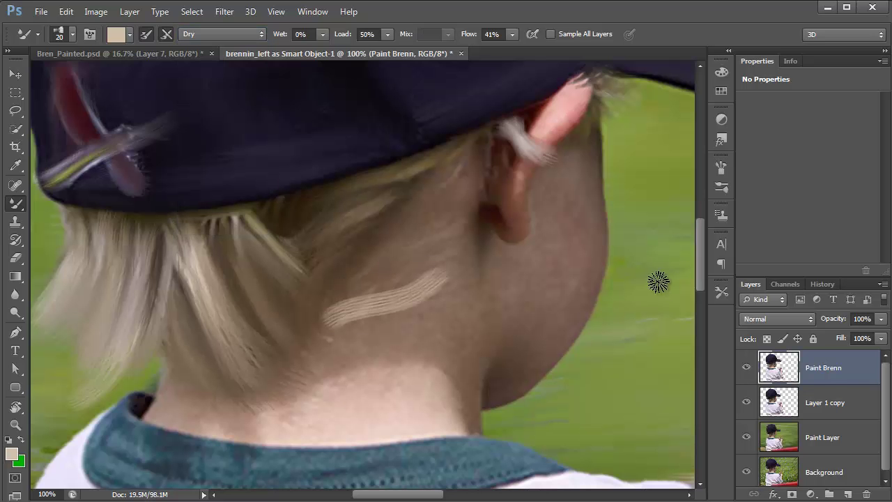
{"action": "key", "text": "ctrl+z"}
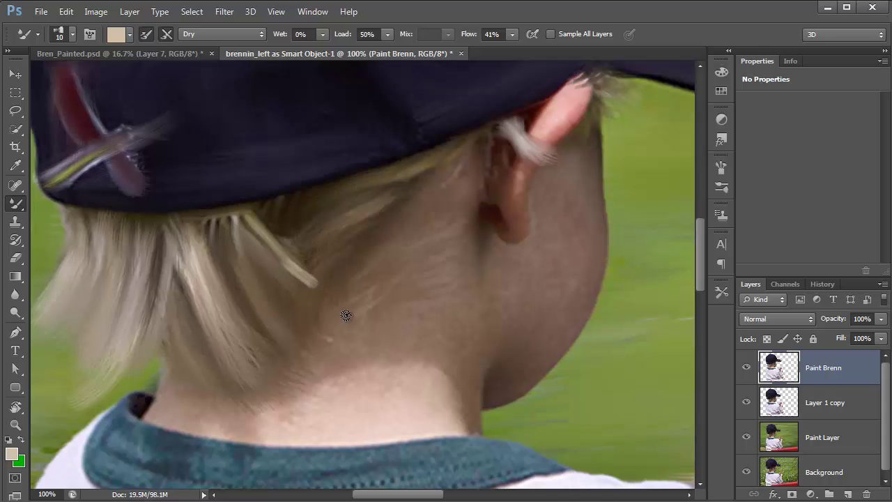
{"action": "key", "text": "ctrl+z"}
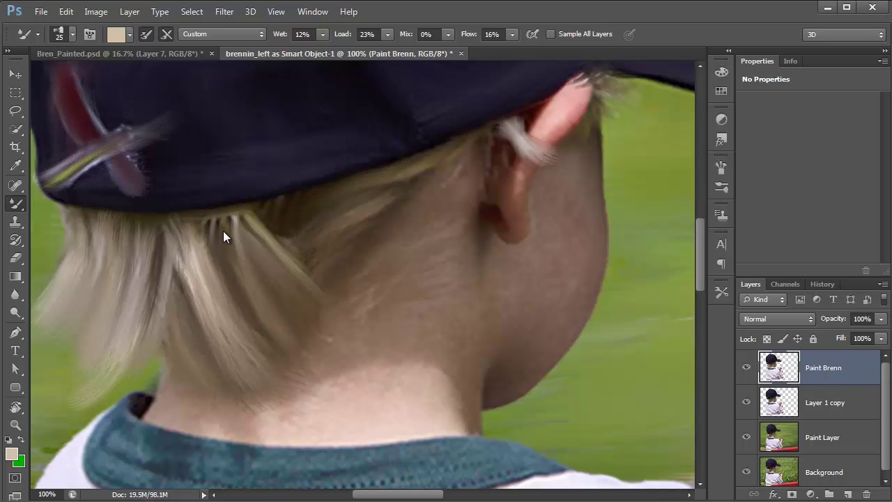
- Paint soft blond strands into the hair under the cap and over the hairline on the neck at brush size 30
{"action": "key", "text": "bracketright"}
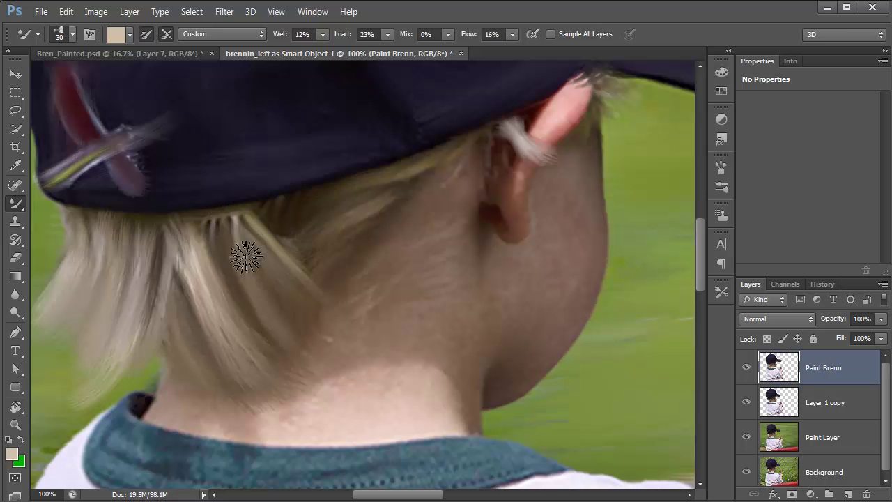
{"action": "mouse_move", "coordinate": [246, 257]}
{"action": "left_mouse_down"}
{"action": "mouse_move", "coordinate": [248, 280]}
{"action": "mouse_move", "coordinate": [227, 210]}
{"action": "mouse_move", "coordinate": [242, 245]}
{"action": "mouse_move", "coordinate": [208, 219]}
{"action": "mouse_move", "coordinate": [224, 234]}
{"action": "mouse_move", "coordinate": [232, 289]}
{"action": "mouse_move", "coordinate": [206, 215]}
{"action": "mouse_move", "coordinate": [229, 293]}
{"action": "mouse_move", "coordinate": [212, 247]}
{"action": "mouse_move", "coordinate": [240, 303]}
{"action": "mouse_move", "coordinate": [209, 232]}
{"action": "mouse_move", "coordinate": [226, 244]}
{"action": "mouse_move", "coordinate": [241, 310]}
{"action": "mouse_move", "coordinate": [244, 303]}
{"action": "mouse_move", "coordinate": [249, 338]}
{"action": "mouse_move", "coordinate": [214, 224]}
{"action": "mouse_move", "coordinate": [234, 307]}
{"action": "mouse_move", "coordinate": [232, 343]}
{"action": "mouse_move", "coordinate": [253, 350]}
{"action": "left_mouse_up"}
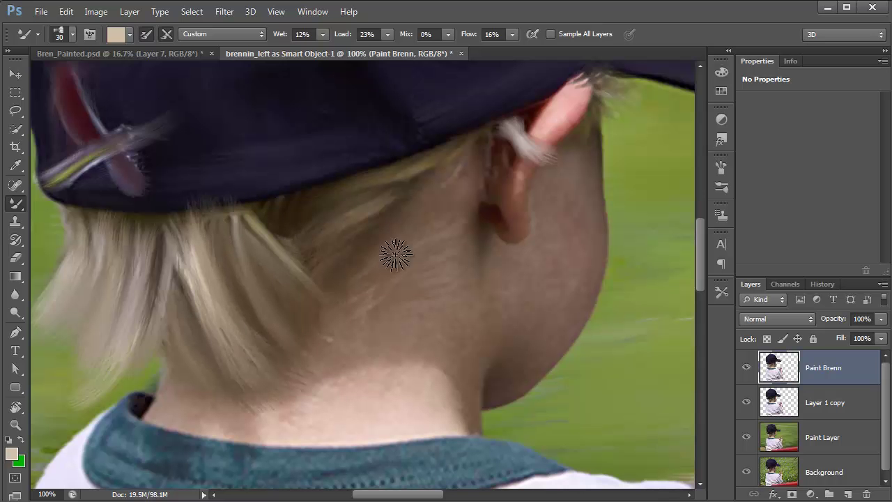
{"action": "mouse_move", "coordinate": [396, 255]}
{"action": "left_mouse_down"}
{"action": "mouse_move", "coordinate": [460, 253]}
{"action": "mouse_move", "coordinate": [455, 234]}
{"action": "mouse_move", "coordinate": [357, 271]}
{"action": "mouse_move", "coordinate": [410, 271]}
{"action": "mouse_move", "coordinate": [452, 256]}
{"action": "mouse_move", "coordinate": [431, 290]}
{"action": "mouse_move", "coordinate": [443, 281]}
{"action": "mouse_move", "coordinate": [362, 309]}
{"action": "mouse_move", "coordinate": [434, 302]}
{"action": "mouse_move", "coordinate": [372, 303]}
{"action": "left_mouse_up"}
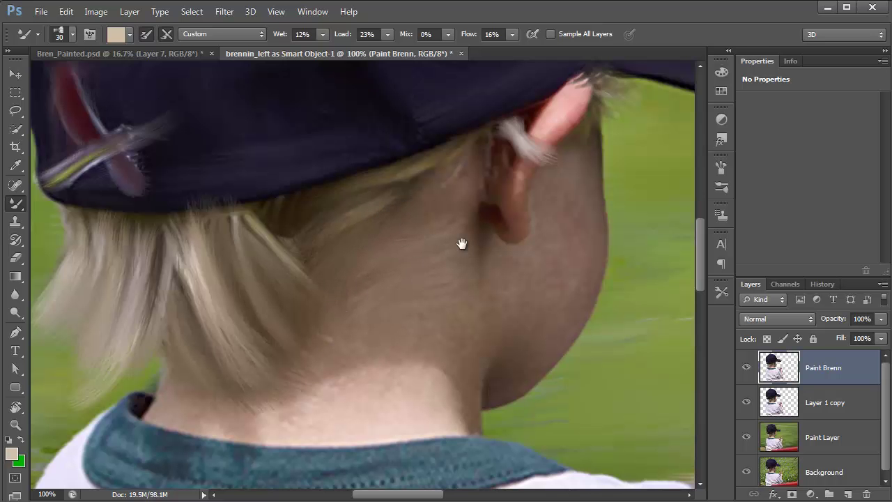
- Set Wet to 0% and paint blond tufts around the ear and under the cap's edge, reducing the brush size to 20
{"action": "scroll", "coordinate": [398, 334], "scroll_direction": "up", "scroll_amount": 3}
{"action": "scroll", "coordinate": [398, 334], "scroll_direction": "right", "scroll_amount": 2}
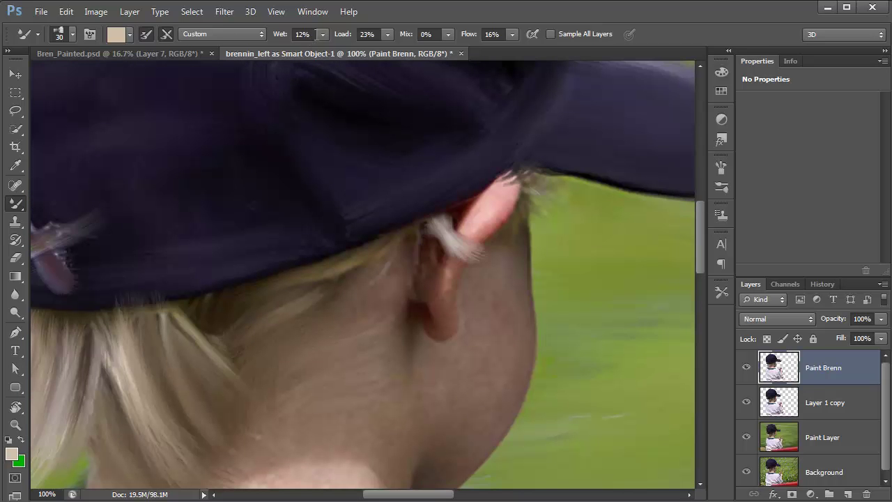
{"action": "left_click", "coordinate": [324, 34]}
{"action": "left_click_drag", "start_coordinate": [326, 51], "coordinate": [312, 53]}
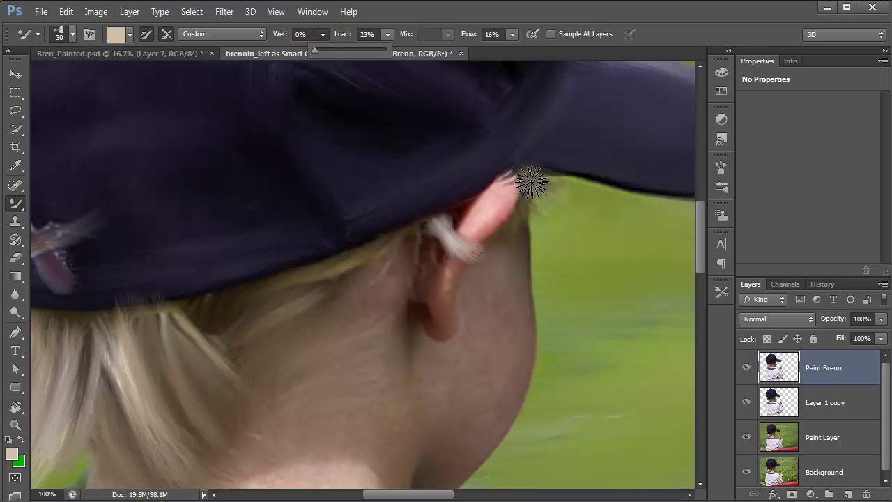
{"action": "key", "text": "bracketleft"}
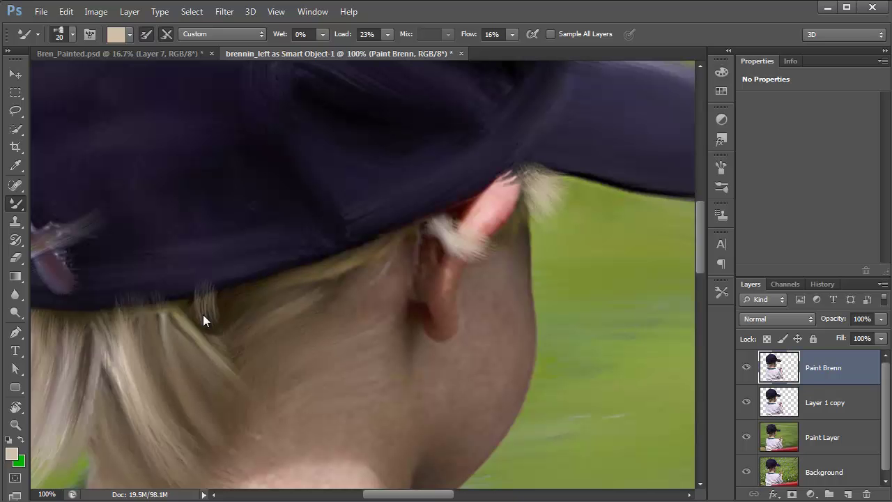
{"action": "mouse_move", "coordinate": [252, 350]}
{"action": "left_mouse_down"}
{"action": "mouse_move", "coordinate": [282, 351]}
{"action": "mouse_move", "coordinate": [212, 323]}
{"action": "mouse_move", "coordinate": [227, 340]}
{"action": "mouse_move", "coordinate": [262, 340]}
{"action": "left_mouse_up"}
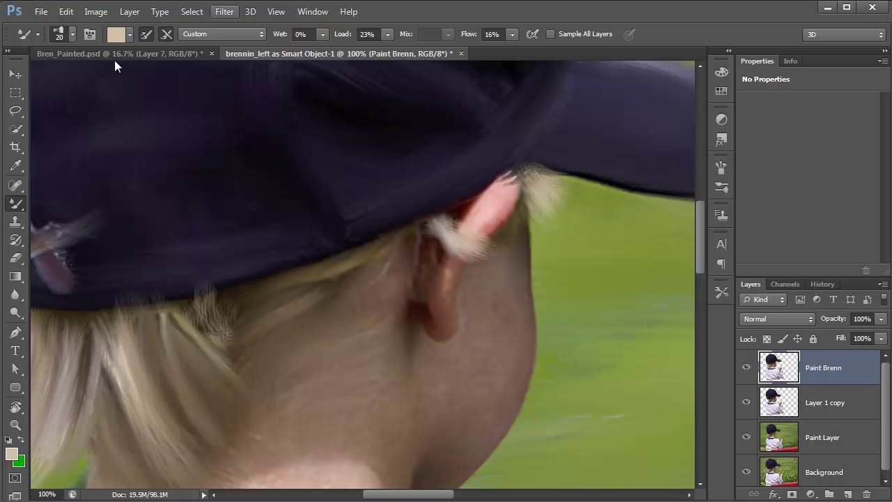
- Switch to the Wet preset with flow at 44% and blend the hair at the cap's edge and the ear
{"action": "left_click", "coordinate": [223, 32]}
{"action": "left_click", "coordinate": [212, 161]}
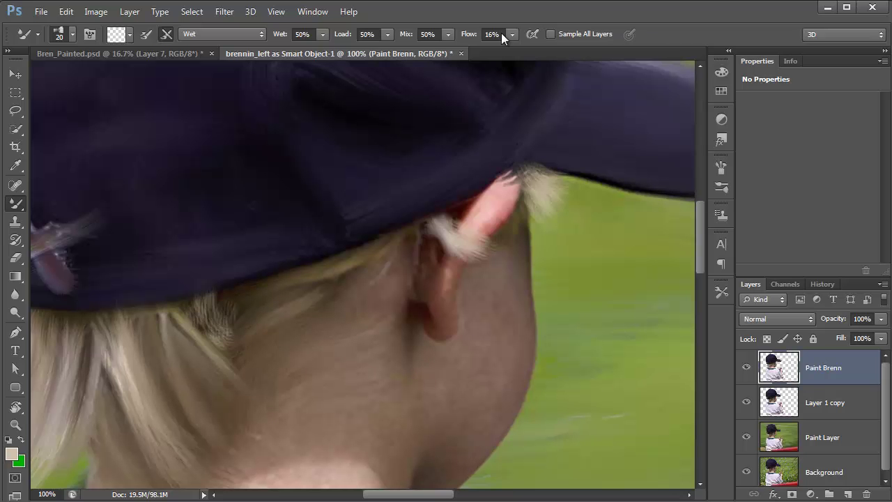
{"action": "left_click", "coordinate": [523, 49]}
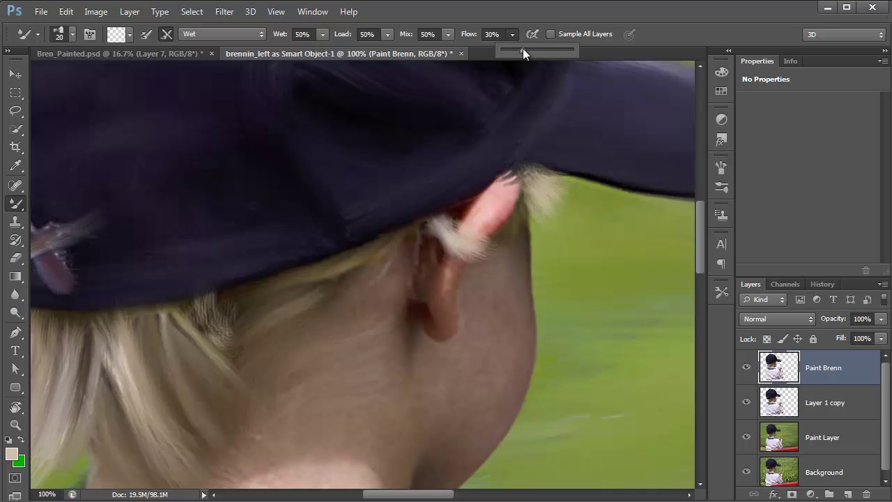
{"action": "left_click", "coordinate": [533, 49]}
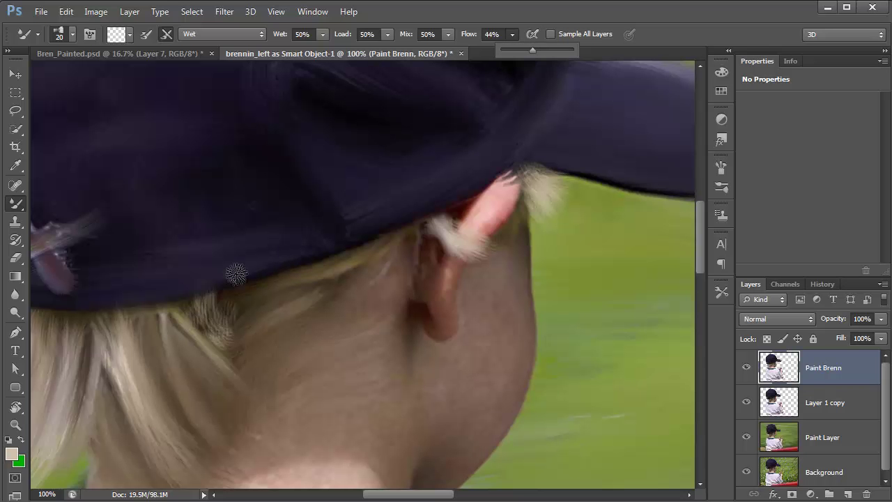
{"action": "left_click", "coordinate": [162, 299]}
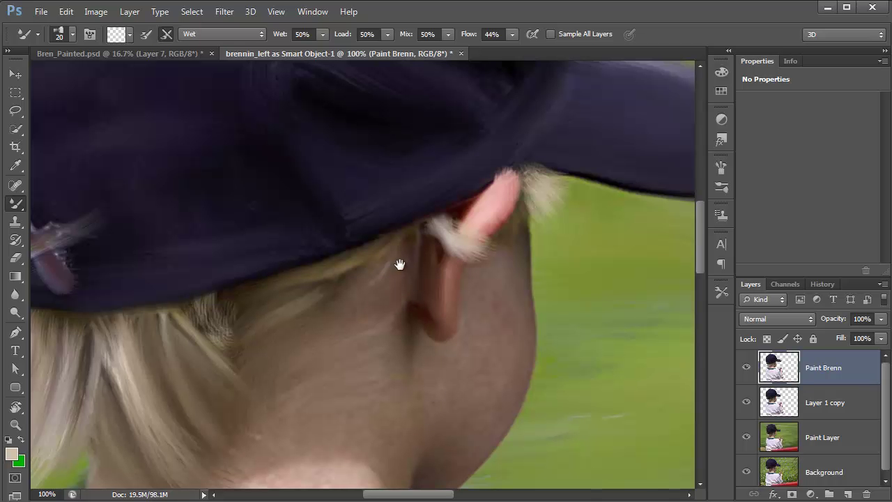
- Smooth the skin of the cheek, jaw and neck with the brush enlarged to size 35
{"action": "left_click_drag", "start_coordinate": [400, 264], "coordinate": [342, 131]}
{"action": "key", "text": "bracketright"}
{"action": "key", "text": "bracketright"}
{"action": "key", "text": "bracketright"}
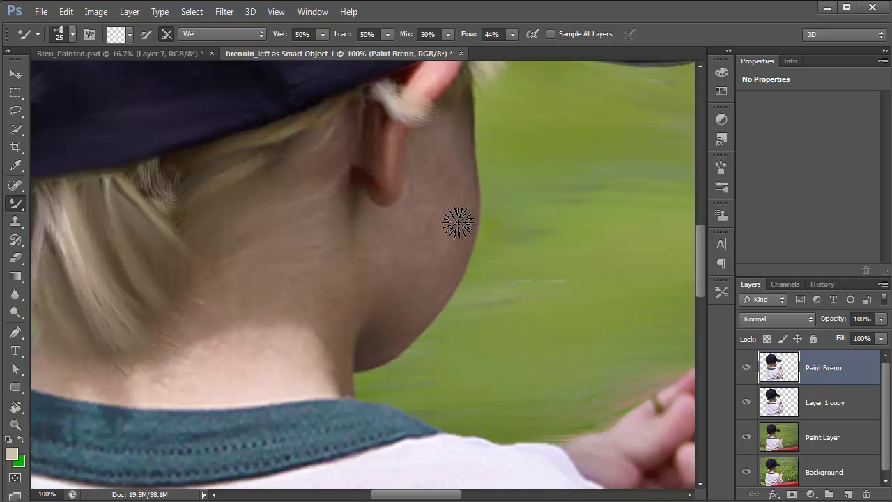
{"action": "mouse_move", "coordinate": [398, 321]}
{"action": "left_mouse_down"}
{"action": "mouse_move", "coordinate": [457, 229]}
{"action": "mouse_move", "coordinate": [397, 331]}
{"action": "mouse_move", "coordinate": [414, 321]}
{"action": "mouse_move", "coordinate": [457, 225]}
{"action": "mouse_move", "coordinate": [454, 202]}
{"action": "mouse_move", "coordinate": [437, 260]}
{"action": "mouse_move", "coordinate": [434, 208]}
{"action": "mouse_move", "coordinate": [418, 262]}
{"action": "mouse_move", "coordinate": [424, 193]}
{"action": "mouse_move", "coordinate": [403, 252]}
{"action": "mouse_move", "coordinate": [439, 158]}
{"action": "mouse_move", "coordinate": [437, 184]}
{"action": "mouse_move", "coordinate": [465, 249]}
{"action": "mouse_move", "coordinate": [465, 222]}
{"action": "mouse_move", "coordinate": [413, 321]}
{"action": "mouse_move", "coordinate": [461, 223]}
{"action": "mouse_move", "coordinate": [462, 209]}
{"action": "mouse_move", "coordinate": [417, 303]}
{"action": "mouse_move", "coordinate": [466, 131]}
{"action": "mouse_move", "coordinate": [426, 236]}
{"action": "mouse_move", "coordinate": [367, 301]}
{"action": "mouse_move", "coordinate": [250, 304]}
{"action": "mouse_move", "coordinate": [270, 302]}
{"action": "mouse_move", "coordinate": [230, 315]}
{"action": "mouse_move", "coordinate": [309, 341]}
{"action": "mouse_move", "coordinate": [294, 393]}
{"action": "mouse_move", "coordinate": [284, 363]}
{"action": "mouse_move", "coordinate": [226, 363]}
{"action": "mouse_move", "coordinate": [246, 352]}
{"action": "mouse_move", "coordinate": [293, 354]}
{"action": "mouse_move", "coordinate": [243, 350]}
{"action": "mouse_move", "coordinate": [228, 361]}
{"action": "mouse_move", "coordinate": [285, 349]}
{"action": "mouse_move", "coordinate": [156, 372]}
{"action": "mouse_move", "coordinate": [286, 319]}
{"action": "mouse_move", "coordinate": [174, 346]}
{"action": "mouse_move", "coordinate": [262, 339]}
{"action": "mouse_move", "coordinate": [315, 347]}
{"action": "mouse_move", "coordinate": [315, 356]}
{"action": "mouse_move", "coordinate": [289, 341]}
{"action": "mouse_move", "coordinate": [343, 384]}
{"action": "mouse_move", "coordinate": [337, 387]}
{"action": "mouse_move", "coordinate": [326, 373]}
{"action": "mouse_move", "coordinate": [336, 357]}
{"action": "mouse_move", "coordinate": [345, 380]}
{"action": "mouse_move", "coordinate": [346, 361]}
{"action": "mouse_move", "coordinate": [412, 374]}
{"action": "mouse_move", "coordinate": [354, 276]}
{"action": "mouse_move", "coordinate": [368, 274]}
{"action": "mouse_move", "coordinate": [353, 272]}
{"action": "mouse_move", "coordinate": [375, 241]}
{"action": "mouse_move", "coordinate": [401, 257]}
{"action": "mouse_move", "coordinate": [383, 225]}
{"action": "mouse_move", "coordinate": [432, 170]}
{"action": "mouse_move", "coordinate": [455, 169]}
{"action": "mouse_move", "coordinate": [421, 144]}
{"action": "mouse_move", "coordinate": [442, 135]}
{"action": "mouse_move", "coordinate": [357, 198]}
{"action": "mouse_move", "coordinate": [346, 136]}
{"action": "mouse_move", "coordinate": [333, 138]}
{"action": "mouse_move", "coordinate": [265, 215]}
{"action": "mouse_move", "coordinate": [325, 231]}
{"action": "mouse_move", "coordinate": [291, 265]}
{"action": "mouse_move", "coordinate": [323, 276]}
{"action": "mouse_move", "coordinate": [334, 302]}
{"action": "mouse_move", "coordinate": [267, 390]}
{"action": "mouse_move", "coordinate": [209, 374]}
{"action": "mouse_move", "coordinate": [401, 366]}
{"action": "left_mouse_up"}
{"action": "mouse_move", "coordinate": [355, 384]}
{"action": "left_mouse_down"}
{"action": "mouse_move", "coordinate": [321, 380]}
{"action": "mouse_move", "coordinate": [364, 380]}
{"action": "left_mouse_up"}
- Blend the teal shirt collar along its length to smooth away the fabric texture and stitching
{"action": "mouse_move", "coordinate": [337, 430]}
{"action": "left_mouse_down"}
{"action": "mouse_move", "coordinate": [318, 442]}
{"action": "mouse_move", "coordinate": [457, 445]}
{"action": "mouse_move", "coordinate": [424, 464]}
{"action": "mouse_move", "coordinate": [316, 465]}
{"action": "mouse_move", "coordinate": [538, 447]}
{"action": "mouse_move", "coordinate": [356, 459]}
{"action": "mouse_move", "coordinate": [561, 426]}
{"action": "mouse_move", "coordinate": [412, 440]}
{"action": "mouse_move", "coordinate": [580, 425]}
{"action": "mouse_move", "coordinate": [407, 437]}
{"action": "left_mouse_up"}
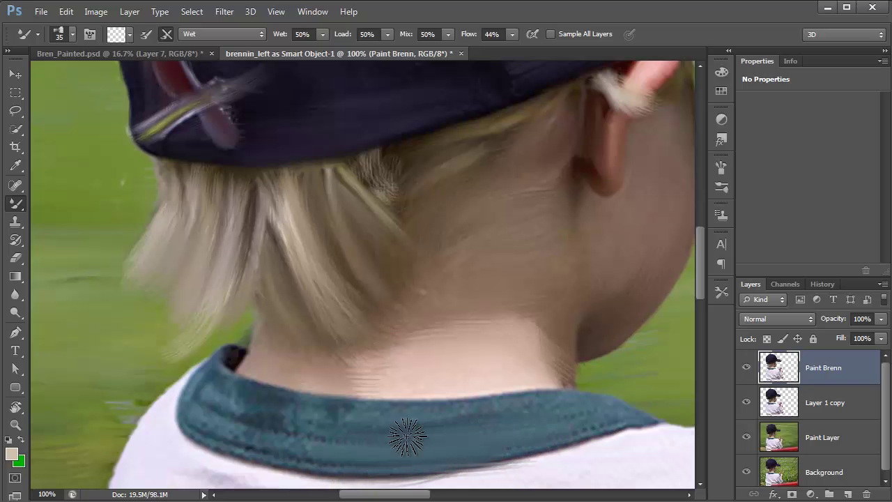
{"action": "mouse_move", "coordinate": [495, 416]}
{"action": "left_mouse_down"}
{"action": "mouse_move", "coordinate": [588, 407]}
{"action": "mouse_move", "coordinate": [317, 415]}
{"action": "mouse_move", "coordinate": [611, 412]}
{"action": "mouse_move", "coordinate": [313, 423]}
{"action": "mouse_move", "coordinate": [258, 407]}
{"action": "mouse_move", "coordinate": [308, 417]}
{"action": "mouse_move", "coordinate": [515, 417]}
{"action": "mouse_move", "coordinate": [324, 437]}
{"action": "mouse_move", "coordinate": [195, 407]}
{"action": "mouse_move", "coordinate": [468, 451]}
{"action": "mouse_move", "coordinate": [263, 438]}
{"action": "mouse_move", "coordinate": [218, 423]}
{"action": "mouse_move", "coordinate": [244, 441]}
{"action": "mouse_move", "coordinate": [408, 462]}
{"action": "mouse_move", "coordinate": [189, 430]}
{"action": "mouse_move", "coordinate": [313, 453]}
{"action": "mouse_move", "coordinate": [559, 435]}
{"action": "mouse_move", "coordinate": [607, 420]}
{"action": "mouse_move", "coordinate": [546, 426]}
{"action": "mouse_move", "coordinate": [537, 417]}
{"action": "mouse_move", "coordinate": [199, 456]}
{"action": "mouse_move", "coordinate": [176, 387]}
{"action": "mouse_move", "coordinate": [226, 402]}
{"action": "mouse_move", "coordinate": [205, 383]}
{"action": "mouse_move", "coordinate": [302, 409]}
{"action": "mouse_move", "coordinate": [224, 382]}
{"action": "mouse_move", "coordinate": [381, 430]}
{"action": "mouse_move", "coordinate": [233, 404]}
{"action": "mouse_move", "coordinate": [224, 405]}
{"action": "mouse_move", "coordinate": [372, 419]}
{"action": "mouse_move", "coordinate": [219, 416]}
{"action": "mouse_move", "coordinate": [233, 430]}
{"action": "mouse_move", "coordinate": [242, 425]}
{"action": "mouse_move", "coordinate": [201, 422]}
{"action": "mouse_move", "coordinate": [260, 440]}
{"action": "mouse_move", "coordinate": [578, 418]}
{"action": "left_mouse_up"}
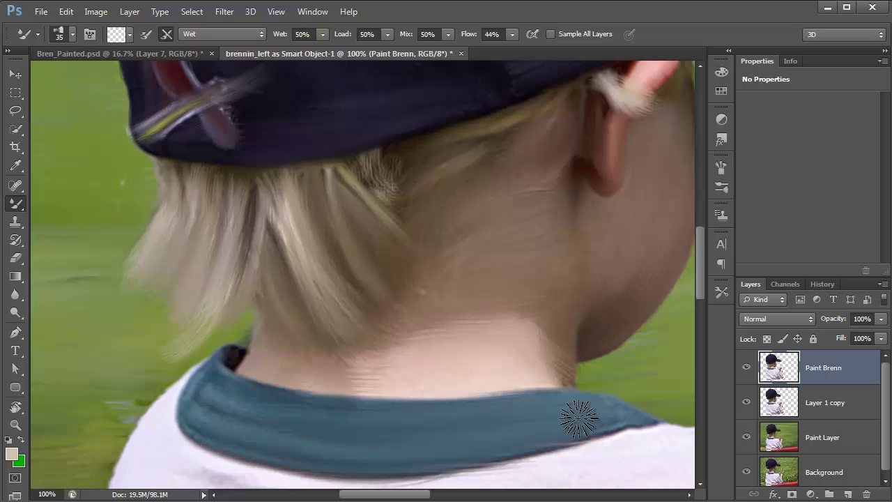
{"action": "left_click_drag", "start_coordinate": [446, 428], "coordinate": [321, 435]}
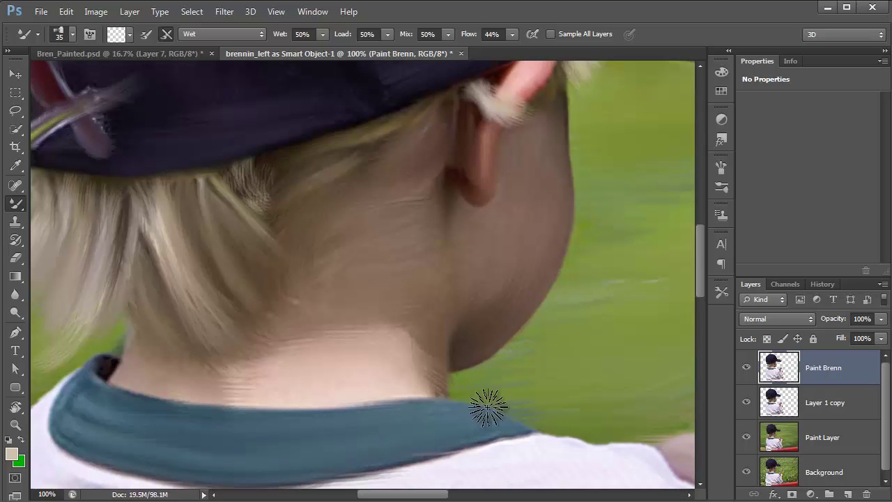
- Turn on Sample All Layers and blend the right tip of the teal collar with the green background
{"action": "mouse_move", "coordinate": [538, 405]}
{"action": "left_mouse_down"}
{"action": "mouse_move", "coordinate": [504, 402]}
{"action": "mouse_move", "coordinate": [548, 408]}
{"action": "left_mouse_up"}
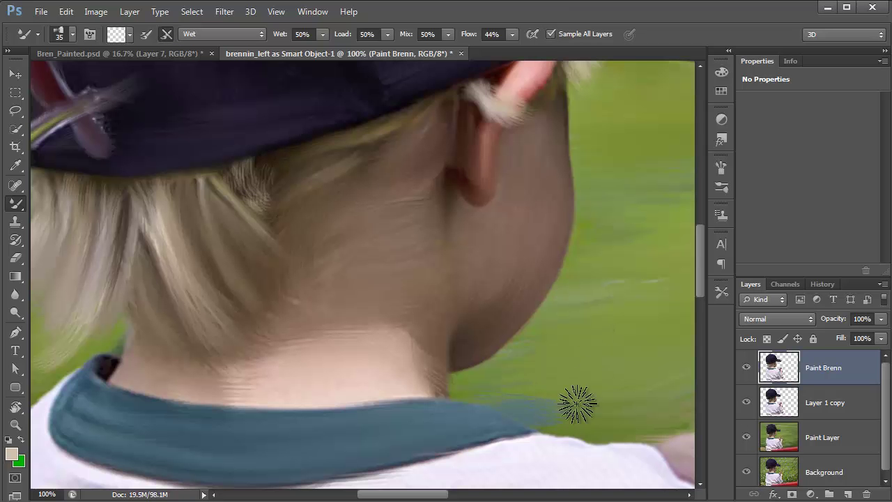
{"action": "mouse_move", "coordinate": [570, 413]}
{"action": "left_mouse_down"}
{"action": "mouse_move", "coordinate": [539, 405]}
{"action": "mouse_move", "coordinate": [570, 404]}
{"action": "mouse_move", "coordinate": [502, 402]}
{"action": "mouse_move", "coordinate": [567, 404]}
{"action": "mouse_move", "coordinate": [555, 404]}
{"action": "mouse_move", "coordinate": [577, 387]}
{"action": "left_mouse_up"}
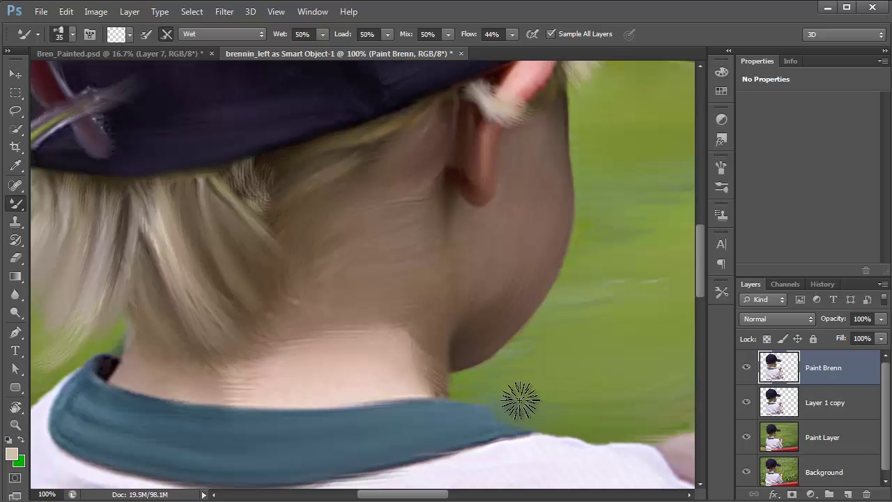
- Reduce the brush size to 20 and blend the horizontal creases on the left shoulder just below the collar
{"action": "mouse_move", "coordinate": [434, 272]}
{"action": "left_mouse_down"}
{"action": "mouse_move", "coordinate": [494, 109]}
{"action": "mouse_move", "coordinate": [558, 42]}
{"action": "left_mouse_up"}
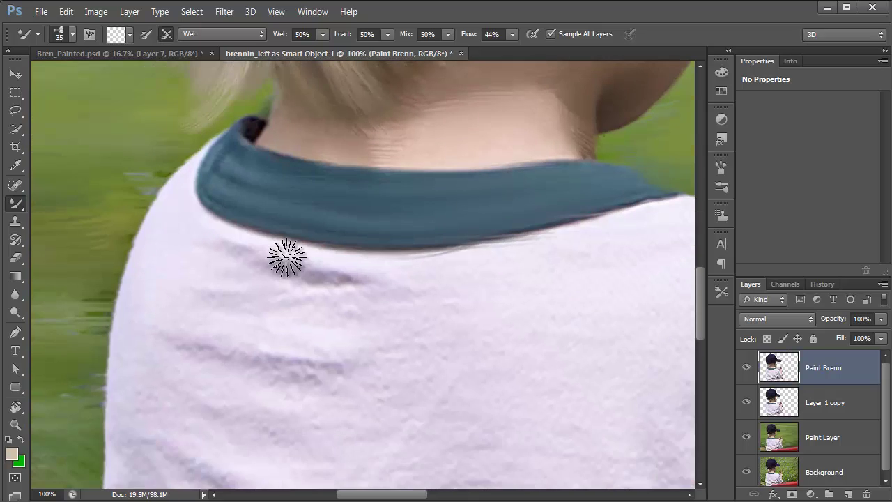
{"action": "key", "text": "bracketleft"}
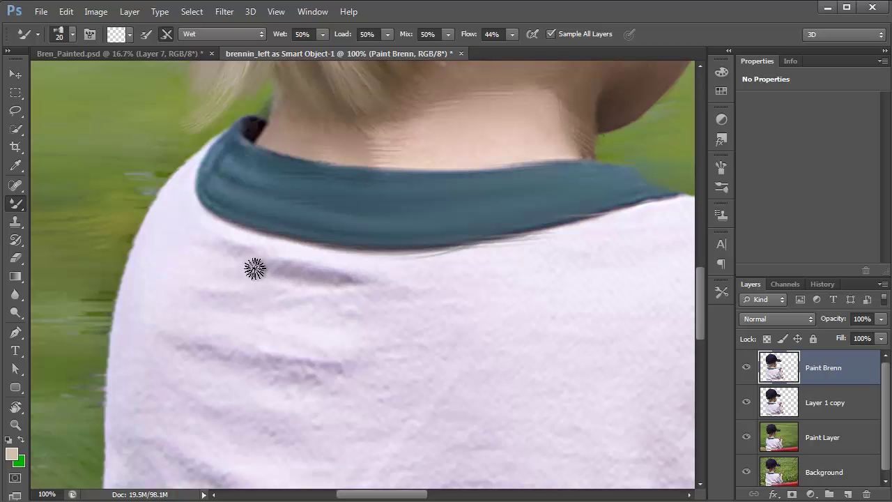
{"action": "mouse_move", "coordinate": [291, 266]}
{"action": "left_mouse_down"}
{"action": "mouse_move", "coordinate": [231, 257]}
{"action": "mouse_move", "coordinate": [369, 279]}
{"action": "mouse_move", "coordinate": [248, 269]}
{"action": "mouse_move", "coordinate": [286, 269]}
{"action": "mouse_move", "coordinate": [208, 247]}
{"action": "mouse_move", "coordinate": [251, 253]}
{"action": "left_mouse_up"}
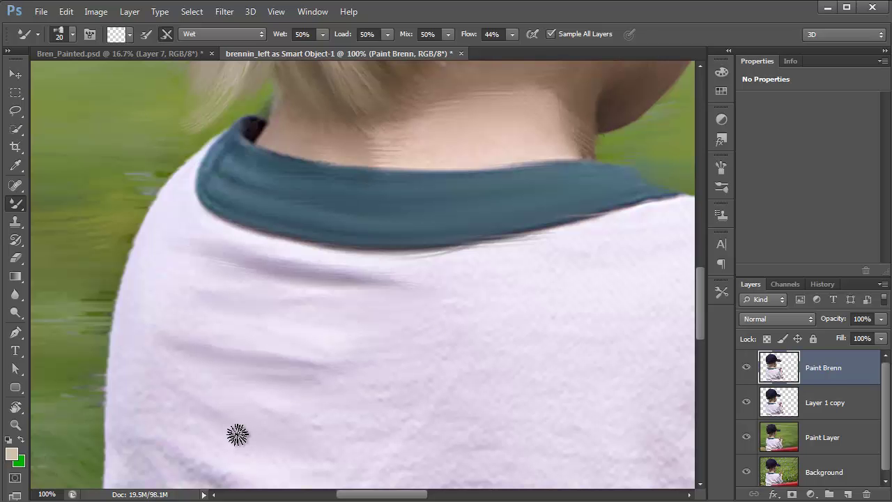
{"action": "scroll", "coordinate": [265, 410], "scroll_direction": "down", "scroll_amount": 3}
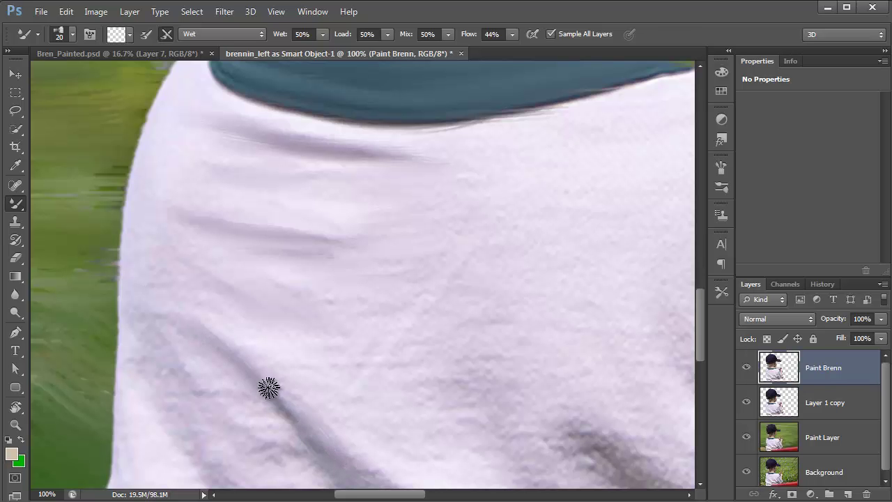
- Blend the long diagonal folds on the shirt's left side and the crease beneath them, with the brush enlarged to size 35
{"action": "scroll", "coordinate": [322, 435], "scroll_direction": "down", "scroll_amount": 5}
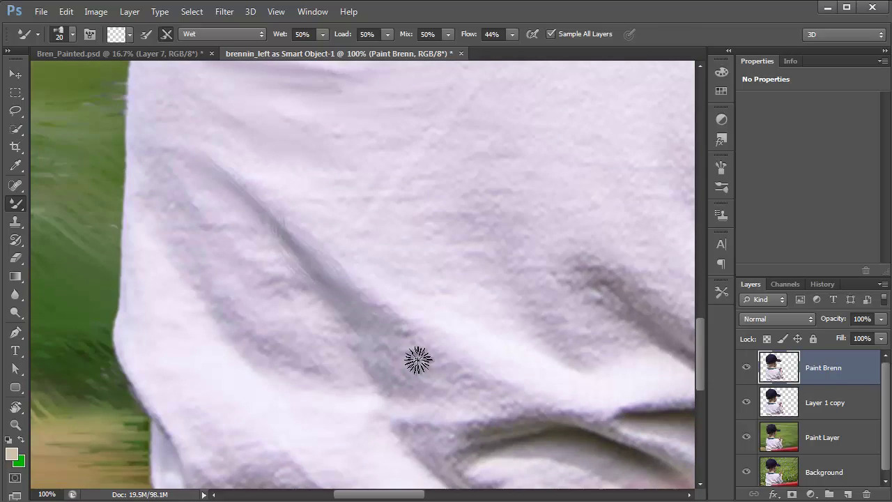
{"action": "key", "text": "bracketright"}
{"action": "key", "text": "bracketright"}
{"action": "key", "text": "bracketright"}
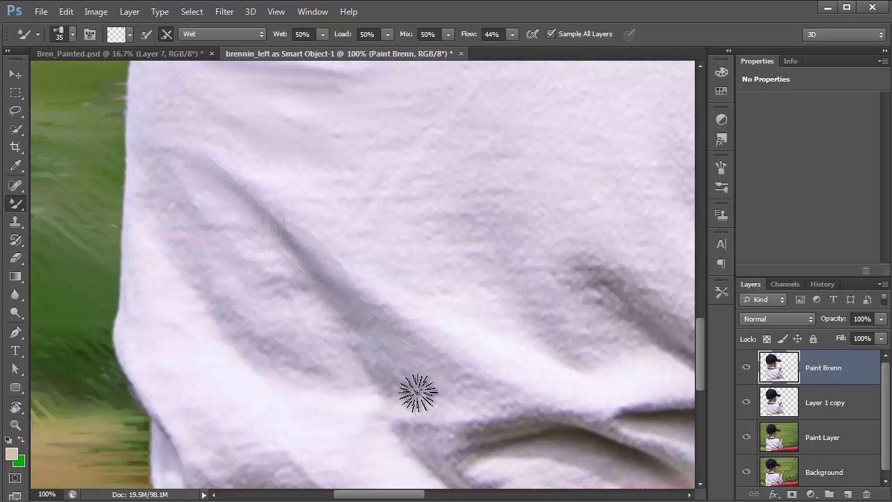
{"action": "mouse_move", "coordinate": [417, 393]}
{"action": "left_mouse_down"}
{"action": "mouse_move", "coordinate": [371, 314]}
{"action": "mouse_move", "coordinate": [396, 378]}
{"action": "mouse_move", "coordinate": [386, 361]}
{"action": "mouse_move", "coordinate": [385, 393]}
{"action": "mouse_move", "coordinate": [332, 285]}
{"action": "mouse_move", "coordinate": [367, 312]}
{"action": "left_mouse_up"}
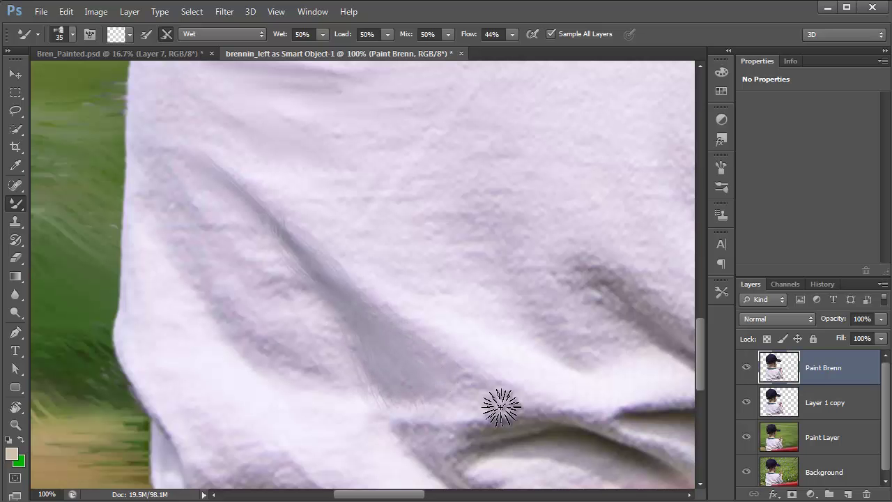
{"action": "mouse_move", "coordinate": [500, 407]}
{"action": "left_mouse_down"}
{"action": "mouse_move", "coordinate": [521, 430]}
{"action": "mouse_move", "coordinate": [420, 436]}
{"action": "mouse_move", "coordinate": [551, 415]}
{"action": "left_mouse_up"}
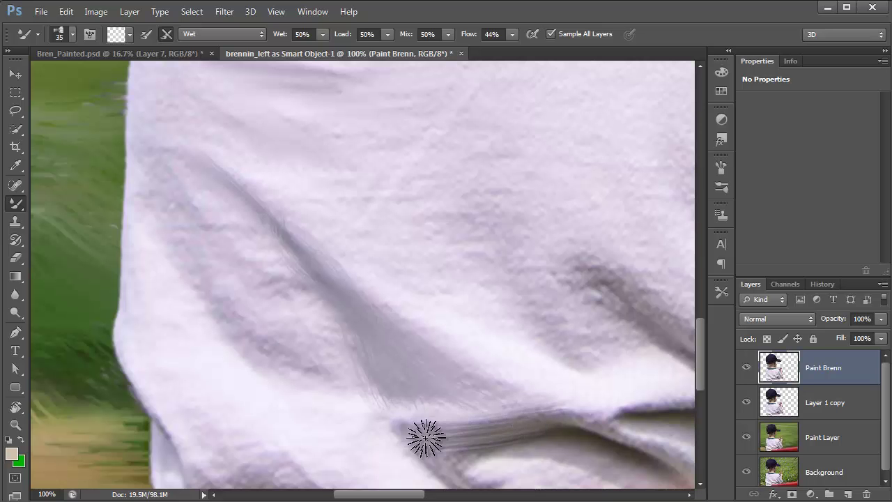
{"action": "left_click_drag", "start_coordinate": [282, 373], "coordinate": [324, 403]}
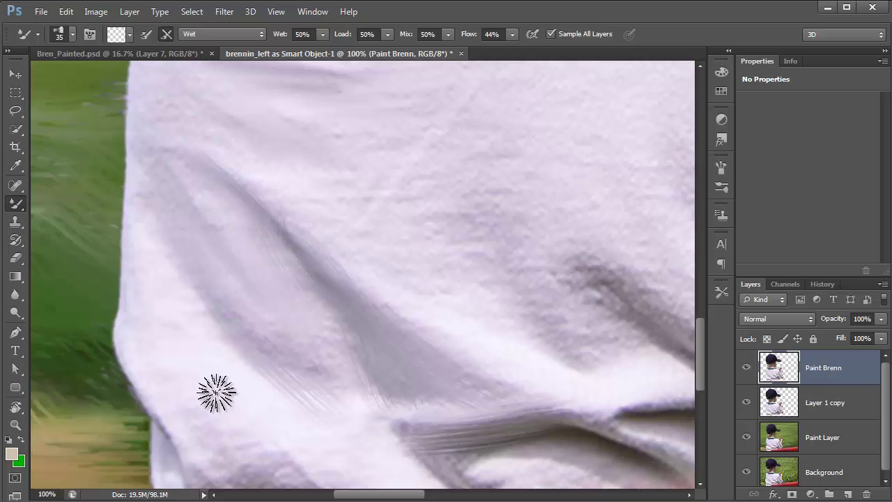
{"action": "mouse_move", "coordinate": [240, 394]}
{"action": "left_mouse_down"}
{"action": "mouse_move", "coordinate": [184, 347]}
{"action": "mouse_move", "coordinate": [221, 378]}
{"action": "mouse_move", "coordinate": [209, 295]}
{"action": "mouse_move", "coordinate": [233, 439]}
{"action": "mouse_move", "coordinate": [209, 377]}
{"action": "left_mouse_up"}
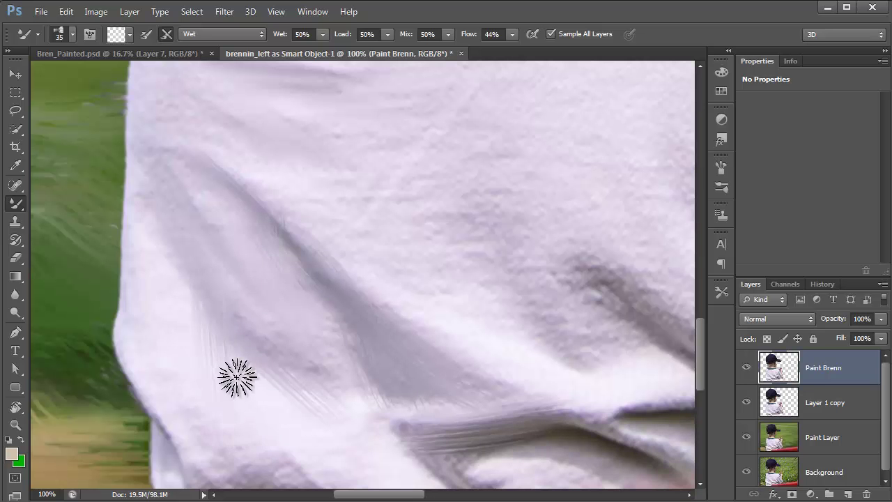
- Blend the grey folds at the shirt's lower left edge down to the bottom of the picture
{"action": "scroll", "coordinate": [286, 268], "scroll_direction": "down", "scroll_amount": 3}
{"action": "left_click_drag", "start_coordinate": [286, 266], "coordinate": [275, 198]}
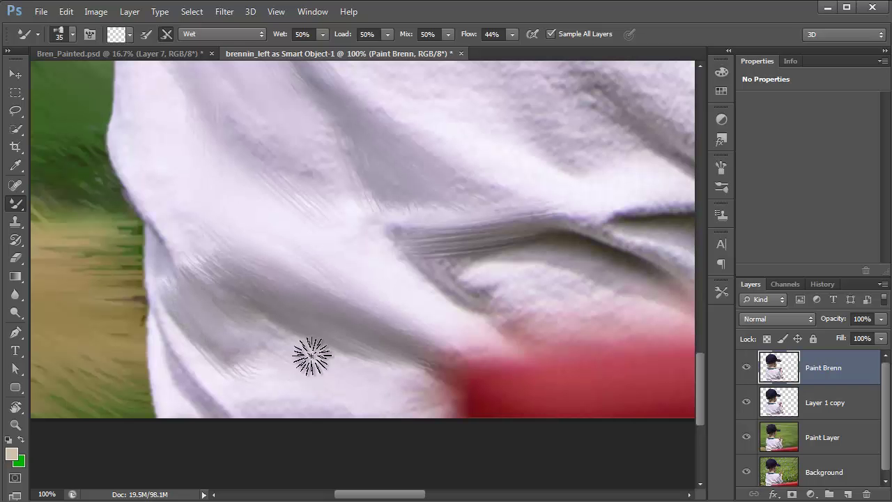
{"action": "scroll", "coordinate": [313, 203], "scroll_direction": "down", "scroll_amount": 5}
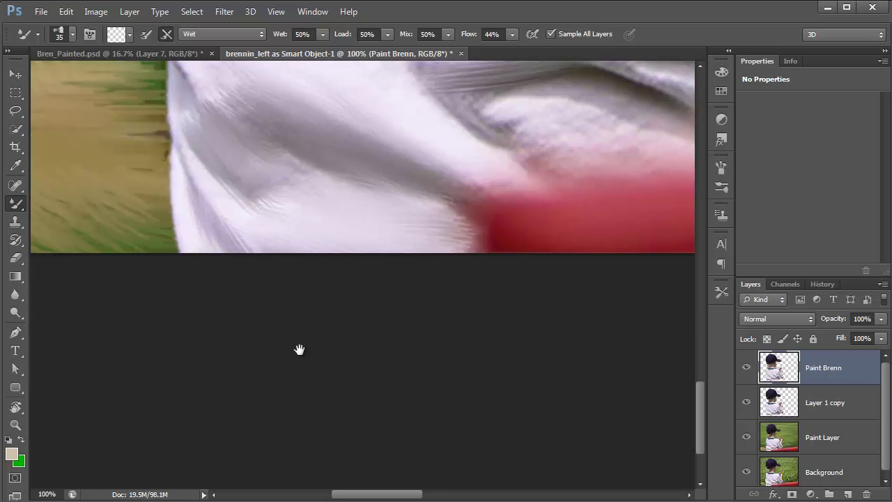
- Smooth the shirt folds above the red rail, refining the dark crease's edge with the brush reduced to size 20 and 25
{"action": "scroll", "coordinate": [299, 350], "scroll_direction": "up", "scroll_amount": 4}
{"action": "scroll", "coordinate": [299, 351], "scroll_direction": "right", "scroll_amount": 3}
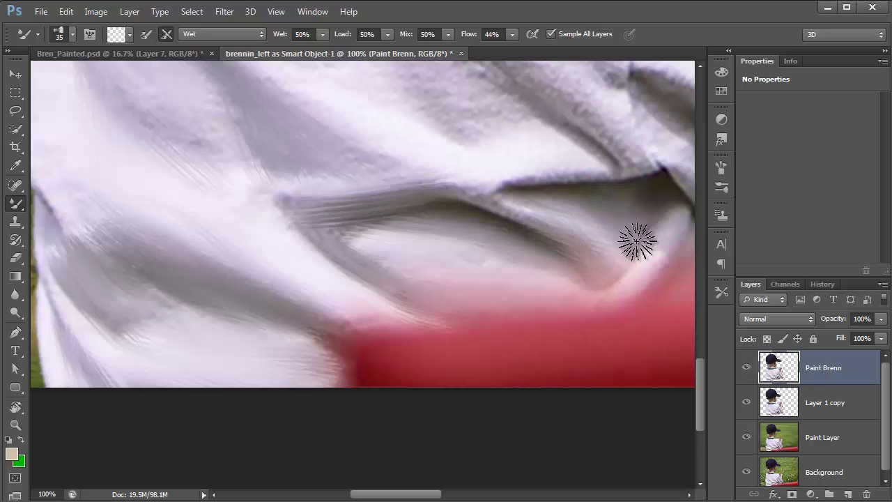
{"action": "mouse_move", "coordinate": [460, 155]}
{"action": "left_mouse_down"}
{"action": "mouse_move", "coordinate": [624, 164]}
{"action": "mouse_move", "coordinate": [534, 153]}
{"action": "left_mouse_up"}
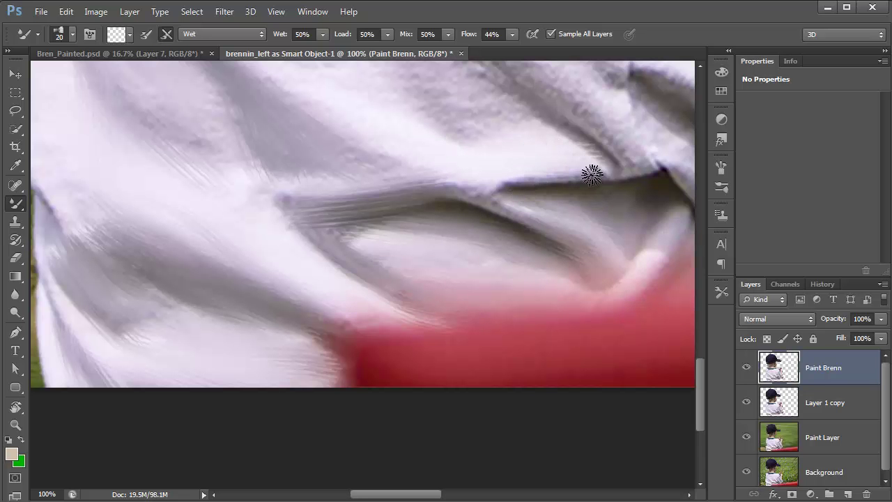
{"action": "mouse_move", "coordinate": [497, 178]}
{"action": "left_mouse_down"}
{"action": "mouse_move", "coordinate": [577, 174]}
{"action": "mouse_move", "coordinate": [482, 183]}
{"action": "mouse_move", "coordinate": [551, 225]}
{"action": "mouse_move", "coordinate": [449, 189]}
{"action": "mouse_move", "coordinate": [485, 199]}
{"action": "left_mouse_up"}
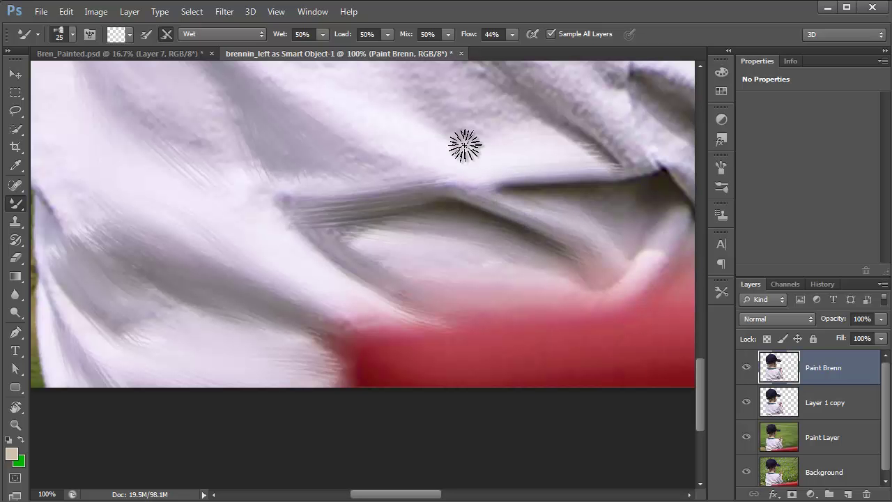
- Enlarge the brush to size 35 and smooth the fabric texture and shadowed folds across the lower back of the shirt
{"action": "key", "text": "bracketright"}
{"action": "scroll", "coordinate": [482, 404], "scroll_direction": "up", "scroll_amount": 5}
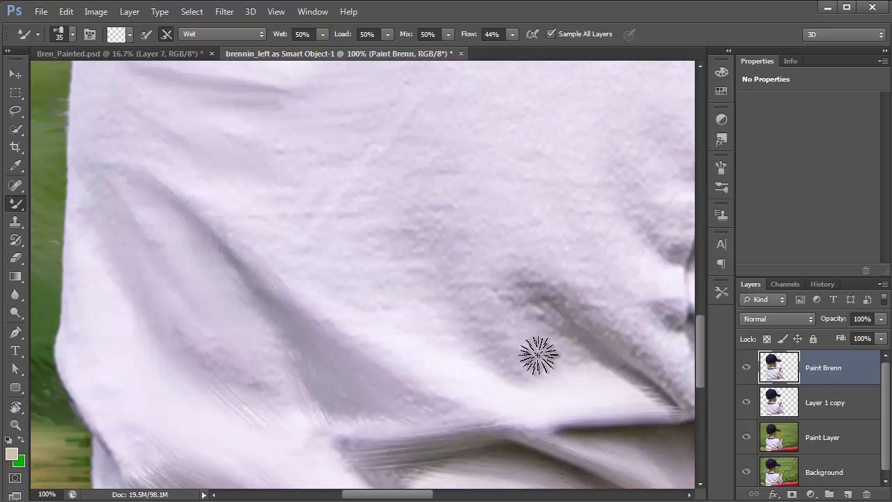
{"action": "mouse_move", "coordinate": [538, 356]}
{"action": "left_mouse_down"}
{"action": "mouse_move", "coordinate": [470, 336]}
{"action": "mouse_move", "coordinate": [484, 328]}
{"action": "mouse_move", "coordinate": [483, 316]}
{"action": "mouse_move", "coordinate": [428, 321]}
{"action": "mouse_move", "coordinate": [475, 295]}
{"action": "mouse_move", "coordinate": [383, 285]}
{"action": "mouse_move", "coordinate": [465, 292]}
{"action": "mouse_move", "coordinate": [412, 298]}
{"action": "mouse_move", "coordinate": [418, 271]}
{"action": "mouse_move", "coordinate": [286, 260]}
{"action": "mouse_move", "coordinate": [411, 252]}
{"action": "mouse_move", "coordinate": [383, 245]}
{"action": "mouse_move", "coordinate": [543, 310]}
{"action": "mouse_move", "coordinate": [508, 301]}
{"action": "mouse_move", "coordinate": [529, 309]}
{"action": "mouse_move", "coordinate": [529, 294]}
{"action": "mouse_move", "coordinate": [620, 363]}
{"action": "mouse_move", "coordinate": [672, 388]}
{"action": "mouse_move", "coordinate": [673, 403]}
{"action": "mouse_move", "coordinate": [563, 322]}
{"action": "mouse_move", "coordinate": [668, 403]}
{"action": "mouse_move", "coordinate": [554, 305]}
{"action": "mouse_move", "coordinate": [625, 362]}
{"action": "mouse_move", "coordinate": [632, 324]}
{"action": "mouse_move", "coordinate": [587, 288]}
{"action": "mouse_move", "coordinate": [619, 282]}
{"action": "mouse_move", "coordinate": [617, 262]}
{"action": "mouse_move", "coordinate": [598, 251]}
{"action": "mouse_move", "coordinate": [520, 288]}
{"action": "mouse_move", "coordinate": [515, 304]}
{"action": "mouse_move", "coordinate": [495, 290]}
{"action": "mouse_move", "coordinate": [510, 294]}
{"action": "mouse_move", "coordinate": [509, 322]}
{"action": "mouse_move", "coordinate": [520, 282]}
{"action": "mouse_move", "coordinate": [467, 282]}
{"action": "mouse_move", "coordinate": [543, 285]}
{"action": "mouse_move", "coordinate": [581, 308]}
{"action": "mouse_move", "coordinate": [551, 299]}
{"action": "left_mouse_up"}
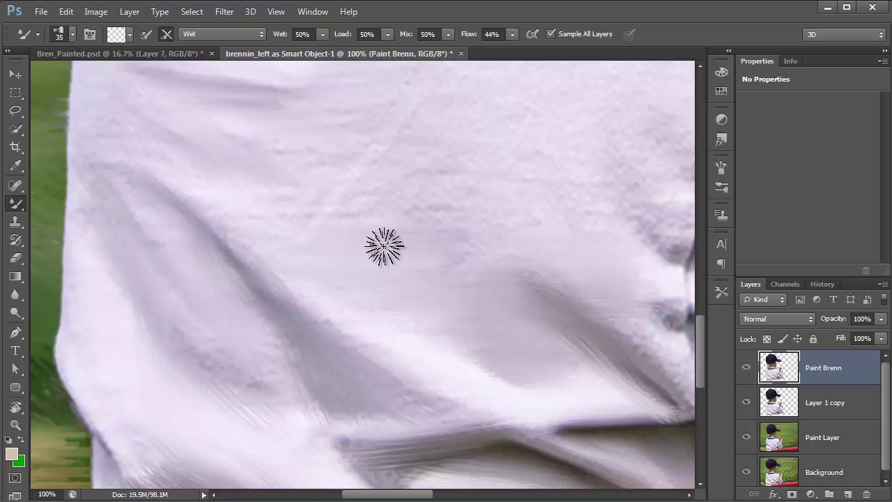
{"action": "key", "text": "ctrl+minus"}
{"action": "key", "text": "ctrl+minus"}
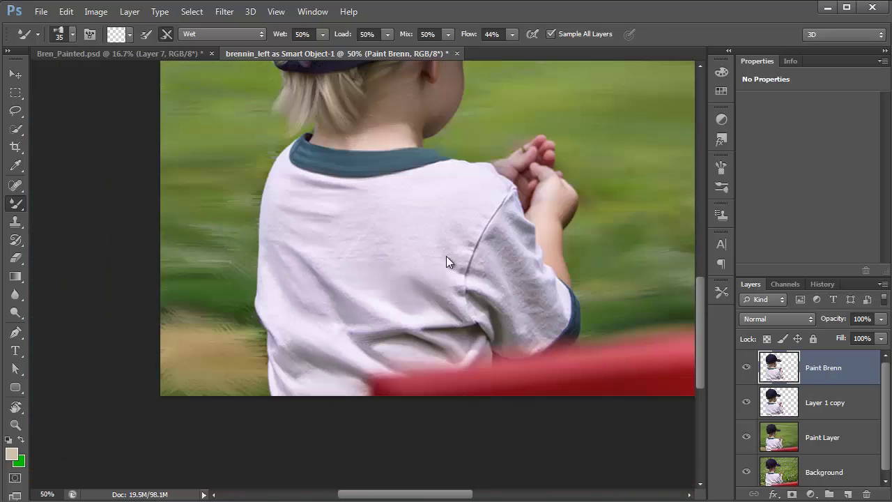
{"action": "key", "text": "ctrl+minus"}
{"action": "key", "text": "ctrl+minus"}
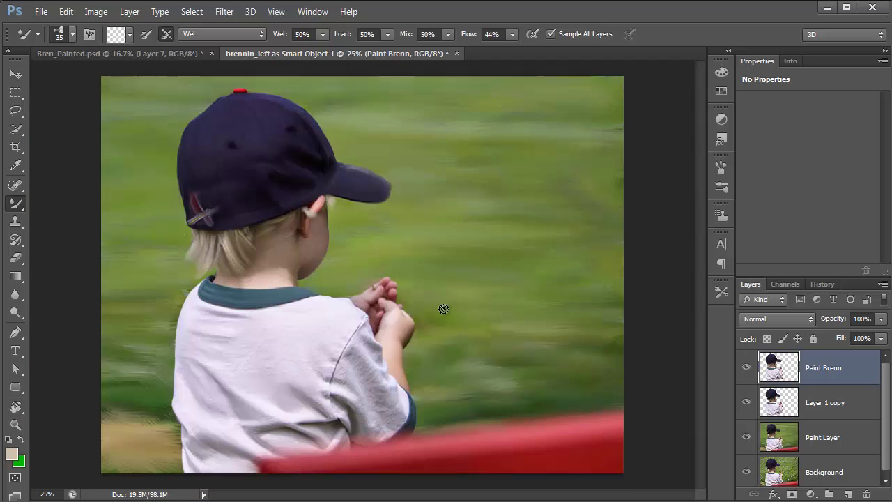
- Smooth the remaining fabric texture on the upper back, shoulder seam and sleeve, enlarging the brush to size 50
{"action": "left_click", "coordinate": [260, 365]}
{"action": "left_click", "coordinate": [259, 364]}
{"action": "left_click", "coordinate": [278, 365]}
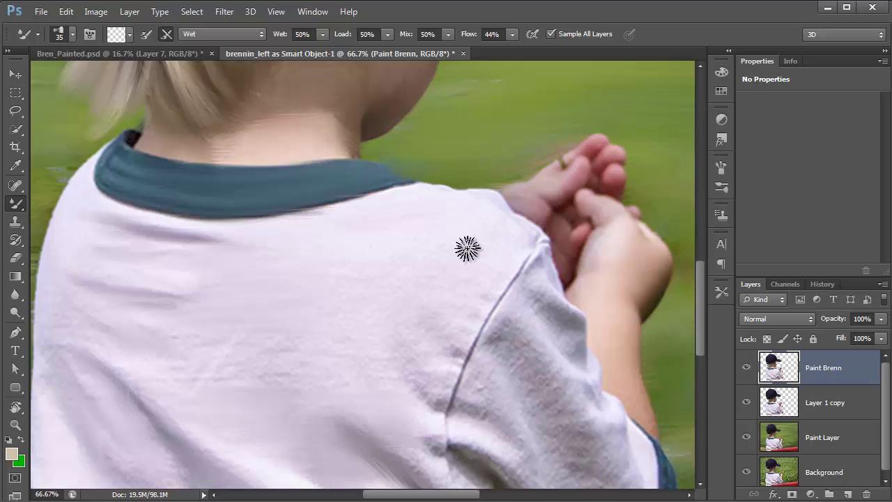
{"action": "left_click", "coordinate": [428, 260]}
{"action": "left_click", "coordinate": [428, 259]}
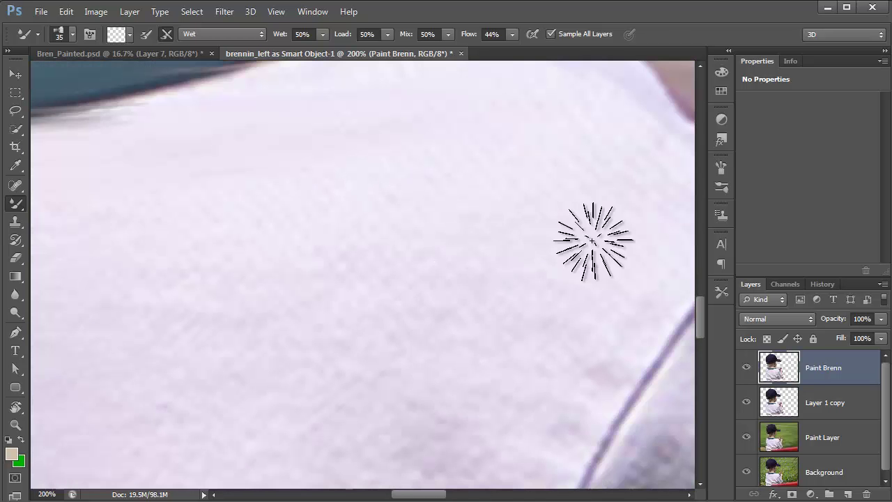
{"action": "left_click", "coordinate": [382, 306], "text": "alt"}
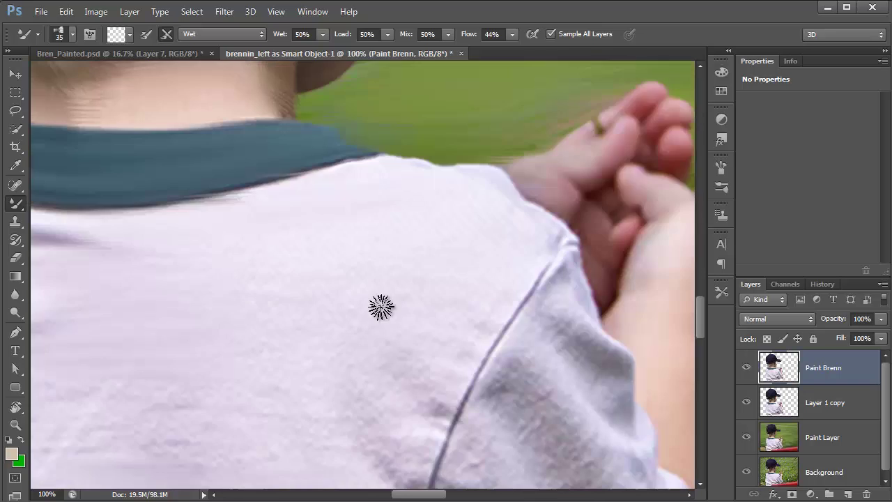
{"action": "left_click", "coordinate": [381, 306], "text": "alt"}
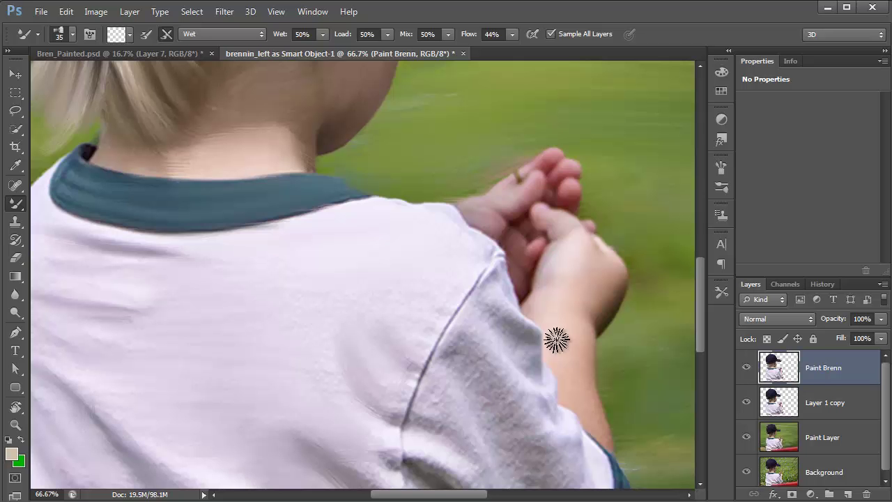
{"action": "left_click_drag", "start_coordinate": [403, 179], "coordinate": [422, 149]}
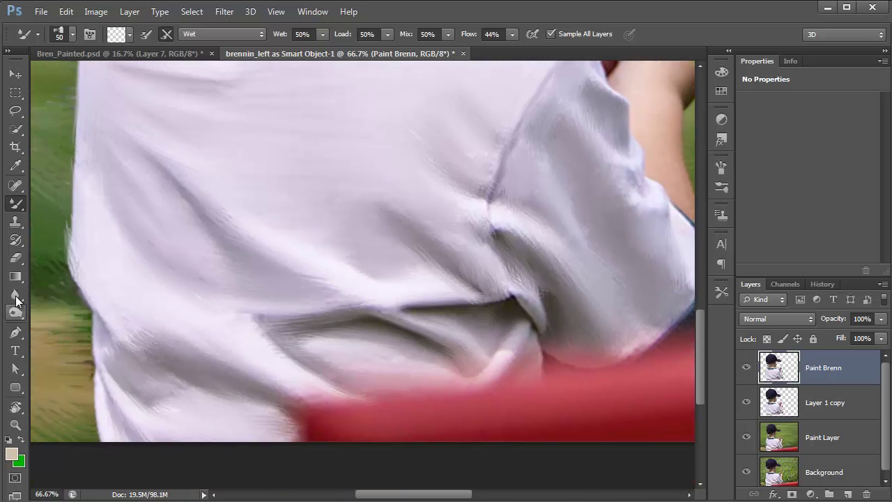
- Switch to the Burn tool and darken the deep creases above the red rail and the lower end of the sleeve seam
{"action": "left_click", "coordinate": [17, 314]}
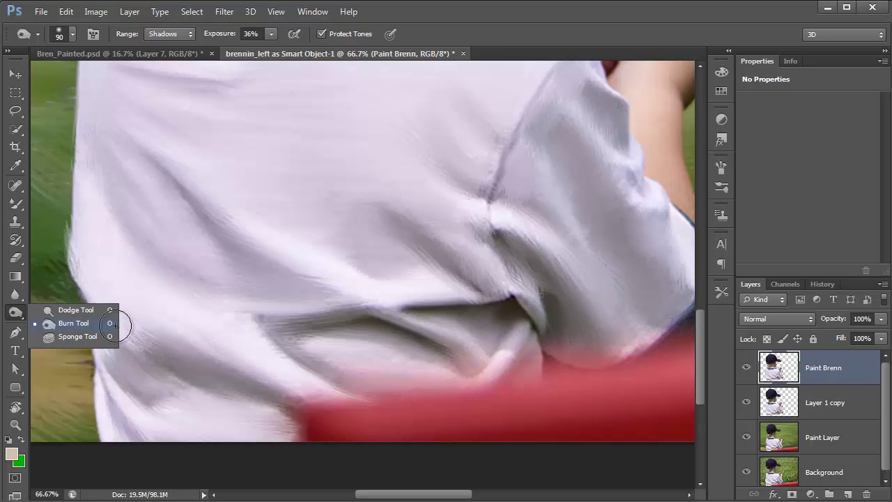
{"action": "left_click", "coordinate": [66, 325]}
{"action": "mouse_move", "coordinate": [292, 329]}
{"action": "left_mouse_down"}
{"action": "mouse_move", "coordinate": [472, 347]}
{"action": "mouse_move", "coordinate": [343, 366]}
{"action": "mouse_move", "coordinate": [347, 383]}
{"action": "mouse_move", "coordinate": [284, 354]}
{"action": "mouse_move", "coordinate": [402, 380]}
{"action": "mouse_move", "coordinate": [442, 368]}
{"action": "mouse_move", "coordinate": [476, 342]}
{"action": "left_mouse_up"}
{"action": "mouse_move", "coordinate": [423, 315]}
{"action": "left_mouse_down"}
{"action": "mouse_move", "coordinate": [497, 314]}
{"action": "mouse_move", "coordinate": [557, 263]}
{"action": "left_mouse_up"}
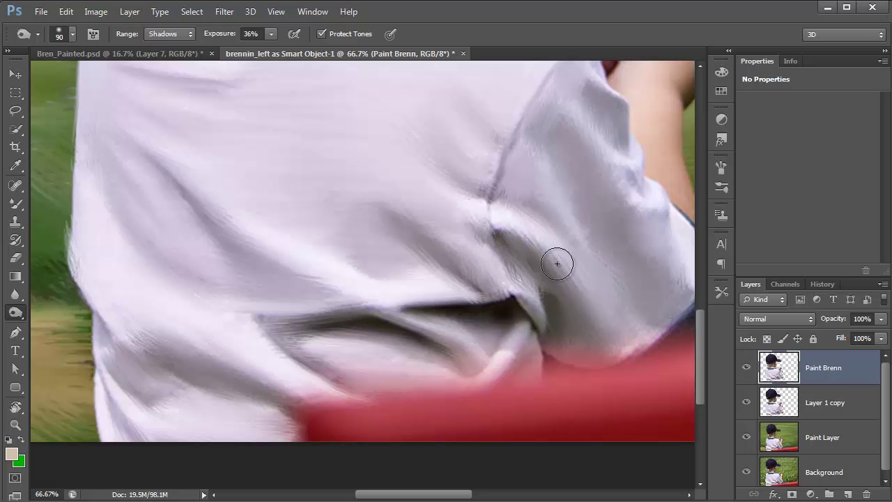
{"action": "left_click_drag", "start_coordinate": [498, 198], "coordinate": [509, 154]}
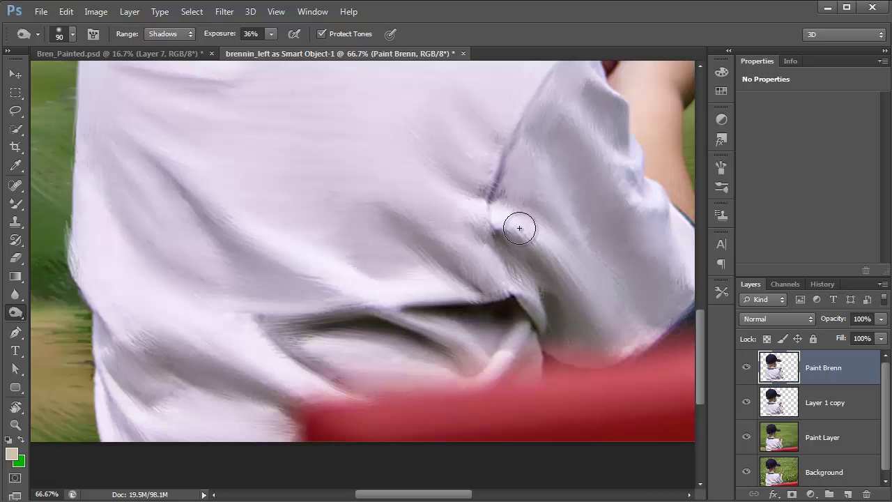
- Burn the shadows in the left back folds, along the sleeve and in the creases beside the armpit seam
{"action": "scroll", "coordinate": [511, 179], "scroll_direction": "up", "scroll_amount": 3}
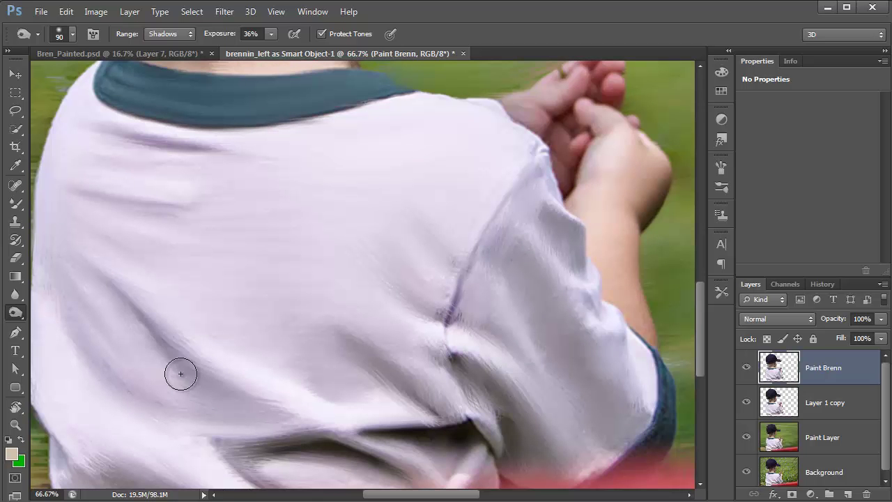
{"action": "scroll", "coordinate": [461, 397], "scroll_direction": "down", "scroll_amount": 3}
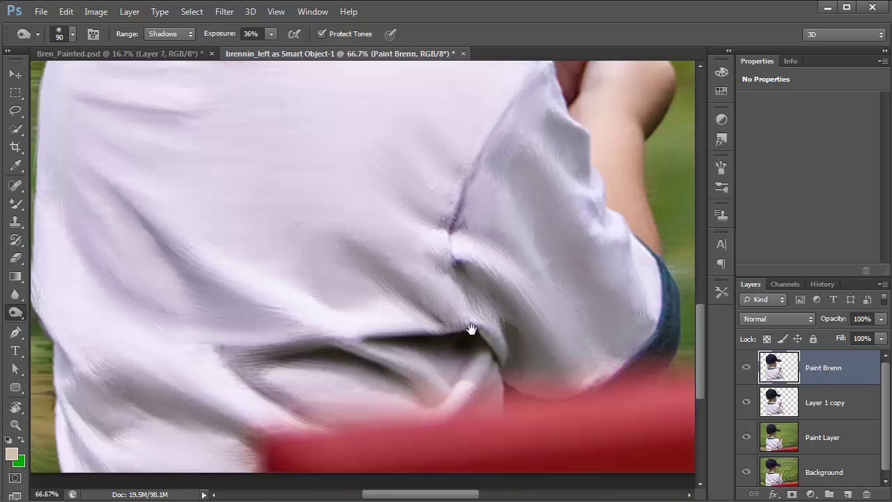
{"action": "left_click_drag", "start_coordinate": [562, 249], "coordinate": [540, 376]}
{"action": "left_click_drag", "start_coordinate": [578, 412], "coordinate": [533, 350]}
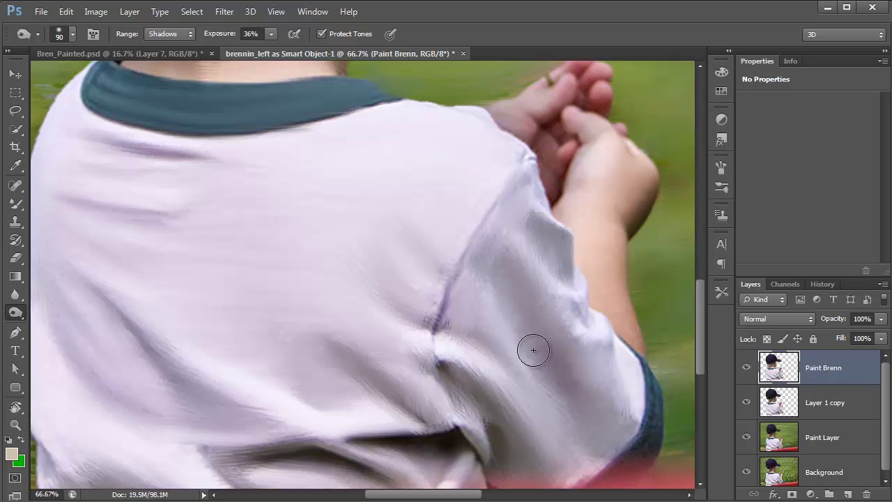
{"action": "mouse_move", "coordinate": [538, 405]}
{"action": "left_mouse_down"}
{"action": "mouse_move", "coordinate": [499, 430]}
{"action": "mouse_move", "coordinate": [526, 464]}
{"action": "left_mouse_up"}
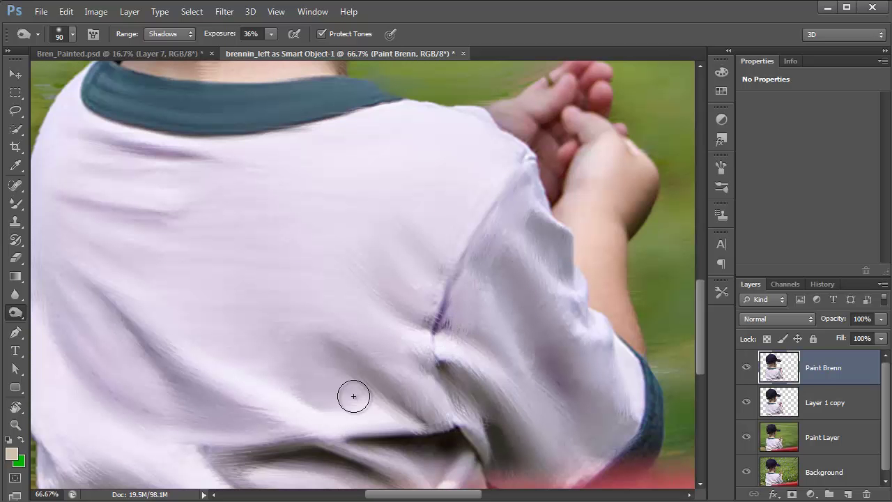
{"action": "left_click_drag", "start_coordinate": [345, 377], "coordinate": [343, 376]}
{"action": "left_click_drag", "start_coordinate": [439, 419], "coordinate": [400, 345]}
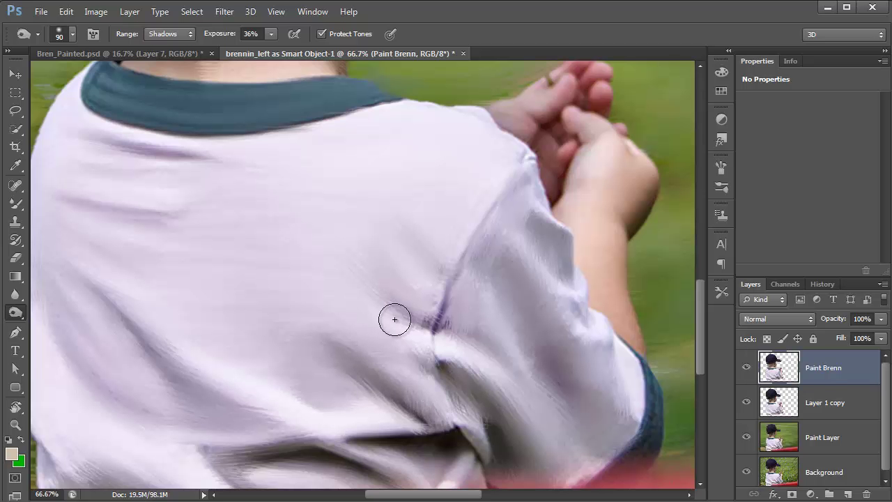
{"action": "key", "text": "ctrl+minus"}
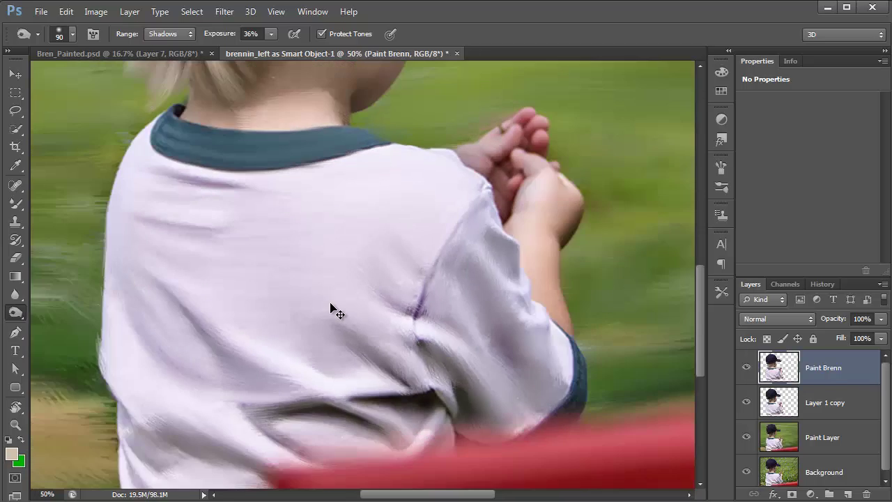
- Switch to the Mixer Brush, reduce it to size 10 and work on the shaded outer edge of the near hand
{"action": "key", "text": "ctrl+minus"}
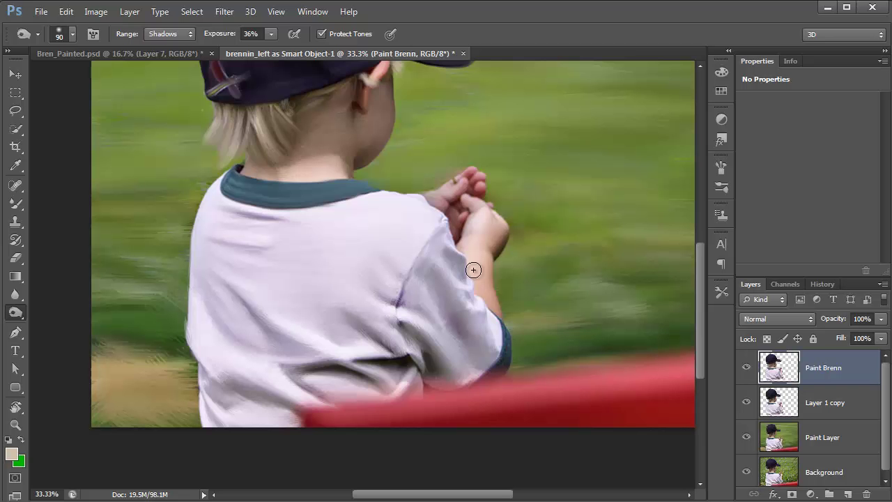
{"action": "left_click", "coordinate": [491, 232], "text": "ctrl"}
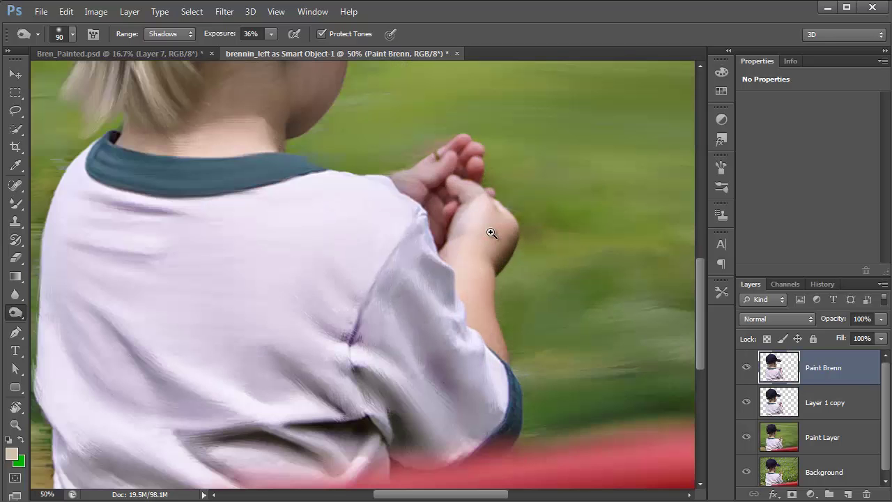
{"action": "left_click", "coordinate": [492, 232], "text": "ctrl"}
{"action": "left_click", "coordinate": [491, 232], "text": "ctrl"}
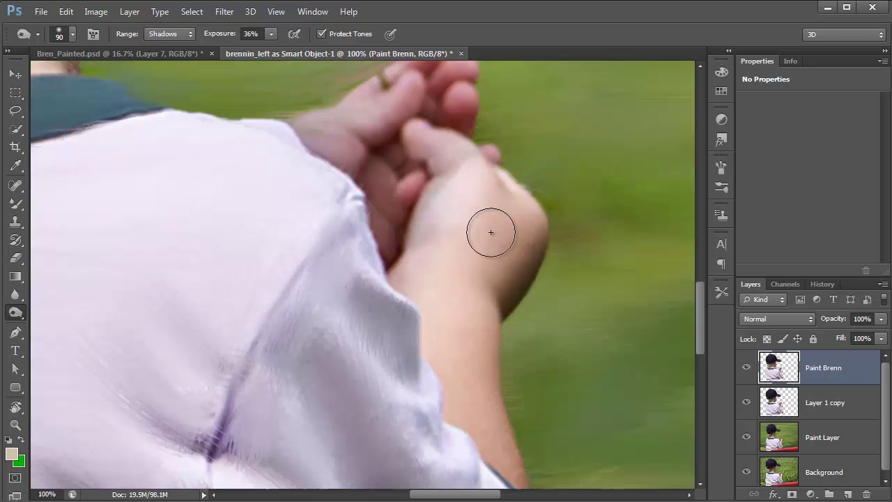
{"action": "left_click", "coordinate": [20, 207]}
{"action": "right_click", "coordinate": [21, 207]}
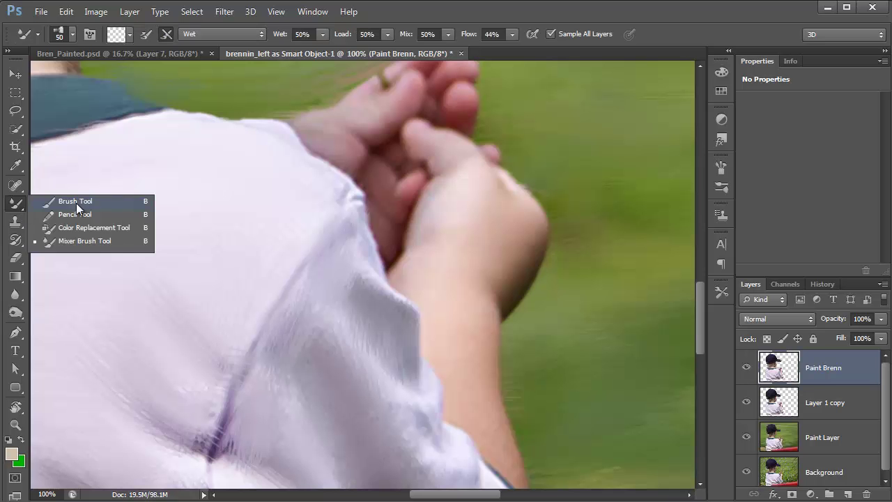
{"action": "left_click", "coordinate": [73, 201]}
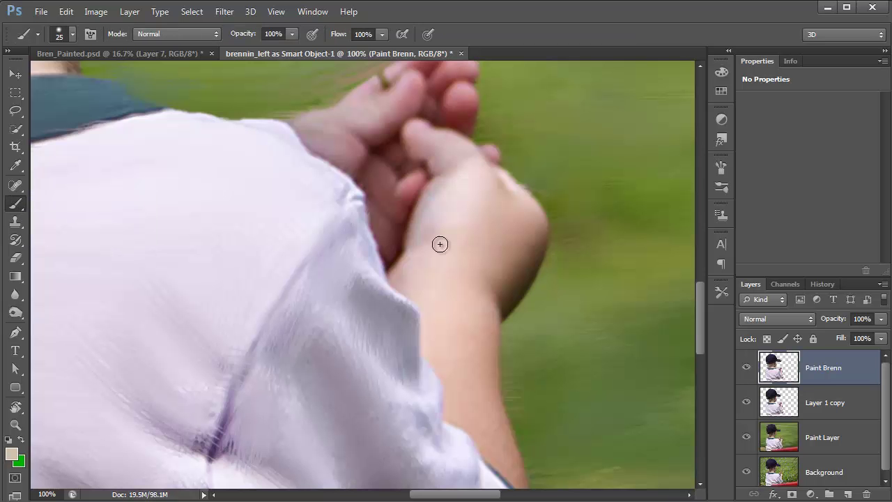
{"action": "right_click", "coordinate": [18, 206]}
{"action": "left_click", "coordinate": [78, 240]}
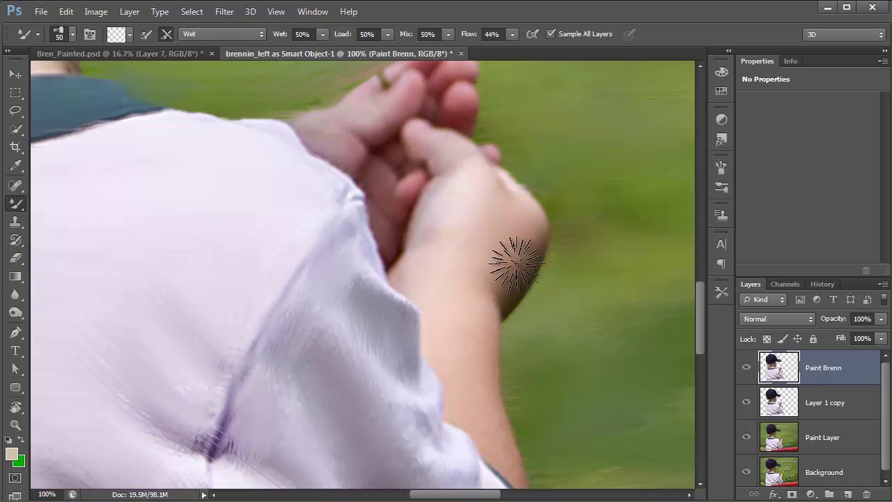
{"action": "key", "text": "bracketleft"}
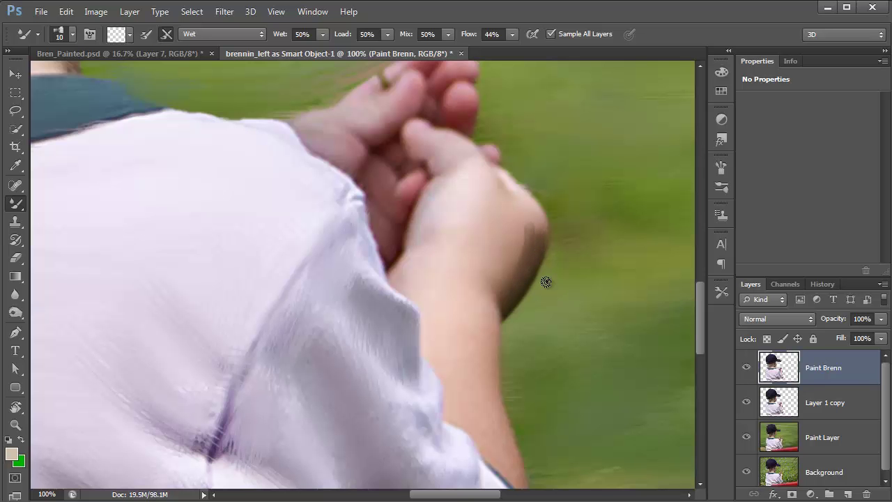
- Adjust the Round Fan tip to 19% bristles, 167% length, 94% stiffness and a -116° angle
{"action": "left_click", "coordinate": [724, 171]}
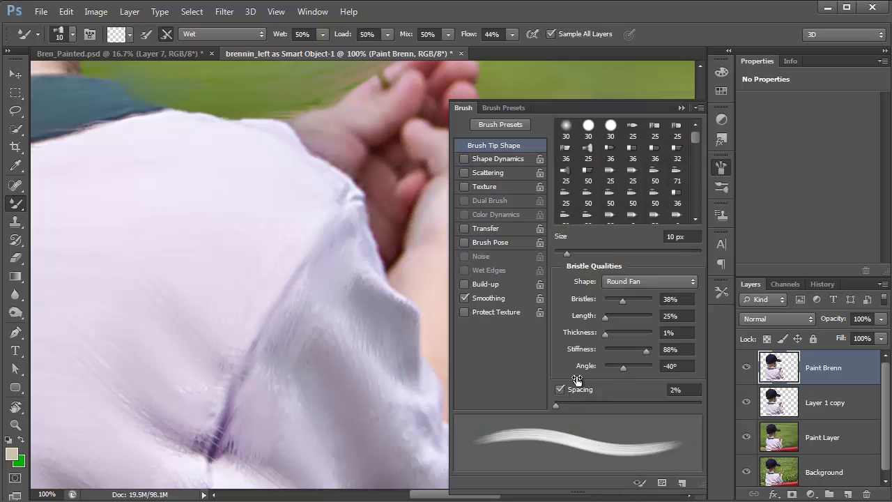
{"action": "left_click", "coordinate": [629, 301]}
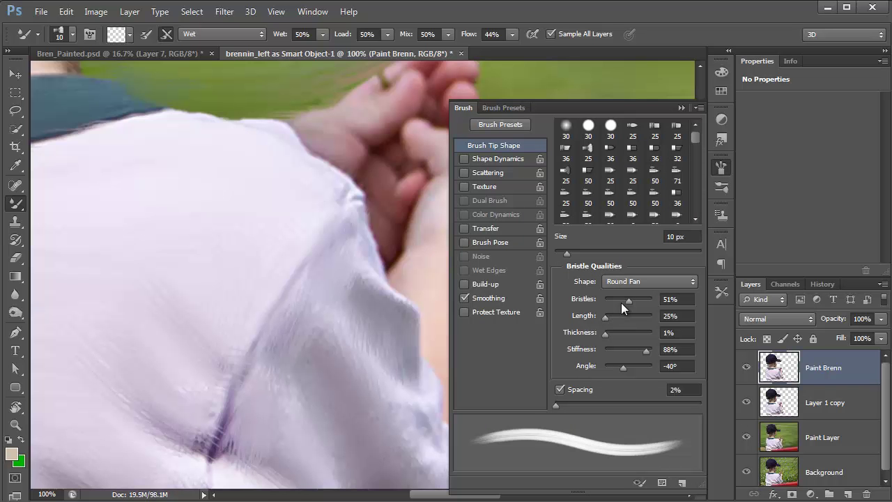
{"action": "left_click", "coordinate": [620, 300]}
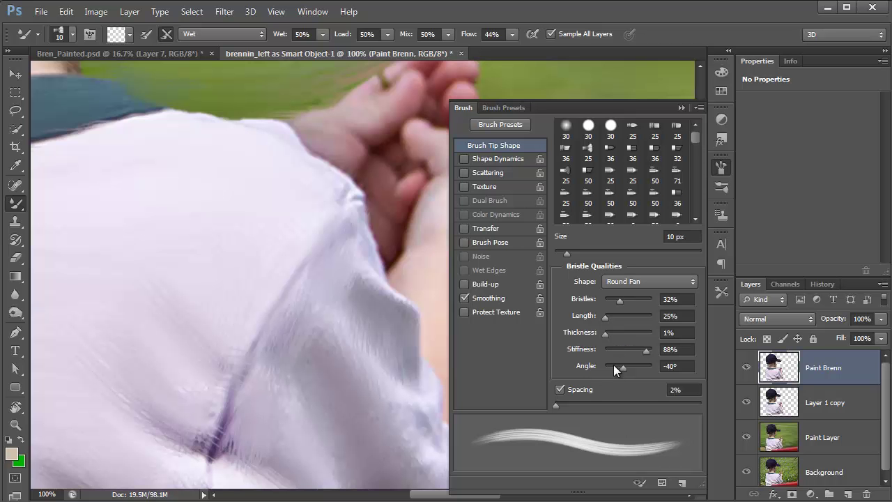
{"action": "left_click", "coordinate": [613, 365]}
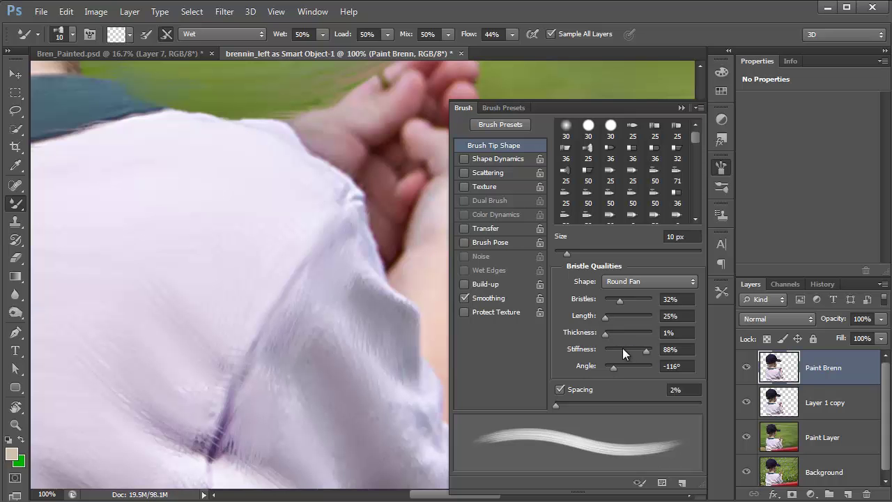
{"action": "left_click", "coordinate": [622, 348]}
{"action": "left_click_drag", "start_coordinate": [639, 349], "coordinate": [649, 348]}
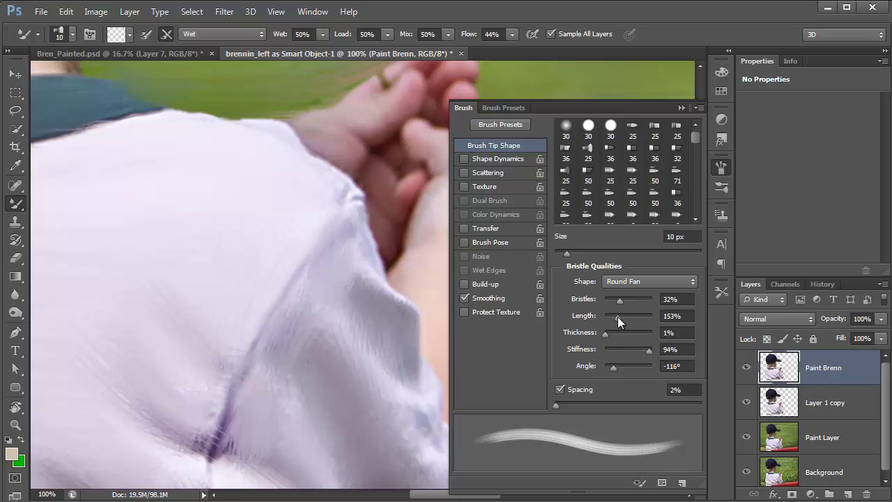
{"action": "mouse_move", "coordinate": [619, 299]}
{"action": "left_mouse_down"}
{"action": "mouse_move", "coordinate": [628, 301]}
{"action": "mouse_move", "coordinate": [611, 305]}
{"action": "left_mouse_up"}
{"action": "left_click_drag", "start_coordinate": [613, 304], "coordinate": [611, 305]}
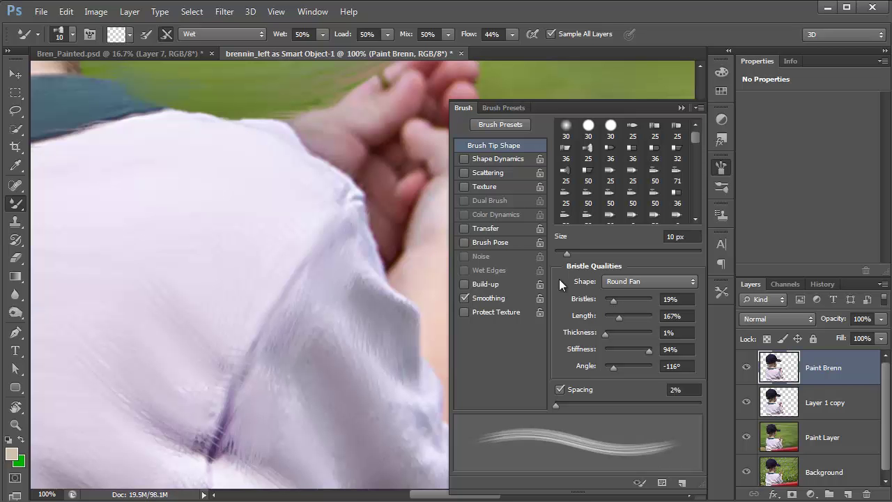
{"action": "left_click", "coordinate": [681, 108]}
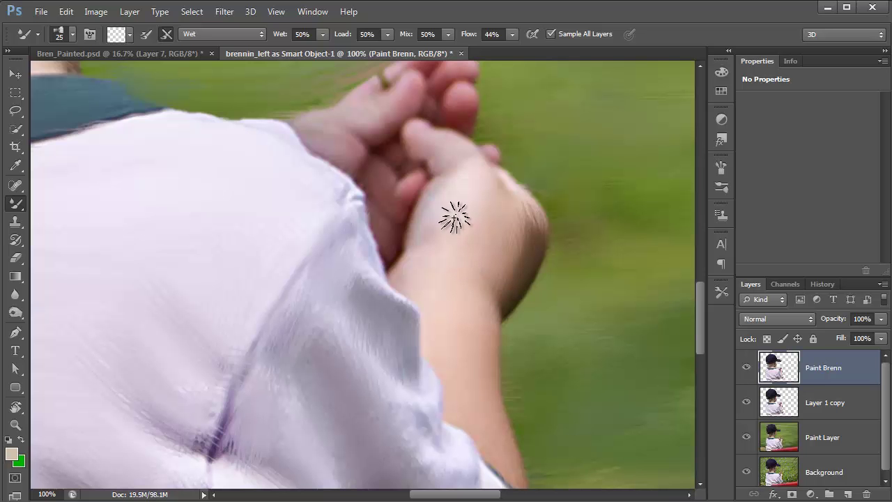
- Enlarge the brush to size 30, raise its bristles to 38% and blend the shaded edge of the near hand
{"action": "key", "text": "bracketright"}
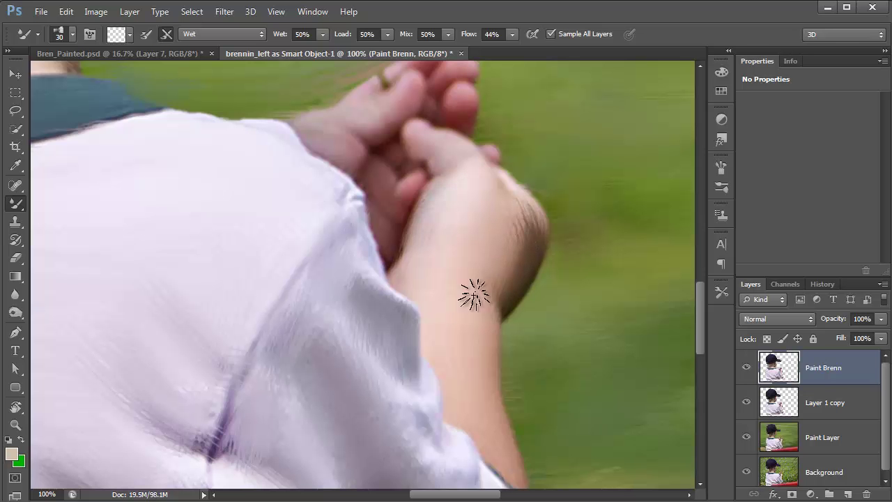
{"action": "key", "text": "ctrl+minus"}
{"action": "key", "text": "ctrl+minus"}
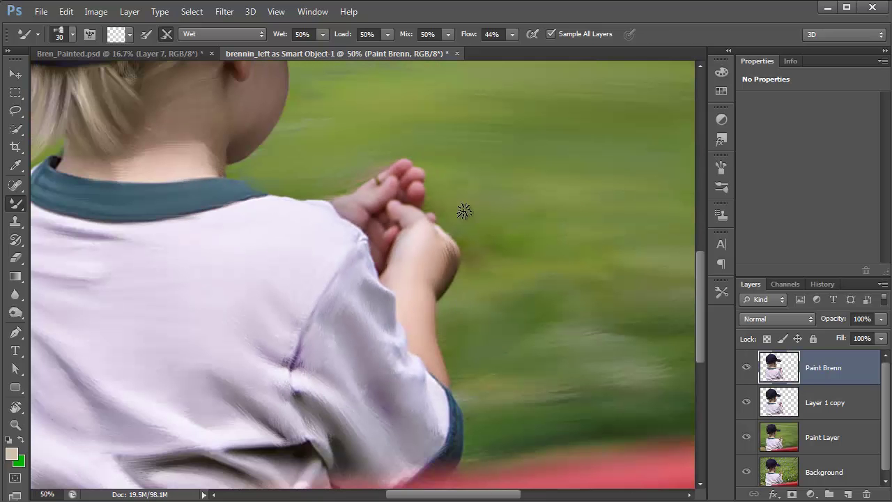
{"action": "left_click", "coordinate": [453, 263]}
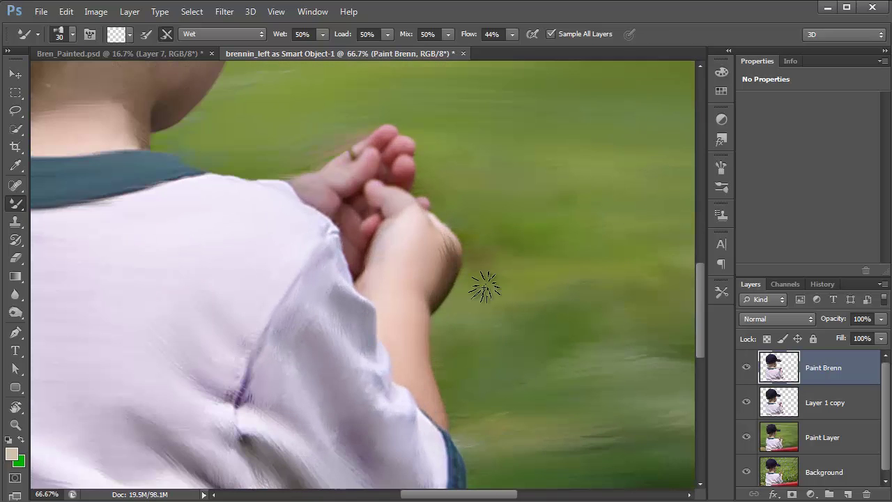
{"action": "left_click", "coordinate": [485, 287]}
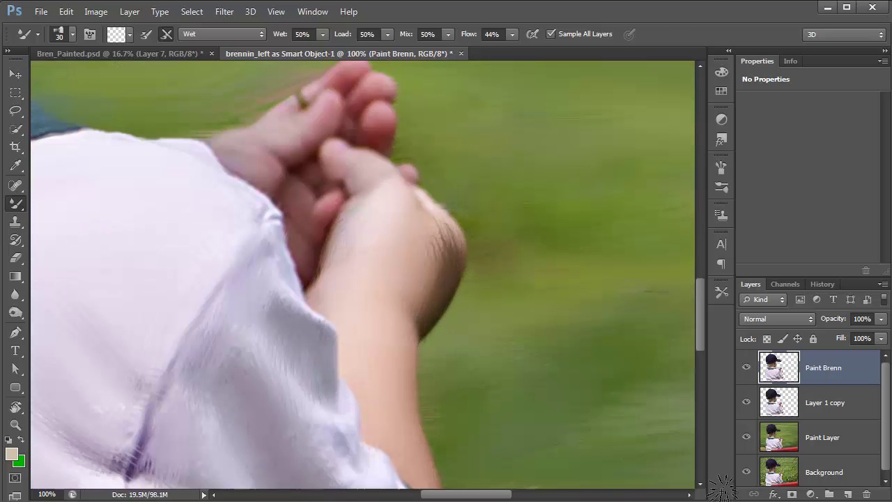
{"action": "left_click", "coordinate": [722, 166]}
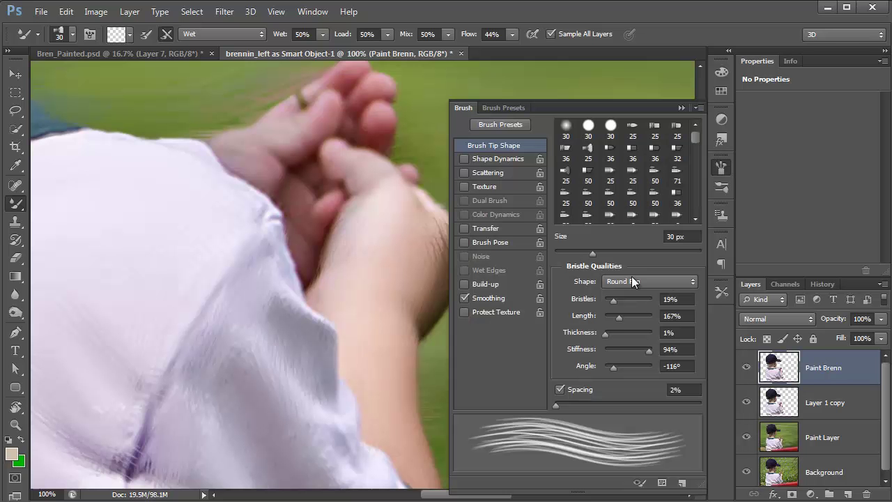
{"action": "left_click", "coordinate": [618, 299]}
{"action": "left_click", "coordinate": [623, 299]}
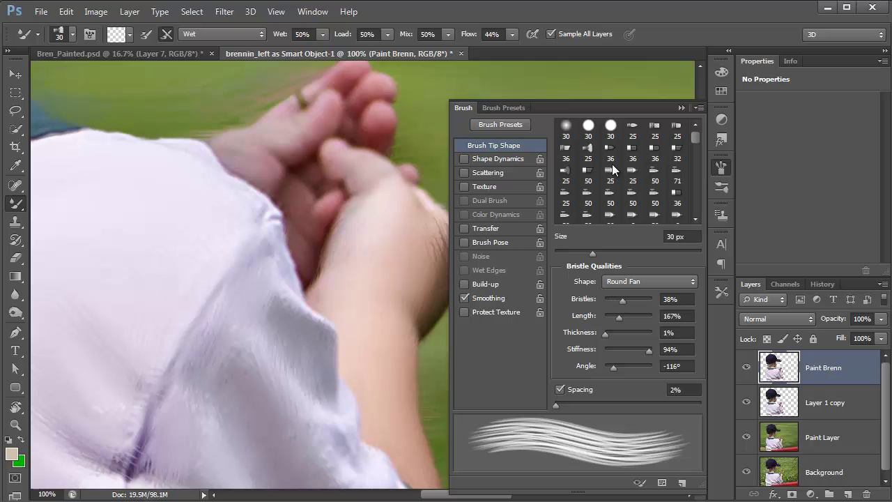
{"action": "left_click", "coordinate": [681, 109]}
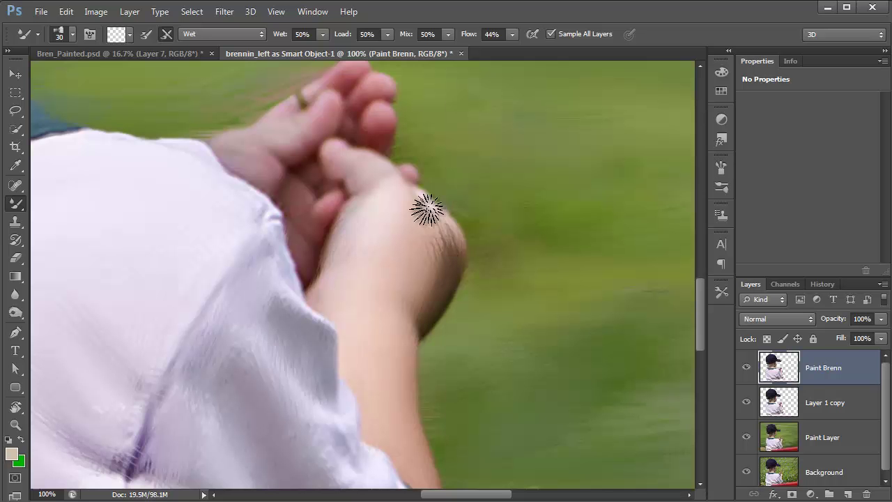
{"action": "mouse_move", "coordinate": [435, 279]}
{"action": "left_mouse_down"}
{"action": "mouse_move", "coordinate": [427, 235]}
{"action": "mouse_move", "coordinate": [414, 319]}
{"action": "mouse_move", "coordinate": [435, 235]}
{"action": "mouse_move", "coordinate": [438, 275]}
{"action": "mouse_move", "coordinate": [434, 251]}
{"action": "mouse_move", "coordinate": [422, 255]}
{"action": "mouse_move", "coordinate": [428, 269]}
{"action": "mouse_move", "coordinate": [413, 287]}
{"action": "mouse_move", "coordinate": [408, 341]}
{"action": "mouse_move", "coordinate": [448, 265]}
{"action": "mouse_move", "coordinate": [428, 255]}
{"action": "mouse_move", "coordinate": [430, 273]}
{"action": "left_mouse_up"}
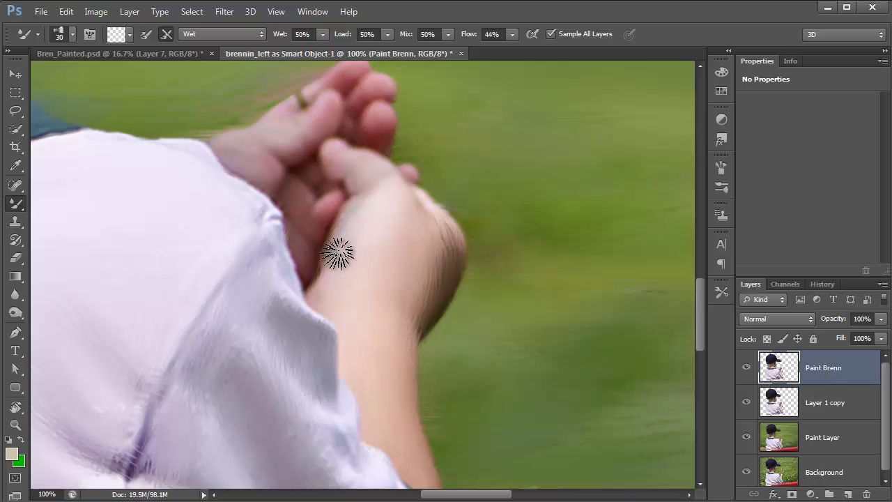
- Reduce the brush to size 20 and blend the skin on the fingers, thumb and palm of the clasped hands
{"action": "key", "text": "bracketleft"}
{"action": "mouse_move", "coordinate": [334, 110]}
{"action": "left_mouse_down"}
{"action": "mouse_move", "coordinate": [280, 169]}
{"action": "mouse_move", "coordinate": [278, 177]}
{"action": "mouse_move", "coordinate": [324, 118]}
{"action": "mouse_move", "coordinate": [287, 170]}
{"action": "mouse_move", "coordinate": [336, 120]}
{"action": "mouse_move", "coordinate": [287, 175]}
{"action": "left_mouse_up"}
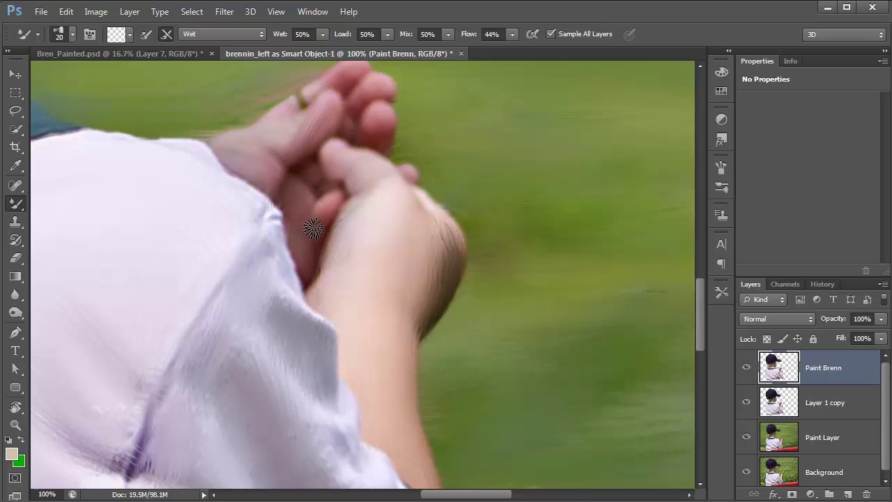
{"action": "mouse_move", "coordinate": [329, 202]}
{"action": "left_mouse_down"}
{"action": "mouse_move", "coordinate": [313, 244]}
{"action": "mouse_move", "coordinate": [383, 114]}
{"action": "left_mouse_up"}
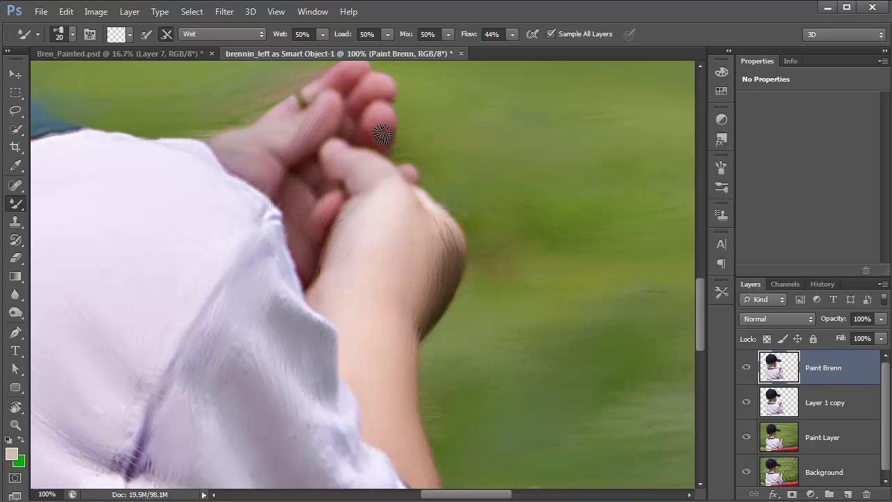
{"action": "mouse_move", "coordinate": [383, 139]}
{"action": "left_mouse_down"}
{"action": "mouse_move", "coordinate": [400, 107]}
{"action": "mouse_move", "coordinate": [377, 83]}
{"action": "mouse_move", "coordinate": [382, 99]}
{"action": "mouse_move", "coordinate": [386, 88]}
{"action": "mouse_move", "coordinate": [353, 71]}
{"action": "mouse_move", "coordinate": [282, 113]}
{"action": "mouse_move", "coordinate": [265, 136]}
{"action": "mouse_move", "coordinate": [290, 124]}
{"action": "mouse_move", "coordinate": [260, 147]}
{"action": "mouse_move", "coordinate": [228, 144]}
{"action": "mouse_move", "coordinate": [270, 173]}
{"action": "mouse_move", "coordinate": [245, 152]}
{"action": "mouse_move", "coordinate": [269, 150]}
{"action": "mouse_move", "coordinate": [278, 173]}
{"action": "mouse_move", "coordinate": [352, 166]}
{"action": "left_mouse_up"}
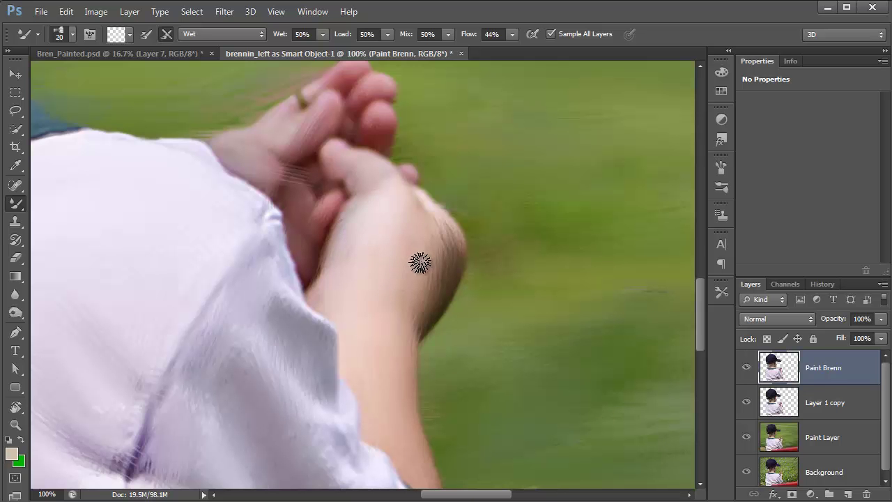
- Set the Mixer Brush color to the pale pink f8e2e5, based on the skin tone of the hands
{"action": "left_click", "coordinate": [115, 34]}
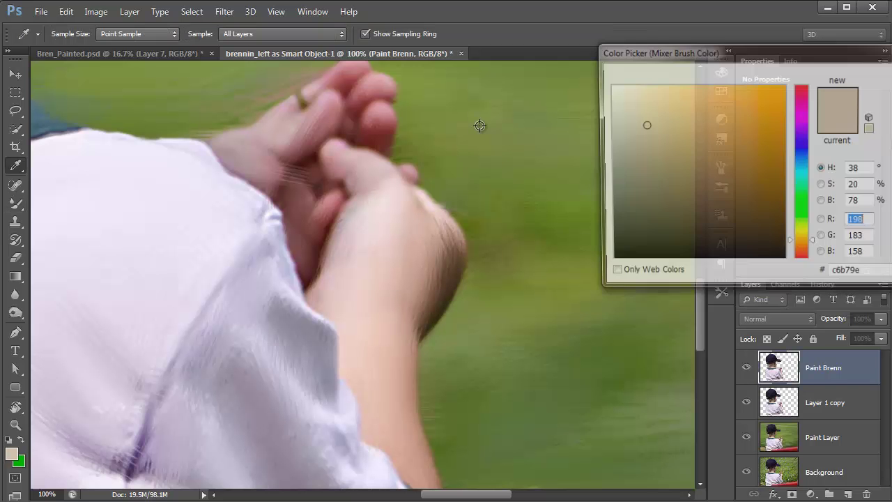
{"action": "left_click", "coordinate": [626, 88]}
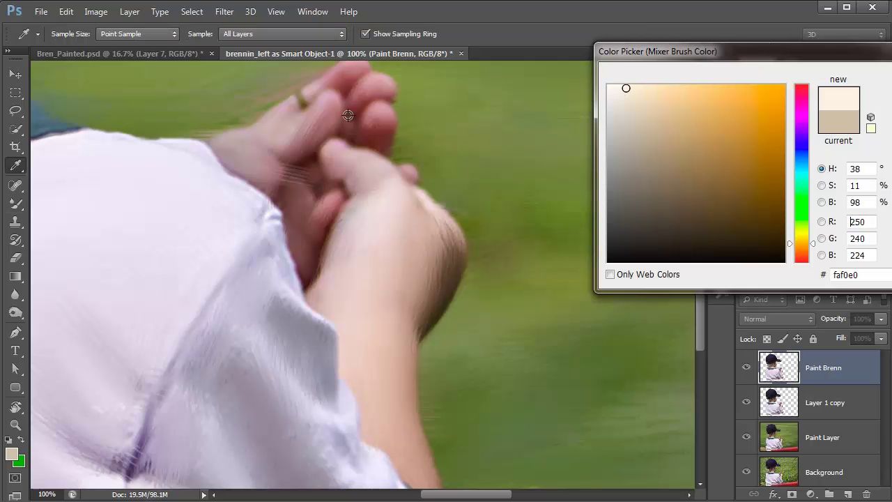
{"action": "left_click", "coordinate": [647, 129]}
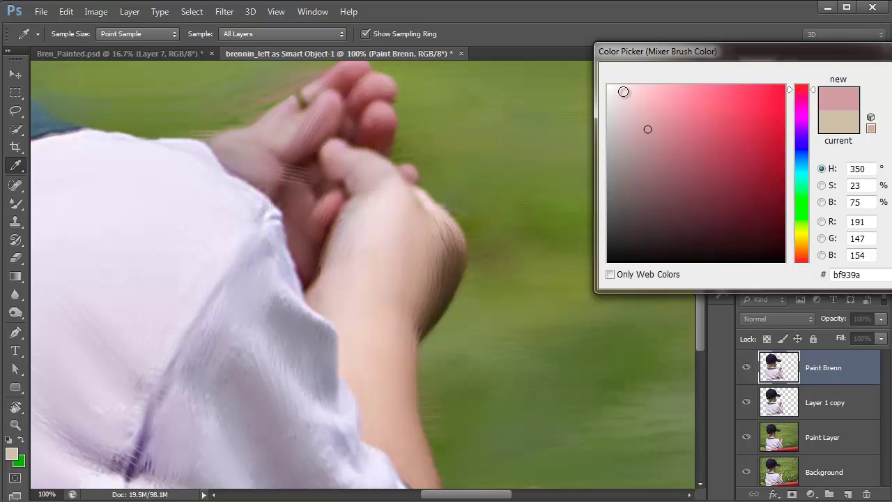
{"action": "left_click", "coordinate": [623, 89]}
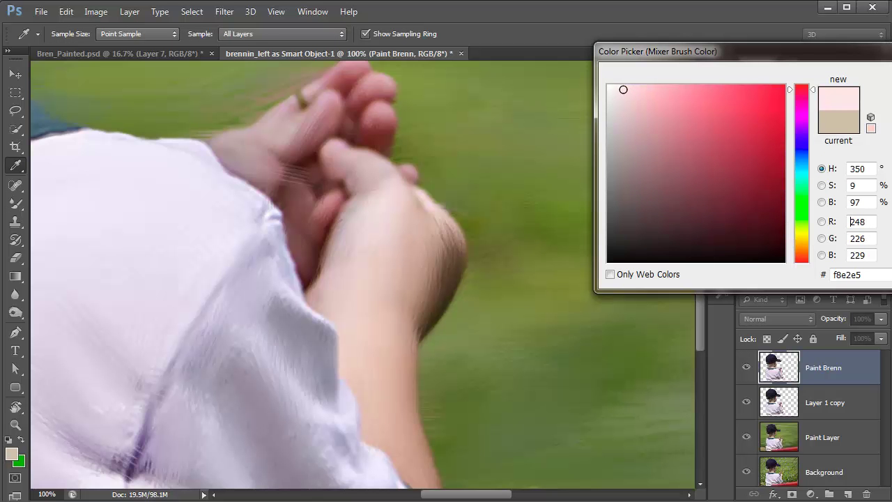
{"action": "key", "text": "Return"}
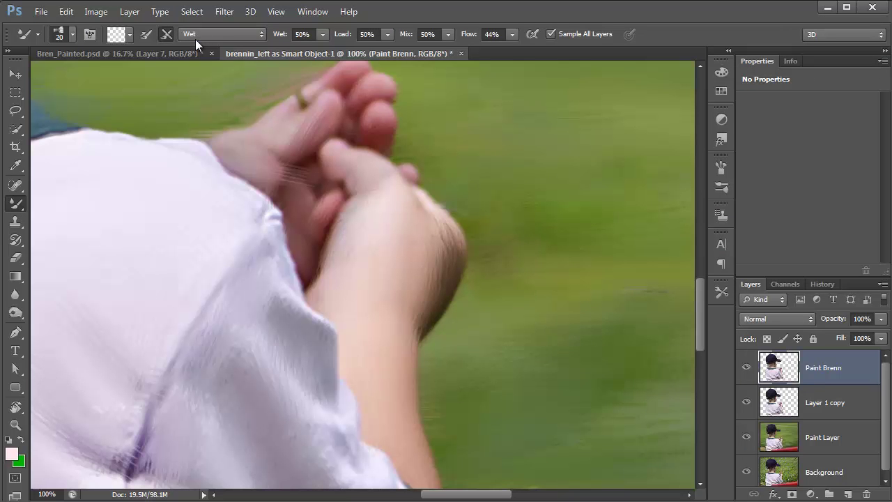
- Apply the Dry brush preset and paint pale pink highlights on the fingertips and knuckles
{"action": "left_click", "coordinate": [195, 36]}
{"action": "left_click", "coordinate": [197, 67]}
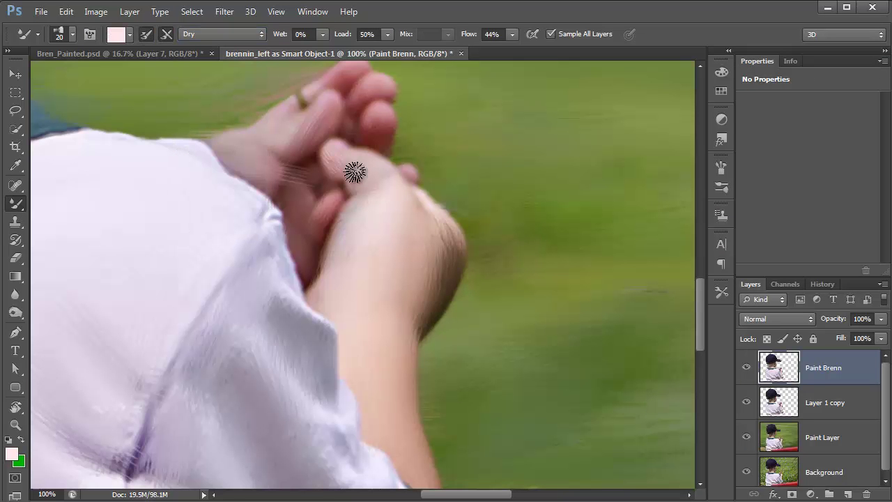
{"action": "mouse_move", "coordinate": [374, 111]}
{"action": "left_mouse_down"}
{"action": "mouse_move", "coordinate": [425, 96]}
{"action": "mouse_move", "coordinate": [373, 79]}
{"action": "left_mouse_up"}
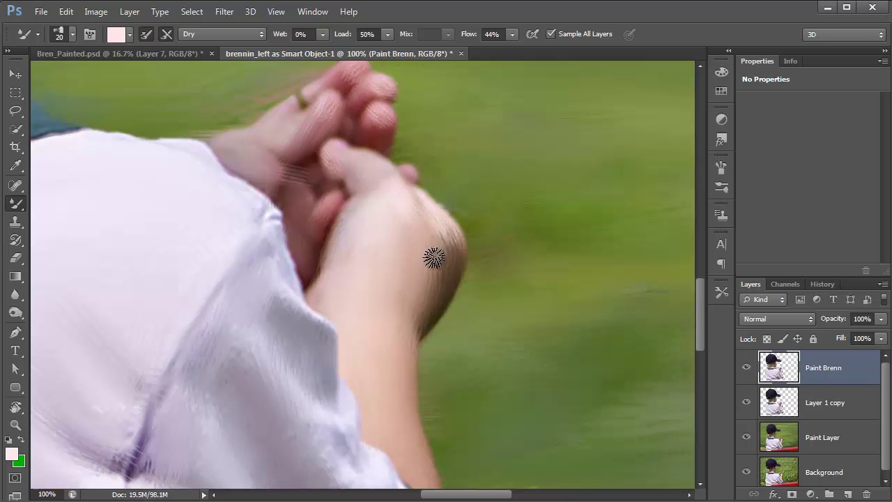
- Stop loading the brush with color, apply the Wet preset and blend the highlights into the skin of both hands
{"action": "left_click", "coordinate": [148, 34]}
{"action": "left_click", "coordinate": [216, 32]}
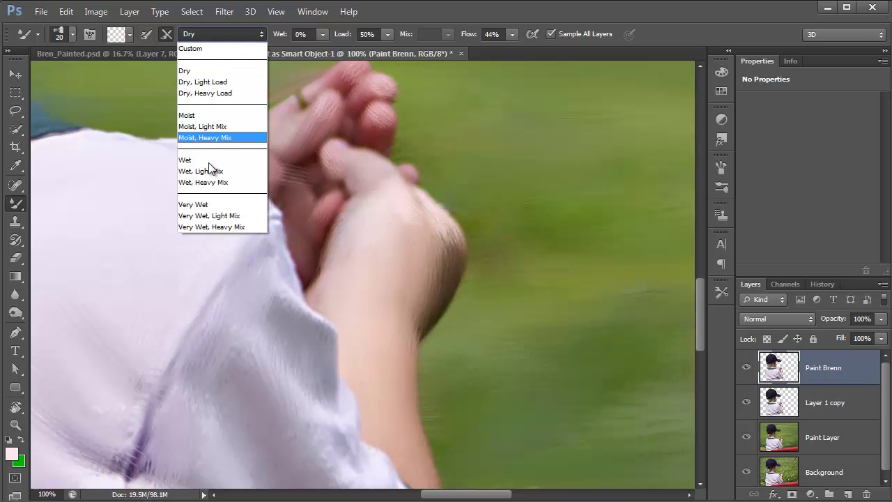
{"action": "left_click", "coordinate": [229, 169]}
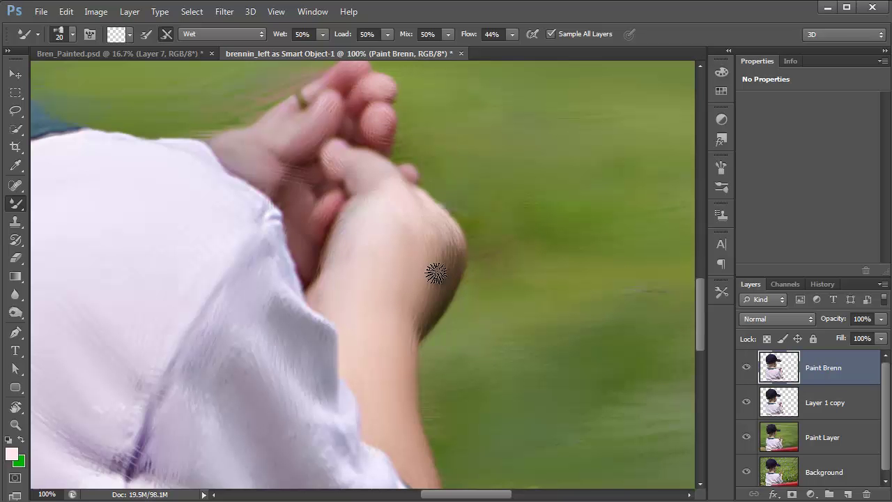
{"action": "key", "text": "ctrl+minus"}
{"action": "key", "text": "ctrl+minus"}
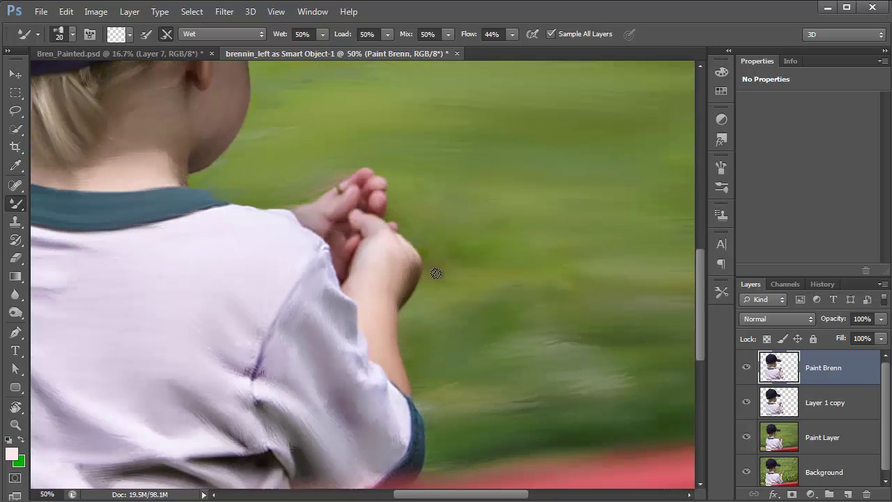
- Blend the shaded edge of the front hand and wrist, and the folds of the shirt sleeve beside it
{"action": "key", "text": "ctrl+minus"}
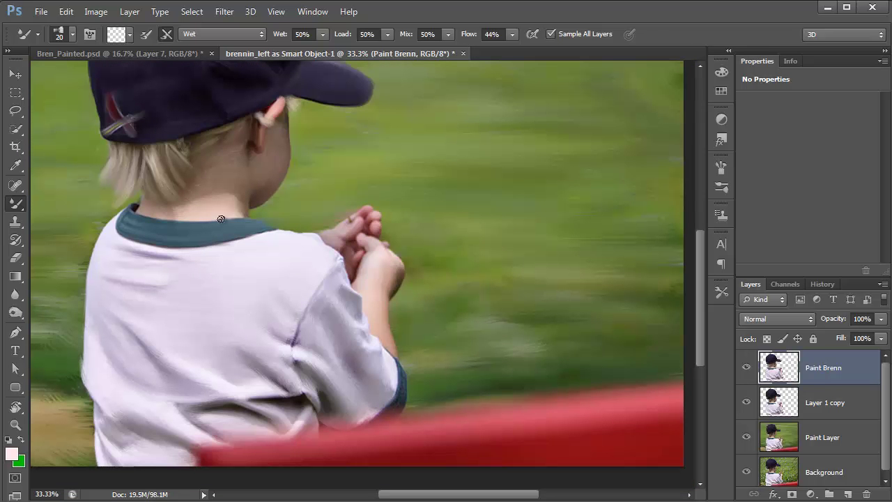
{"action": "left_click", "coordinate": [388, 273]}
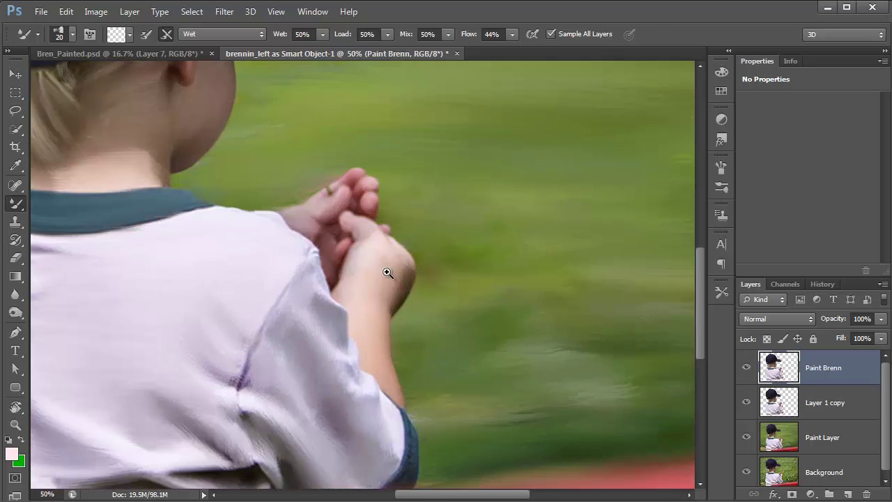
{"action": "left_click", "coordinate": [388, 273]}
{"action": "left_click", "coordinate": [388, 273]}
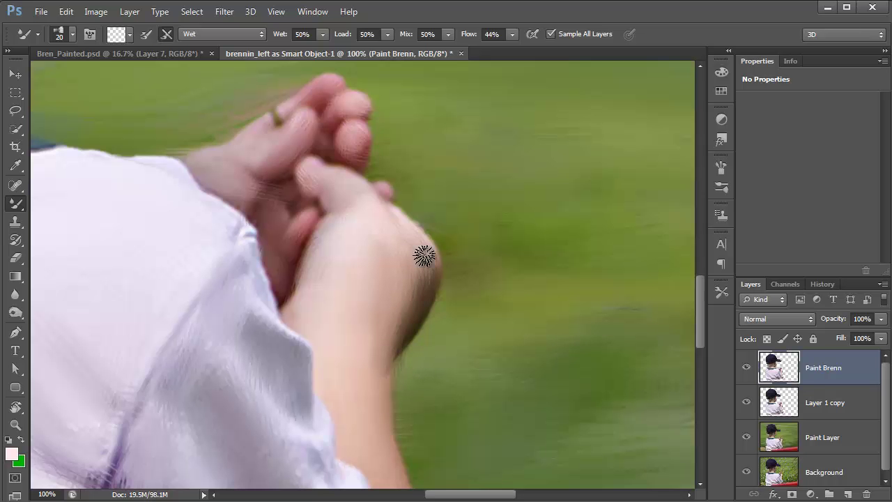
{"action": "left_click_drag", "start_coordinate": [423, 256], "coordinate": [388, 345]}
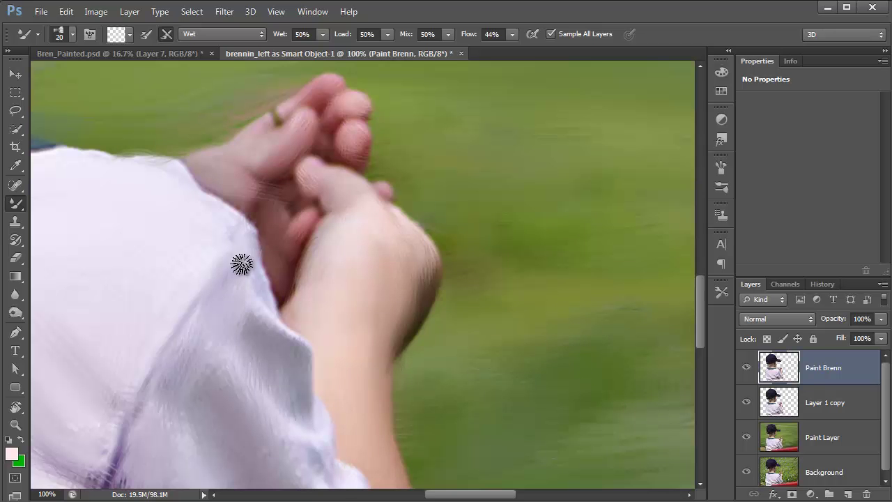
{"action": "mouse_move", "coordinate": [173, 365]}
{"action": "left_mouse_down"}
{"action": "mouse_move", "coordinate": [383, 342]}
{"action": "mouse_move", "coordinate": [414, 369]}
{"action": "mouse_move", "coordinate": [241, 436]}
{"action": "mouse_move", "coordinate": [195, 484]}
{"action": "mouse_move", "coordinate": [209, 499]}
{"action": "left_mouse_up"}
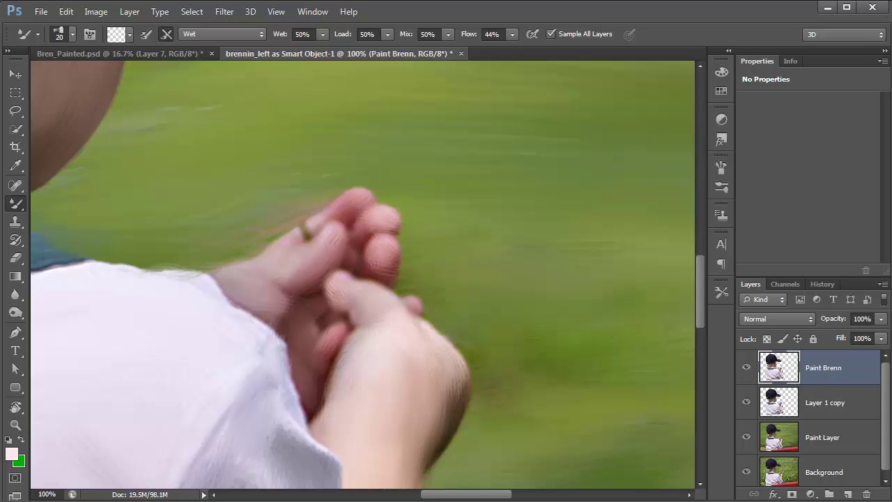
- Hide the layers above Background and outline the flower and its stem with the Lasso tool at a 3 px feather
{"action": "left_click", "coordinate": [786, 437]}
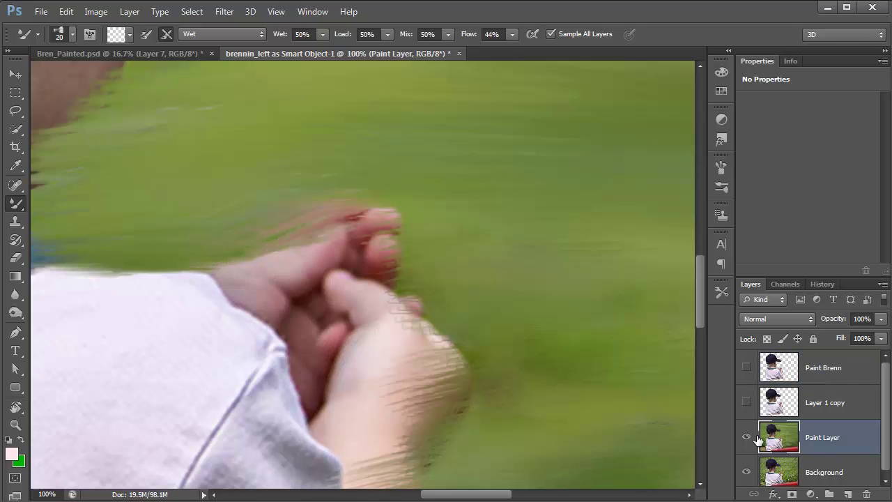
{"action": "left_click_drag", "start_coordinate": [889, 464], "coordinate": [888, 469]}
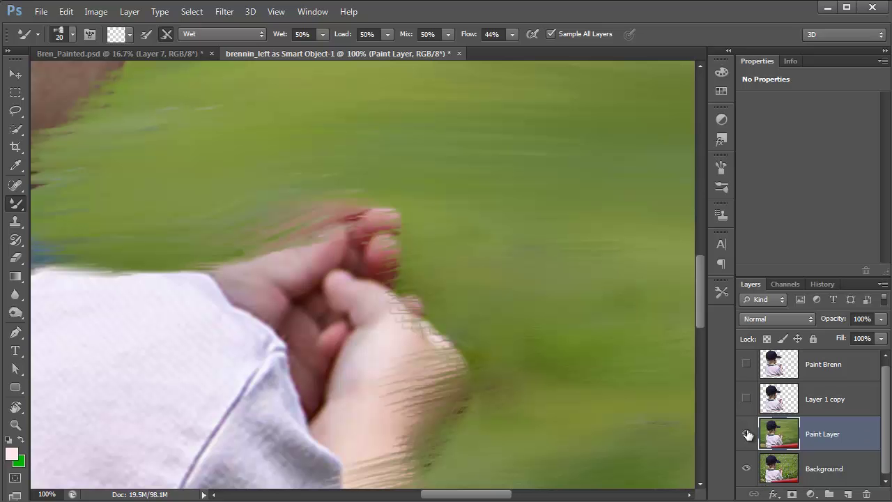
{"action": "left_click", "coordinate": [747, 432]}
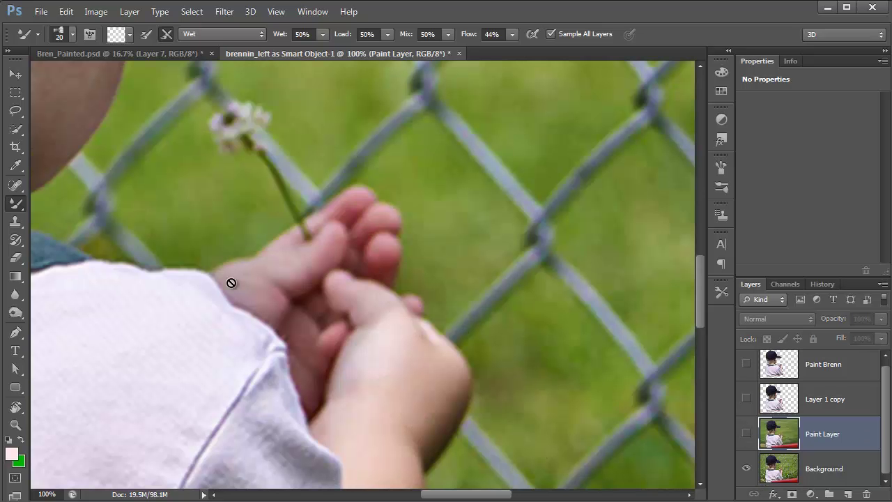
{"action": "left_click", "coordinate": [15, 111]}
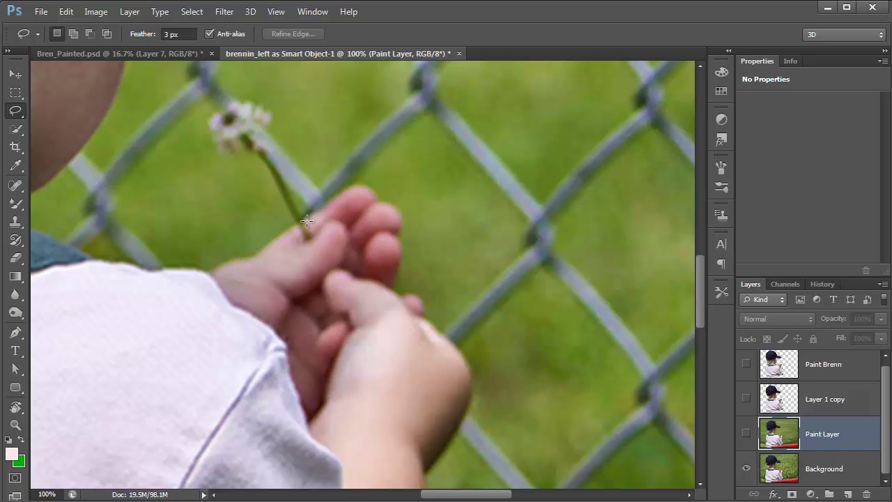
{"action": "mouse_move", "coordinate": [306, 221]}
{"action": "left_mouse_down"}
{"action": "mouse_move", "coordinate": [259, 135]}
{"action": "mouse_move", "coordinate": [272, 111]}
{"action": "mouse_move", "coordinate": [239, 97]}
{"action": "mouse_move", "coordinate": [213, 108]}
{"action": "mouse_move", "coordinate": [204, 121]}
{"action": "mouse_move", "coordinate": [215, 144]}
{"action": "mouse_move", "coordinate": [233, 157]}
{"action": "mouse_move", "coordinate": [252, 150]}
{"action": "mouse_move", "coordinate": [303, 223]}
{"action": "left_mouse_up"}
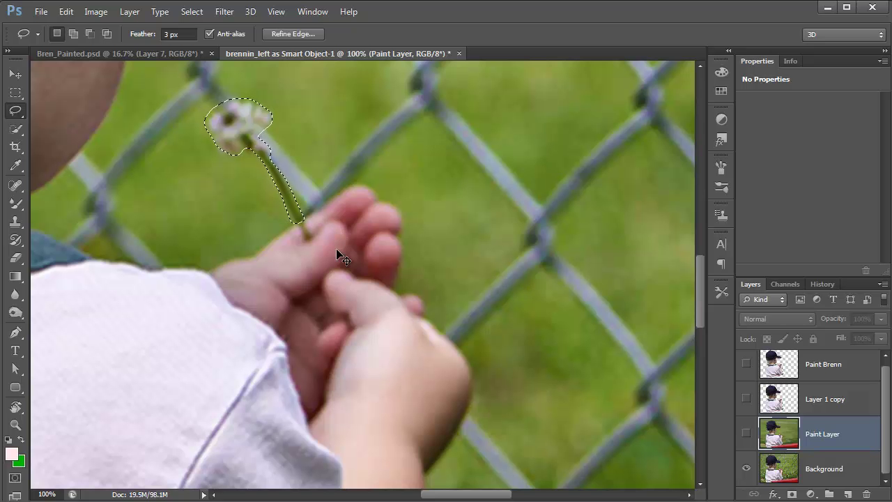
- Add an empty layer above Paint Brenn and copy the selected flower from Background onto its own layer
{"action": "left_click", "coordinate": [782, 369]}
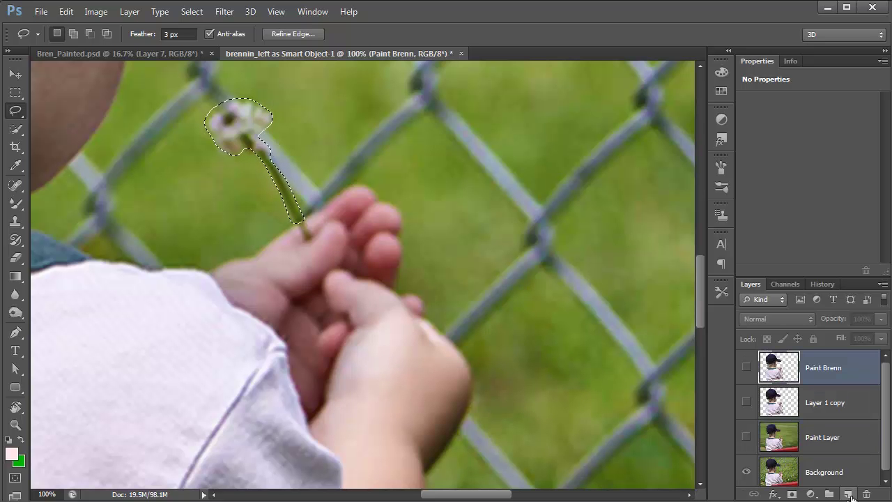
{"action": "left_click", "coordinate": [849, 495]}
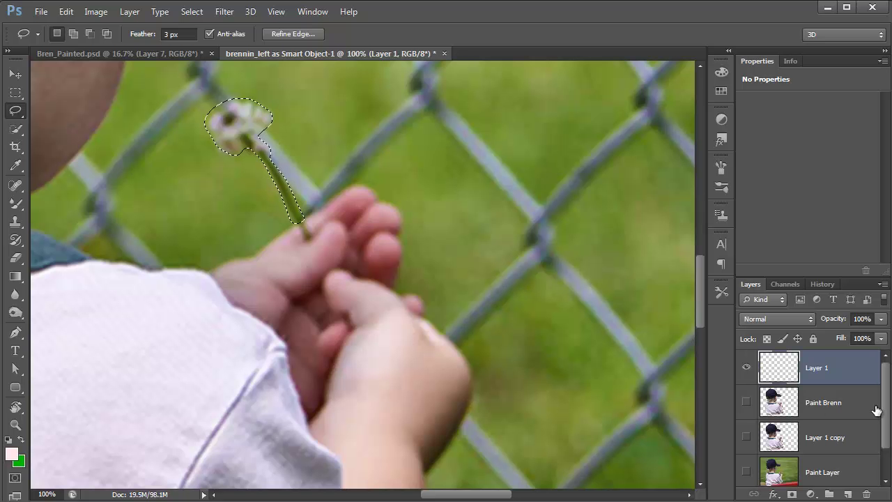
{"action": "scroll", "coordinate": [808, 446], "scroll_direction": "down", "scroll_amount": 1}
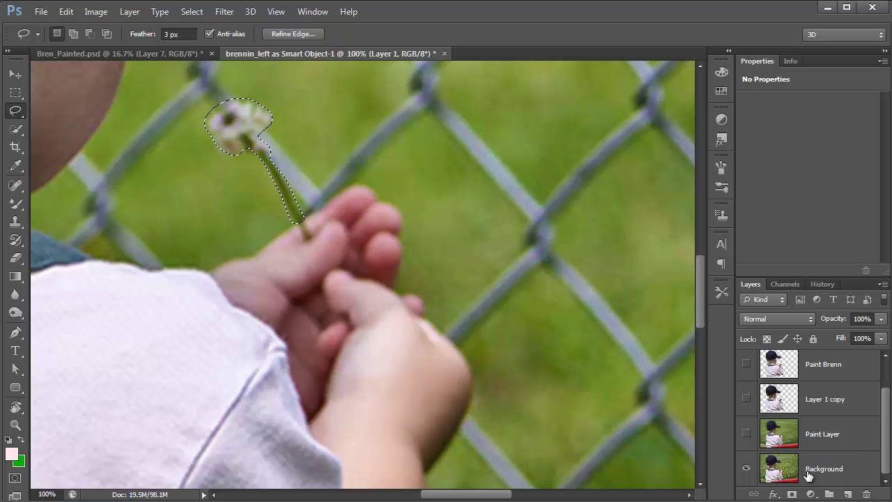
{"action": "left_click", "coordinate": [809, 476]}
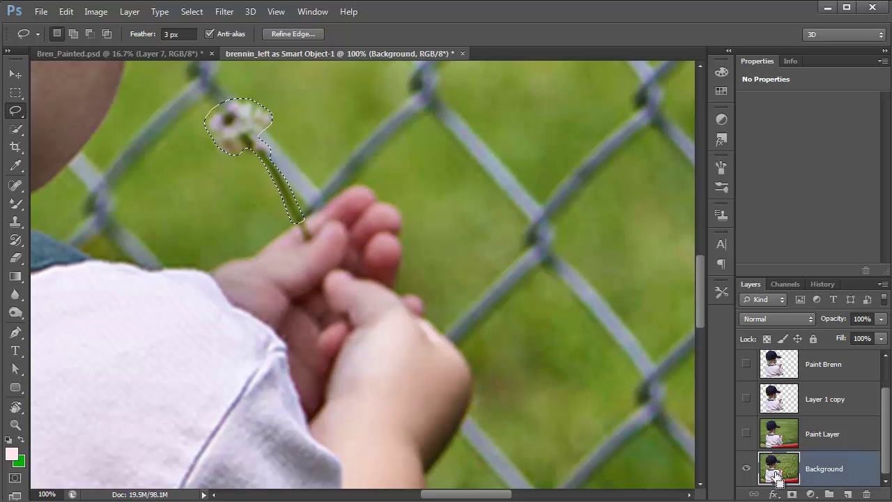
{"action": "key", "text": "ctrl+j"}
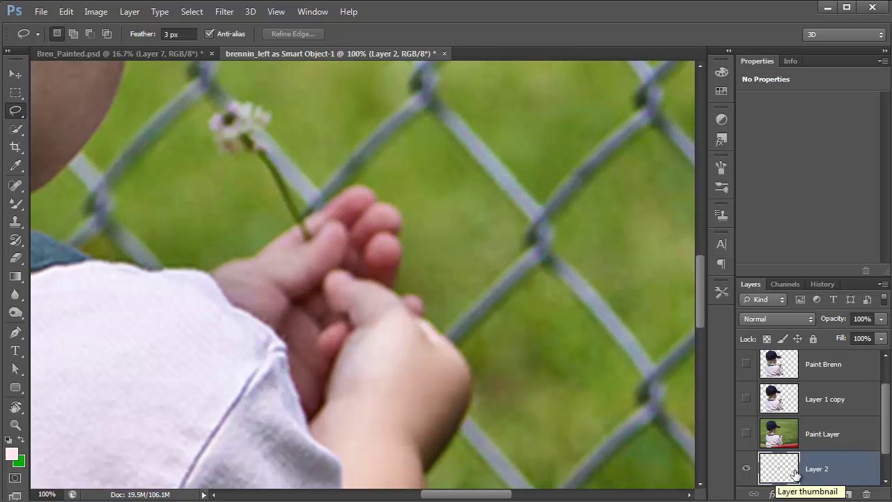
- Move the flower layer directly above Paint Brenn and delete the empty Layer 1
{"action": "mouse_move", "coordinate": [776, 475]}
{"action": "left_mouse_down"}
{"action": "mouse_move", "coordinate": [791, 408]}
{"action": "mouse_move", "coordinate": [788, 354]}
{"action": "left_mouse_up"}
{"action": "scroll", "coordinate": [887, 379], "scroll_direction": "up", "scroll_amount": 1}
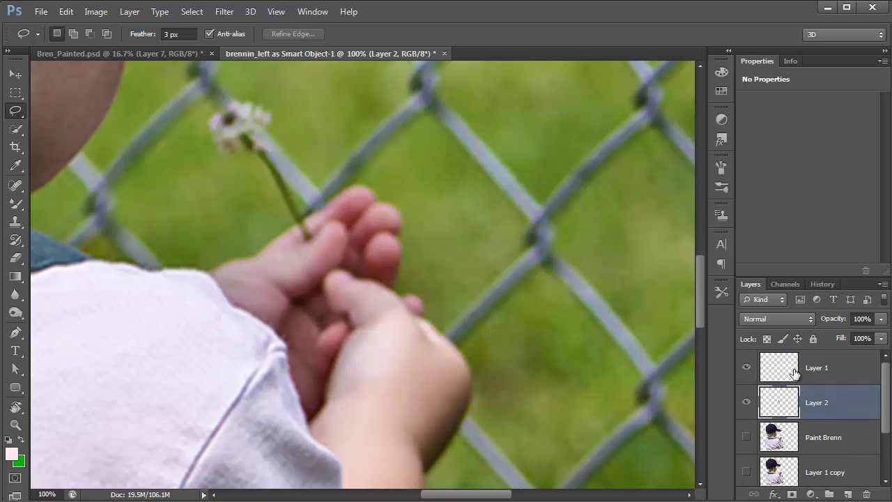
{"action": "left_click", "coordinate": [795, 373]}
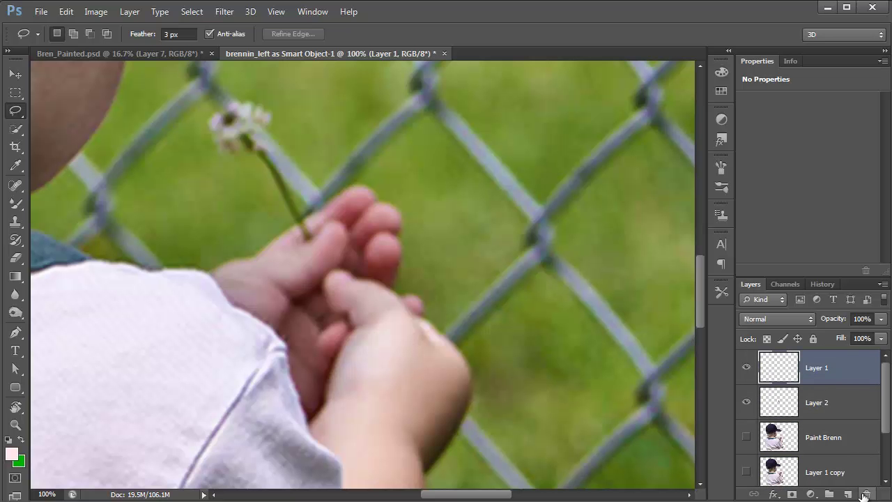
{"action": "left_click", "coordinate": [865, 494]}
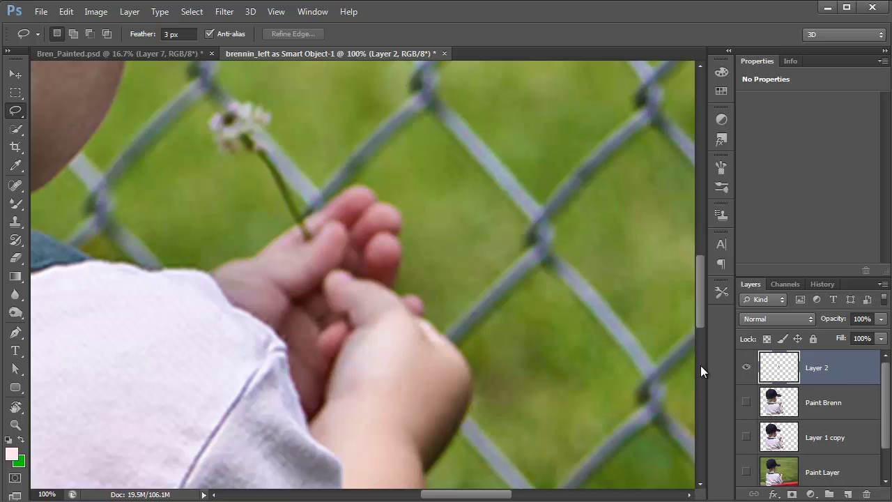
- Make the Paint Brenn and Paint Layer layers visible again, leaving Layer 1 copy hidden
{"action": "left_click", "coordinate": [746, 403]}
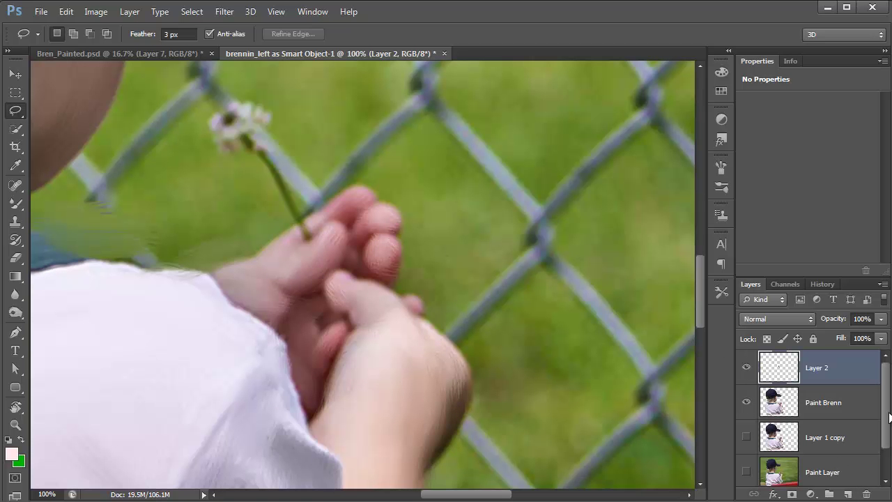
{"action": "scroll", "coordinate": [889, 460], "scroll_direction": "down", "scroll_amount": 1}
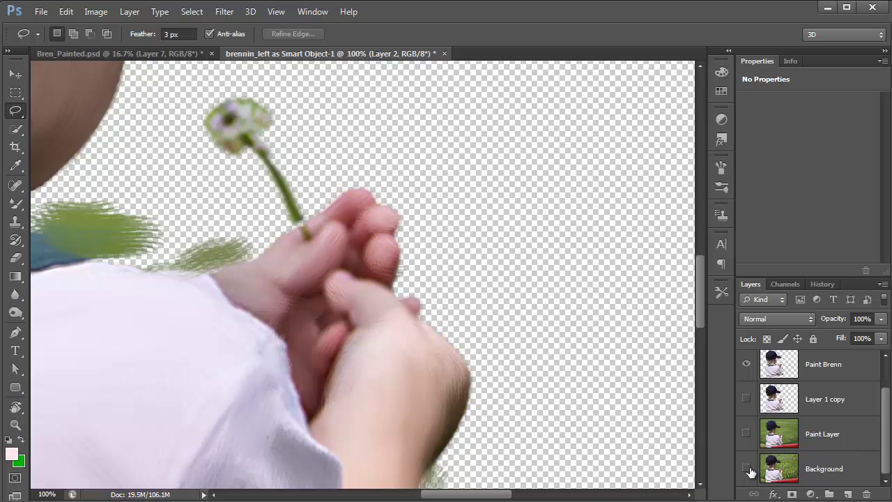
{"action": "left_click", "coordinate": [746, 470]}
{"action": "left_click", "coordinate": [747, 434]}
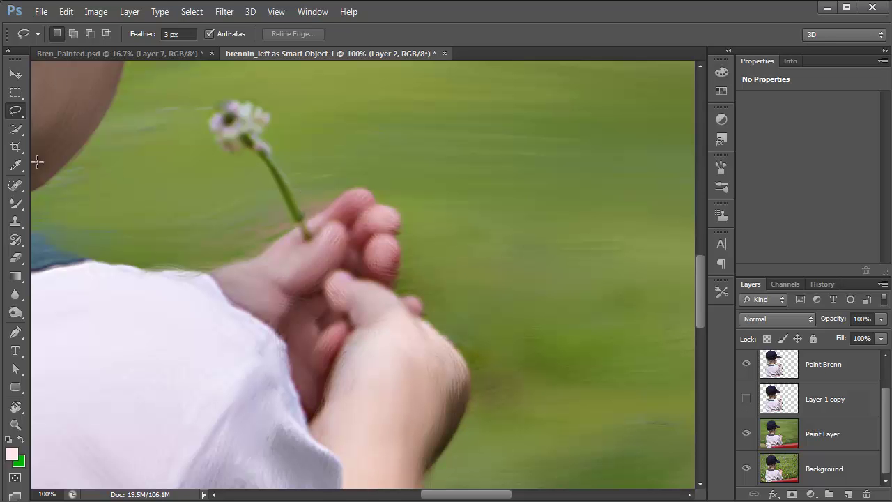
- Set the Mixer Brush color to the off-white eeeff1, based on a tone sampled from the flower petals
{"action": "left_click", "coordinate": [16, 205]}
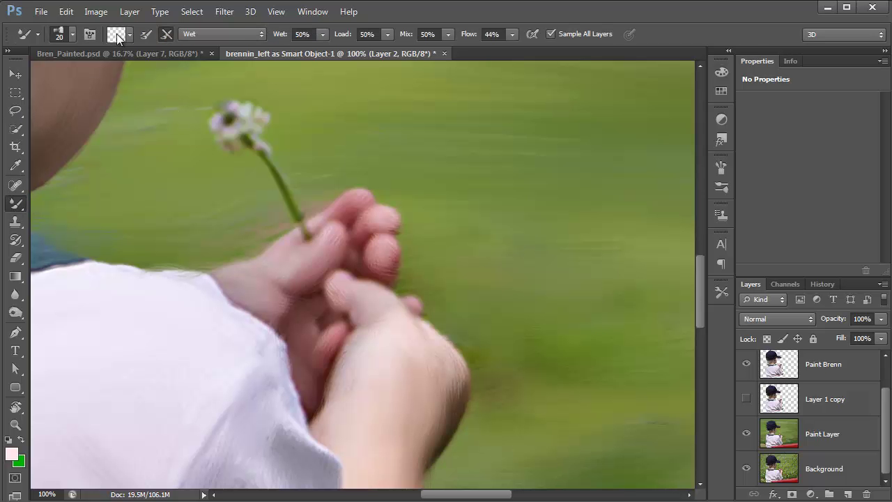
{"action": "left_click", "coordinate": [116, 35]}
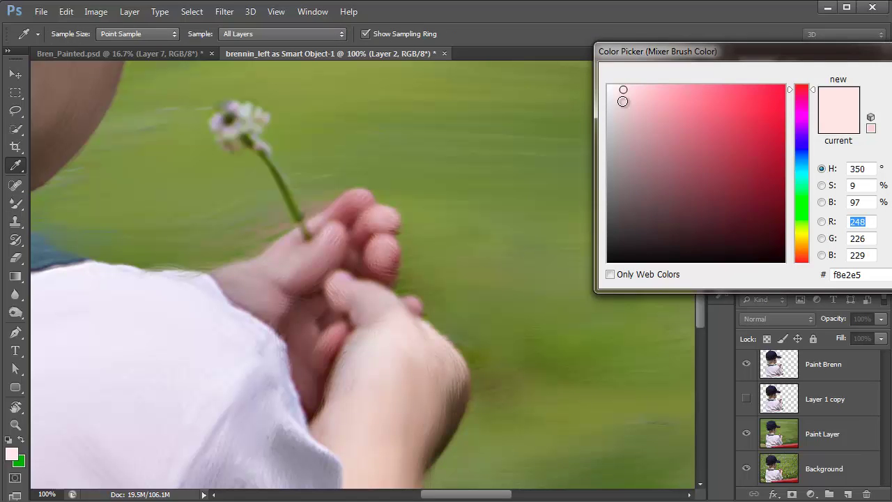
{"action": "left_click", "coordinate": [204, 291]}
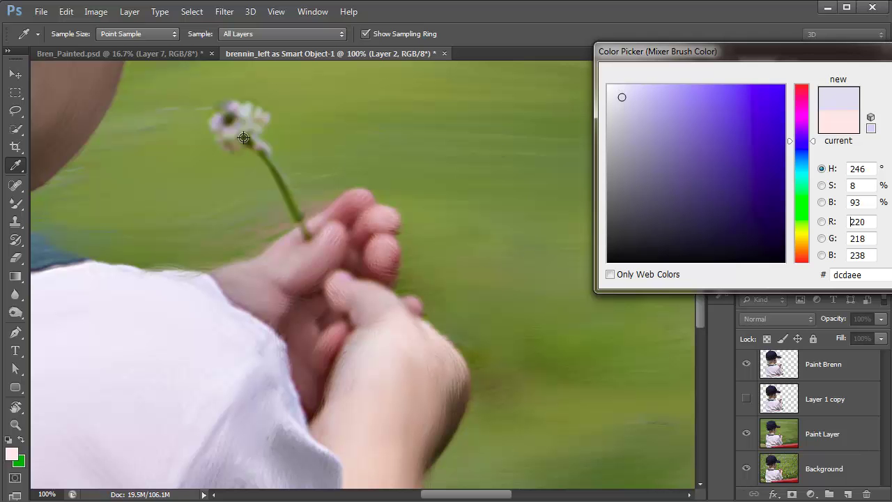
{"action": "left_click", "coordinate": [246, 113]}
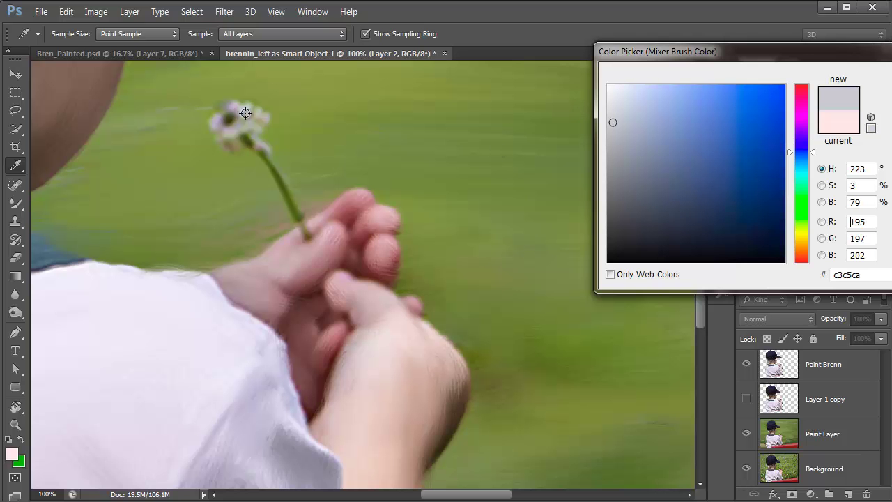
{"action": "left_click", "coordinate": [610, 94]}
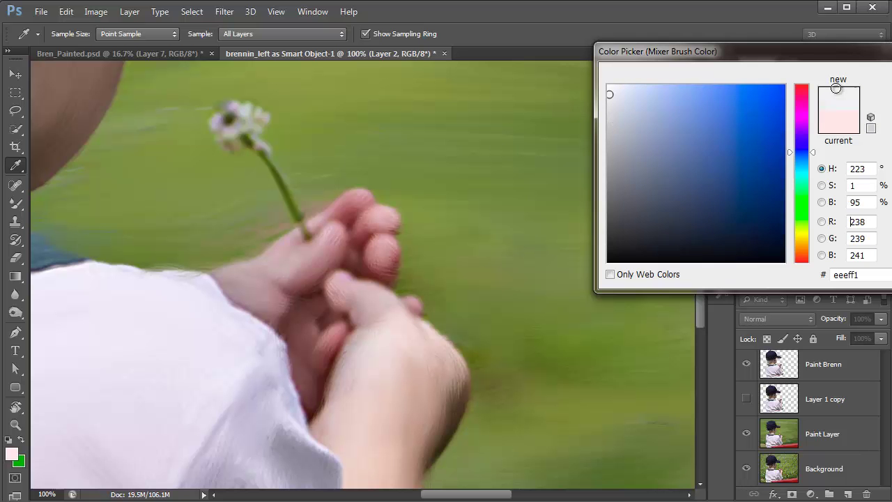
{"action": "key", "text": "Return"}
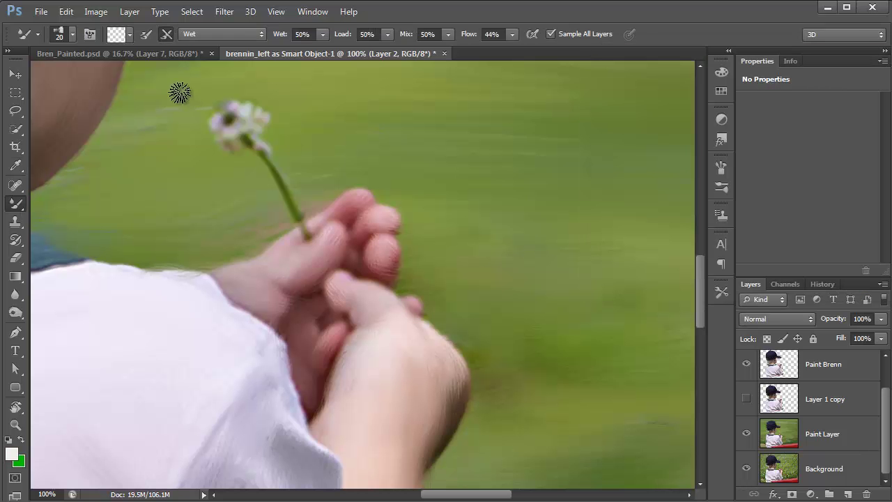
- Load the brush after each stroke, apply the Dry preset and paint fluffy off-white petals all around the flower head
{"action": "left_click", "coordinate": [145, 34]}
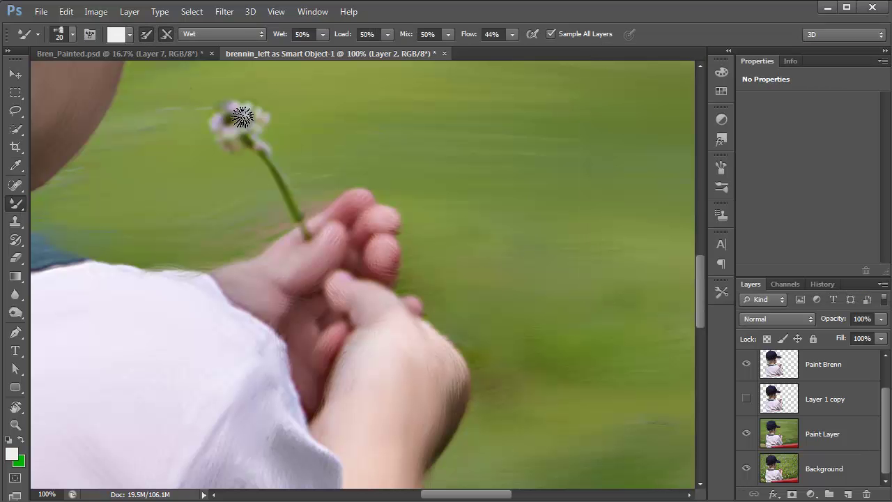
{"action": "left_click_drag", "start_coordinate": [243, 117], "coordinate": [244, 115]}
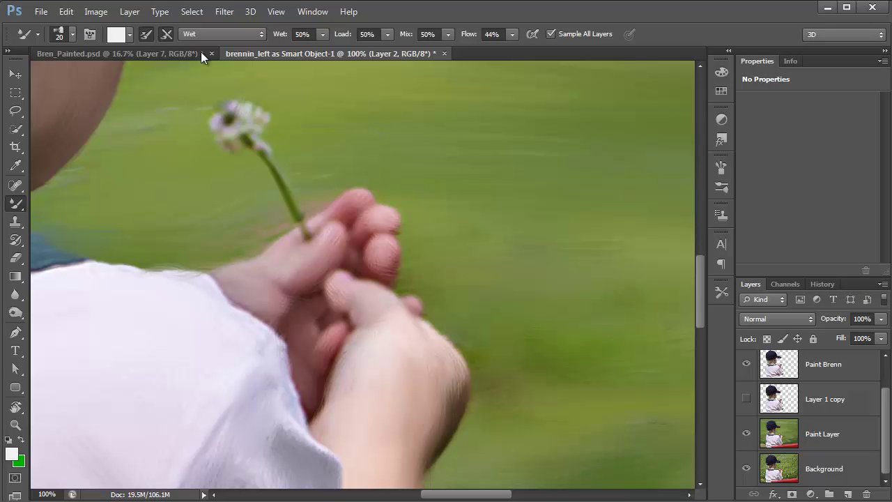
{"action": "left_click", "coordinate": [212, 34]}
{"action": "left_click", "coordinate": [202, 69]}
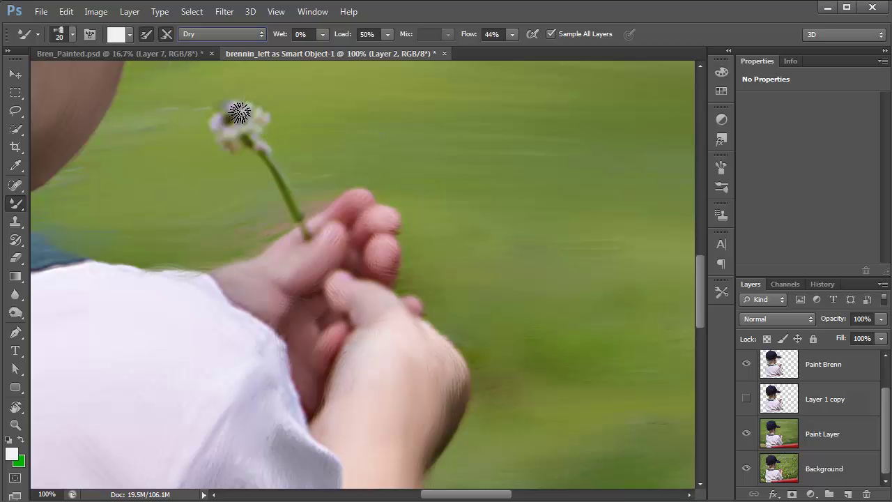
{"action": "mouse_move", "coordinate": [245, 114]}
{"action": "left_mouse_down"}
{"action": "mouse_move", "coordinate": [271, 107]}
{"action": "mouse_move", "coordinate": [253, 141]}
{"action": "mouse_move", "coordinate": [225, 138]}
{"action": "mouse_move", "coordinate": [205, 120]}
{"action": "mouse_move", "coordinate": [211, 109]}
{"action": "mouse_move", "coordinate": [235, 101]}
{"action": "mouse_move", "coordinate": [211, 123]}
{"action": "mouse_move", "coordinate": [216, 148]}
{"action": "mouse_move", "coordinate": [246, 140]}
{"action": "mouse_move", "coordinate": [263, 115]}
{"action": "mouse_move", "coordinate": [229, 95]}
{"action": "mouse_move", "coordinate": [195, 126]}
{"action": "mouse_move", "coordinate": [207, 133]}
{"action": "mouse_move", "coordinate": [202, 148]}
{"action": "mouse_move", "coordinate": [217, 147]}
{"action": "mouse_move", "coordinate": [212, 153]}
{"action": "mouse_move", "coordinate": [236, 151]}
{"action": "mouse_move", "coordinate": [239, 145]}
{"action": "mouse_move", "coordinate": [206, 144]}
{"action": "mouse_move", "coordinate": [198, 112]}
{"action": "mouse_move", "coordinate": [226, 98]}
{"action": "mouse_move", "coordinate": [255, 104]}
{"action": "mouse_move", "coordinate": [239, 99]}
{"action": "mouse_move", "coordinate": [272, 133]}
{"action": "mouse_move", "coordinate": [267, 141]}
{"action": "mouse_move", "coordinate": [279, 157]}
{"action": "mouse_move", "coordinate": [251, 147]}
{"action": "mouse_move", "coordinate": [289, 154]}
{"action": "left_mouse_up"}
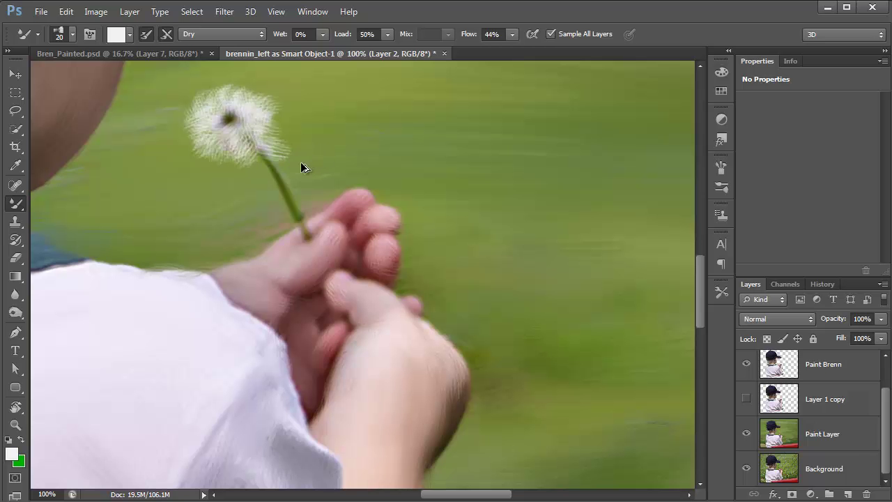
{"action": "key", "text": "ctrl+shift+alt+n"}
{"action": "left_click_drag", "start_coordinate": [246, 151], "coordinate": [205, 149]}
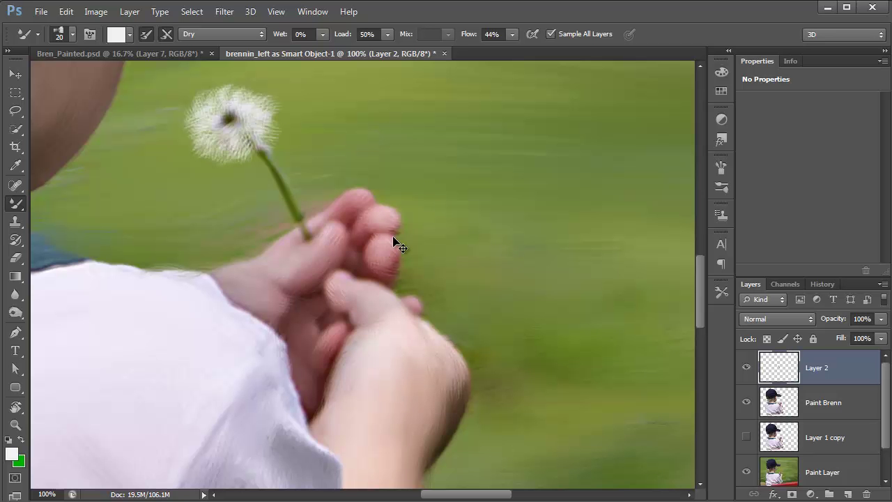
- Add a new layer above Layer 2 and name it Signature
{"action": "key", "text": "ctrl+0"}
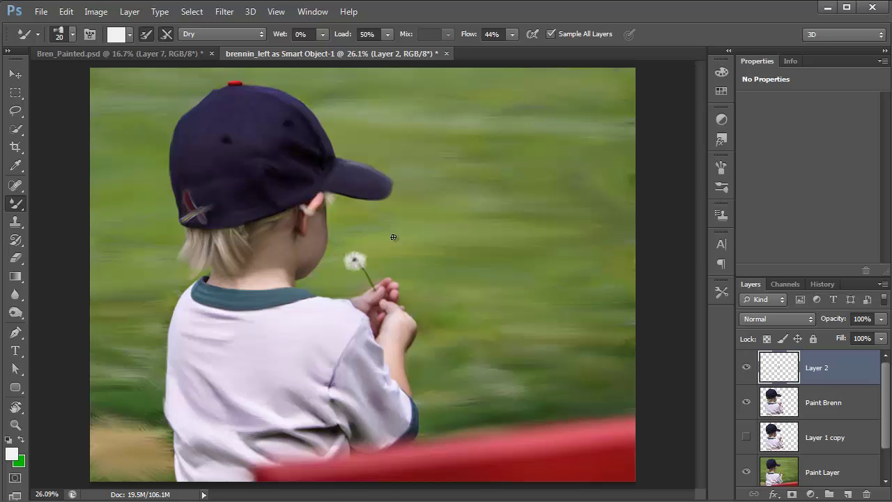
{"action": "left_click", "coordinate": [848, 494]}
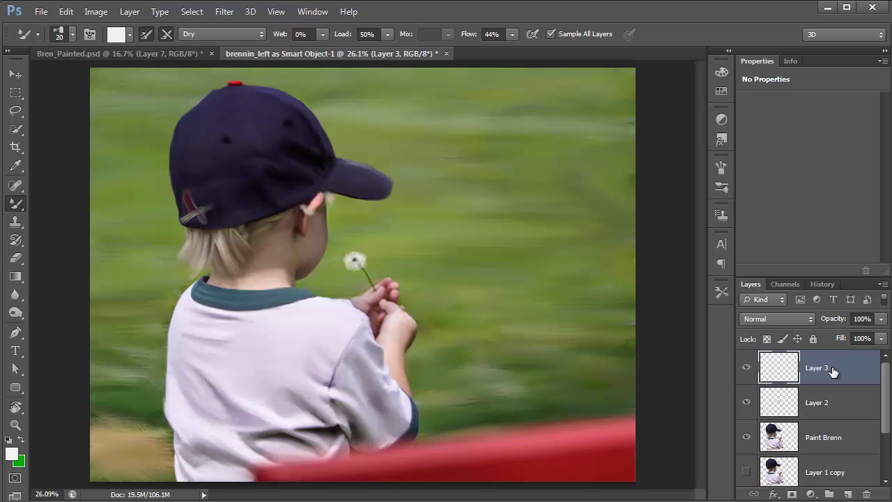
{"action": "double_click", "coordinate": [833, 367]}
{"action": "type", "text": "Signature"}
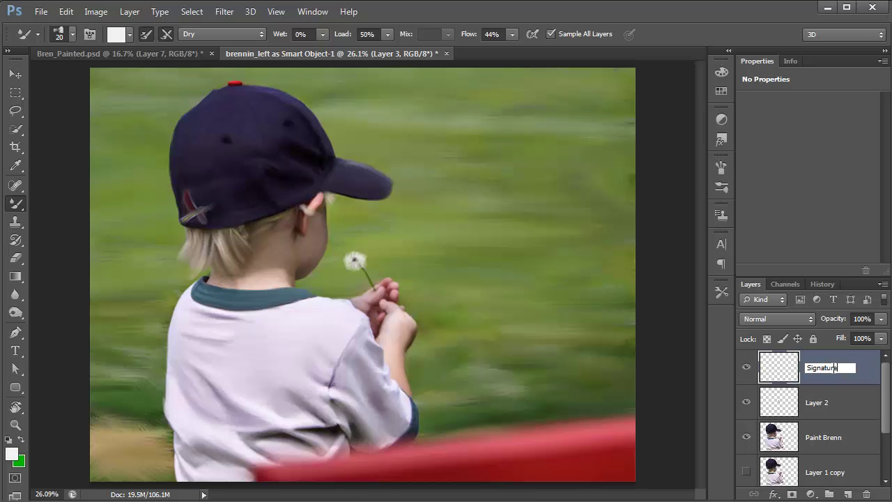
{"action": "key", "text": "Return"}
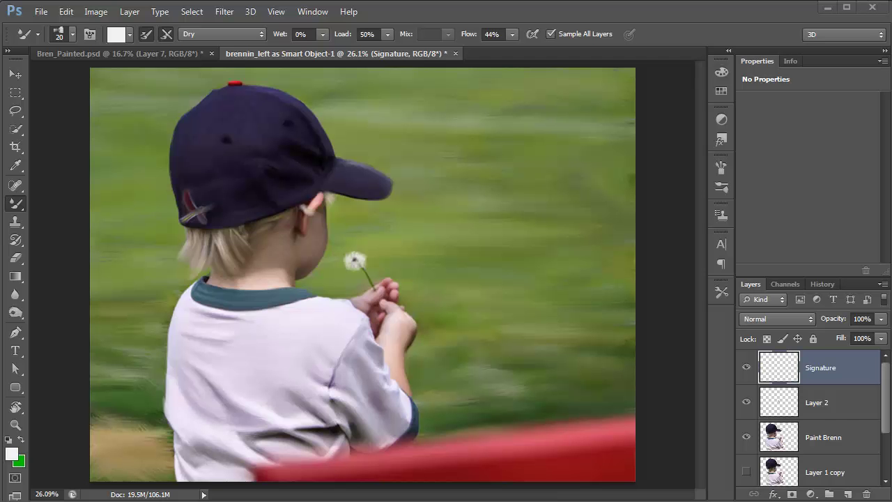
- Switch from the Mixer Brush to the regular Brush tool and set its size to 9 px
{"action": "left_click", "coordinate": [15, 204]}
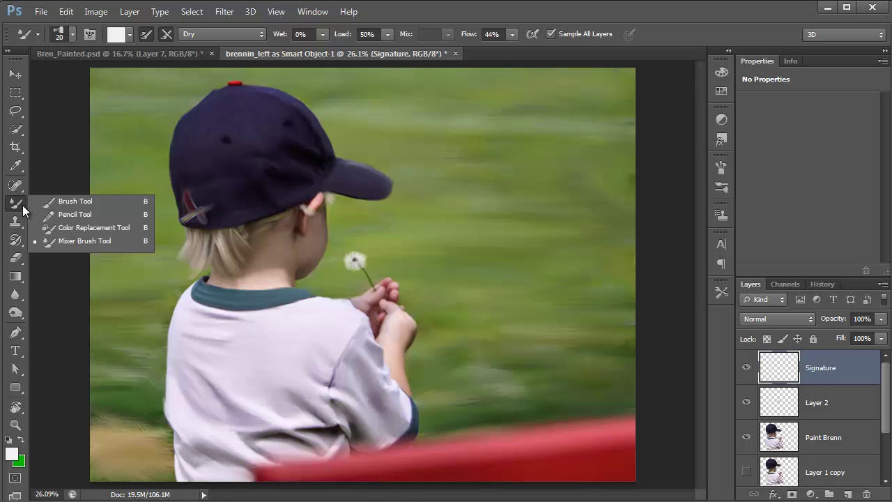
{"action": "left_click", "coordinate": [74, 202]}
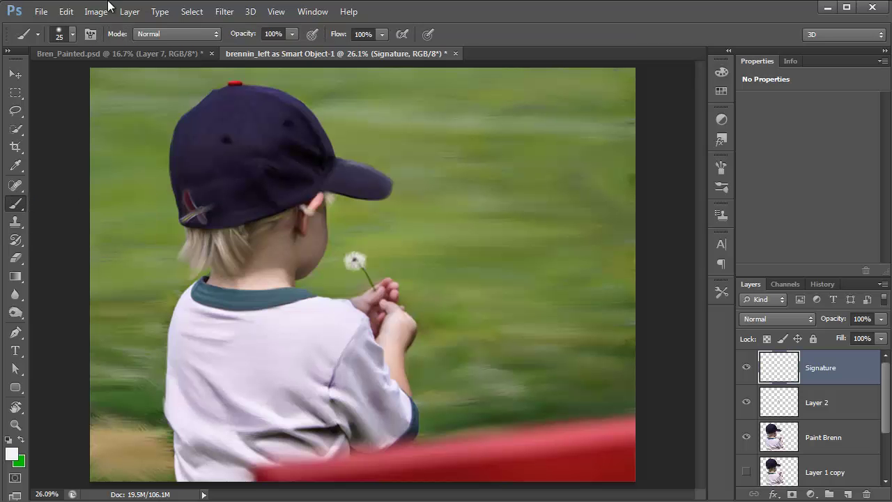
{"action": "left_click", "coordinate": [62, 39]}
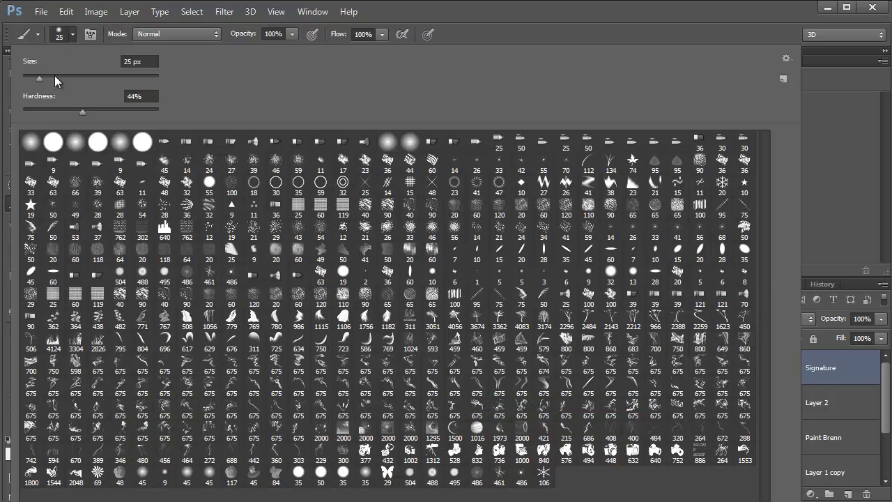
{"action": "left_click_drag", "start_coordinate": [38, 77], "coordinate": [28, 79]}
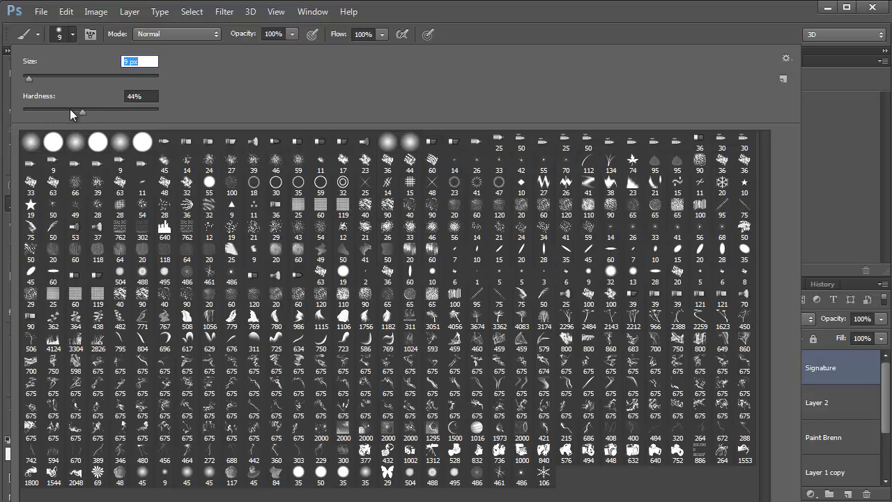
{"action": "left_click_drag", "start_coordinate": [69, 108], "coordinate": [65, 108]}
{"action": "left_click", "coordinate": [544, 14]}
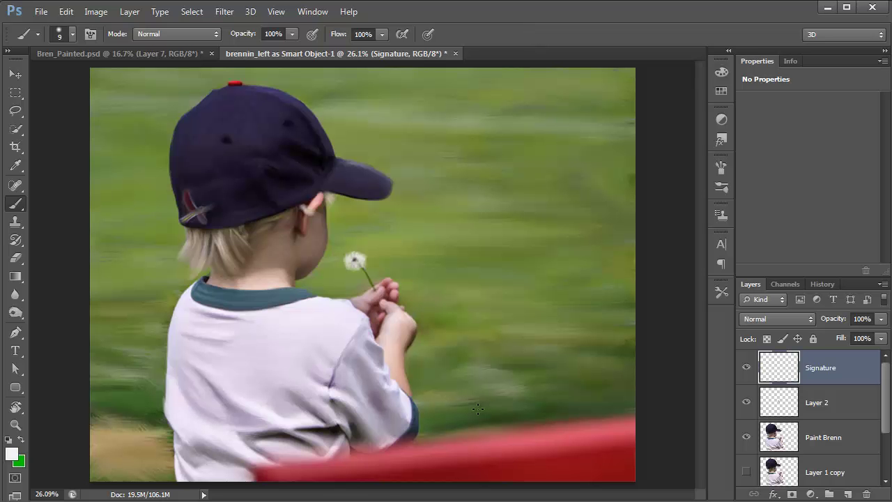
- Handwrite the artist's signature in off-white on the Signature layer over the lower-right grass, finishing with a looping underline flourish
{"action": "left_click_drag", "start_coordinate": [516, 428], "coordinate": [494, 460]}
{"action": "key", "text": "ctrl+z"}
{"action": "left_click", "coordinate": [518, 446], "text": "ctrl"}
{"action": "left_click", "coordinate": [518, 428], "text": "ctrl"}
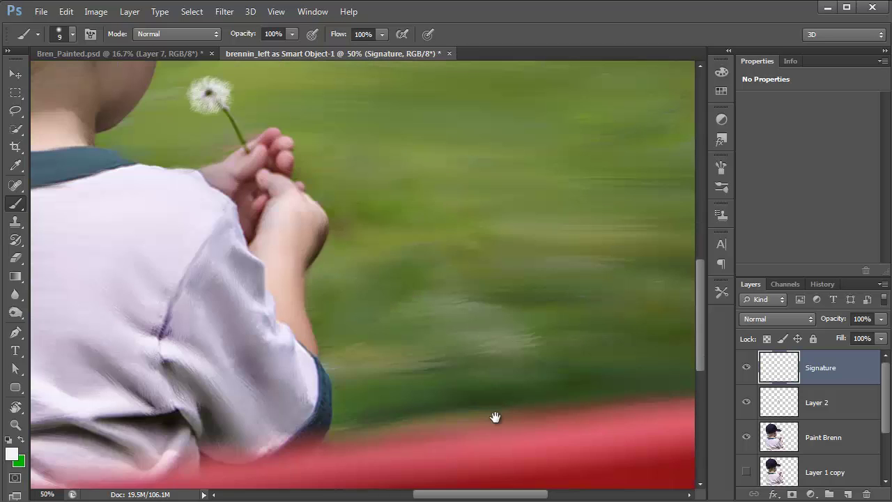
{"action": "left_click_drag", "start_coordinate": [415, 385], "coordinate": [394, 401]}
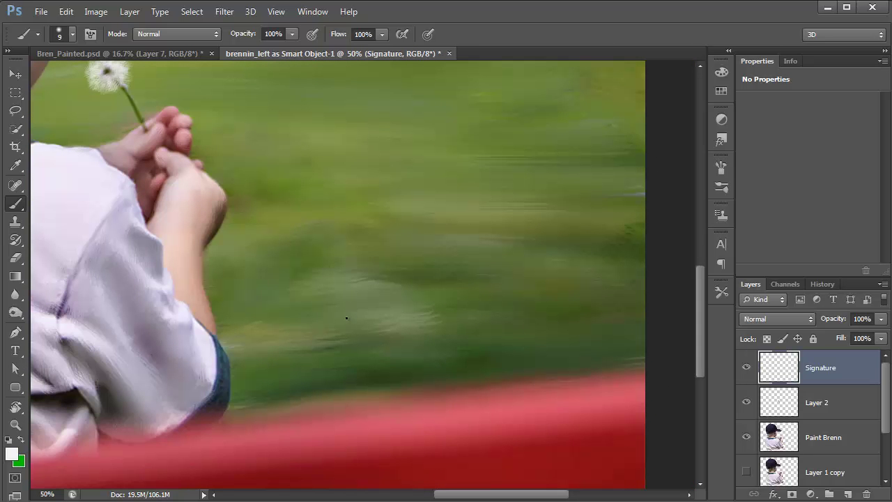
{"action": "mouse_move", "coordinate": [346, 320]}
{"action": "left_mouse_down"}
{"action": "mouse_move", "coordinate": [372, 258]}
{"action": "mouse_move", "coordinate": [361, 315]}
{"action": "mouse_move", "coordinate": [393, 298]}
{"action": "mouse_move", "coordinate": [385, 280]}
{"action": "left_mouse_up"}
{"action": "mouse_move", "coordinate": [354, 327]}
{"action": "left_mouse_down"}
{"action": "mouse_move", "coordinate": [387, 317]}
{"action": "mouse_move", "coordinate": [411, 352]}
{"action": "left_mouse_up"}
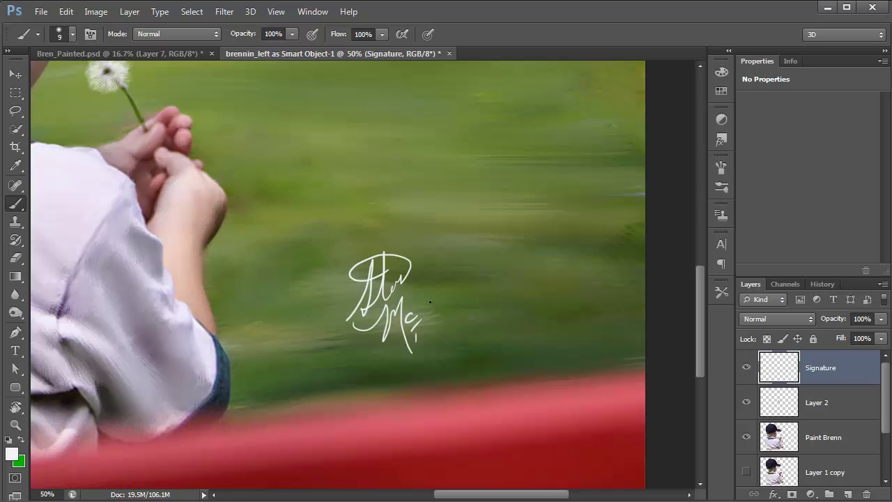
{"action": "left_click_drag", "start_coordinate": [454, 264], "coordinate": [428, 335]}
{"action": "mouse_move", "coordinate": [483, 329]}
{"action": "left_mouse_down"}
{"action": "mouse_move", "coordinate": [447, 355]}
{"action": "mouse_move", "coordinate": [488, 311]}
{"action": "mouse_move", "coordinate": [499, 307]}
{"action": "mouse_move", "coordinate": [505, 316]}
{"action": "mouse_move", "coordinate": [540, 300]}
{"action": "left_mouse_up"}
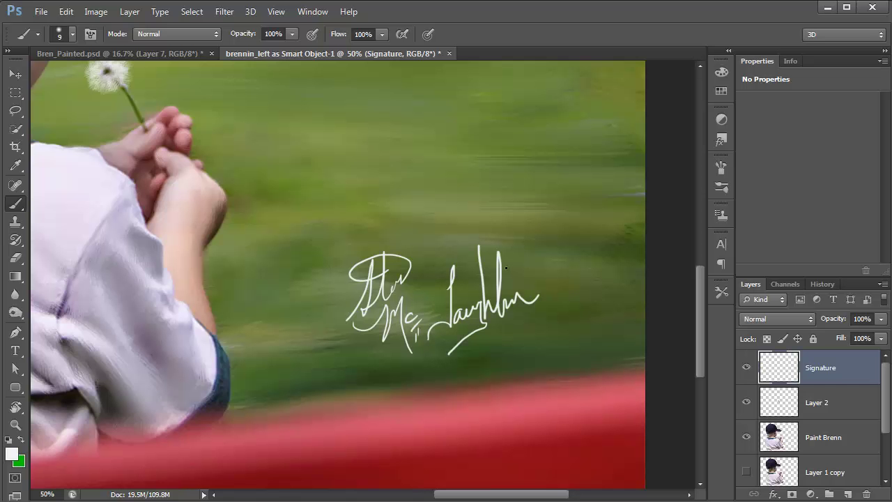
{"action": "left_click_drag", "start_coordinate": [508, 262], "coordinate": [506, 270]}
{"action": "left_click_drag", "start_coordinate": [458, 349], "coordinate": [377, 387]}
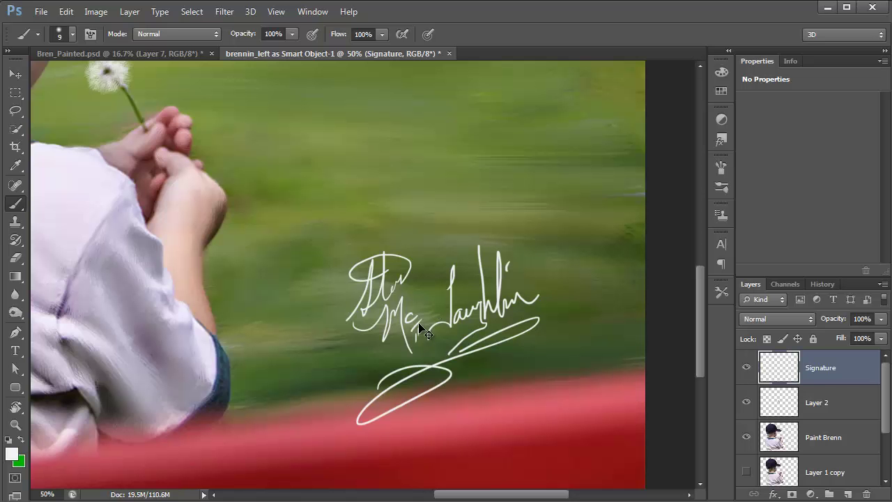
- Scale the signature down to about 42% and move it onto the red area in the painting's lower-right corner
{"action": "key", "text": "ctrl+t"}
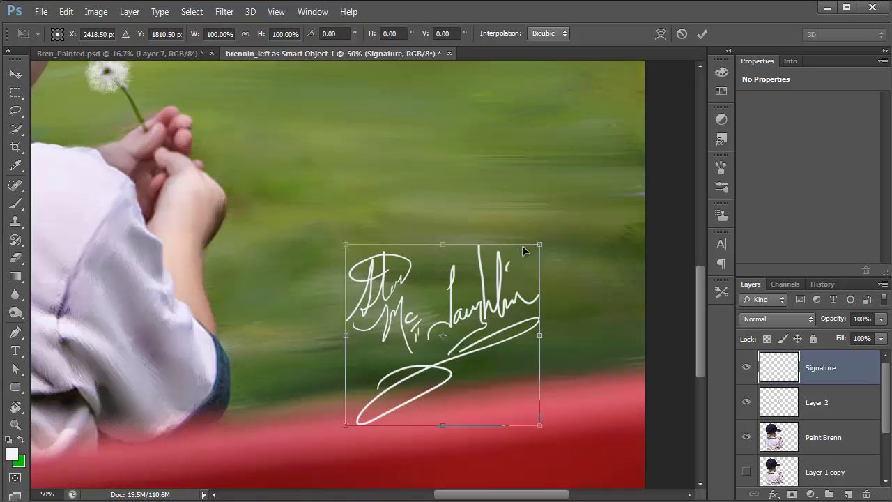
{"action": "left_click_drag", "start_coordinate": [543, 239], "coordinate": [426, 349]}
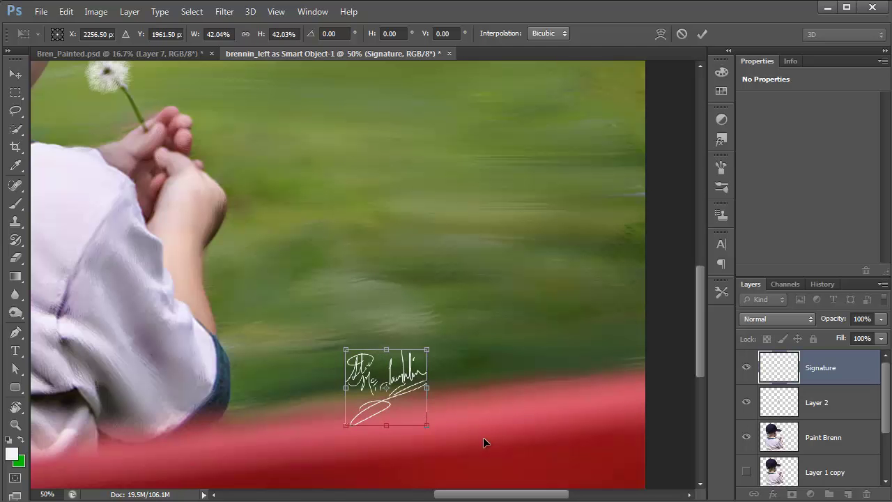
{"action": "mouse_move", "coordinate": [412, 395]}
{"action": "left_mouse_down"}
{"action": "mouse_move", "coordinate": [495, 440]}
{"action": "mouse_move", "coordinate": [509, 433]}
{"action": "left_mouse_up"}
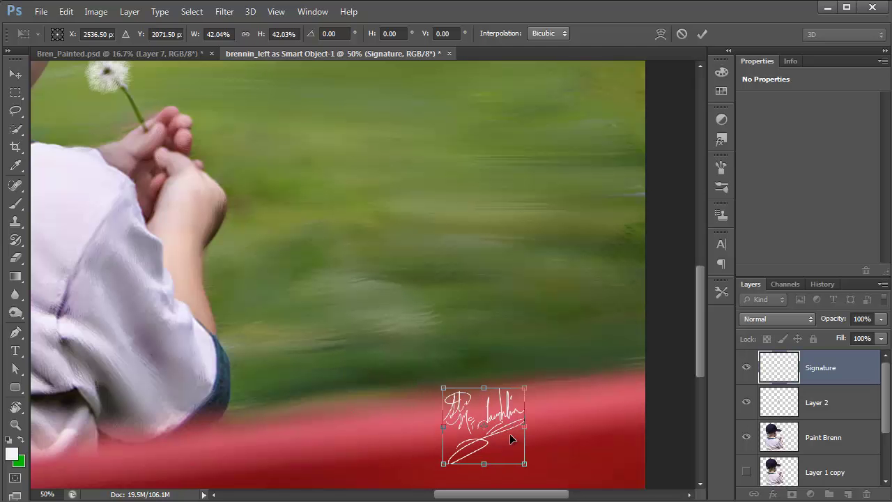
{"action": "key", "text": "Return"}
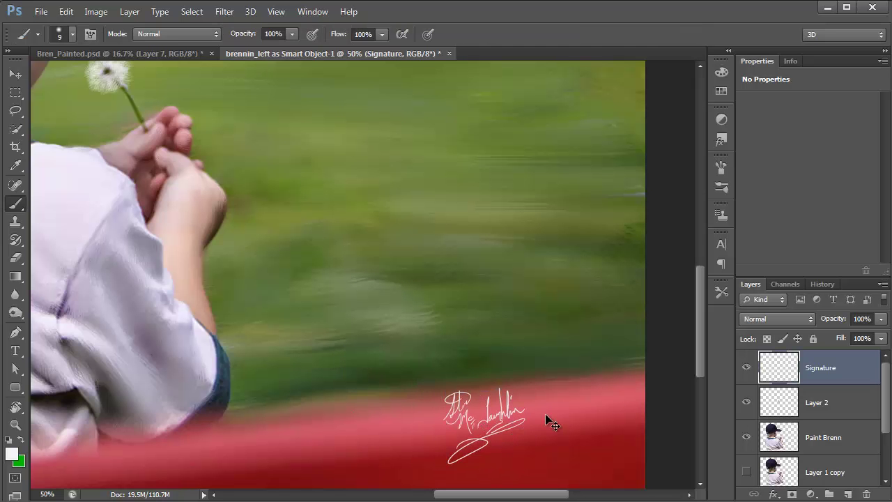
{"action": "key", "text": "ctrl+0"}
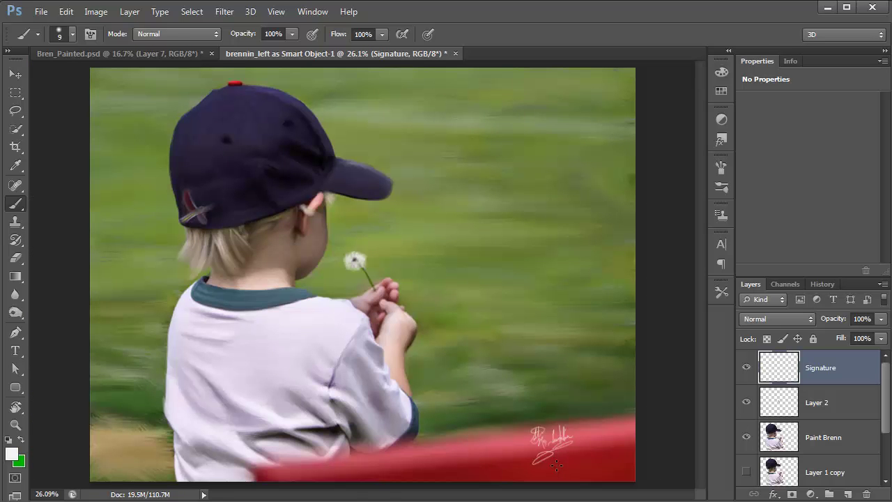
{"action": "key", "text": "v"}
{"action": "mouse_move", "coordinate": [566, 448]}
{"action": "left_mouse_down"}
{"action": "mouse_move", "coordinate": [568, 460]}
{"action": "mouse_move", "coordinate": [586, 456]}
{"action": "left_mouse_up"}
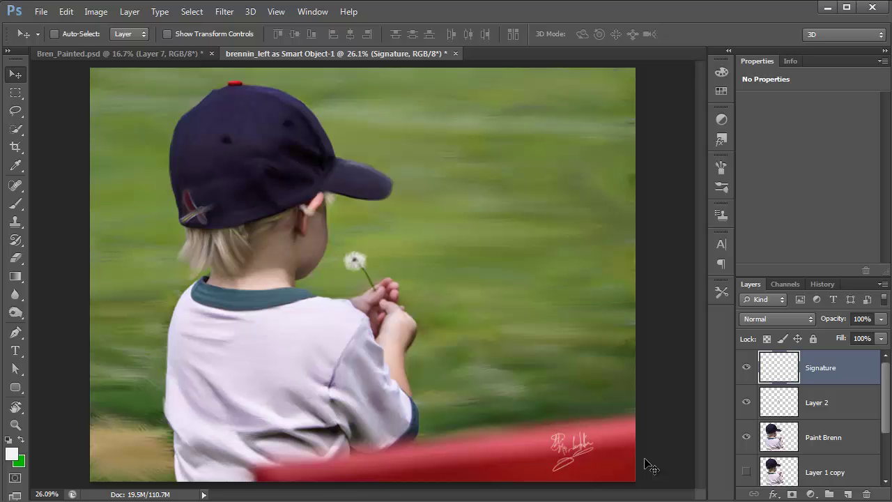
- Lower the Signature layer's opacity to 56%
{"action": "key", "text": "ctrl+plus"}
{"action": "key", "text": "ctrl+plus"}
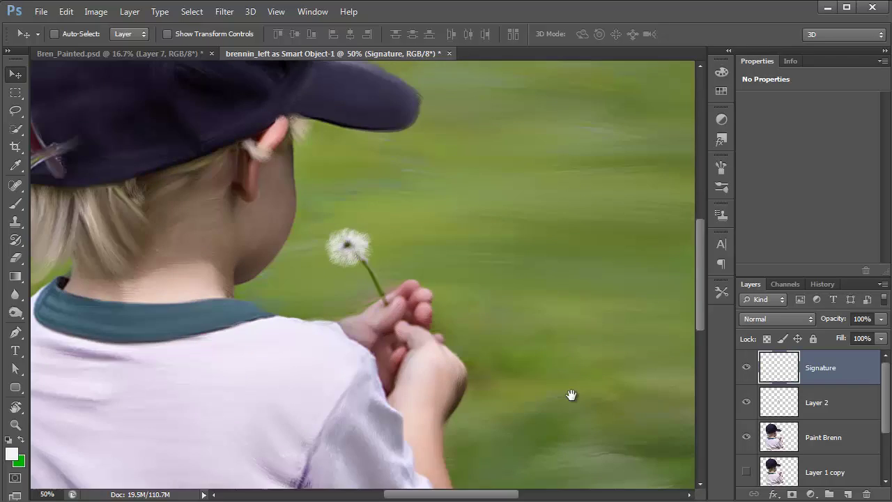
{"action": "mouse_move", "coordinate": [499, 274]}
{"action": "left_mouse_down"}
{"action": "mouse_move", "coordinate": [545, 370]}
{"action": "mouse_move", "coordinate": [404, 307]}
{"action": "left_mouse_up"}
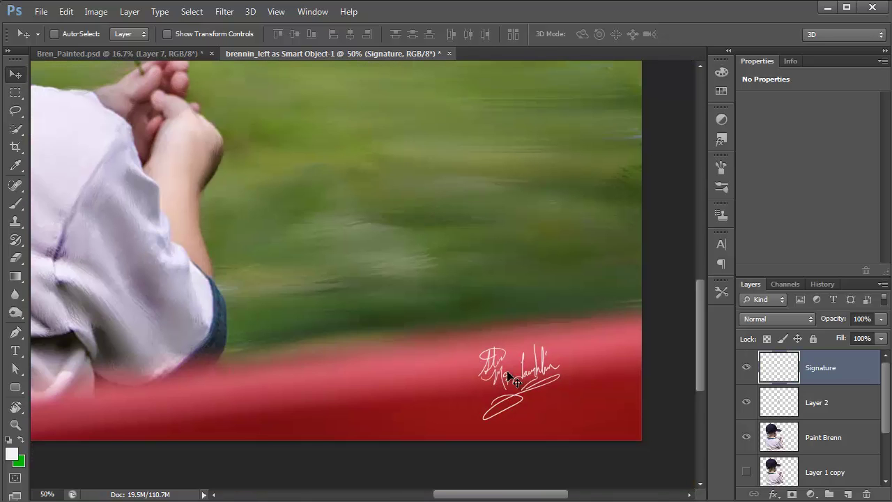
{"action": "left_click", "coordinate": [508, 372]}
{"action": "left_click", "coordinate": [507, 372]}
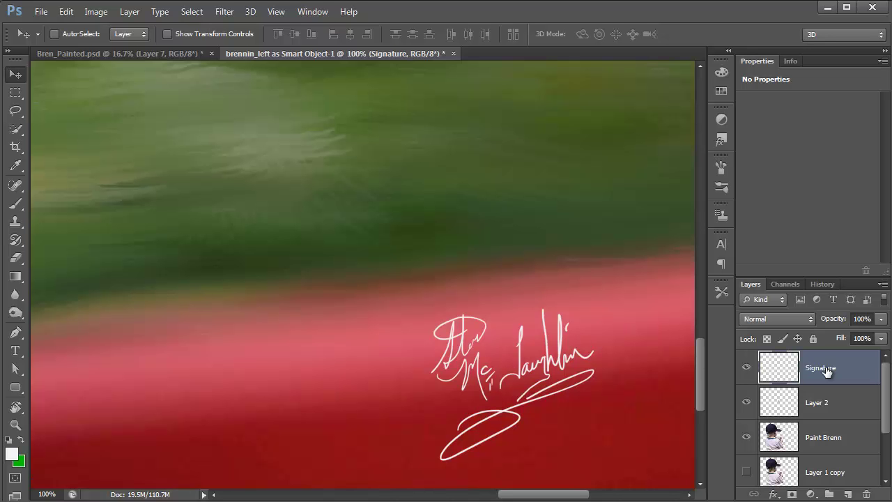
{"action": "left_click", "coordinate": [881, 338]}
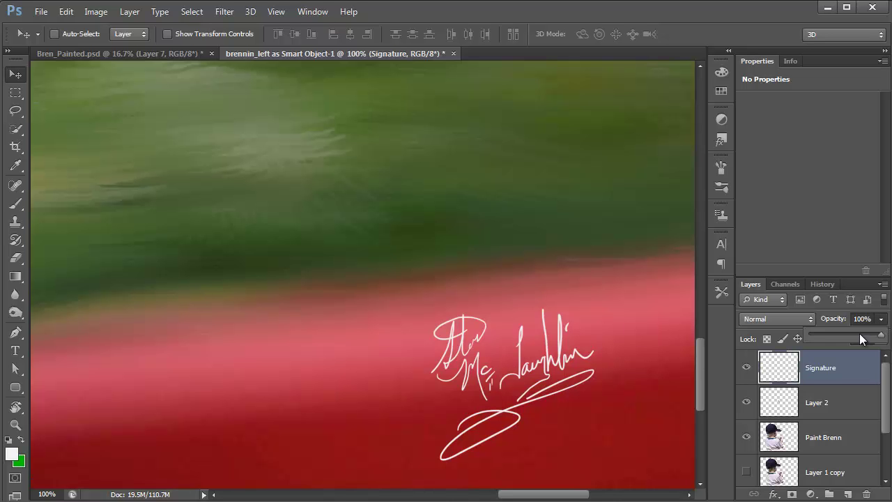
{"action": "left_click_drag", "start_coordinate": [860, 333], "coordinate": [850, 334]}
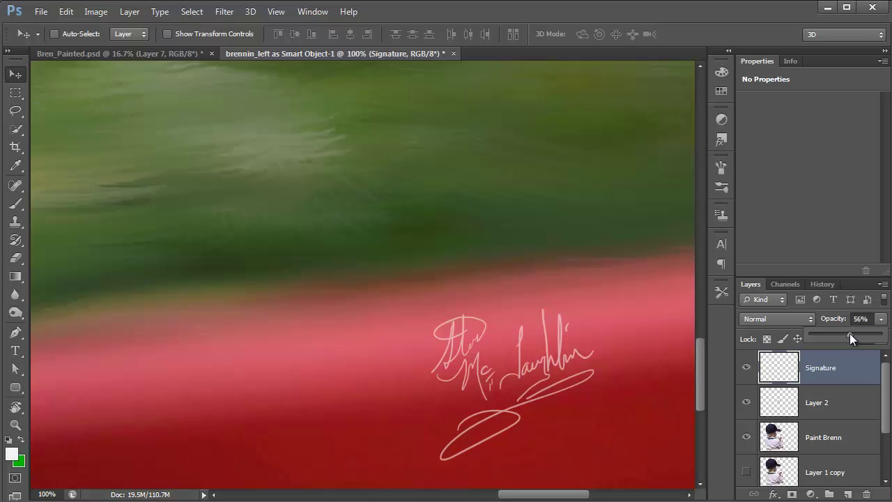
- Check the signature against the whole painting and set the Signature layer's opacity to 65%
{"action": "key", "text": "ctrl+minus"}
{"action": "key", "text": "ctrl+minus"}
{"action": "key", "text": "ctrl+minus"}
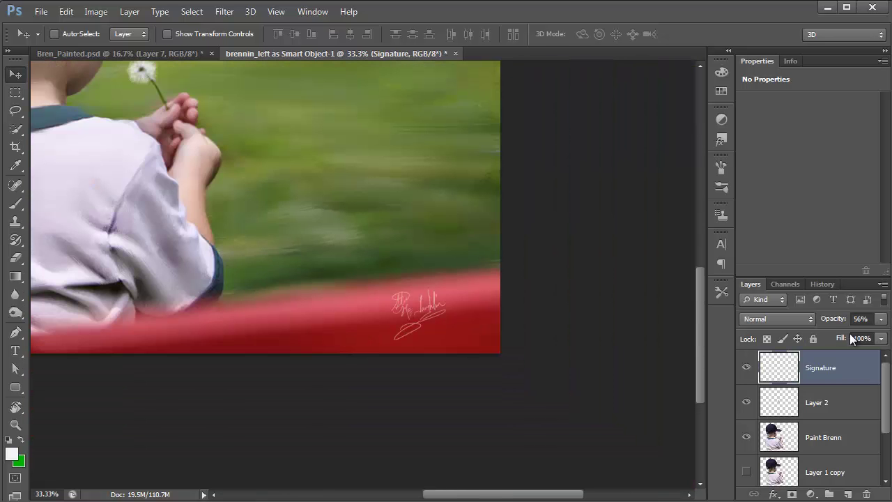
{"action": "key", "text": "ctrl+0"}
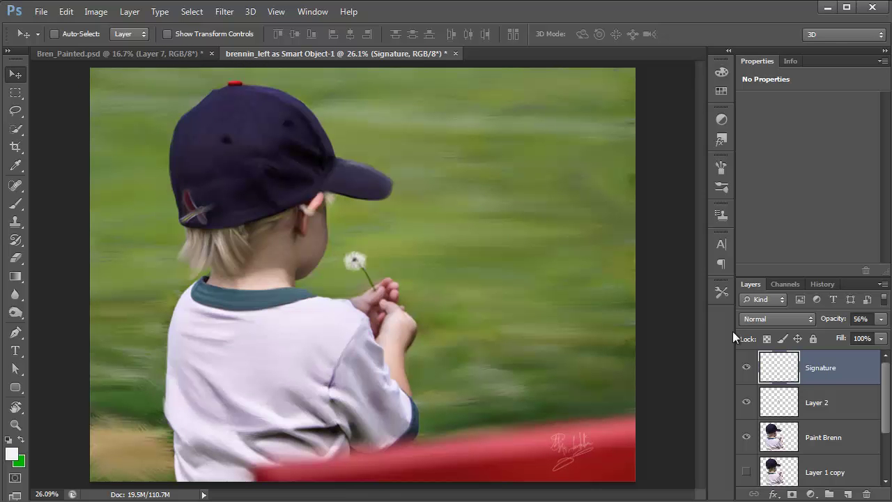
{"action": "left_click", "coordinate": [881, 319]}
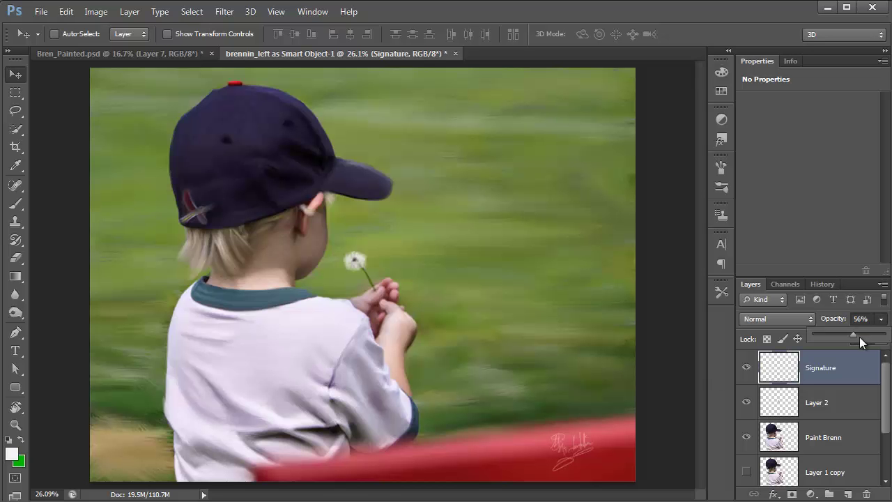
{"action": "left_click_drag", "start_coordinate": [860, 335], "coordinate": [859, 334]}
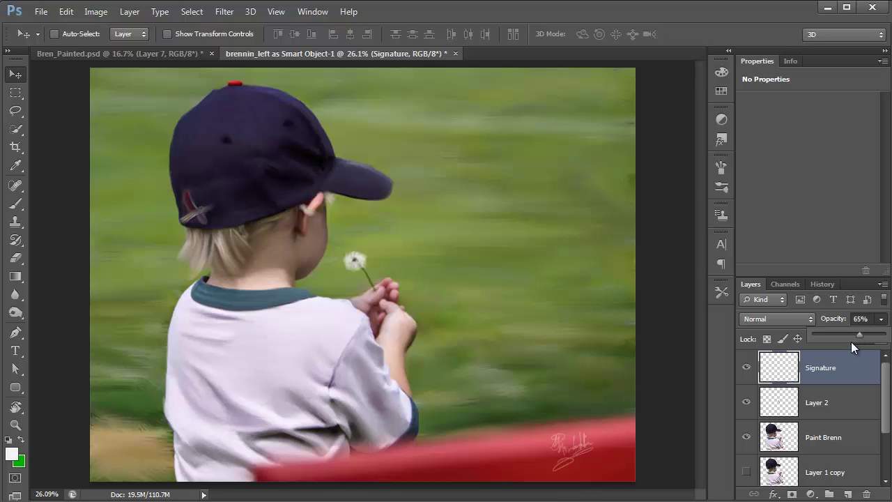